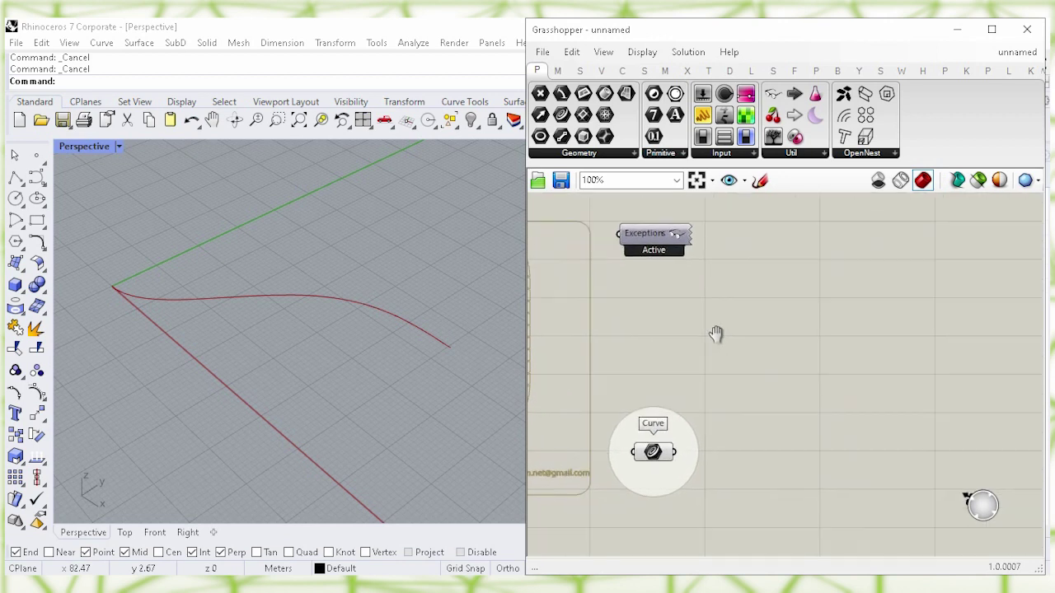
Step: Add a Divide Curve component and connect the Curve parameter to its Curve input
{"action": "left_click_drag", "start_coordinate": [582, 453], "coordinate": [836, 375]}
{"action": "left_click", "coordinate": [900, 384]}
{"action": "right_click_drag", "start_coordinate": [933, 377], "coordinate": [760, 348]}
{"action": "double_click", "coordinate": [833, 359]}
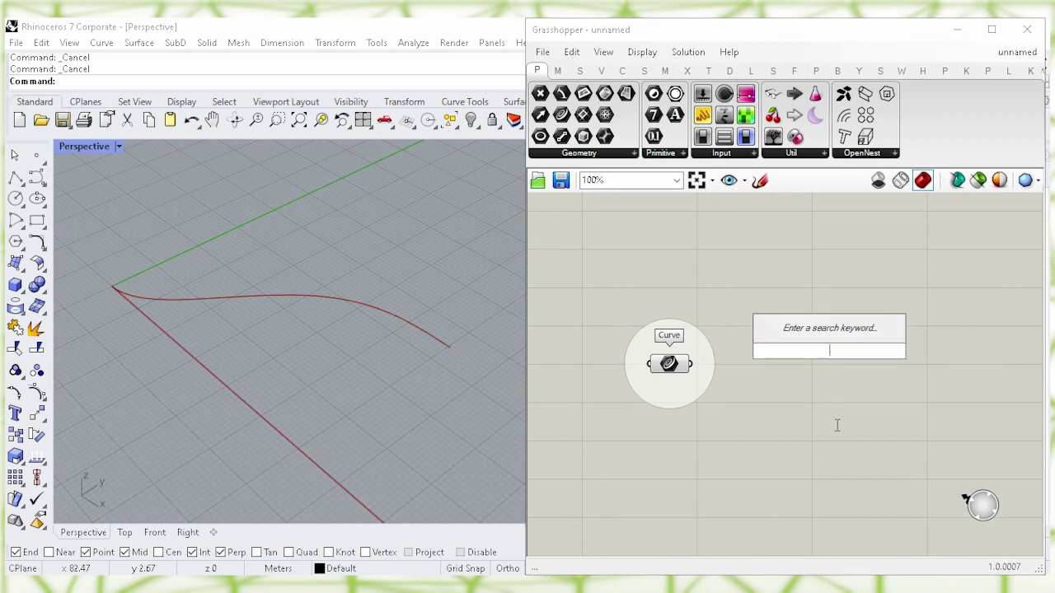
{"action": "type", "text": "divi"}
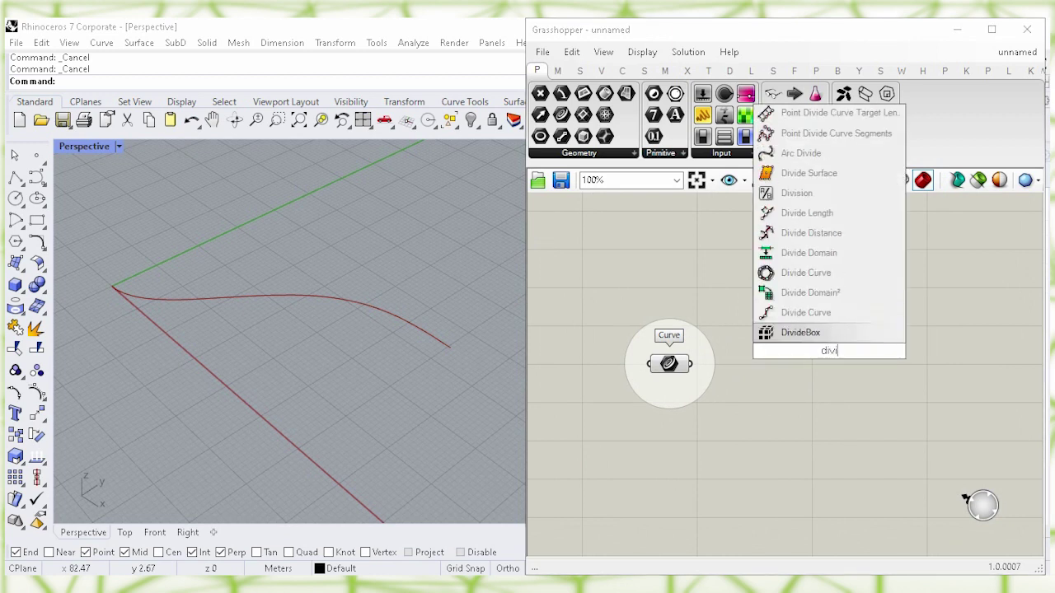
{"action": "type", "text": "de c"}
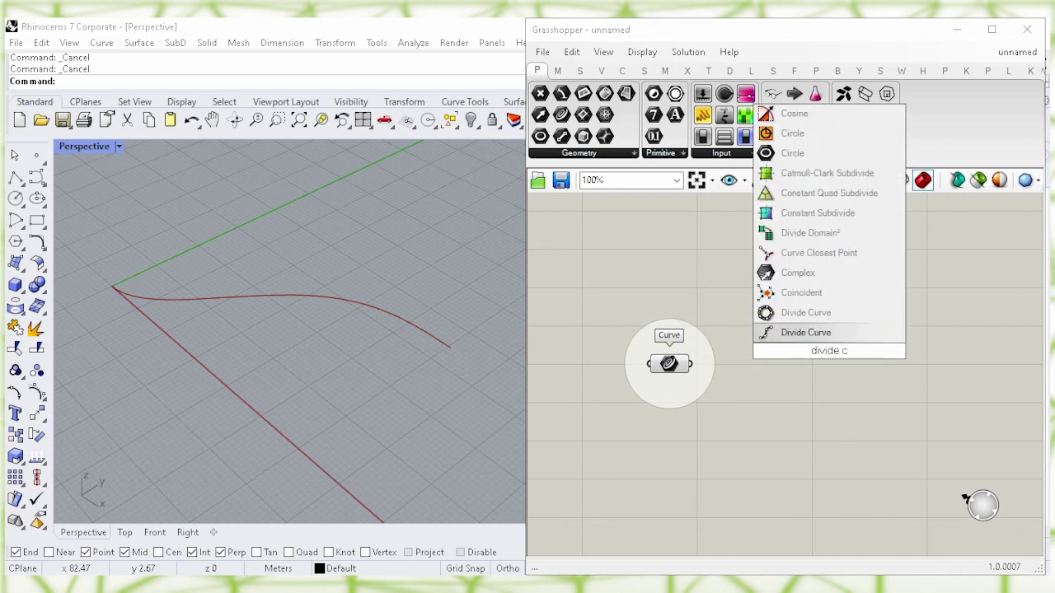
{"action": "left_click", "coordinate": [844, 340]}
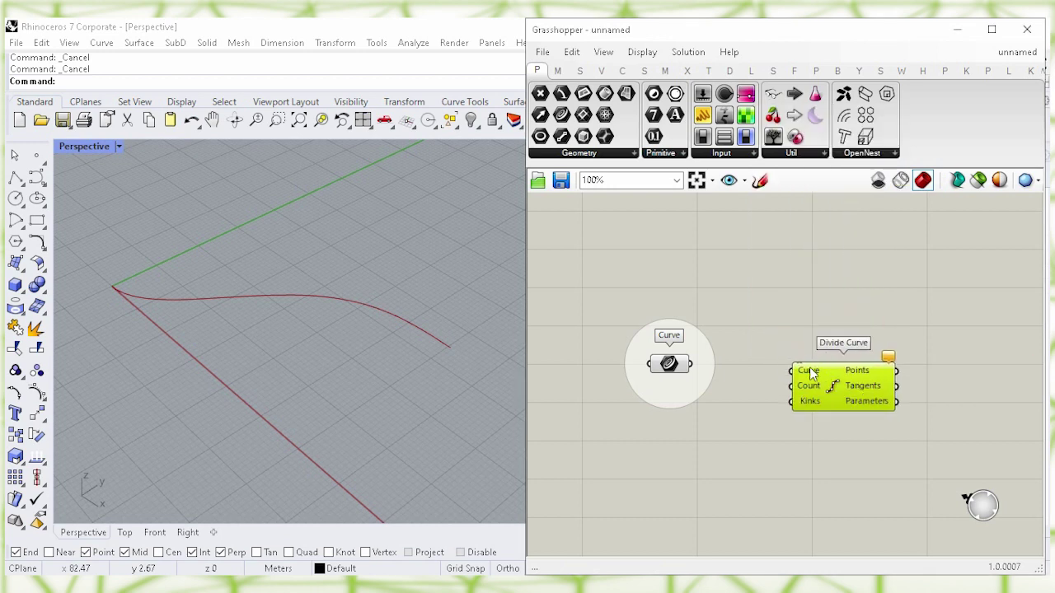
{"action": "left_click_drag", "start_coordinate": [704, 346], "coordinate": [872, 378]}
{"action": "left_click", "coordinate": [803, 310]}
Step: Turn off the viewport preview of the Curve parameter
{"action": "left_click", "coordinate": [669, 364]}
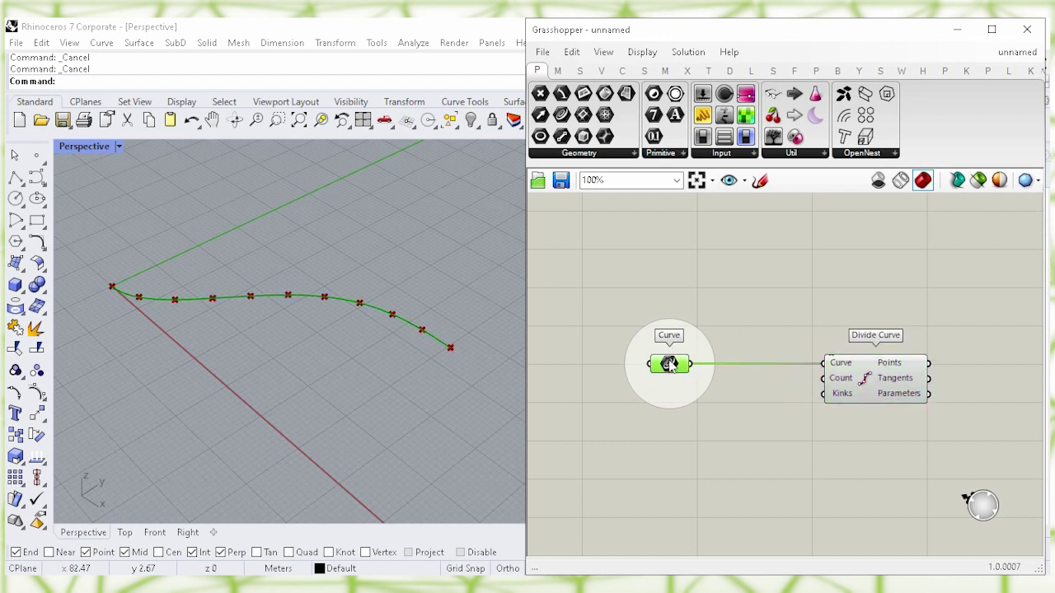
{"action": "right_click", "coordinate": [670, 364]}
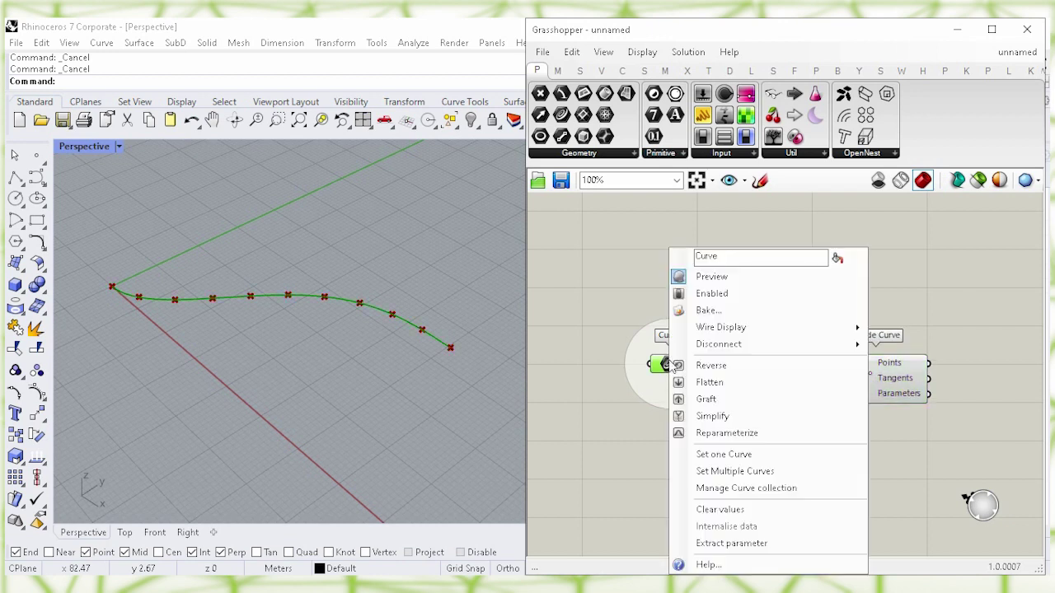
{"action": "left_click", "coordinate": [837, 284]}
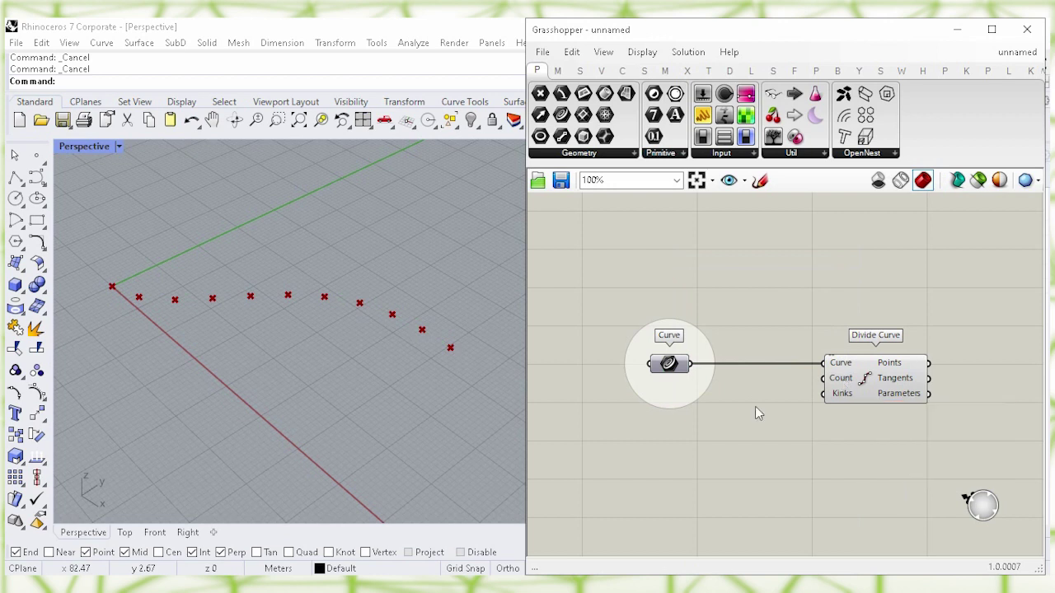
Step: Add a number slider with the value 4 and place it below the Curve parameter
{"action": "right_click_drag", "start_coordinate": [755, 468], "coordinate": [742, 361]}
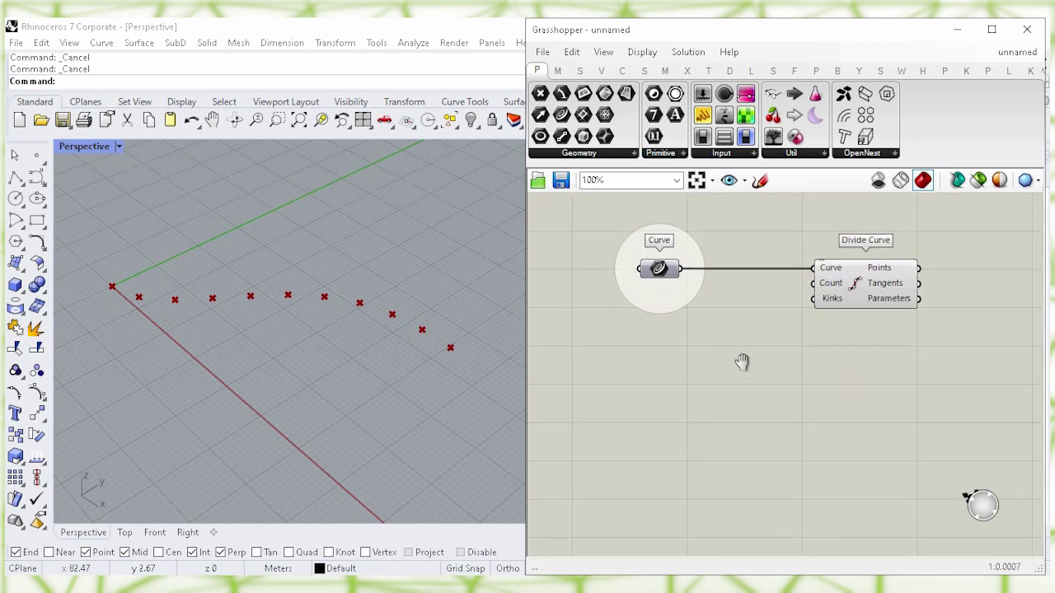
{"action": "double_click", "coordinate": [702, 378]}
{"action": "type", "text": "4"}
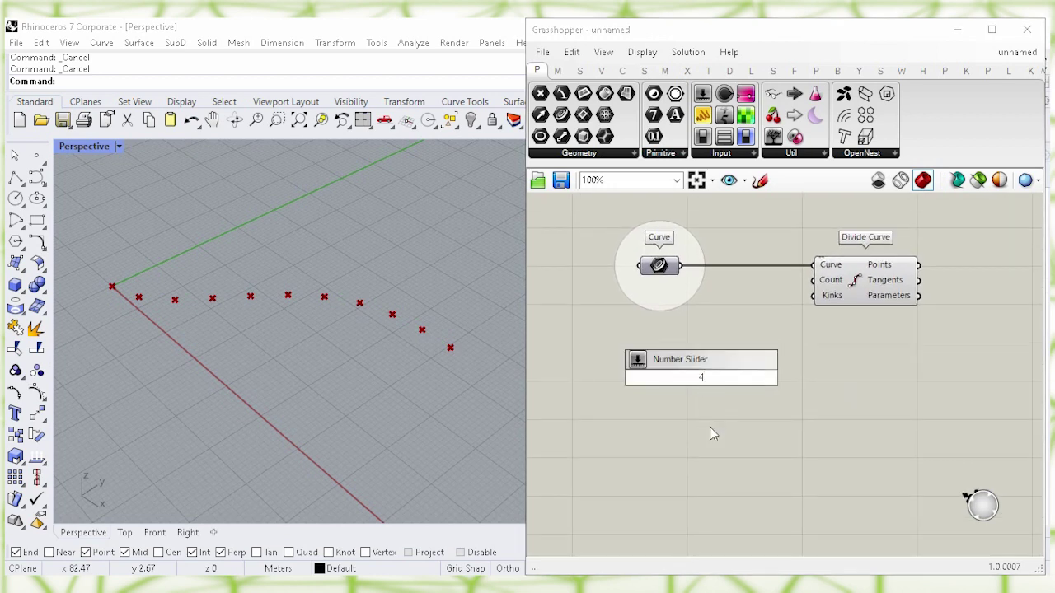
{"action": "key", "text": "Return"}
{"action": "left_click_drag", "start_coordinate": [701, 377], "coordinate": [655, 330]}
Step: Add a Subtraction component and connect the number slider to its A input
{"action": "left_click", "coordinate": [769, 399]}
{"action": "double_click", "coordinate": [769, 399]}
{"action": "type", "text": "s"}
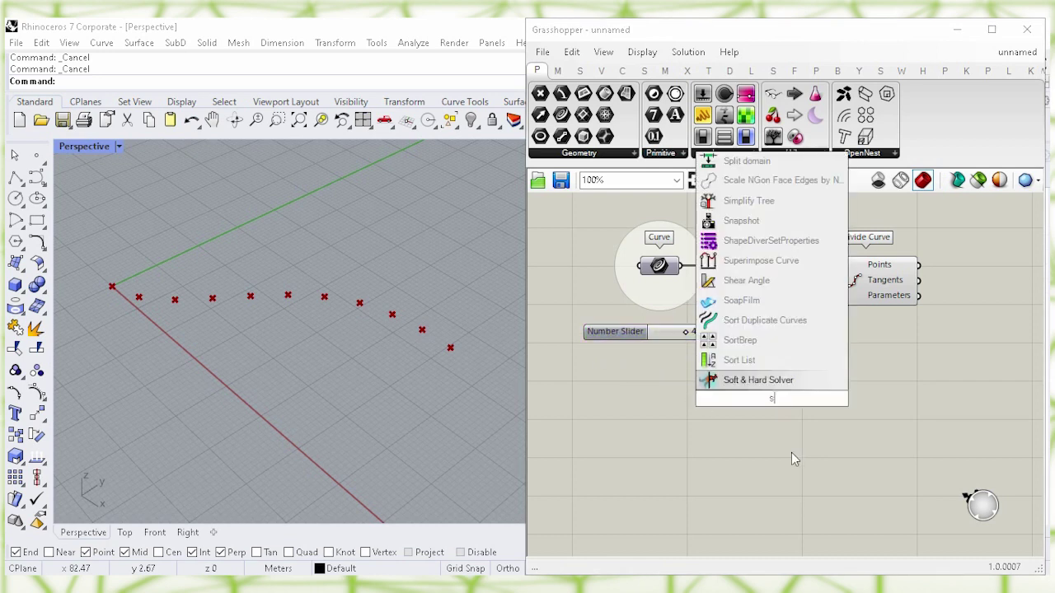
{"action": "type", "text": "ubt"}
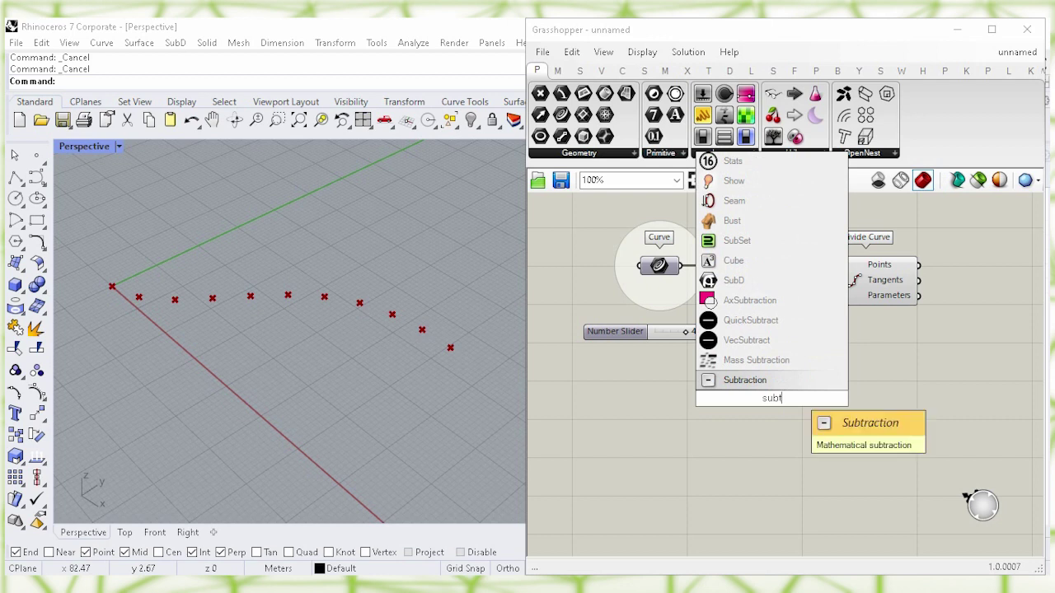
{"action": "left_click", "coordinate": [785, 384]}
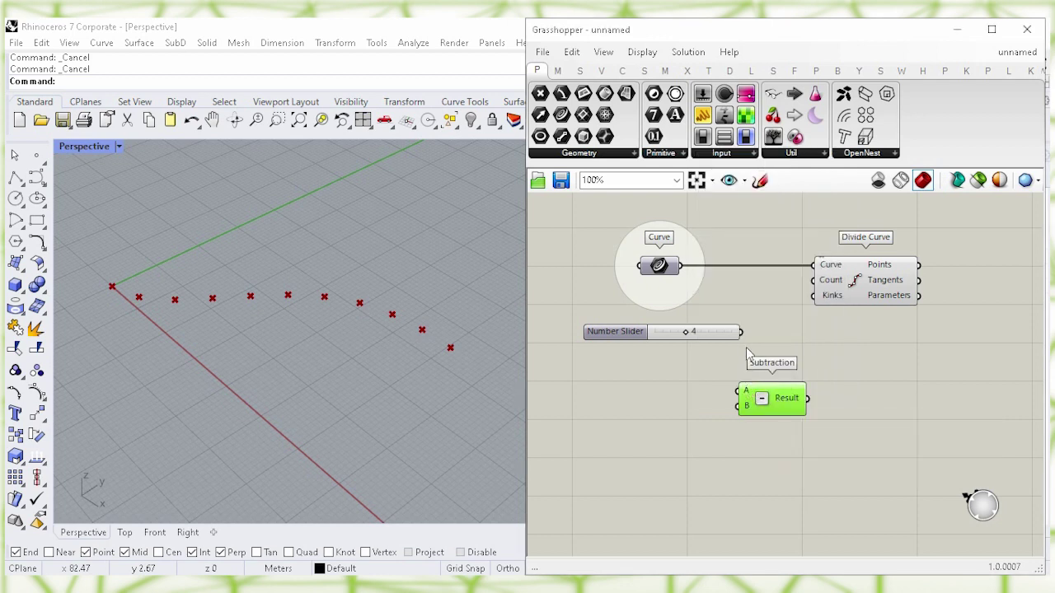
{"action": "left_click_drag", "start_coordinate": [741, 331], "coordinate": [763, 401]}
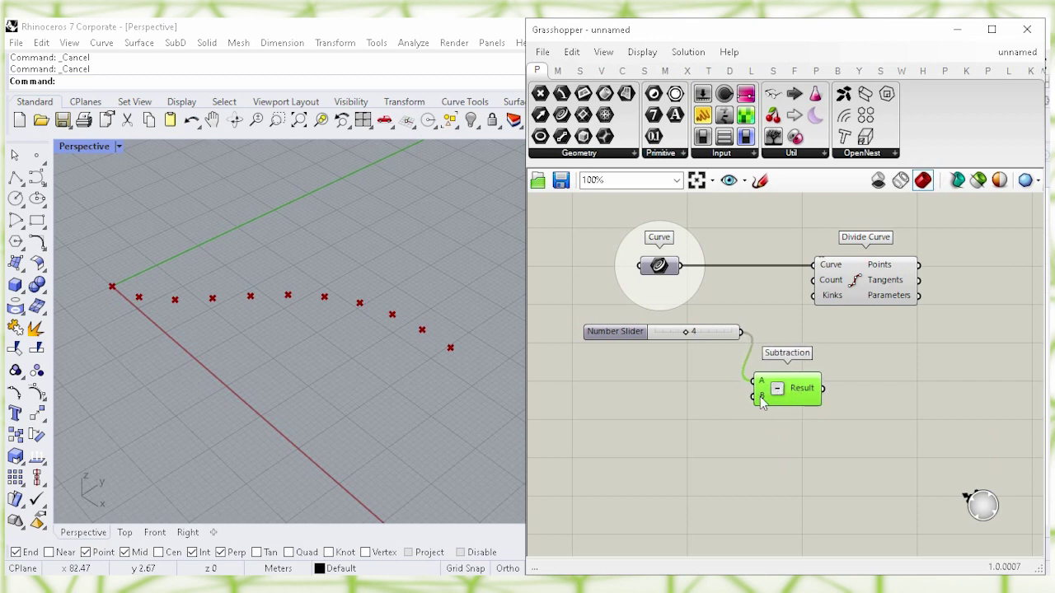
Step: Feed the Subtraction's B input from a panel containing 1, placed right beside the component
{"action": "double_click", "coordinate": [668, 418]}
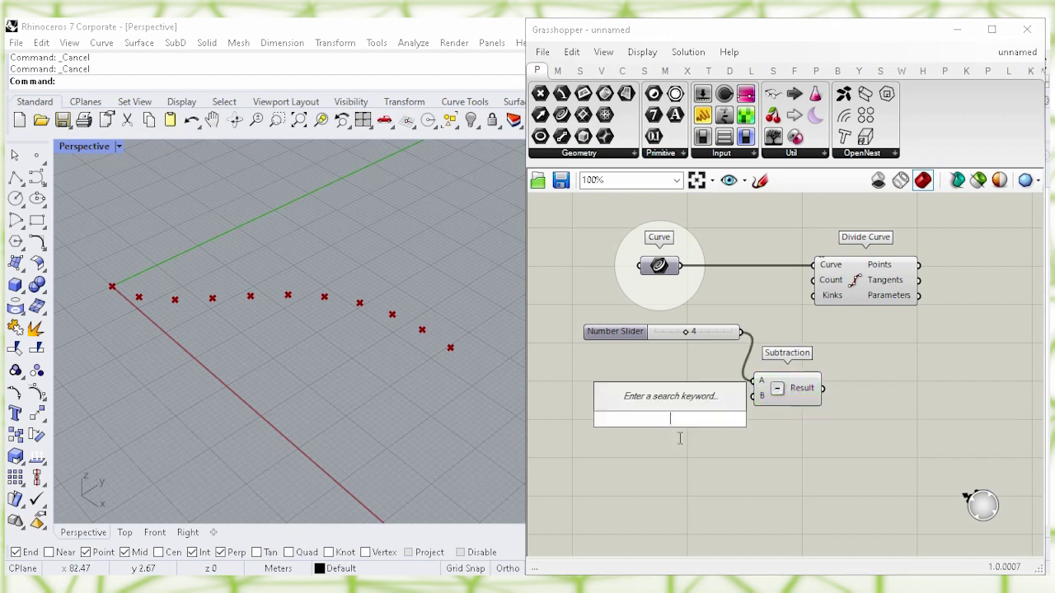
{"action": "type", "text": "1"}
{"action": "key", "text": "Return"}
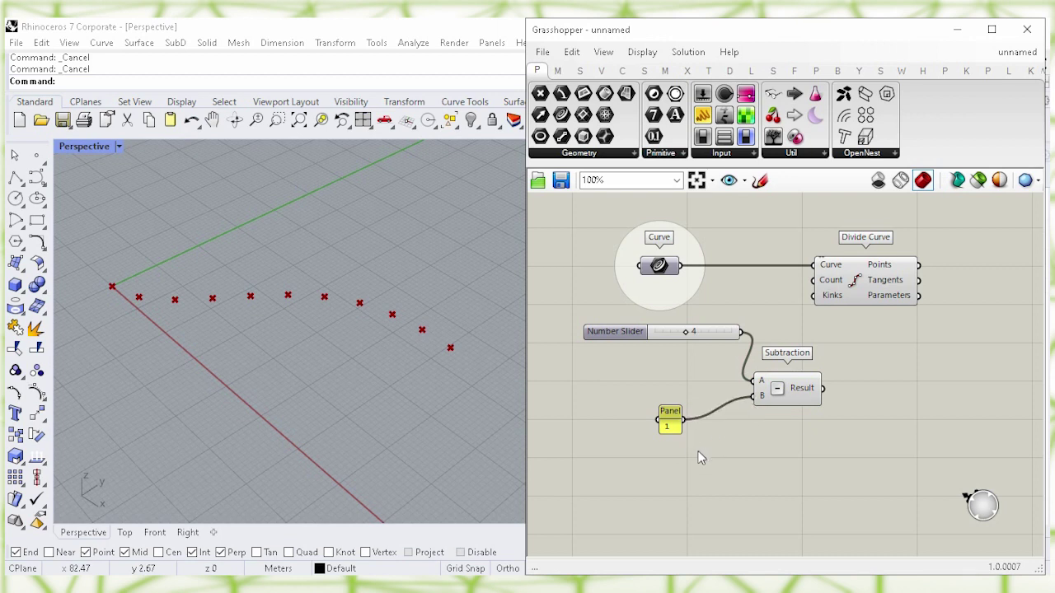
{"action": "left_click_drag", "start_coordinate": [669, 431], "coordinate": [726, 407]}
{"action": "left_click", "coordinate": [737, 437]}
Step: Shift Divide Curve away from the Curve parameter and connect the Subtraction result to its Count input
{"action": "right_click_drag", "start_coordinate": [872, 384], "coordinate": [824, 398]}
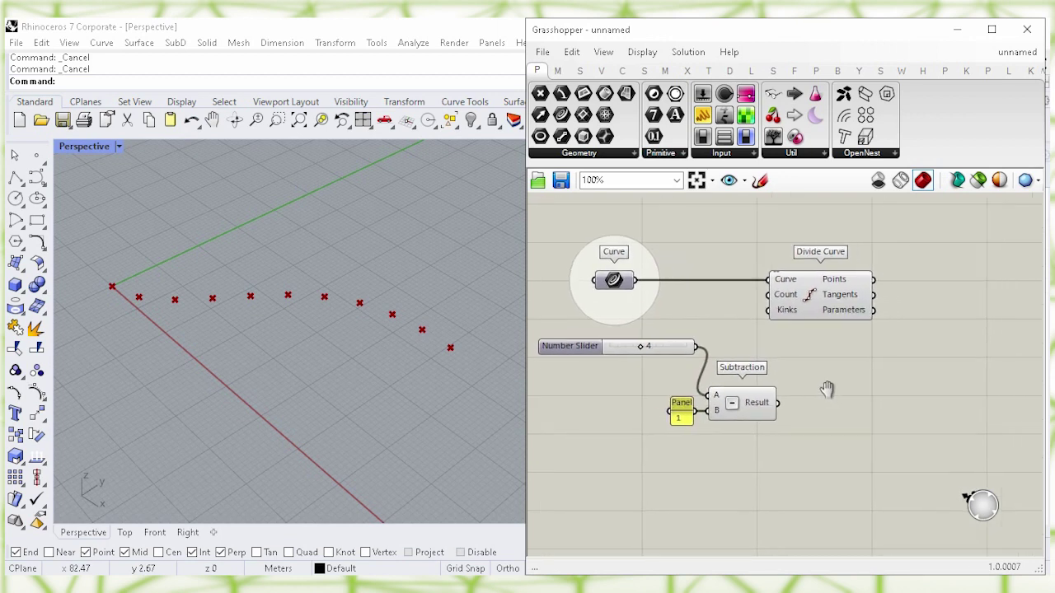
{"action": "left_click", "coordinate": [823, 303]}
{"action": "left_click_drag", "start_coordinate": [823, 303], "coordinate": [866, 303]}
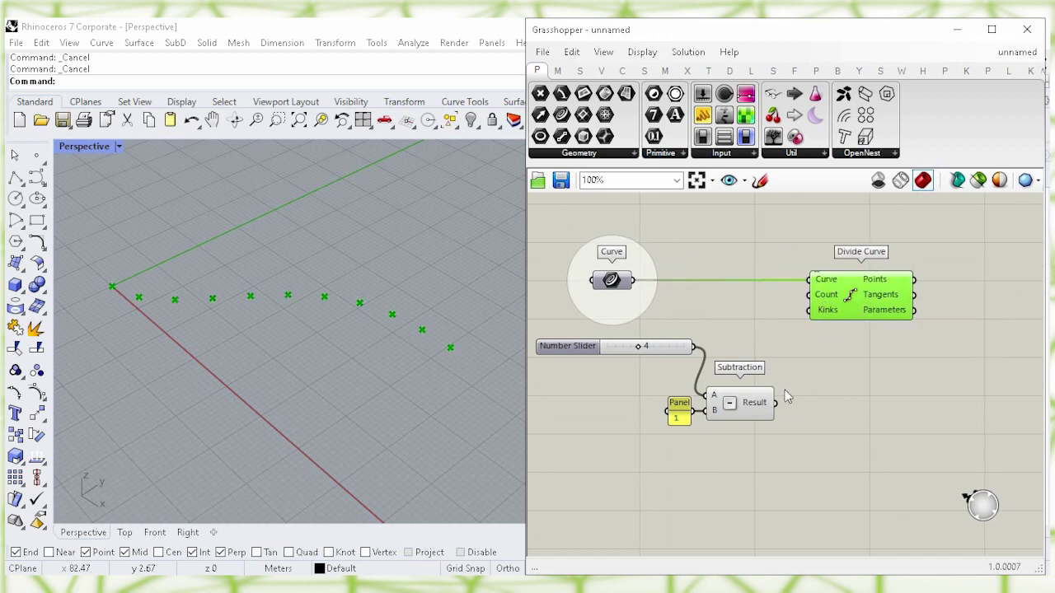
{"action": "left_click_drag", "start_coordinate": [775, 403], "coordinate": [813, 297]}
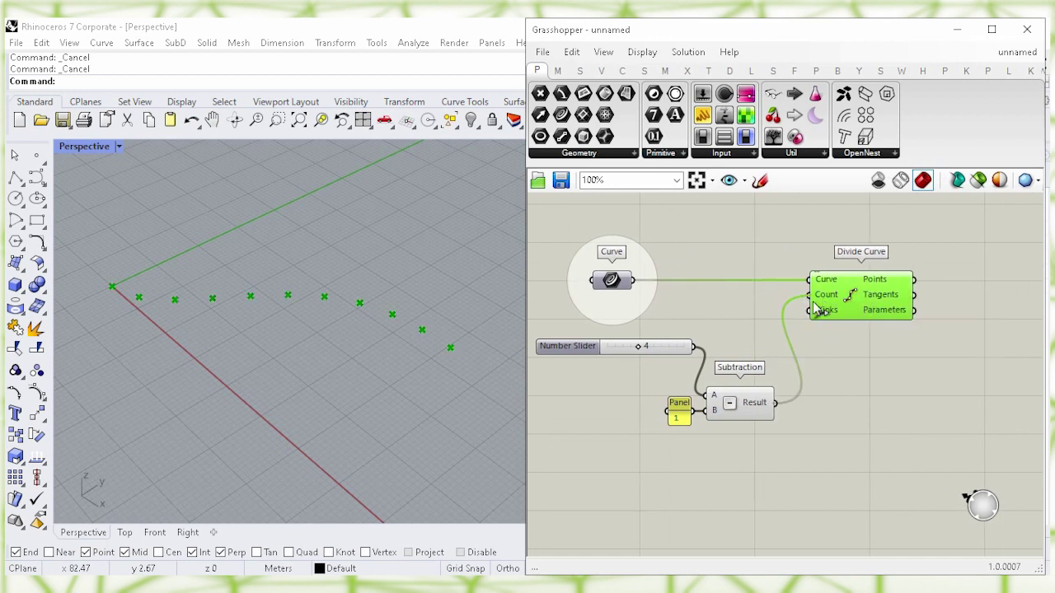
{"action": "left_click", "coordinate": [849, 383]}
{"action": "left_click_drag", "start_coordinate": [643, 352], "coordinate": [641, 349]}
{"action": "left_click", "coordinate": [875, 317]}
Step: Add a MetaBall(t) Custom component and connect the Divide Curve points to its Points input
{"action": "right_click_drag", "start_coordinate": [894, 384], "coordinate": [630, 386]}
{"action": "left_click", "coordinate": [742, 368]}
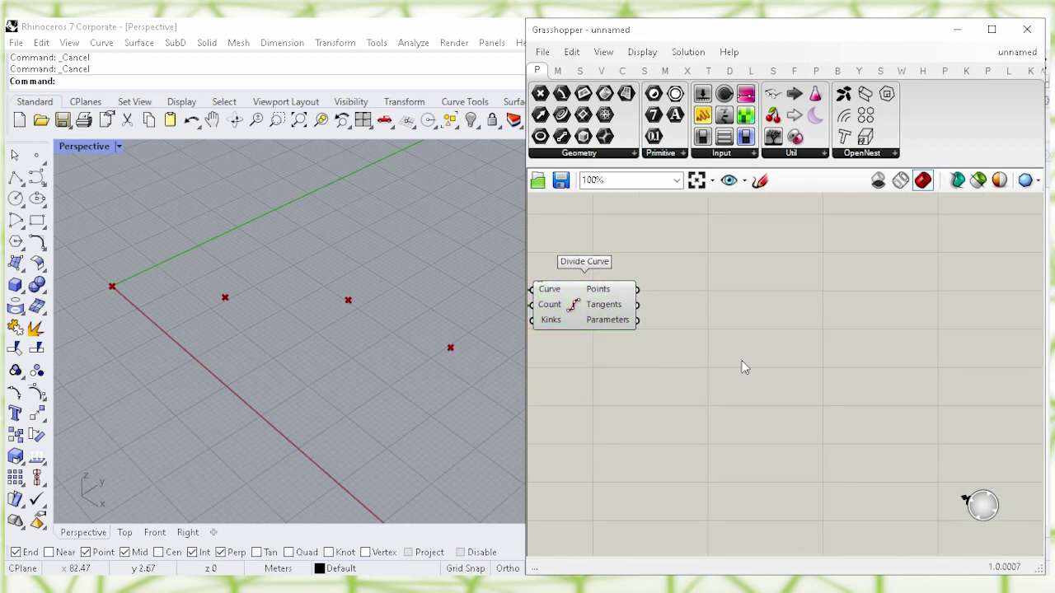
{"action": "double_click", "coordinate": [808, 351]}
{"action": "type", "text": "me"}
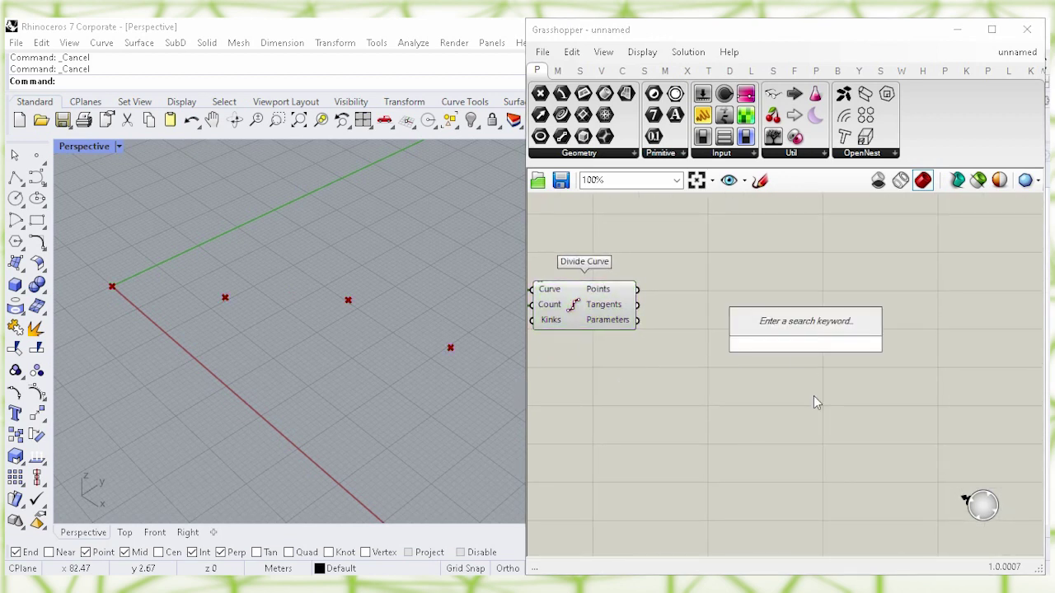
{"action": "type", "text": "t"}
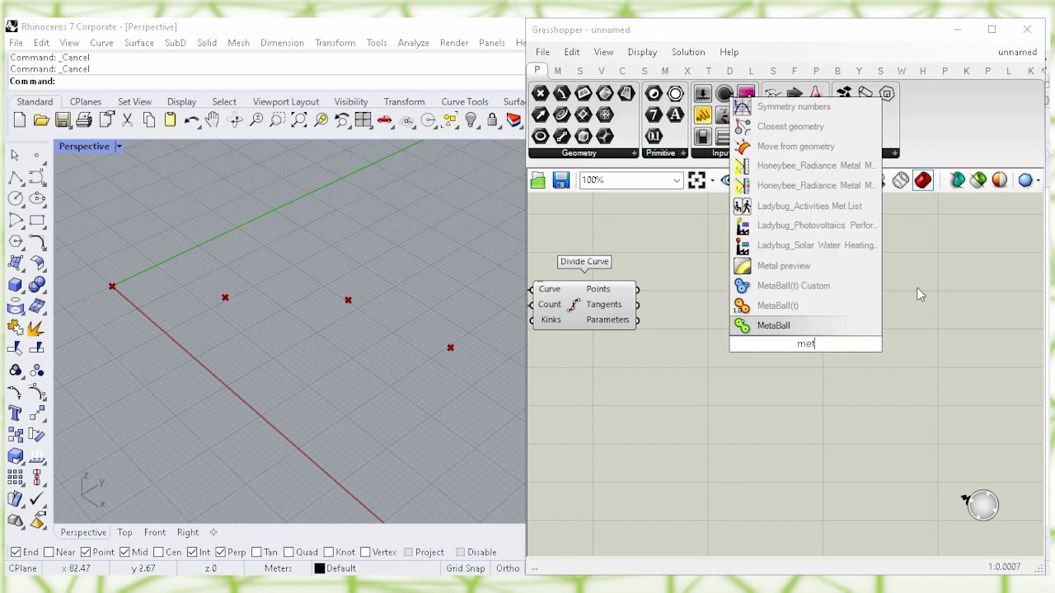
{"action": "left_click", "coordinate": [872, 290]}
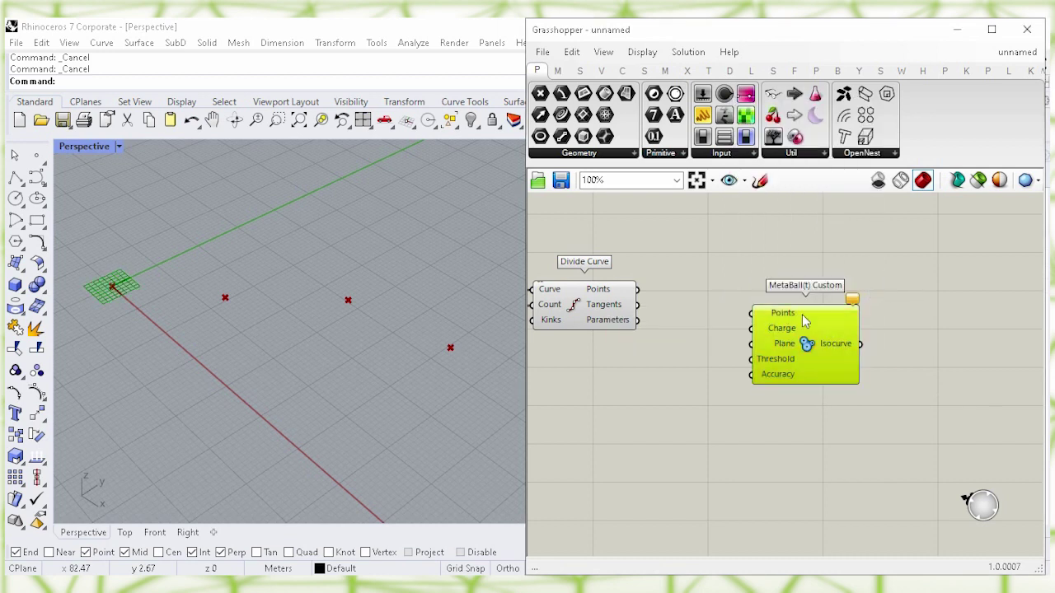
{"action": "left_click", "coordinate": [633, 285]}
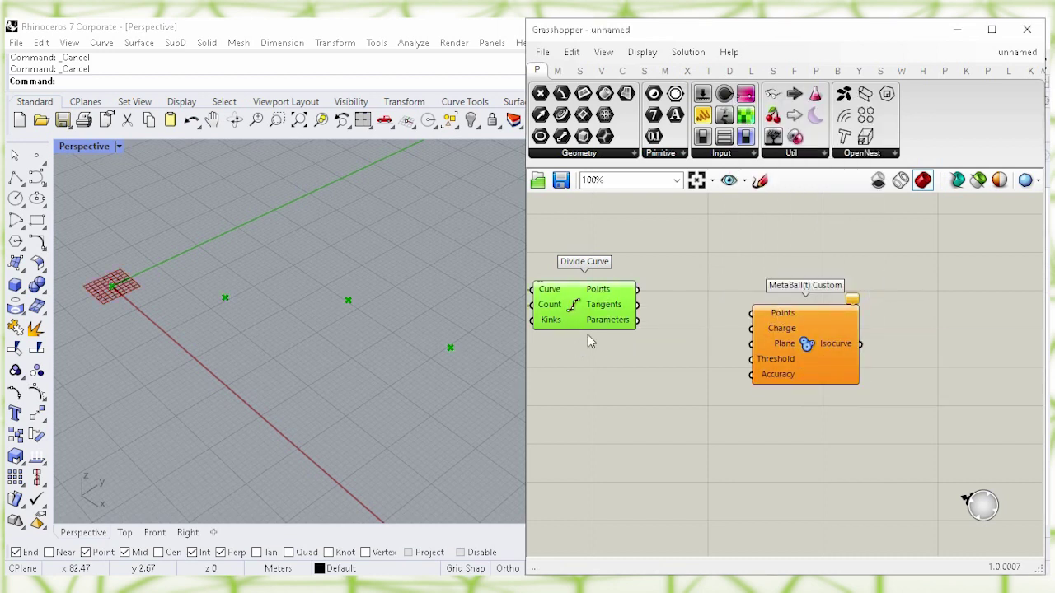
{"action": "left_click_drag", "start_coordinate": [634, 301], "coordinate": [750, 312]}
{"action": "left_click_drag", "start_coordinate": [828, 357], "coordinate": [952, 328]}
{"action": "left_click", "coordinate": [754, 257]}
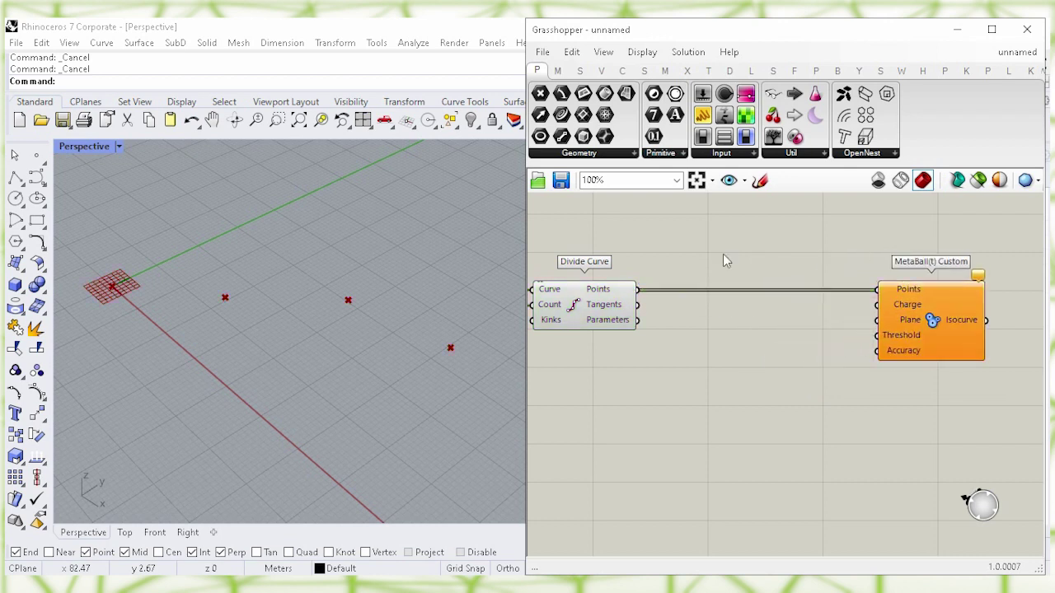
Step: Turn off the viewport preview of the Divide Curve component
{"action": "left_click", "coordinate": [577, 305]}
{"action": "right_click", "coordinate": [577, 306]}
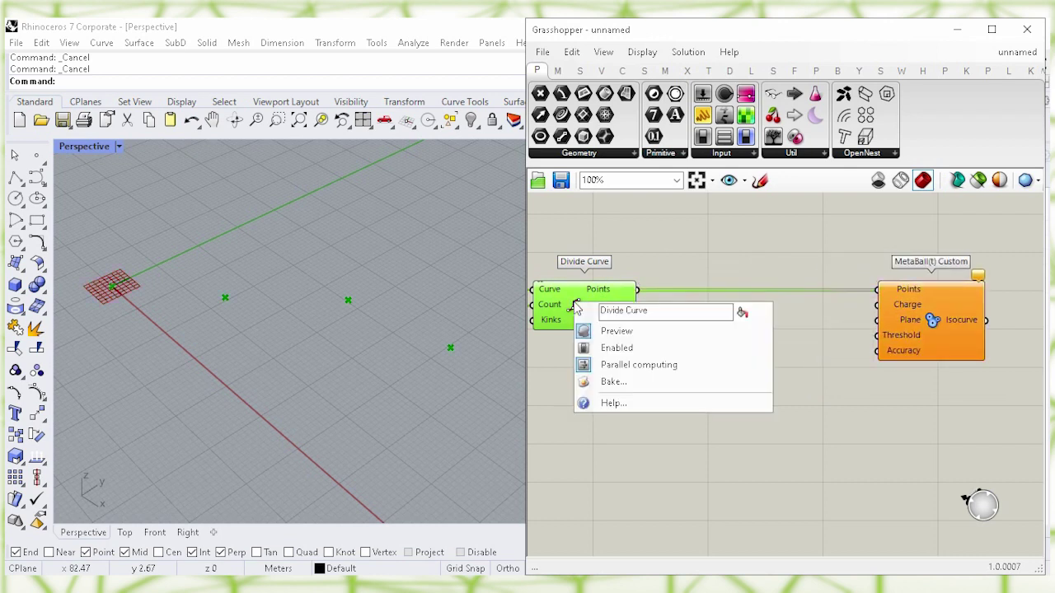
{"action": "left_click", "coordinate": [674, 338]}
{"action": "left_click", "coordinate": [745, 372]}
Step: Add a List Length component and connect the Divide Curve points to its List input
{"action": "double_click", "coordinate": [755, 383]}
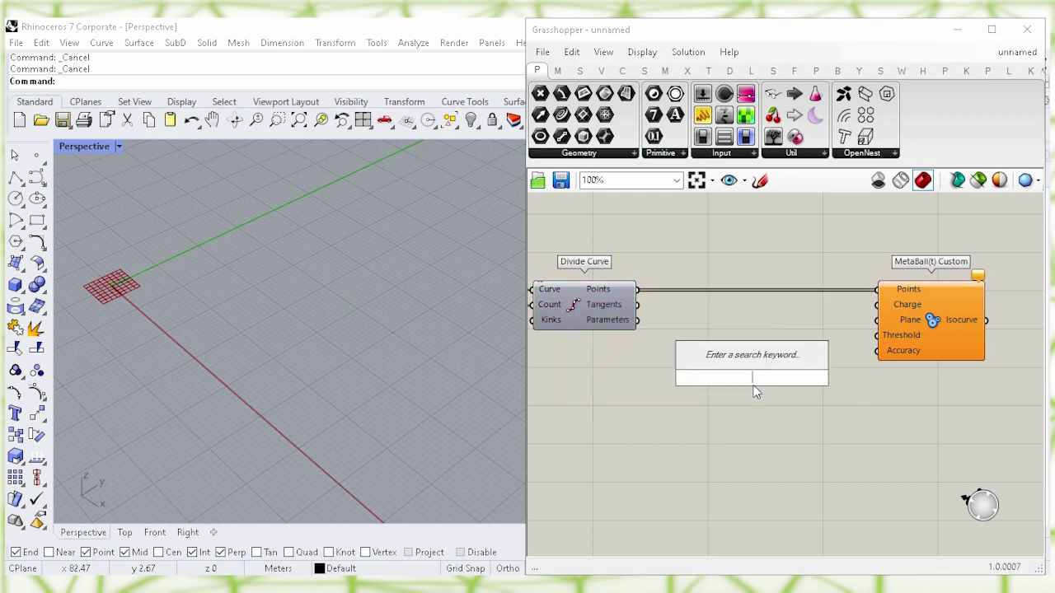
{"action": "type", "text": "list"}
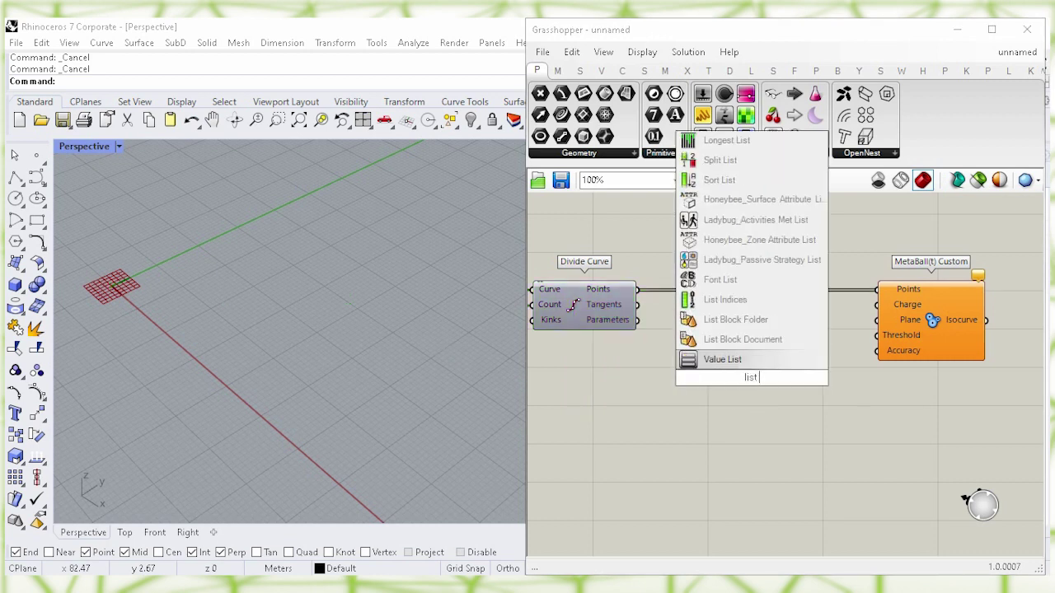
{"action": "type", "text": " le"}
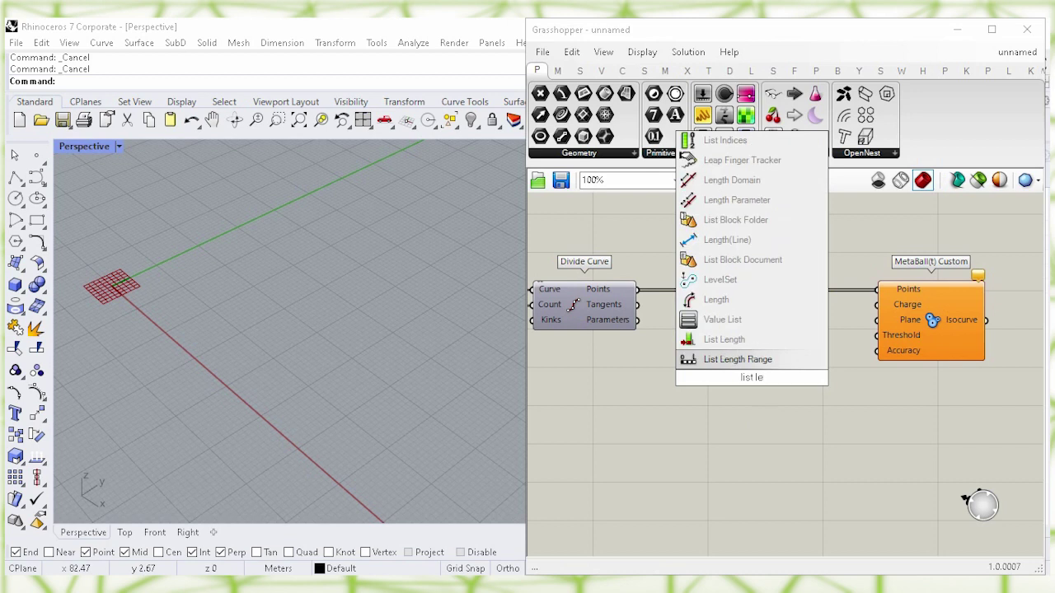
{"action": "left_click", "coordinate": [690, 344]}
{"action": "left_click_drag", "start_coordinate": [638, 290], "coordinate": [703, 376]}
{"action": "mouse_move", "coordinate": [726, 376]}
{"action": "left_click", "coordinate": [750, 419]}
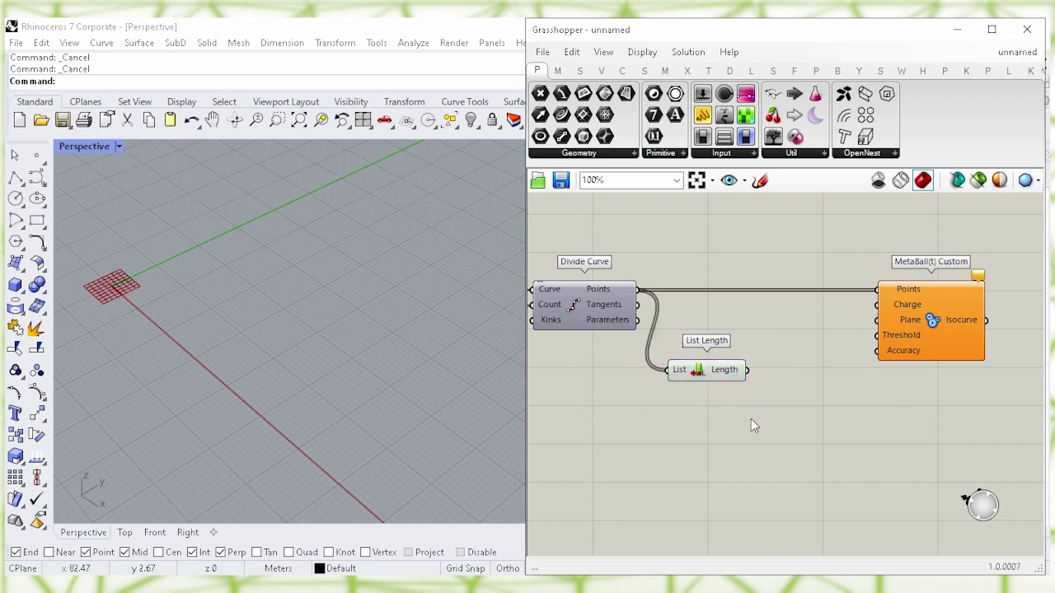
Step: Add a Repeat Data component and connect the List Length output to its Length input
{"action": "double_click", "coordinate": [797, 431]}
{"action": "type", "text": "re"}
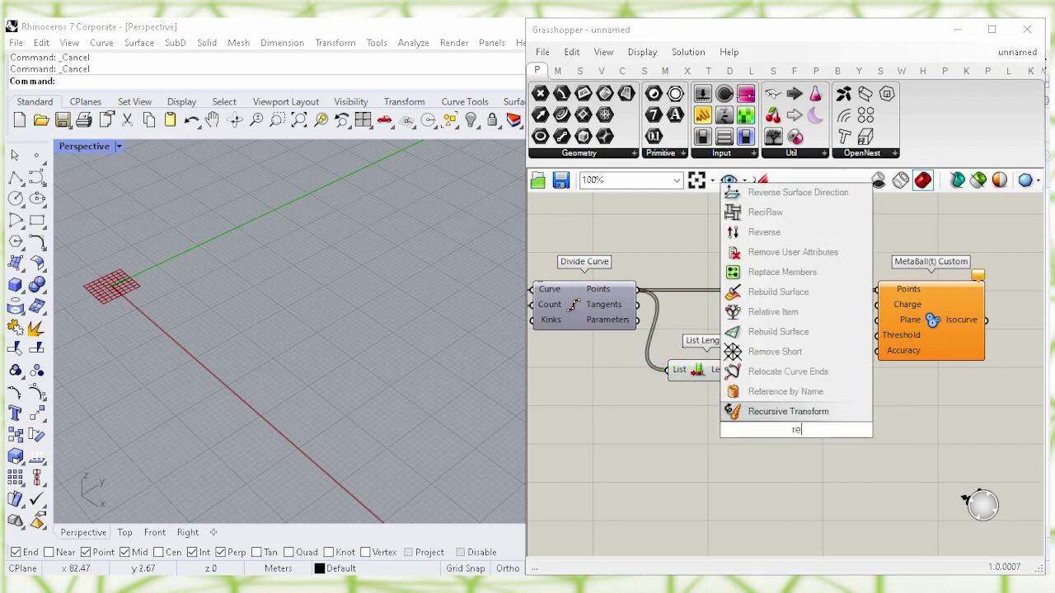
{"action": "type", "text": "pe"}
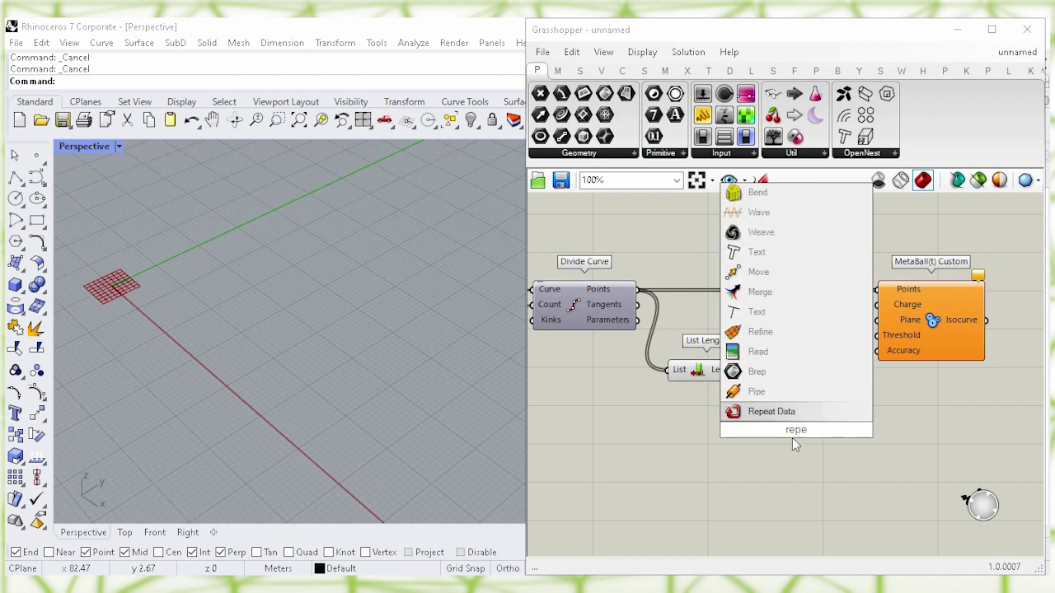
{"action": "left_click", "coordinate": [805, 414]}
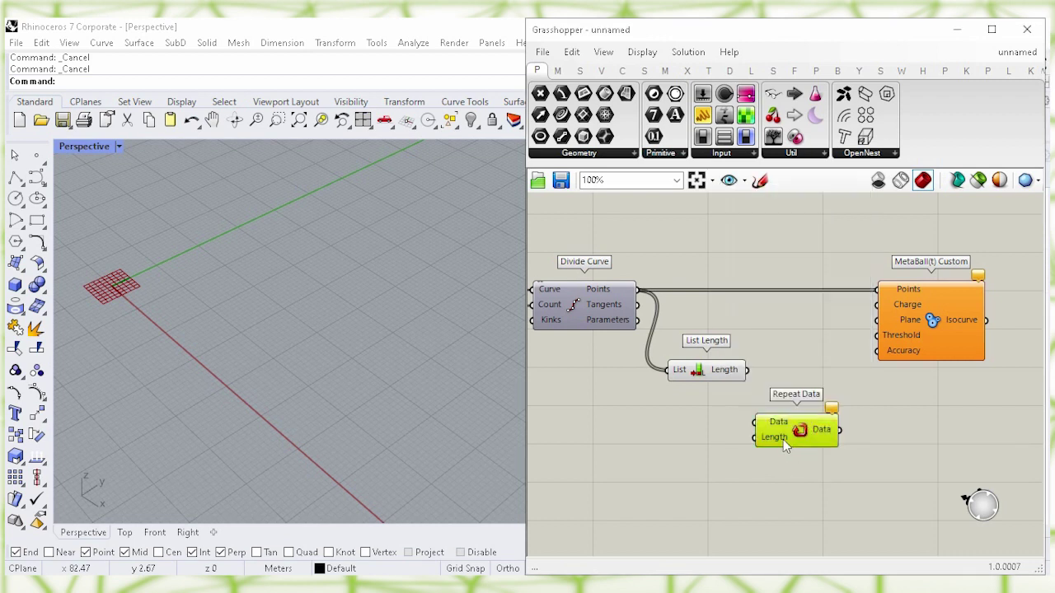
{"action": "left_click_drag", "start_coordinate": [709, 377], "coordinate": [787, 425]}
{"action": "left_click", "coordinate": [647, 429]}
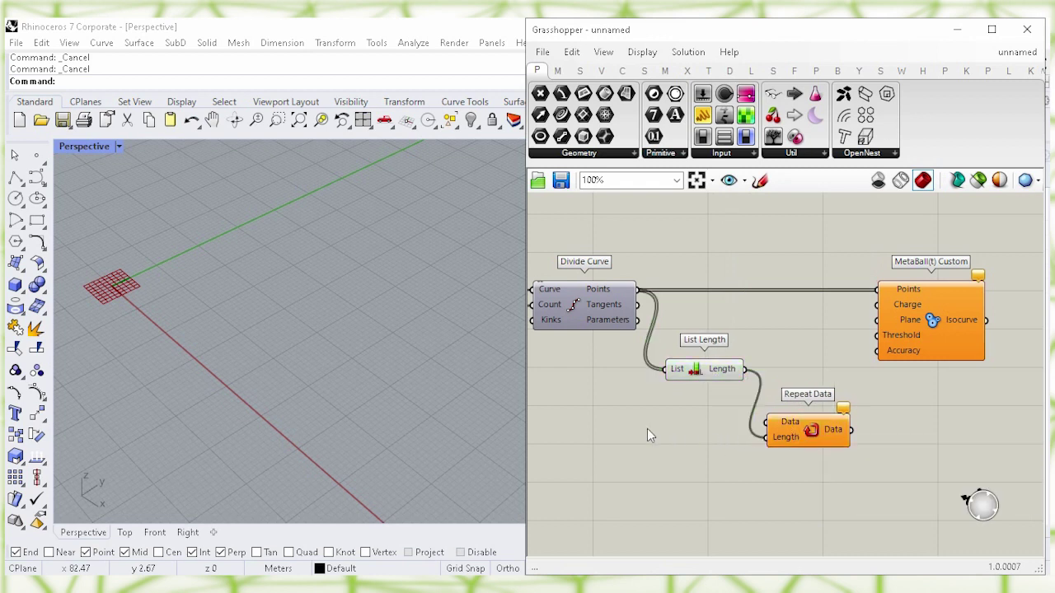
Step: Add a number slider with value 0.387, connect it to the Data input of Repeat Data, and align the two components
{"action": "double_click", "coordinate": [653, 460]}
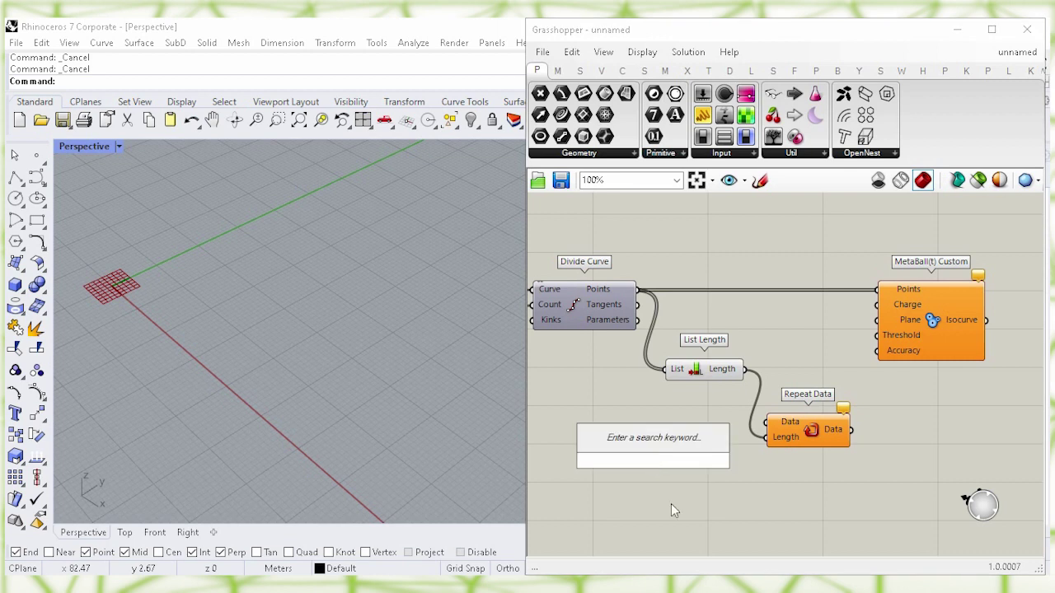
{"action": "type", "text": "0.387"}
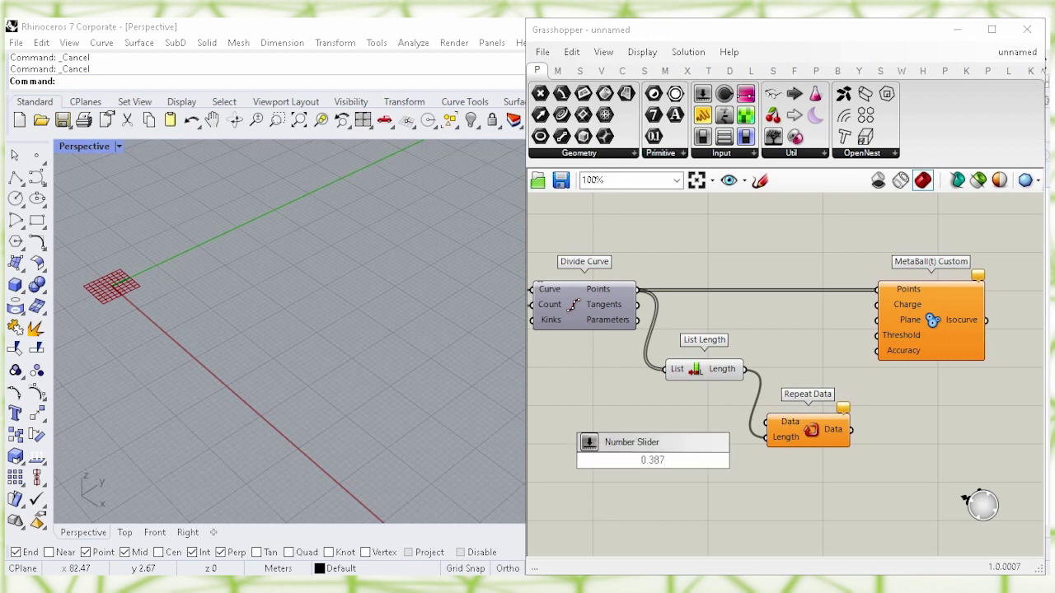
{"action": "key", "text": "Return"}
{"action": "left_click_drag", "start_coordinate": [637, 460], "coordinate": [630, 419]}
{"action": "left_click", "coordinate": [779, 377]}
{"action": "left_click_drag", "start_coordinate": [806, 435], "coordinate": [814, 423]}
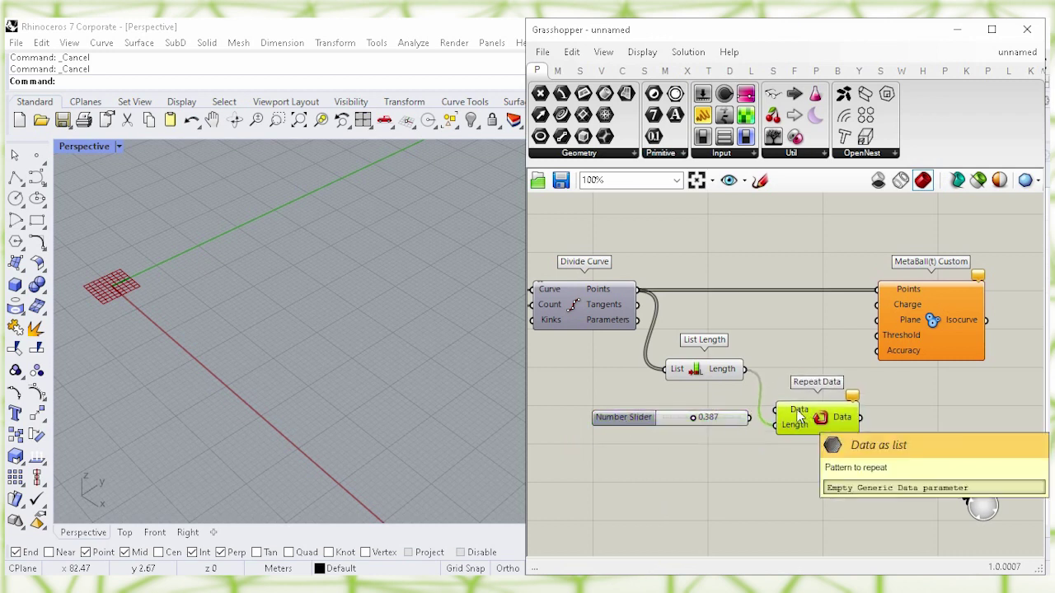
{"action": "left_click", "coordinate": [785, 378]}
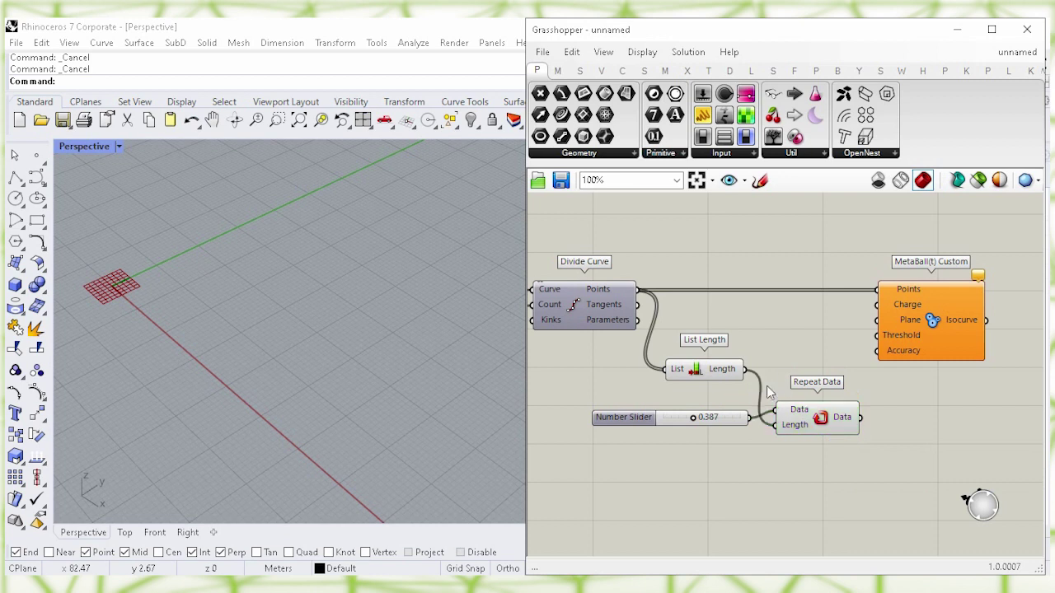
{"action": "left_click_drag", "start_coordinate": [720, 426], "coordinate": [717, 419]}
Step: Move the MetaBall(t) Custom component aside and connect the Repeat Data output to its Charge input
{"action": "left_click", "coordinate": [750, 321]}
{"action": "left_click_drag", "start_coordinate": [906, 306], "coordinate": [932, 306]}
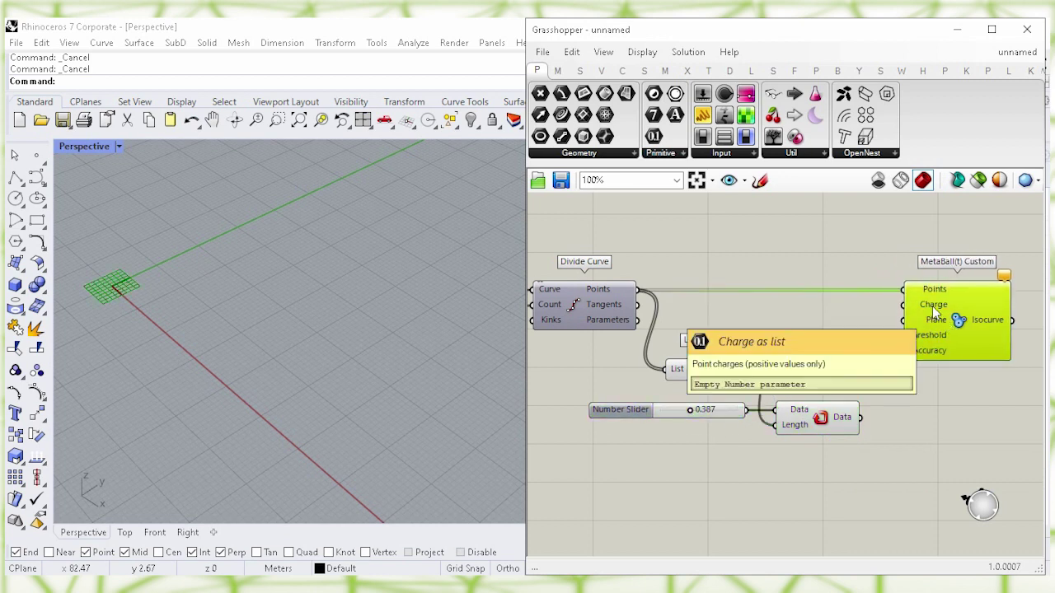
{"action": "left_click", "coordinate": [837, 421]}
{"action": "left_click_drag", "start_coordinate": [860, 417], "coordinate": [904, 304]}
{"action": "left_click", "coordinate": [952, 408]}
{"action": "right_click_drag", "start_coordinate": [942, 404], "coordinate": [884, 396]}
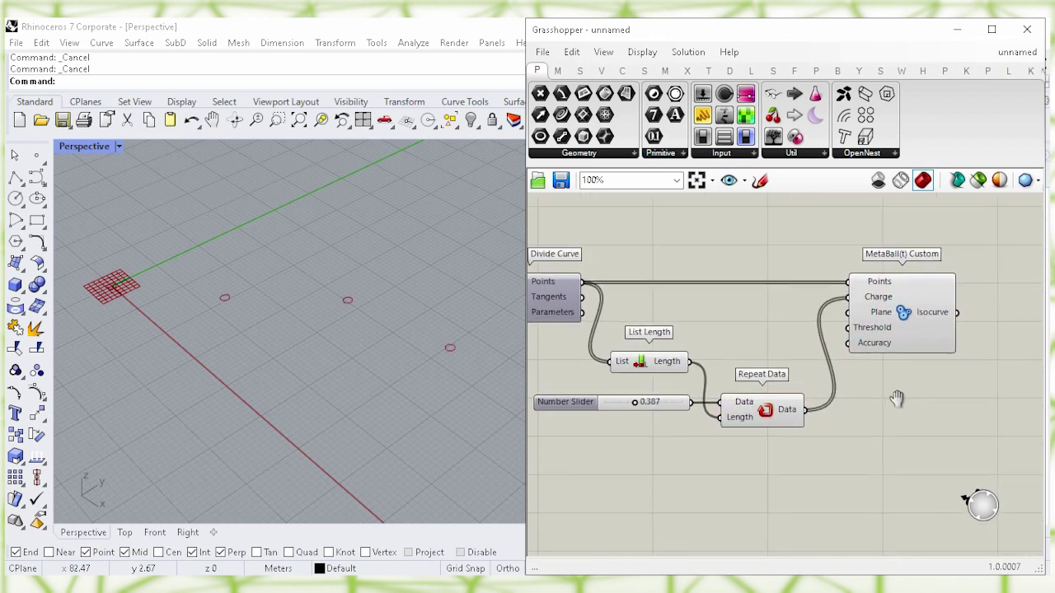
Step: Add a number slider with value 0.100 below Repeat Data and connect it to the MetaBall(t) Custom Threshold input
{"action": "left_click_drag", "start_coordinate": [870, 326], "coordinate": [923, 326]}
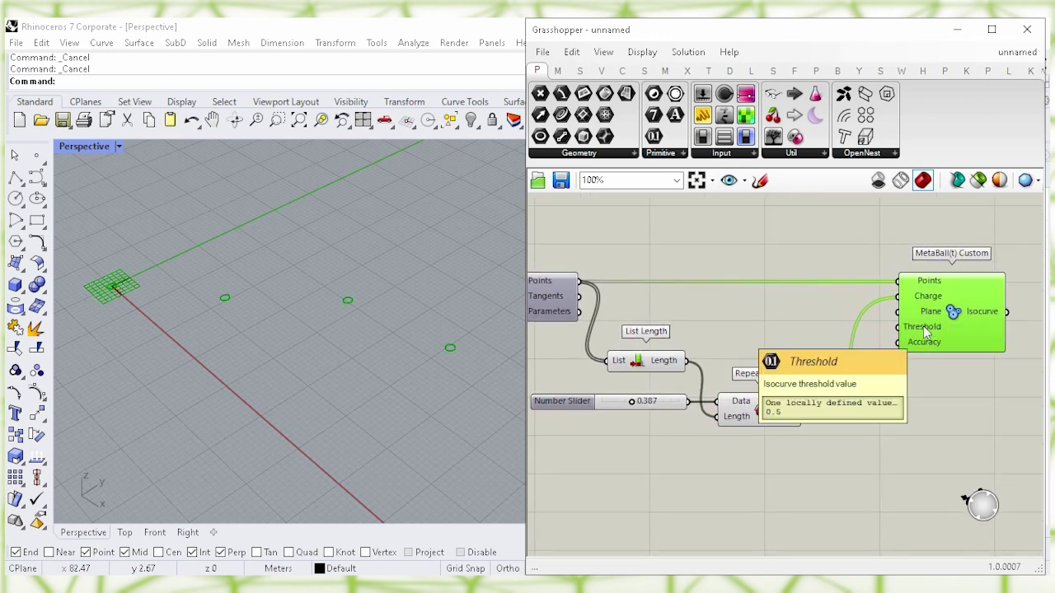
{"action": "left_click", "coordinate": [845, 479]}
{"action": "right_click_drag", "start_coordinate": [845, 479], "coordinate": [830, 447]}
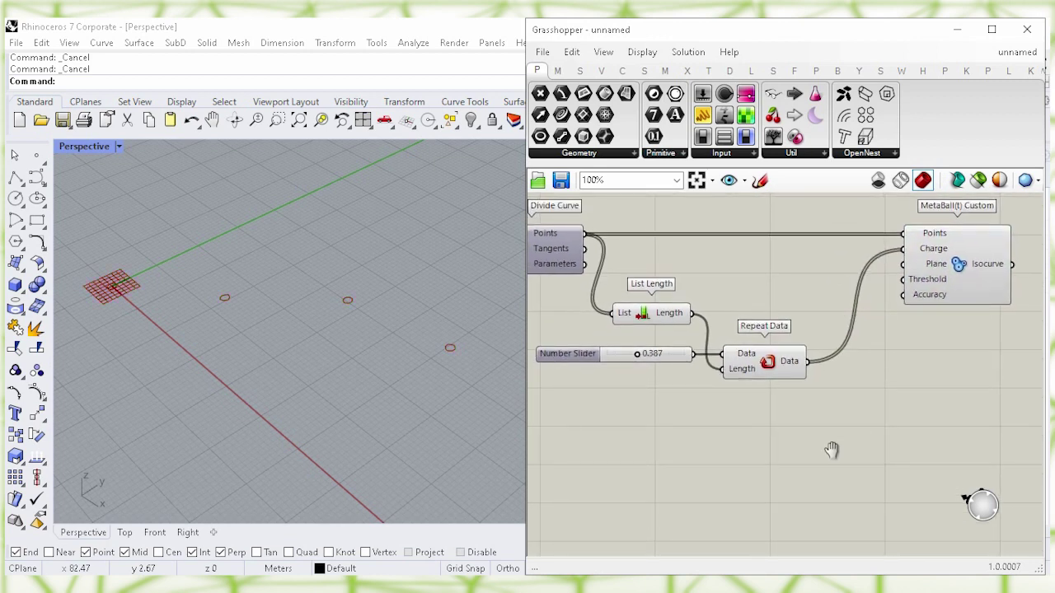
{"action": "double_click", "coordinate": [813, 455]}
{"action": "type", "text": "0.100"}
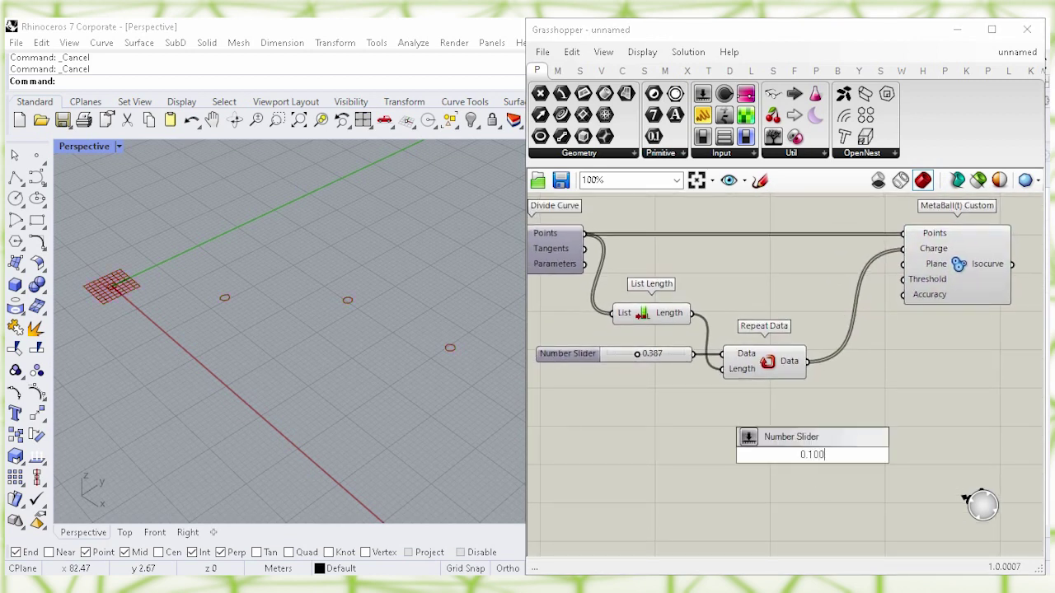
{"action": "key", "text": "Return"}
{"action": "left_click_drag", "start_coordinate": [826, 456], "coordinate": [743, 397]}
{"action": "left_click", "coordinate": [797, 452]}
{"action": "left_click_drag", "start_coordinate": [809, 402], "coordinate": [932, 285]}
{"action": "left_click", "coordinate": [785, 425]}
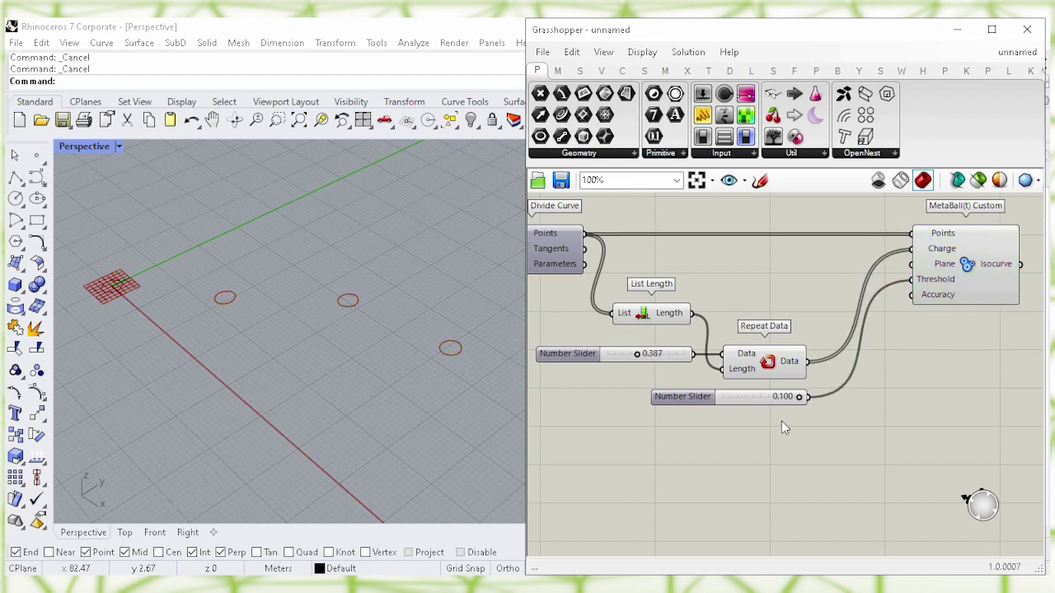
Step: Set the charge slider feeding Repeat Data to 0.657 and the threshold slider to 0.009
{"action": "left_click_drag", "start_coordinate": [799, 397], "coordinate": [747, 400]}
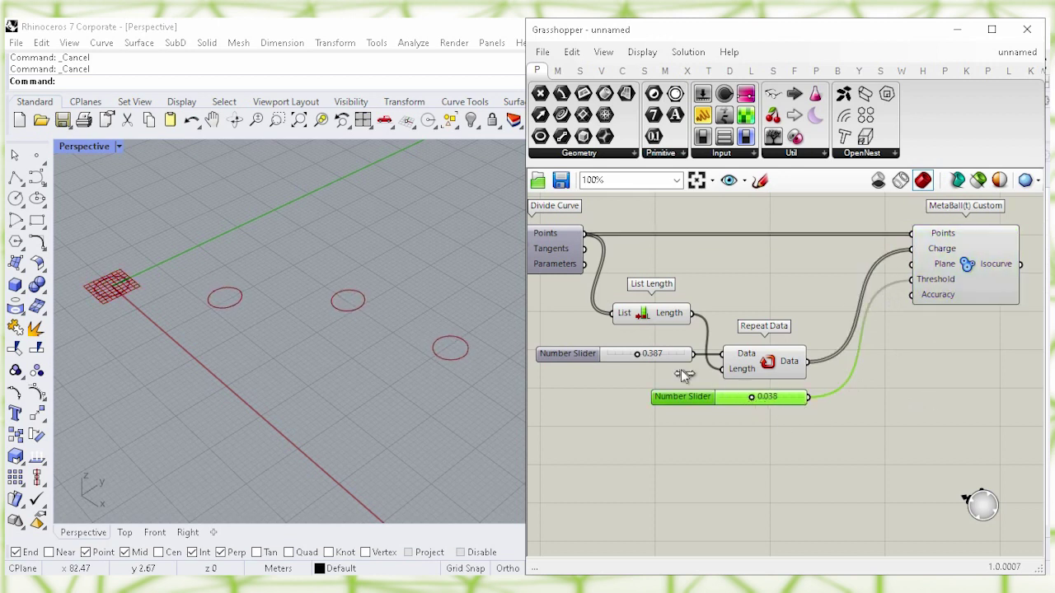
{"action": "left_click_drag", "start_coordinate": [639, 362], "coordinate": [663, 355]}
{"action": "left_click_drag", "start_coordinate": [753, 402], "coordinate": [732, 401]}
{"action": "left_click_drag", "start_coordinate": [665, 357], "coordinate": [657, 361]}
{"action": "left_click", "coordinate": [633, 429]}
Step: Set the number slider feeding input A of the Subtraction component to 5
{"action": "right_click_drag", "start_coordinate": [624, 409], "coordinate": [782, 431]}
{"action": "right_click_drag", "start_coordinate": [685, 405], "coordinate": [734, 425]}
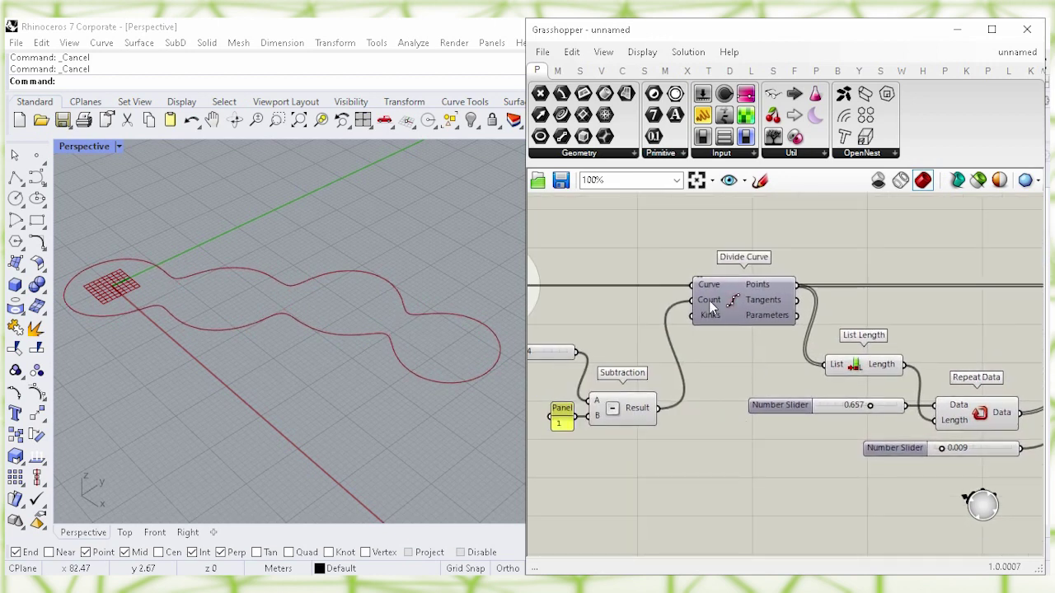
{"action": "mouse_move", "coordinate": [710, 306]}
{"action": "right_click_drag", "start_coordinate": [642, 303], "coordinate": [708, 317]}
{"action": "left_click", "coordinate": [593, 359]}
{"action": "right_click_drag", "start_coordinate": [593, 379], "coordinate": [623, 386]}
{"action": "left_click_drag", "start_coordinate": [620, 359], "coordinate": [625, 360]}
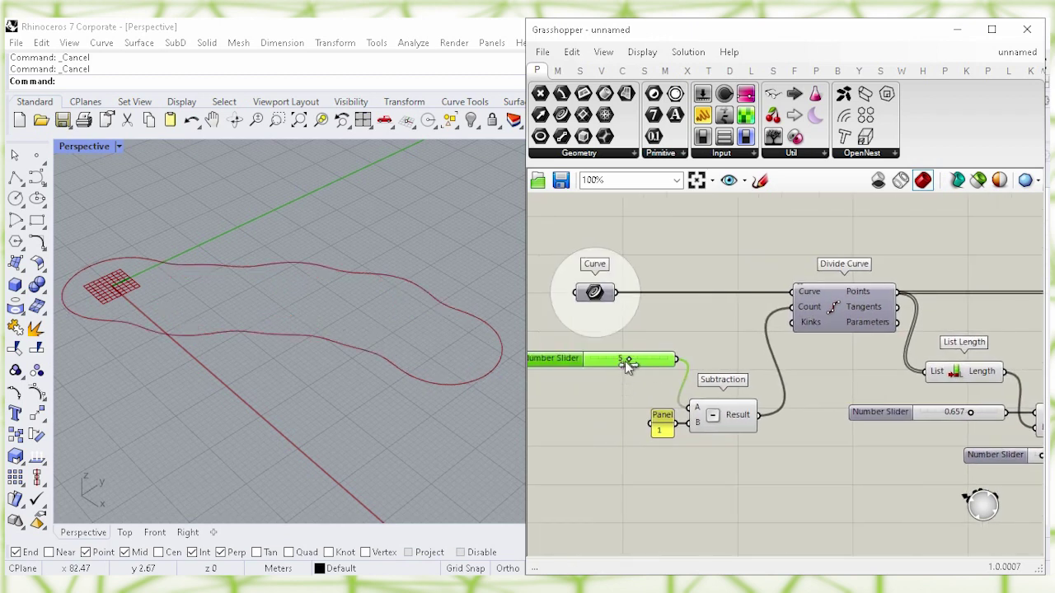
{"action": "left_click", "coordinate": [625, 398]}
Step: Set the charge slider feeding Repeat Data to 0.387 and the threshold slider to 0.010
{"action": "right_click_drag", "start_coordinate": [852, 479], "coordinate": [558, 464]}
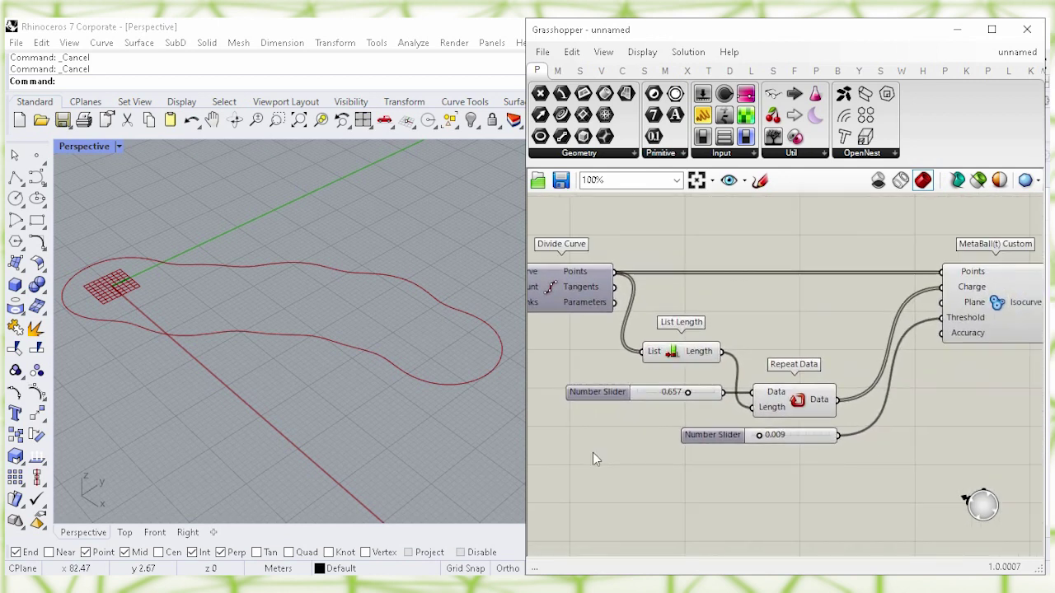
{"action": "left_click_drag", "start_coordinate": [689, 394], "coordinate": [666, 421]}
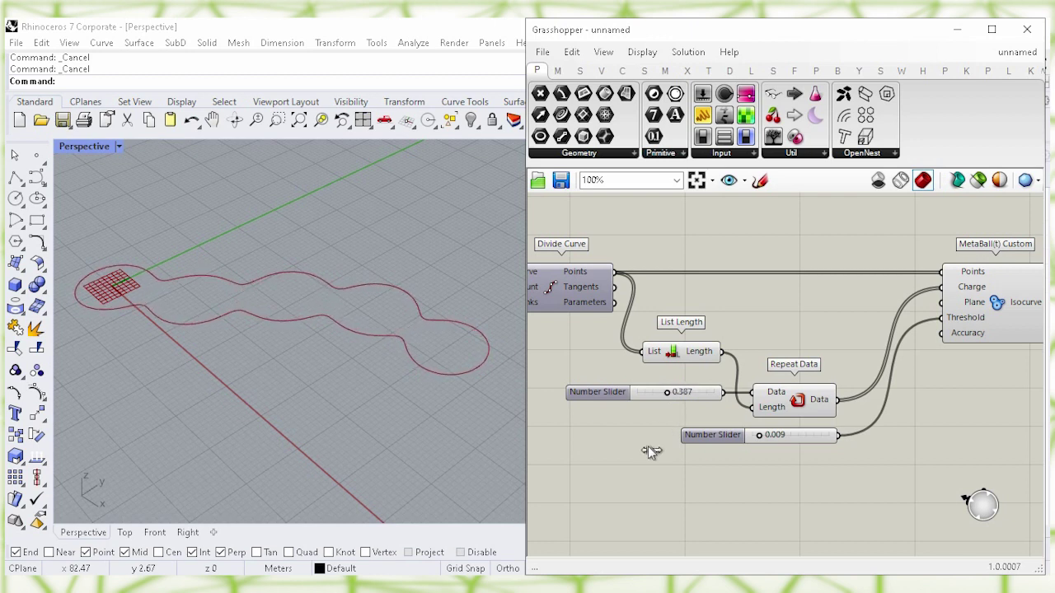
{"action": "mouse_move", "coordinate": [760, 437]}
{"action": "left_mouse_down"}
{"action": "mouse_move", "coordinate": [777, 443]}
{"action": "mouse_move", "coordinate": [764, 446]}
{"action": "left_mouse_up"}
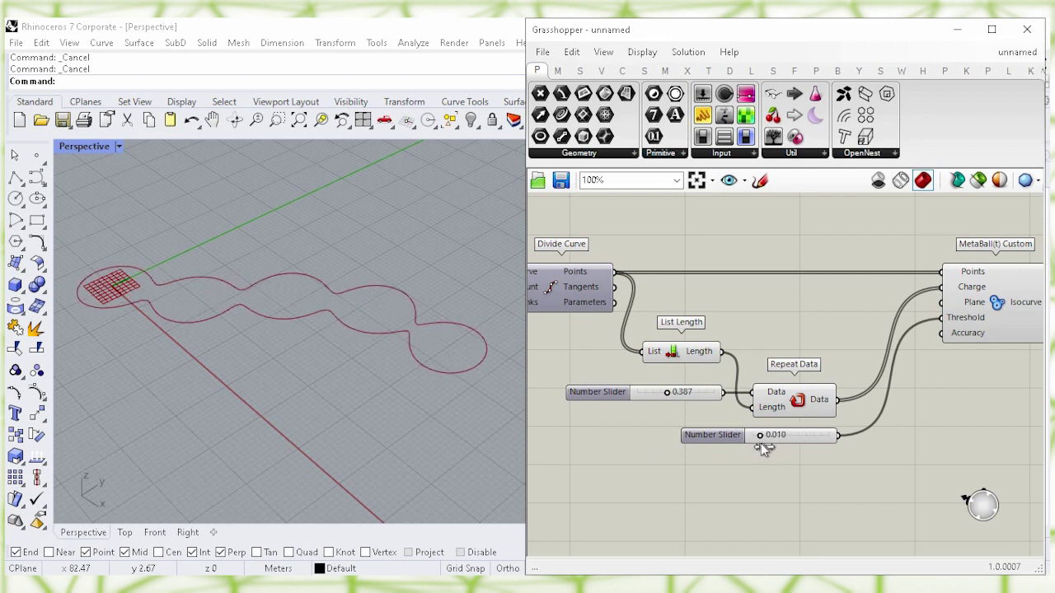
Step: Add a second Divide Curve component after MetaBall(t) Custom and connect the Isocurve output to its Curve input
{"action": "right_click_drag", "start_coordinate": [942, 388], "coordinate": [845, 412]}
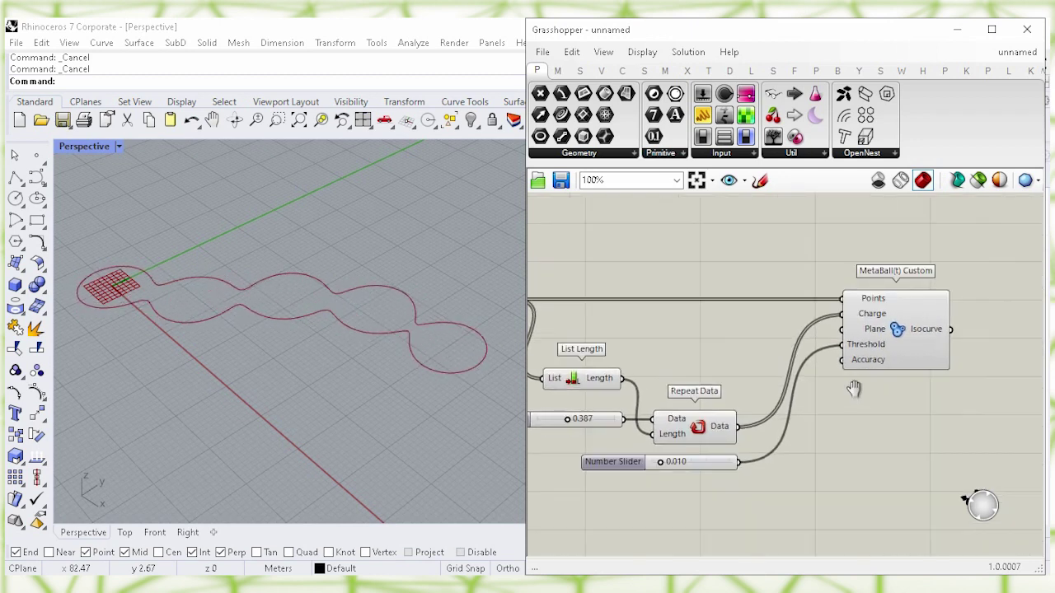
{"action": "left_click", "coordinate": [897, 341]}
{"action": "left_click", "coordinate": [902, 420]}
{"action": "right_click_drag", "start_coordinate": [916, 427], "coordinate": [628, 404]}
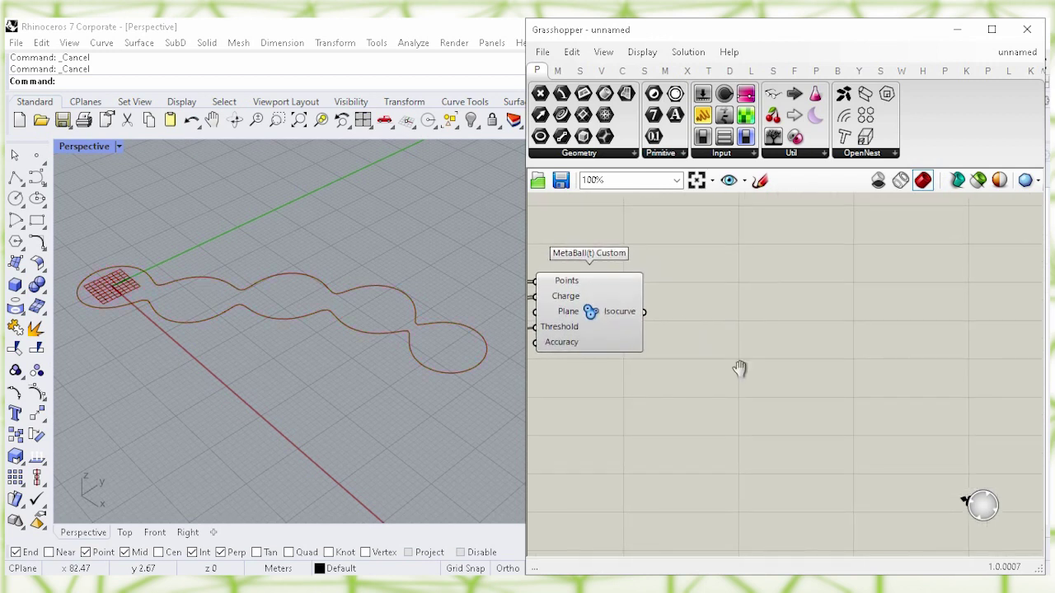
{"action": "double_click", "coordinate": [753, 344]}
{"action": "type", "text": "di"}
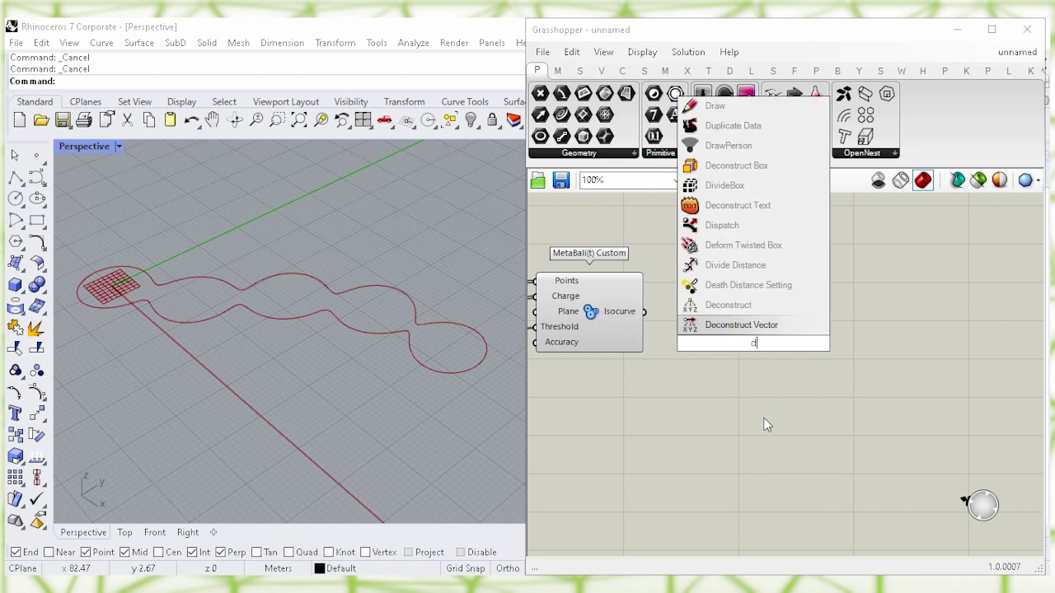
{"action": "type", "text": "vide"}
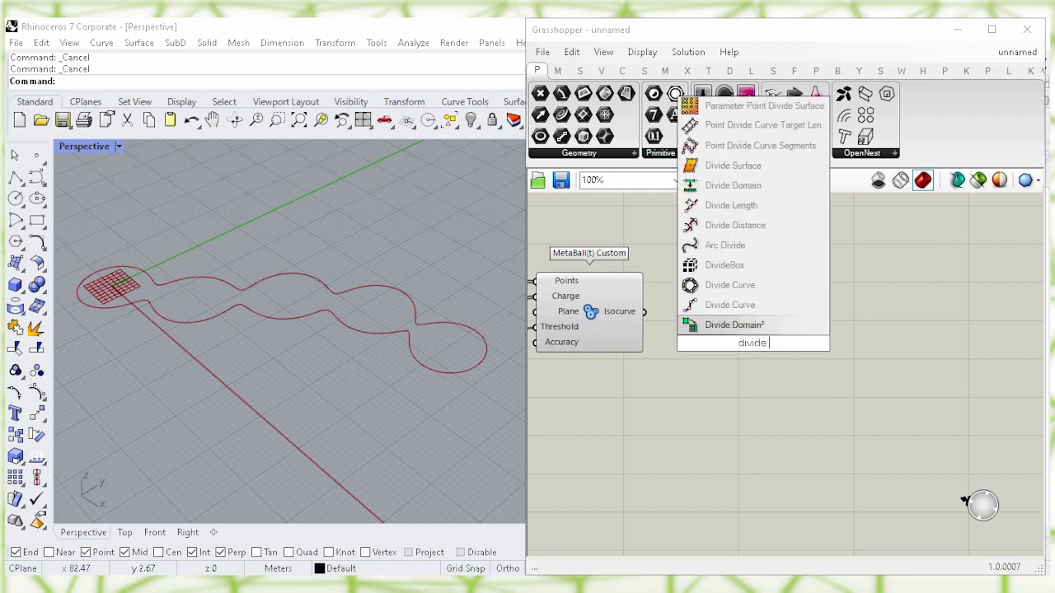
{"action": "type", "text": " c"}
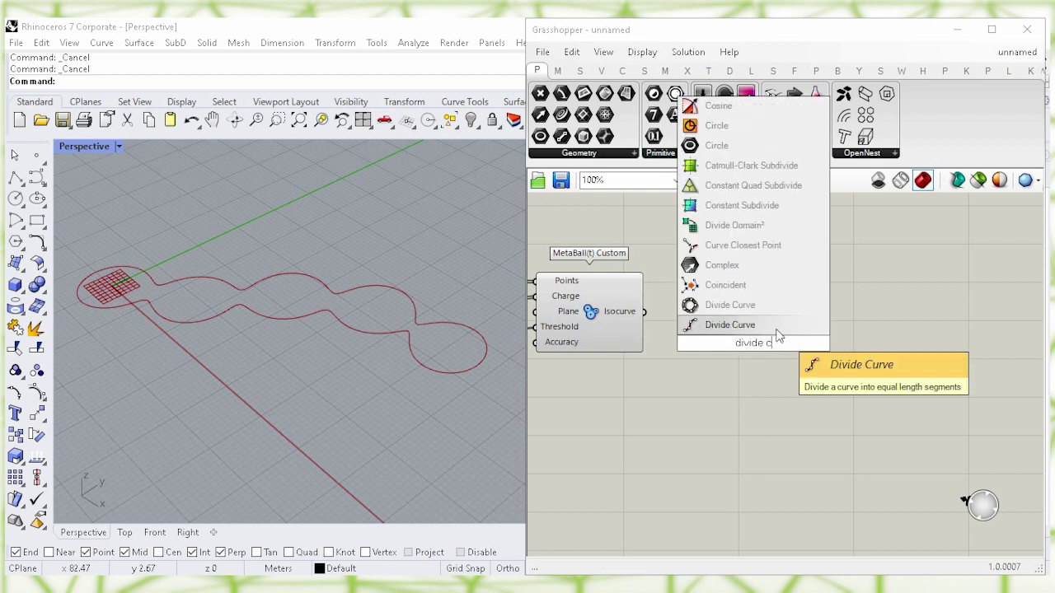
{"action": "left_click", "coordinate": [729, 325]}
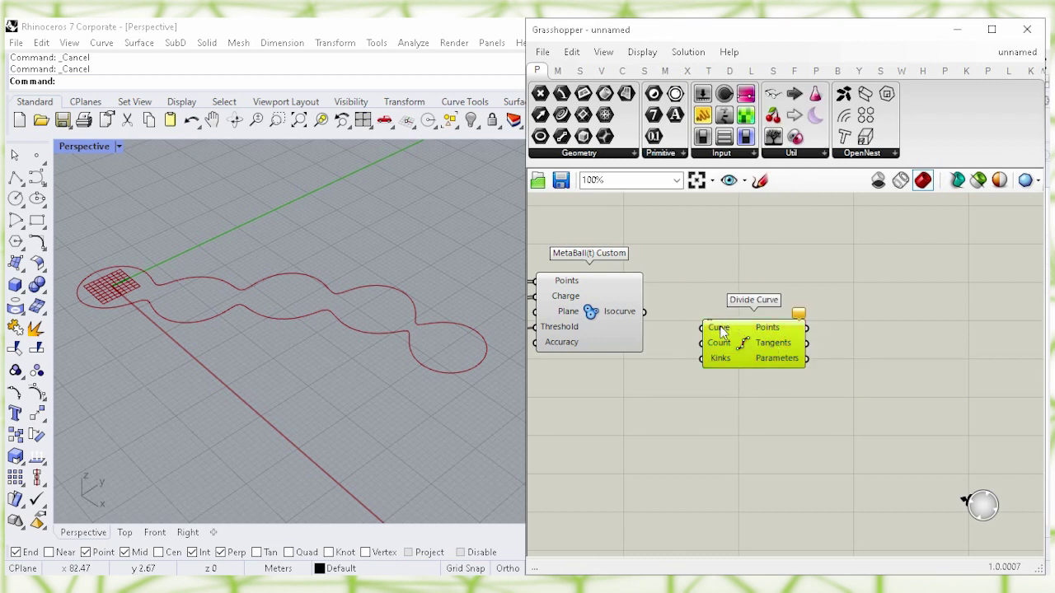
{"action": "left_click", "coordinate": [658, 309]}
{"action": "left_click_drag", "start_coordinate": [660, 312], "coordinate": [702, 327]}
{"action": "left_click_drag", "start_coordinate": [752, 352], "coordinate": [791, 337]}
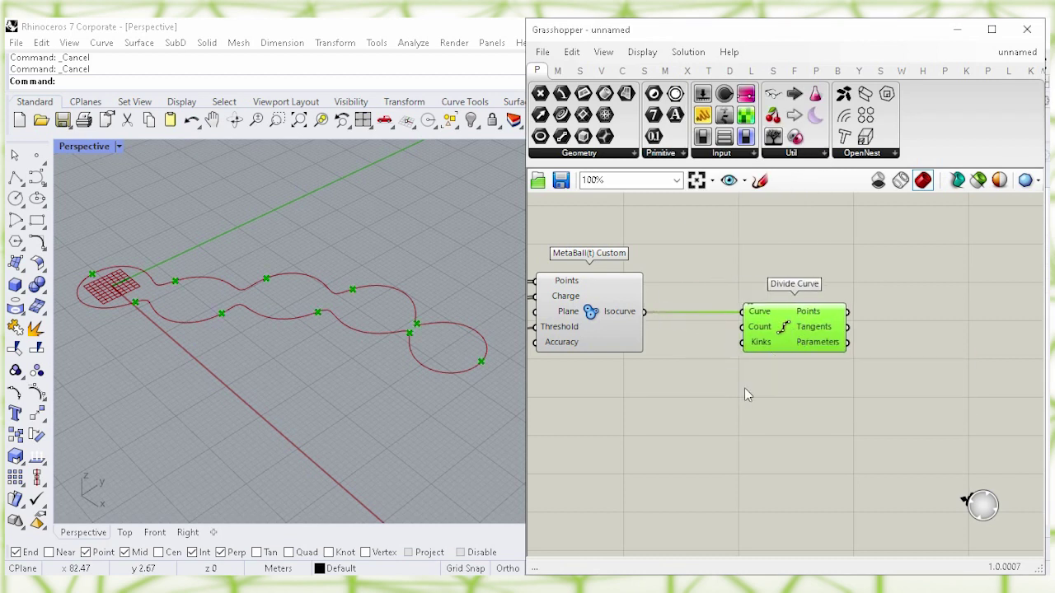
{"action": "left_click", "coordinate": [740, 348]}
Step: Turn off the viewport preview of the MetaBall(t) Custom component
{"action": "left_click", "coordinate": [586, 316]}
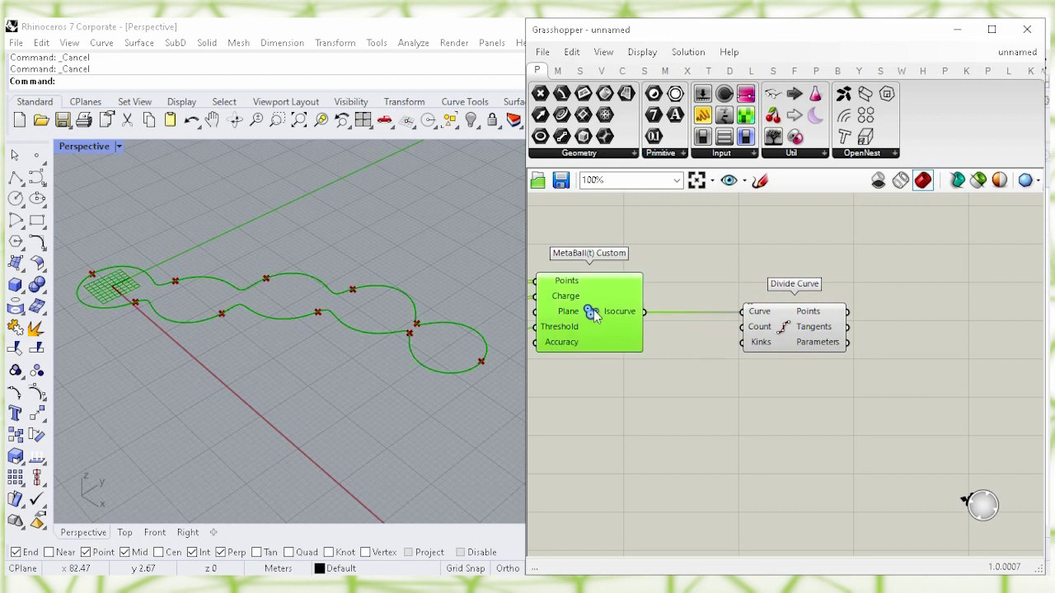
{"action": "right_click", "coordinate": [595, 317]}
{"action": "left_click", "coordinate": [704, 339]}
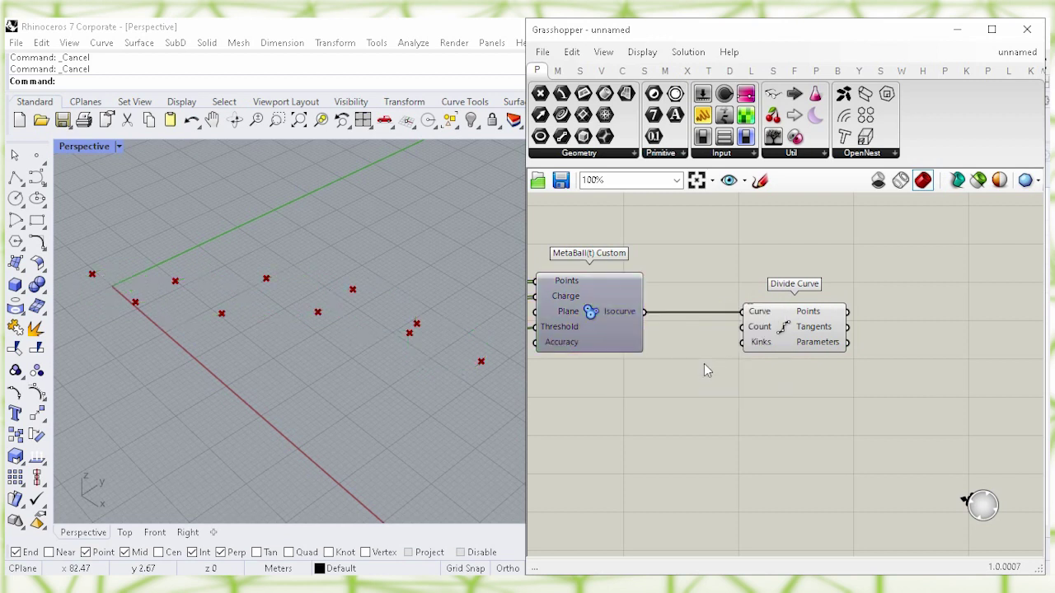
Step: Add a number slider with value 100 and connect it to the Count input of the second Divide Curve
{"action": "double_click", "coordinate": [659, 410]}
{"action": "type", "text": "100"}
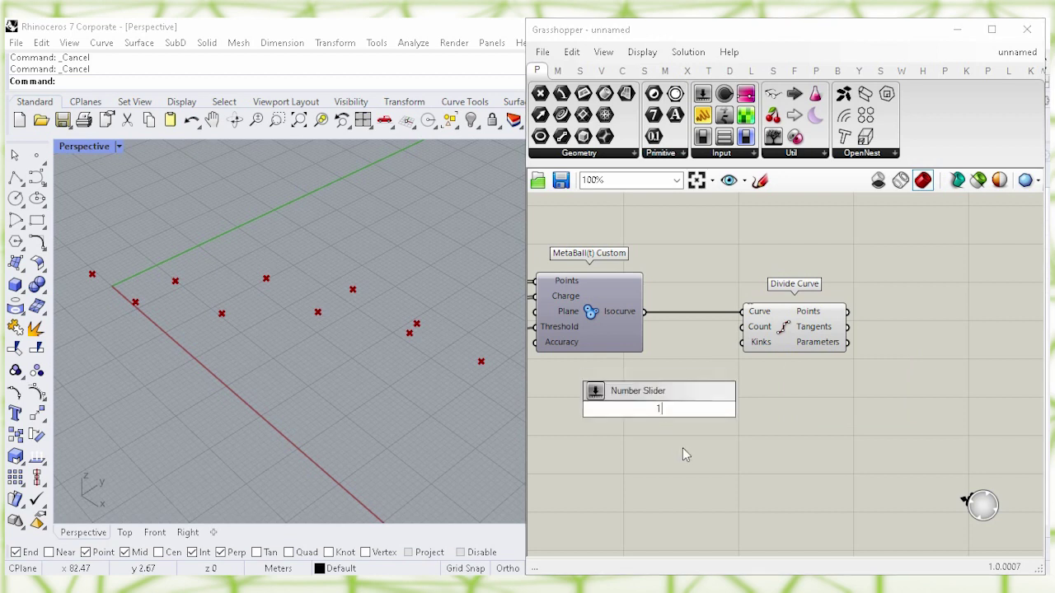
{"action": "key", "text": "Return"}
{"action": "left_click_drag", "start_coordinate": [680, 409], "coordinate": [738, 330]}
{"action": "left_click", "coordinate": [694, 412]}
{"action": "left_click_drag", "start_coordinate": [798, 342], "coordinate": [767, 342]}
{"action": "left_click", "coordinate": [857, 363]}
Step: Add an Interpolate component and connect the second Divide Curve's Points output to its Vertices input
{"action": "right_click_drag", "start_coordinate": [902, 311], "coordinate": [724, 308]}
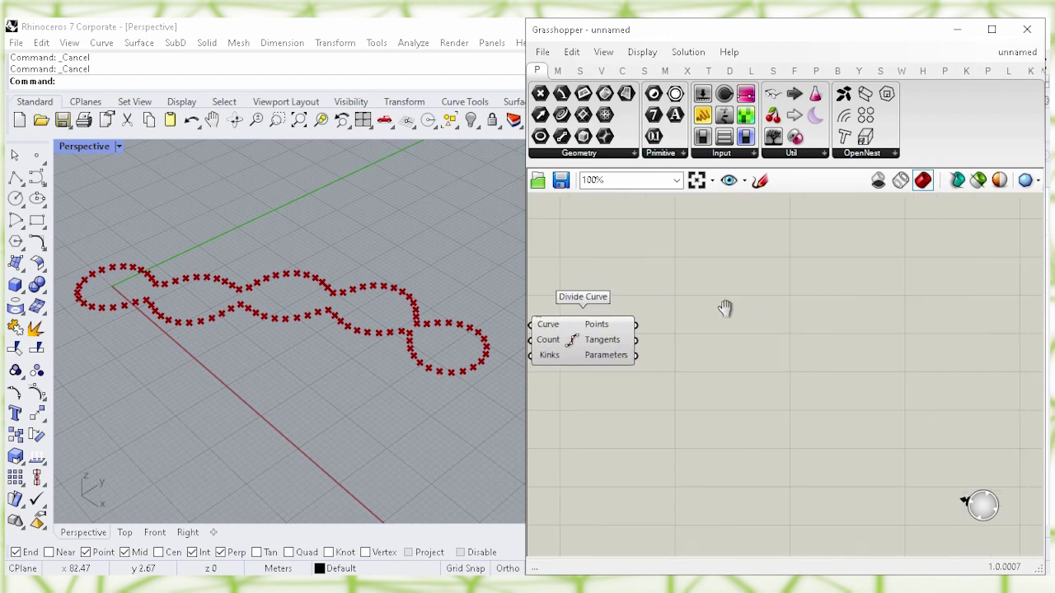
{"action": "double_click", "coordinate": [783, 327]}
{"action": "type", "text": "inte"}
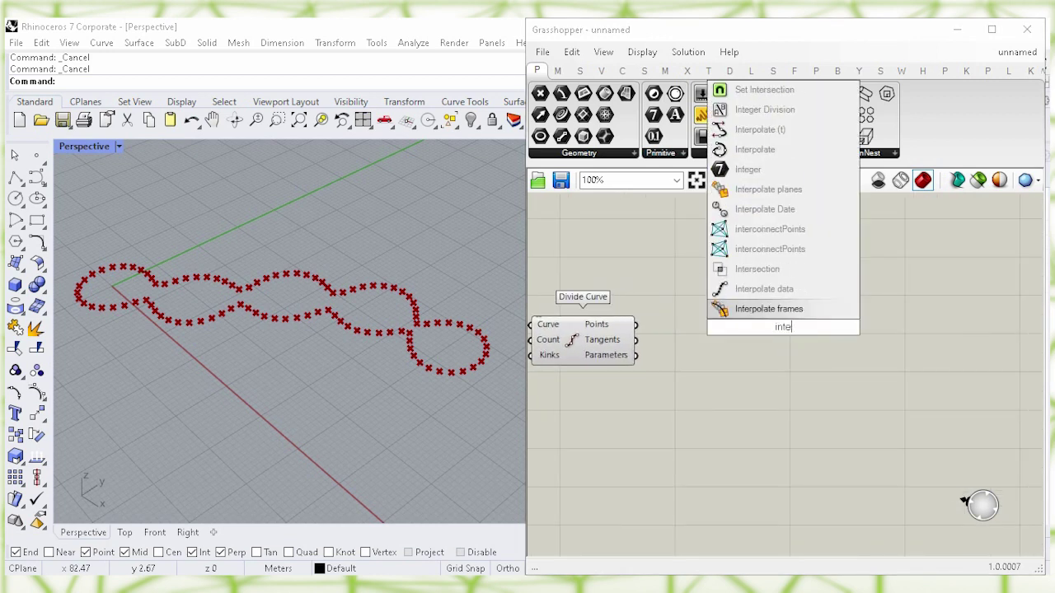
{"action": "type", "text": "rpolate"}
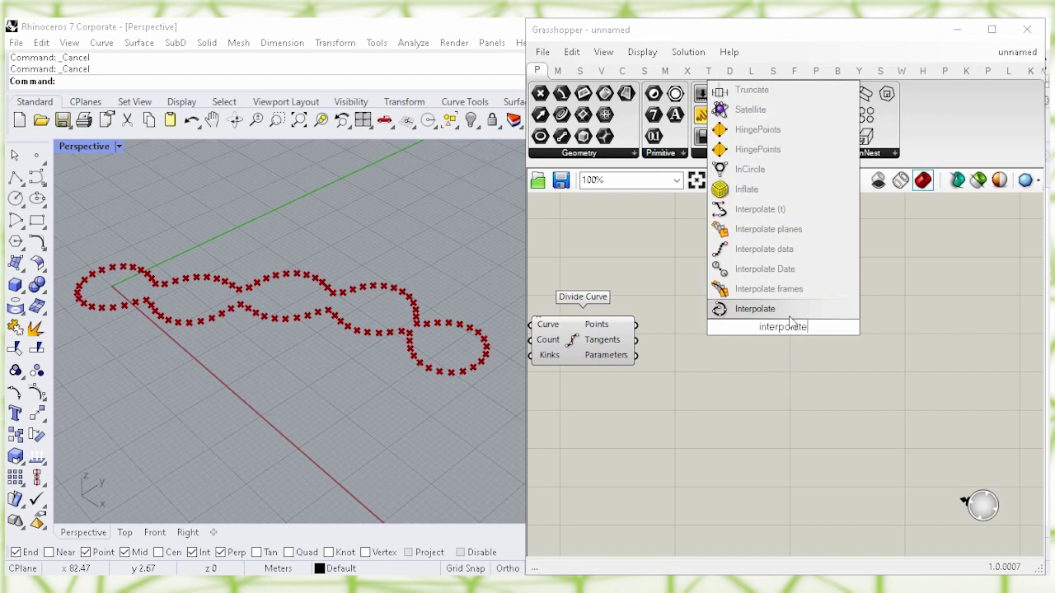
{"action": "left_click", "coordinate": [789, 317]}
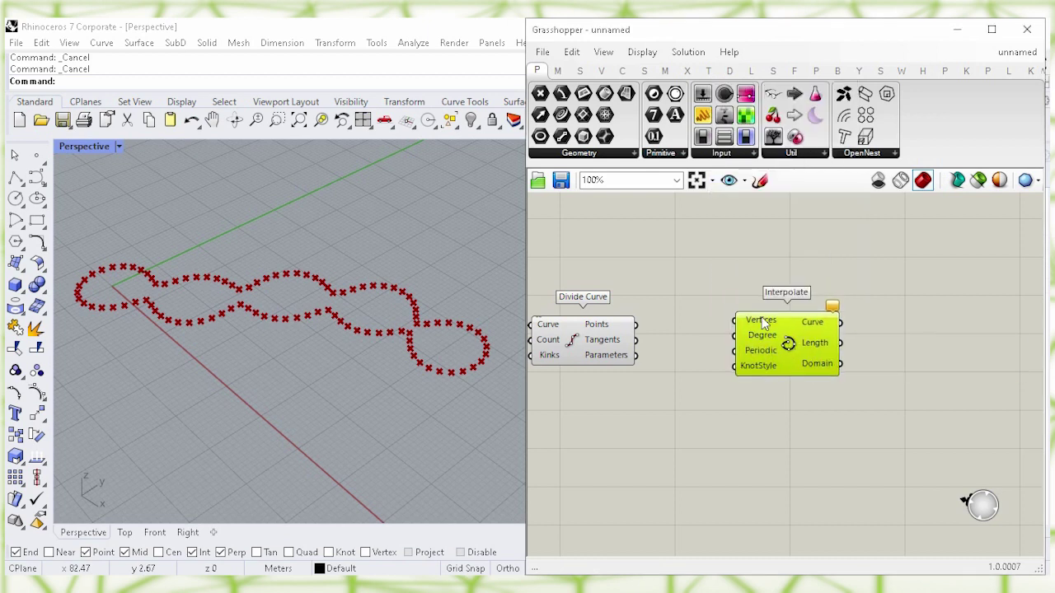
{"action": "left_click", "coordinate": [598, 329]}
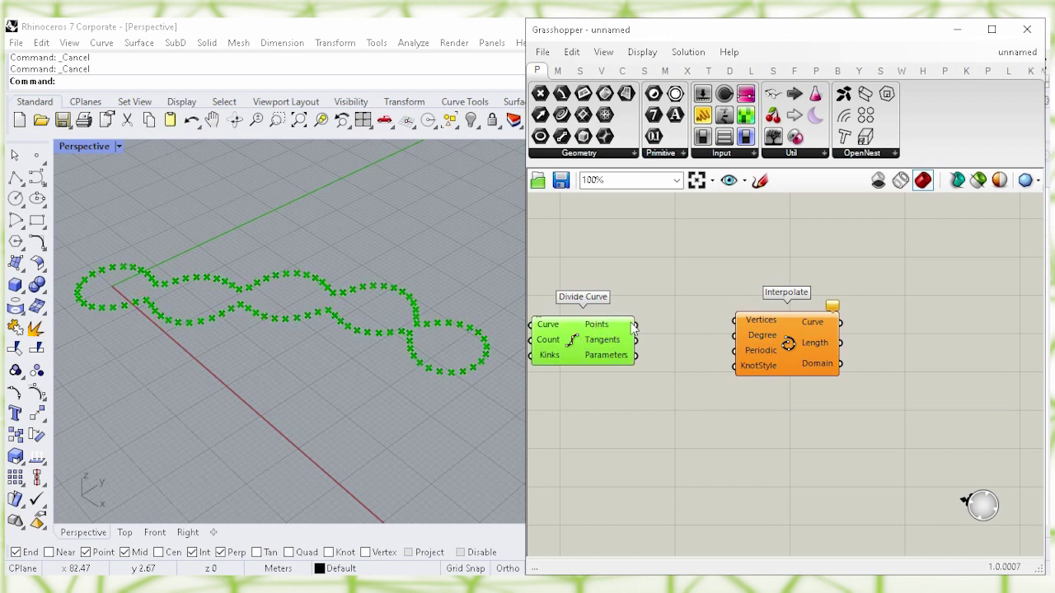
{"action": "left_click_drag", "start_coordinate": [642, 321], "coordinate": [767, 346]}
{"action": "left_click", "coordinate": [703, 275]}
{"action": "left_click", "coordinate": [652, 279]}
Step: Turn off the viewport preview of the Divide Curve component feeding Interpolate
{"action": "left_click", "coordinate": [571, 337]}
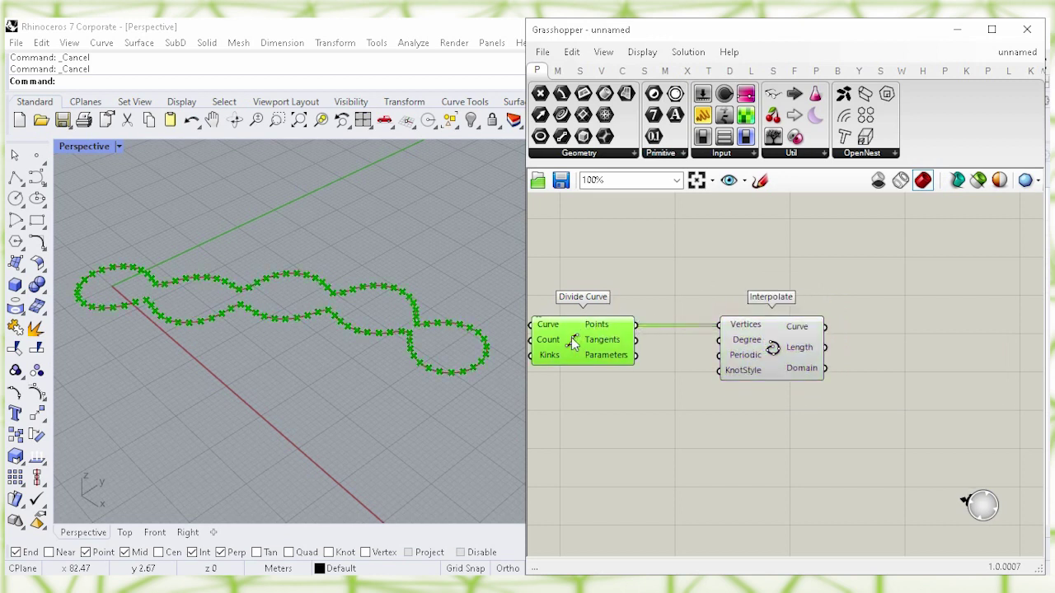
{"action": "right_click", "coordinate": [571, 337]}
{"action": "left_click", "coordinate": [730, 370]}
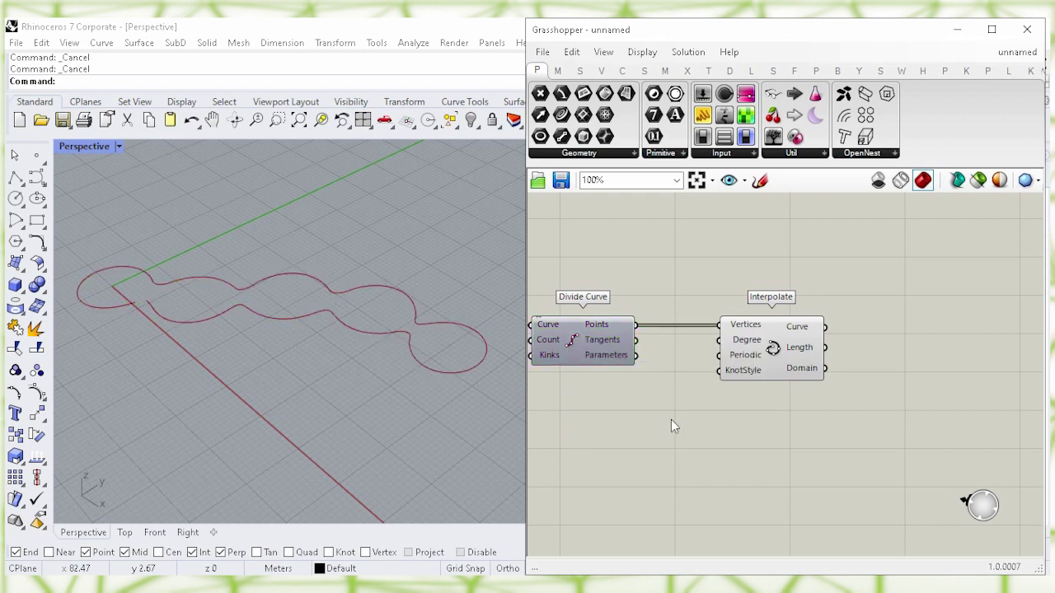
Step: Apply Invert to the Periodic input of the Interpolate component
{"action": "left_click", "coordinate": [776, 352]}
{"action": "right_click", "coordinate": [754, 356]}
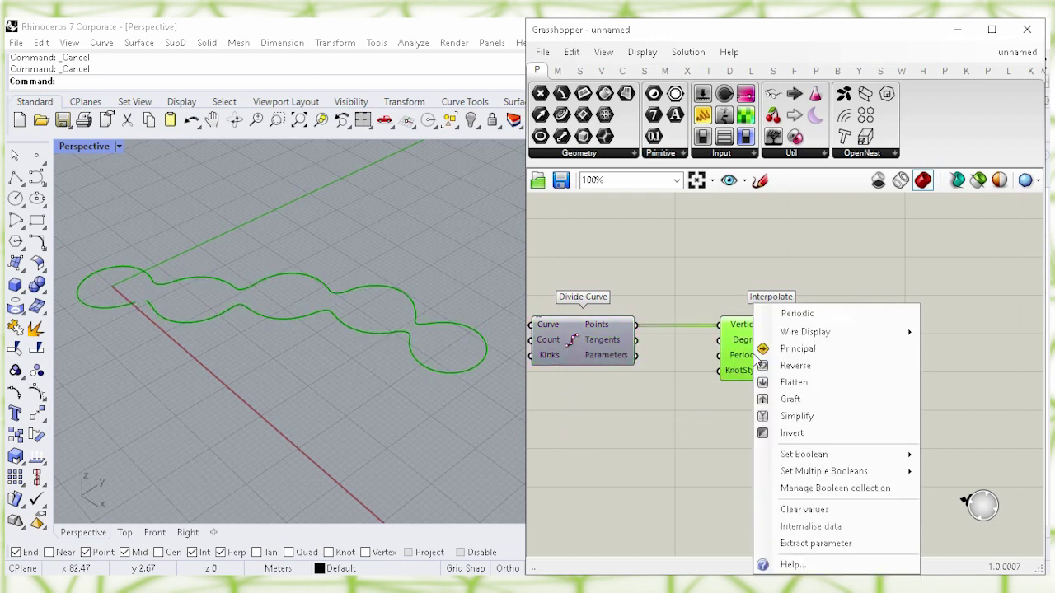
{"action": "left_click", "coordinate": [877, 435]}
Step: Add a Boundary Surfaces component and connect the Interpolate component's Curve output to its Edges input
{"action": "right_click_drag", "start_coordinate": [872, 419], "coordinate": [710, 424]}
{"action": "double_click", "coordinate": [806, 362]}
{"action": "type", "text": "bound"}
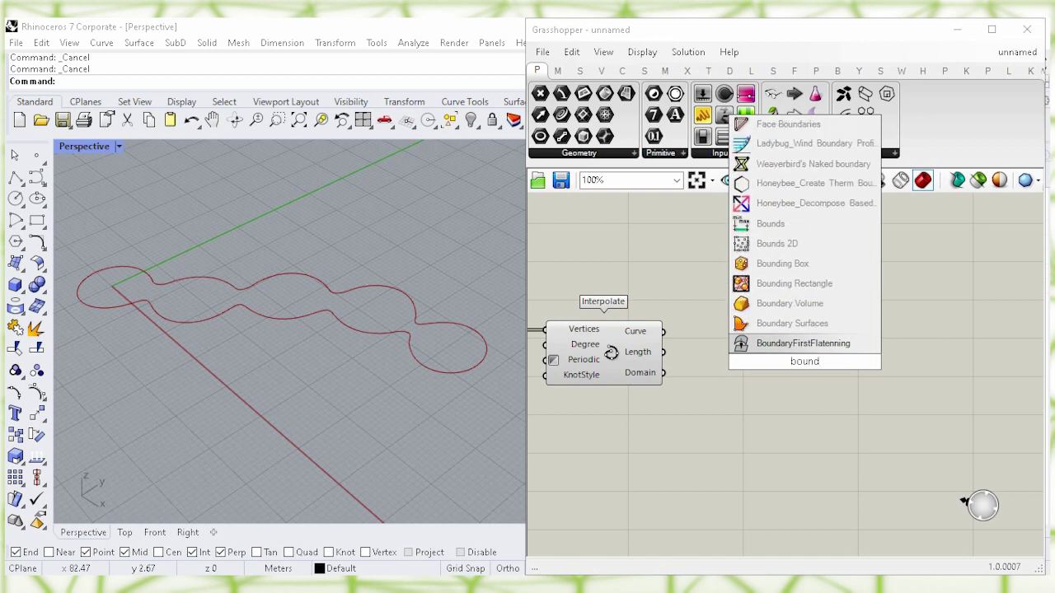
{"action": "left_click", "coordinate": [738, 325]}
{"action": "left_click_drag", "start_coordinate": [664, 331], "coordinate": [758, 342]}
Step: Turn off the viewport preview of the Interpolate component
{"action": "left_click", "coordinate": [699, 415]}
{"action": "left_click", "coordinate": [611, 353]}
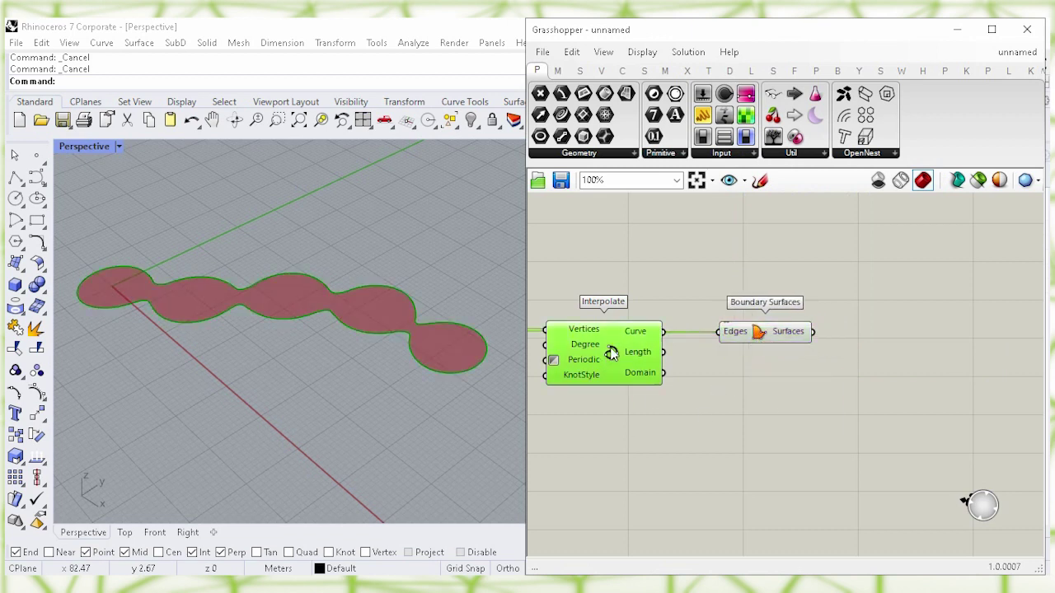
{"action": "right_click", "coordinate": [611, 353]}
{"action": "left_click", "coordinate": [779, 377]}
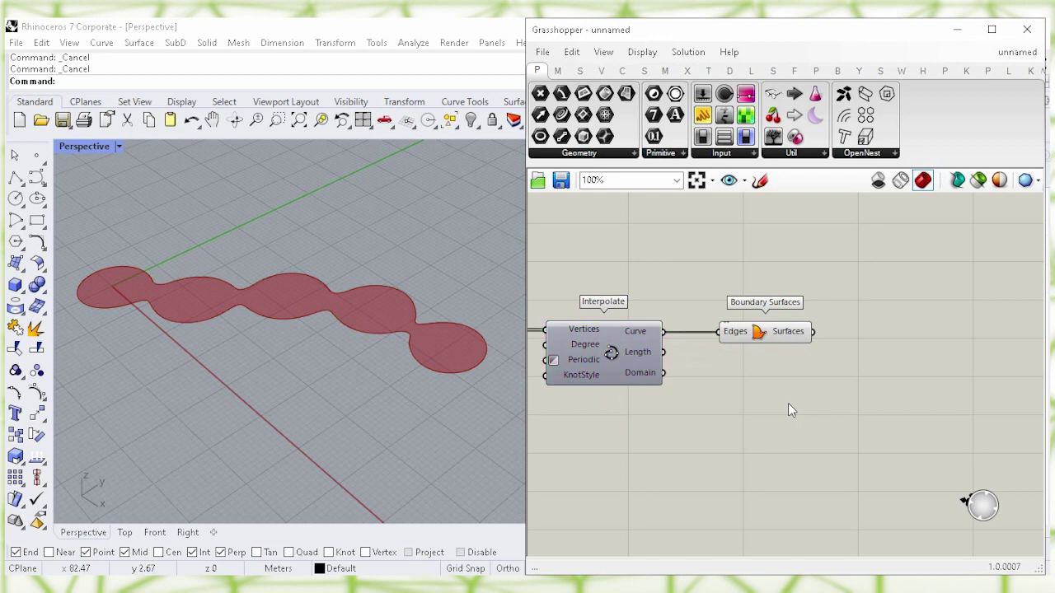
Step: Add an Extrude component and connect the Surfaces output of Boundary Surfaces to its Base input
{"action": "right_click_drag", "start_coordinate": [911, 375], "coordinate": [780, 365]}
{"action": "double_click", "coordinate": [845, 333]}
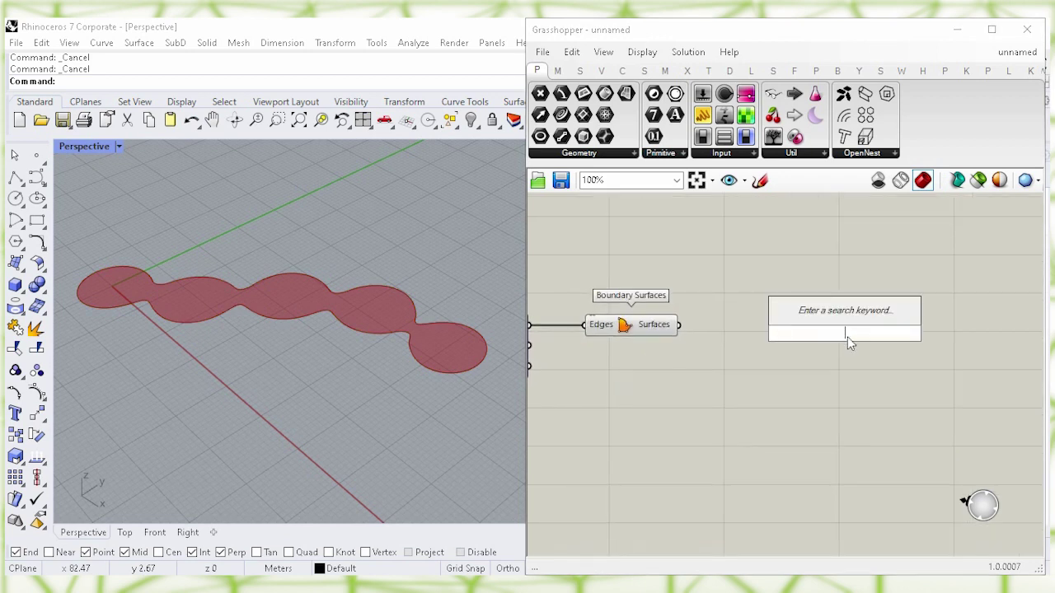
{"action": "type", "text": "extrude"}
{"action": "left_click", "coordinate": [858, 316]}
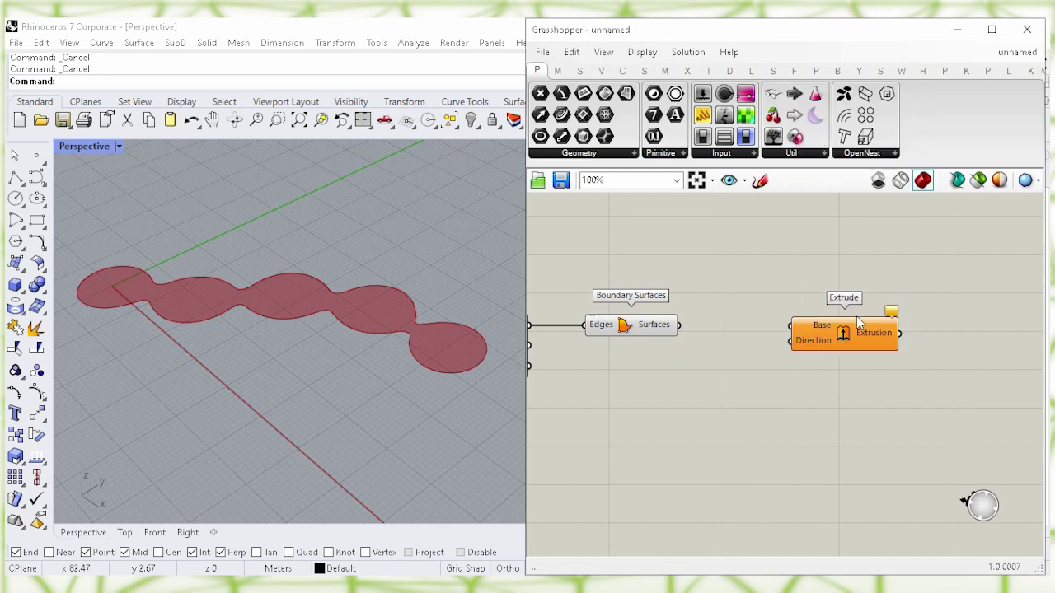
{"action": "left_click_drag", "start_coordinate": [679, 325], "coordinate": [791, 326]}
{"action": "left_click_drag", "start_coordinate": [849, 339], "coordinate": [872, 340]}
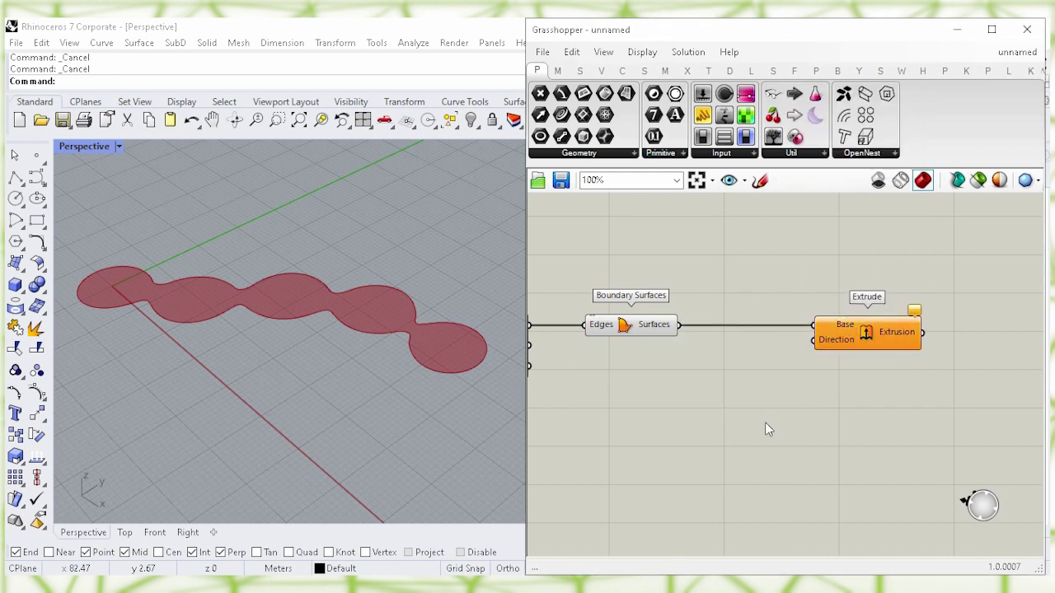
Step: Add a Unit Z component and connect its Unit vector output to the Direction input of Extrude
{"action": "double_click", "coordinate": [765, 424]}
{"action": "type", "text": "z"}
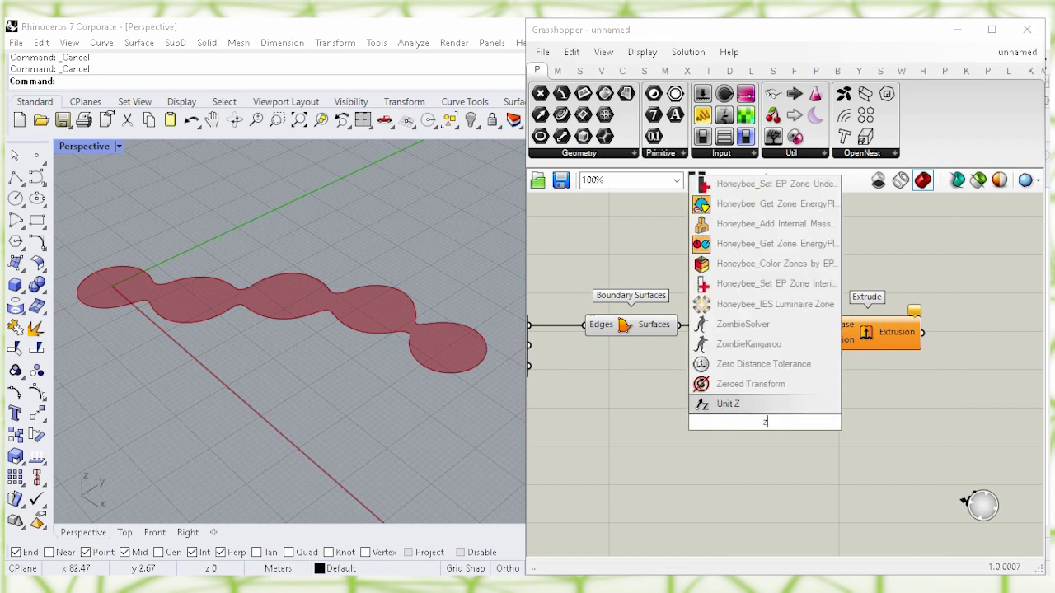
{"action": "left_click", "coordinate": [761, 407]}
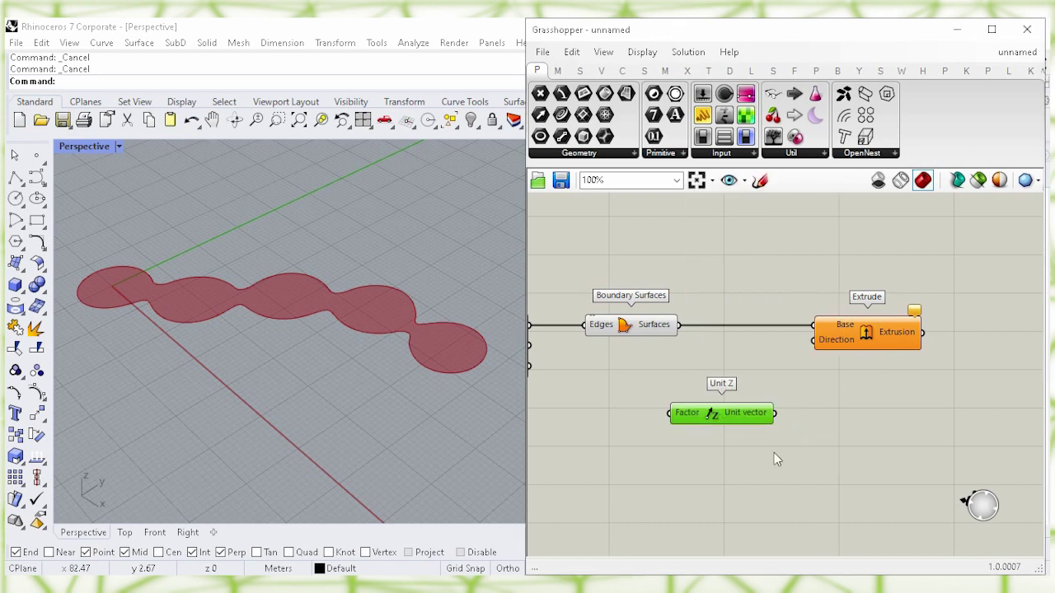
{"action": "left_click_drag", "start_coordinate": [776, 413], "coordinate": [815, 340]}
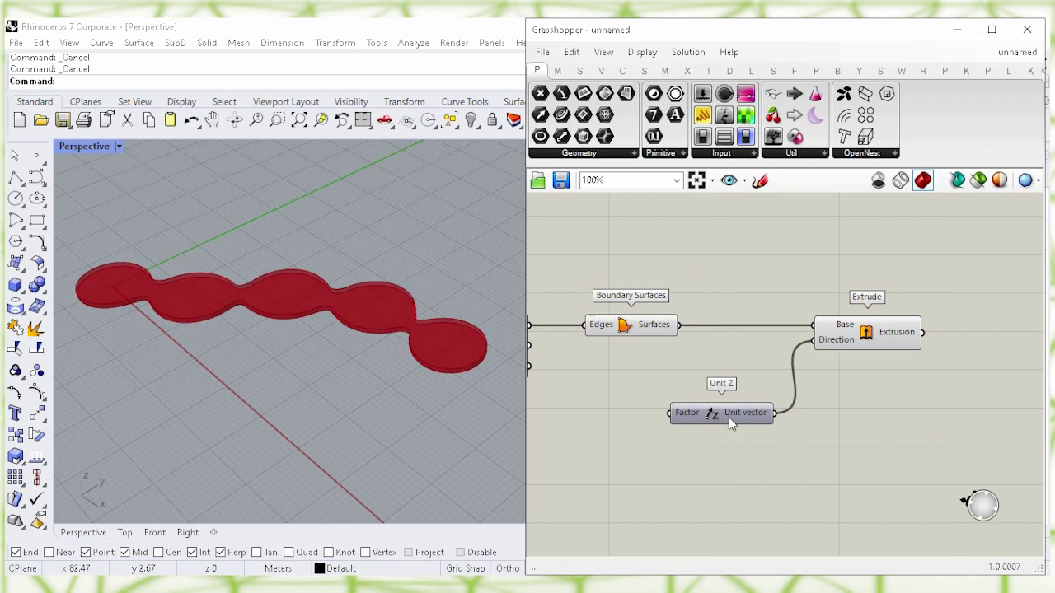
{"action": "left_click_drag", "start_coordinate": [672, 415], "coordinate": [692, 417]}
{"action": "left_click", "coordinate": [640, 450]}
Step: Add a number slider with value 0.18 and connect it to the Factor input of Unit Z
{"action": "right_click_drag", "start_coordinate": [640, 449], "coordinate": [781, 419]}
{"action": "double_click", "coordinate": [699, 432]}
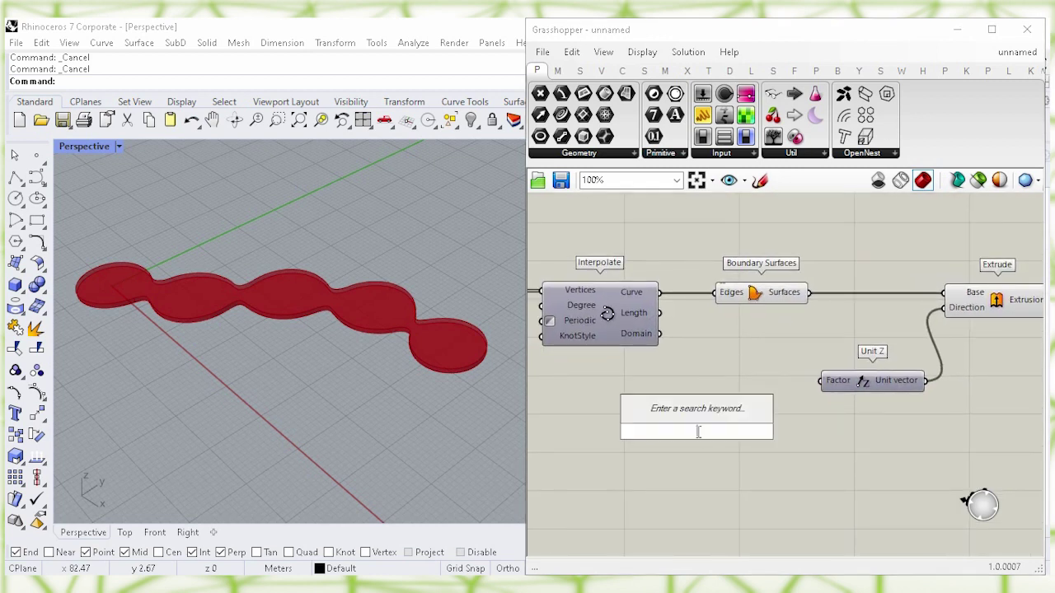
{"action": "type", "text": "0.18"}
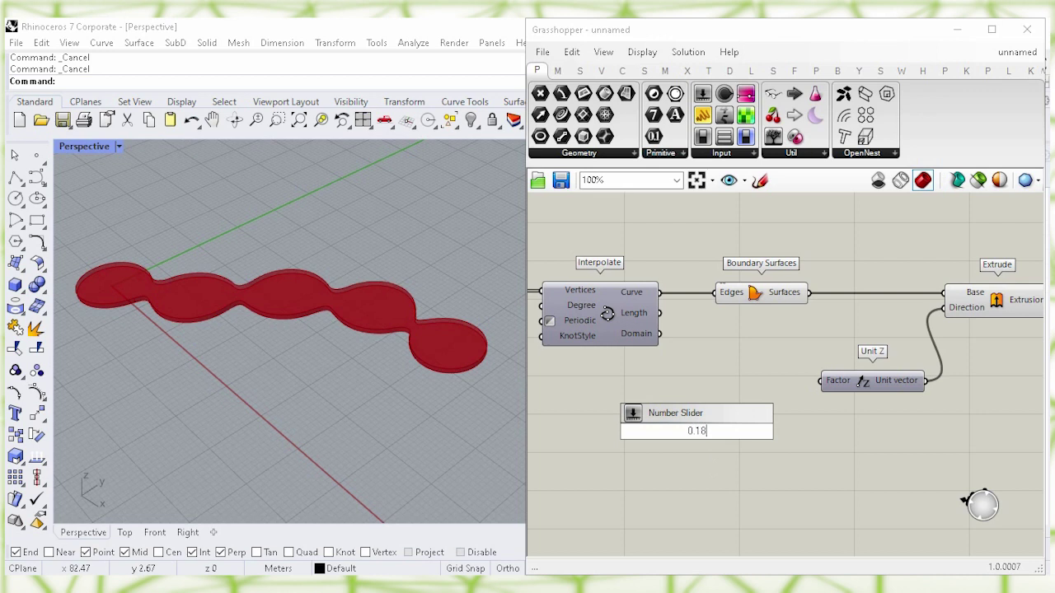
{"action": "key", "text": "Return"}
{"action": "left_click_drag", "start_coordinate": [777, 431], "coordinate": [774, 390]}
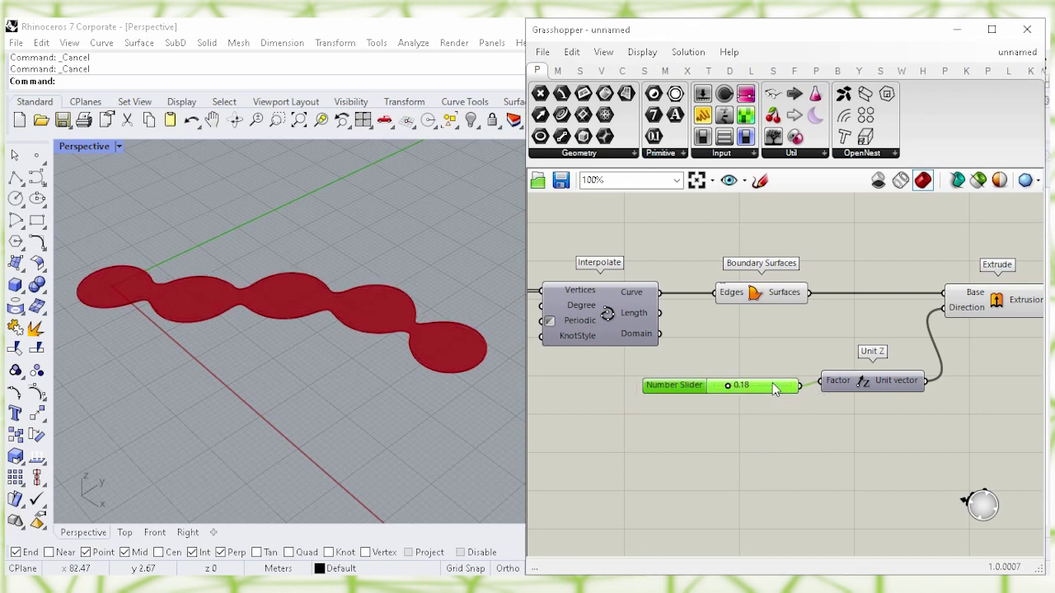
{"action": "left_click", "coordinate": [806, 351]}
Step: Add a Move component above Boundary Surfaces and connect the Interpolate component's Curve output to its Geometry input
{"action": "right_click_drag", "start_coordinate": [820, 330], "coordinate": [809, 385]}
{"action": "double_click", "coordinate": [766, 275]}
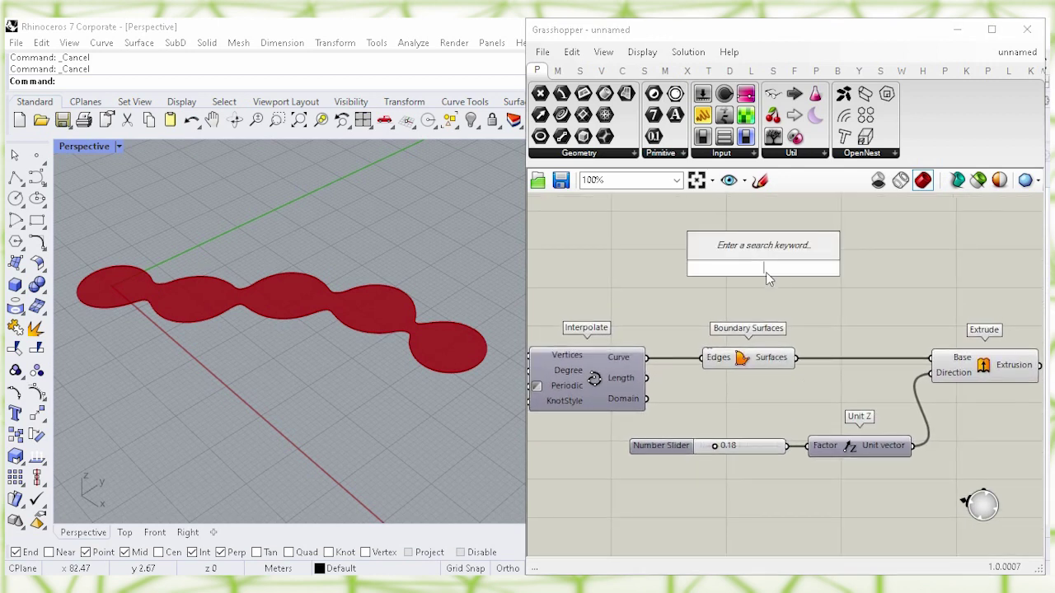
{"action": "type", "text": "move"}
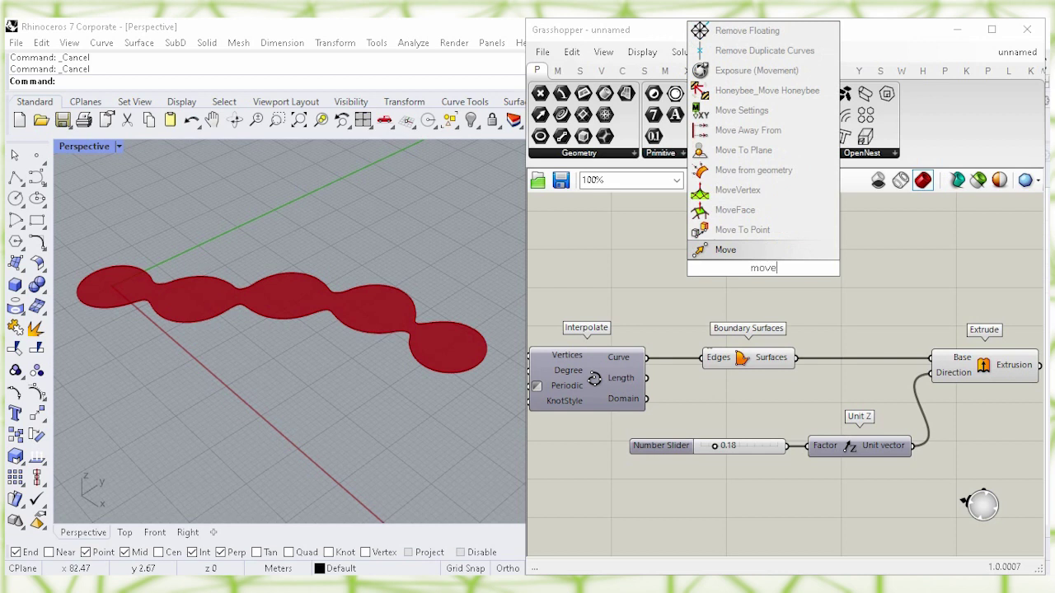
{"action": "left_click", "coordinate": [770, 253]}
{"action": "left_click_drag", "start_coordinate": [770, 262], "coordinate": [774, 274]}
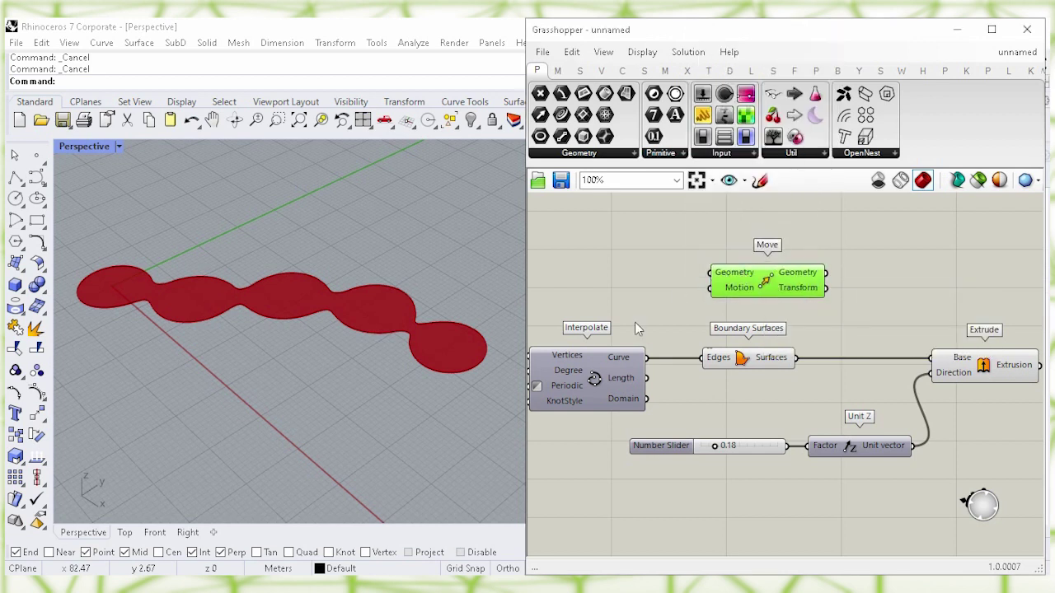
{"action": "left_click_drag", "start_coordinate": [647, 358], "coordinate": [832, 282]}
{"action": "right_click_drag", "start_coordinate": [814, 297], "coordinate": [718, 303]}
{"action": "left_click_drag", "start_coordinate": [725, 288], "coordinate": [779, 262]}
Step: Connect the Unit Z component's Unit vector output to the Motion input of Move
{"action": "left_click", "coordinate": [769, 460]}
{"action": "left_click_drag", "start_coordinate": [796, 453], "coordinate": [715, 262]}
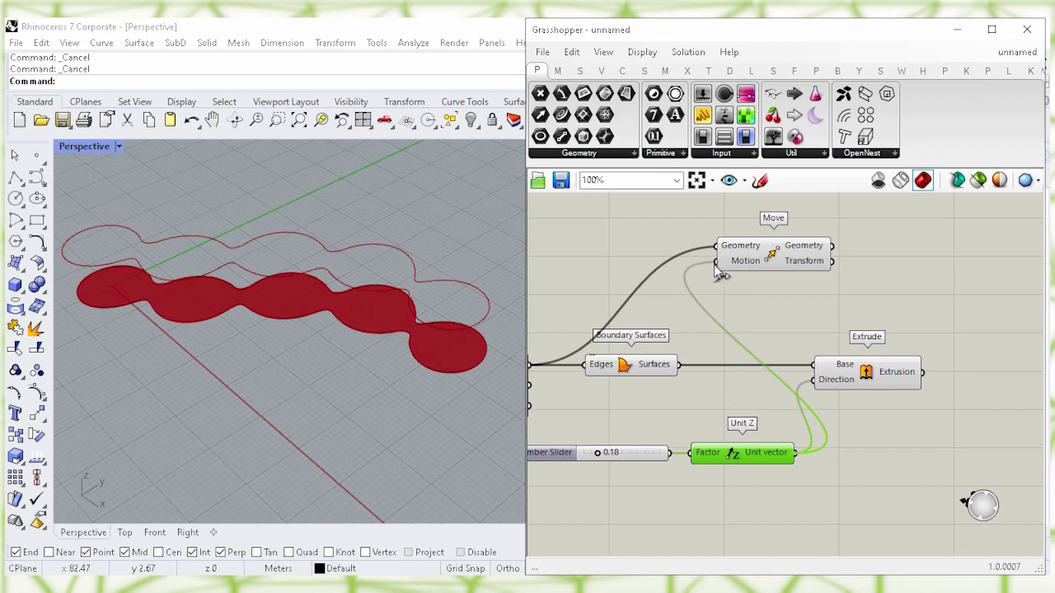
{"action": "left_click", "coordinate": [759, 268]}
{"action": "left_click", "coordinate": [799, 324]}
Step: Reposition the Extrude component farther from Boundary Surfaces and Unit Z to make room on the canvas
{"action": "right_click_drag", "start_coordinate": [913, 302], "coordinate": [765, 300]}
{"action": "left_click_drag", "start_coordinate": [757, 364], "coordinate": [893, 365]}
{"action": "left_click", "coordinate": [651, 260]}
{"action": "left_click", "coordinate": [755, 443]}
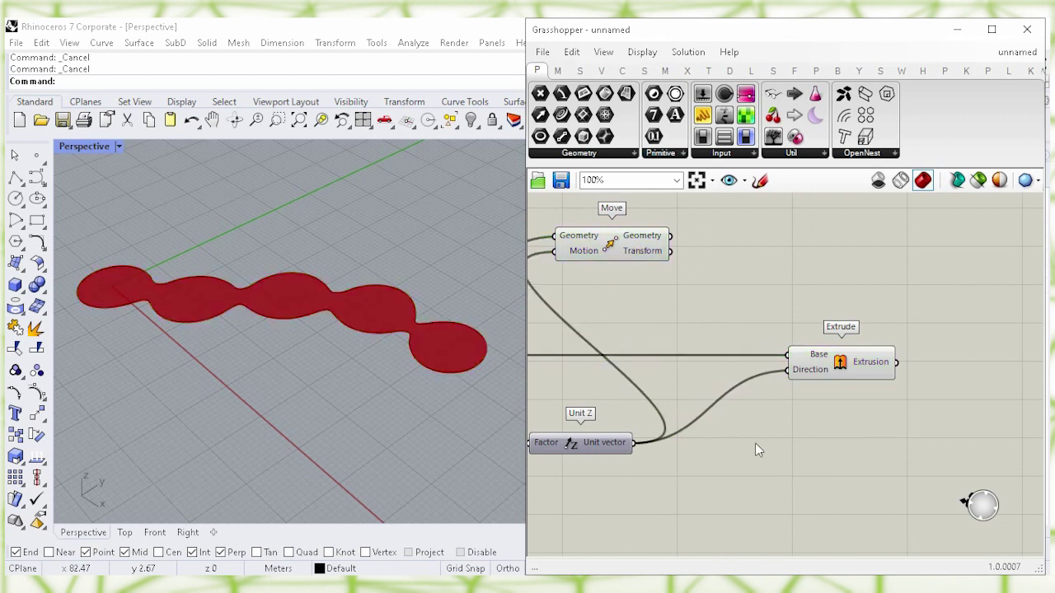
Step: Add a Trim with Region component below Extrude
{"action": "double_click", "coordinate": [821, 459]}
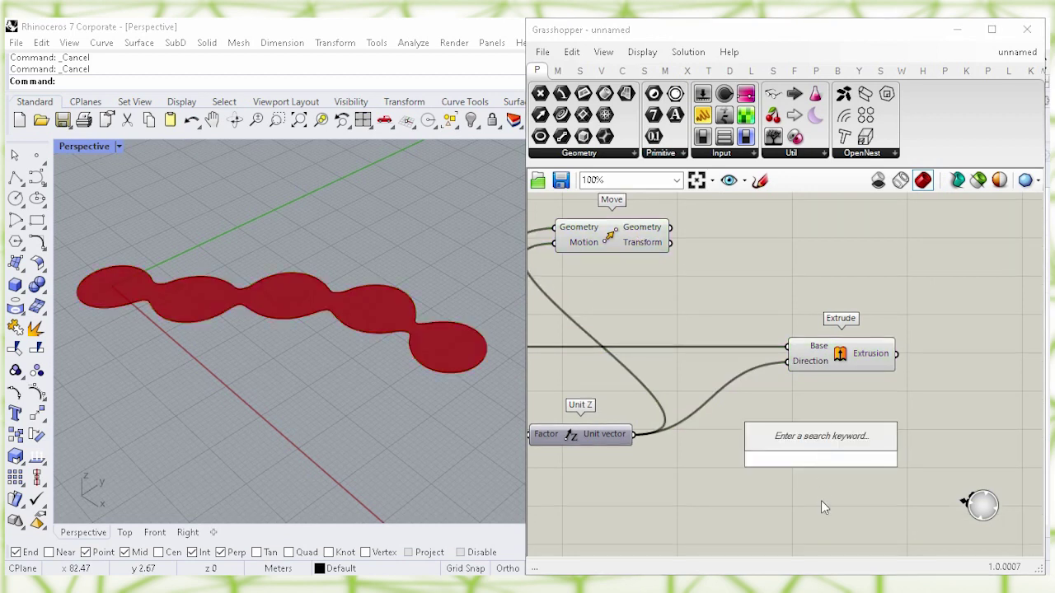
{"action": "type", "text": "trim"}
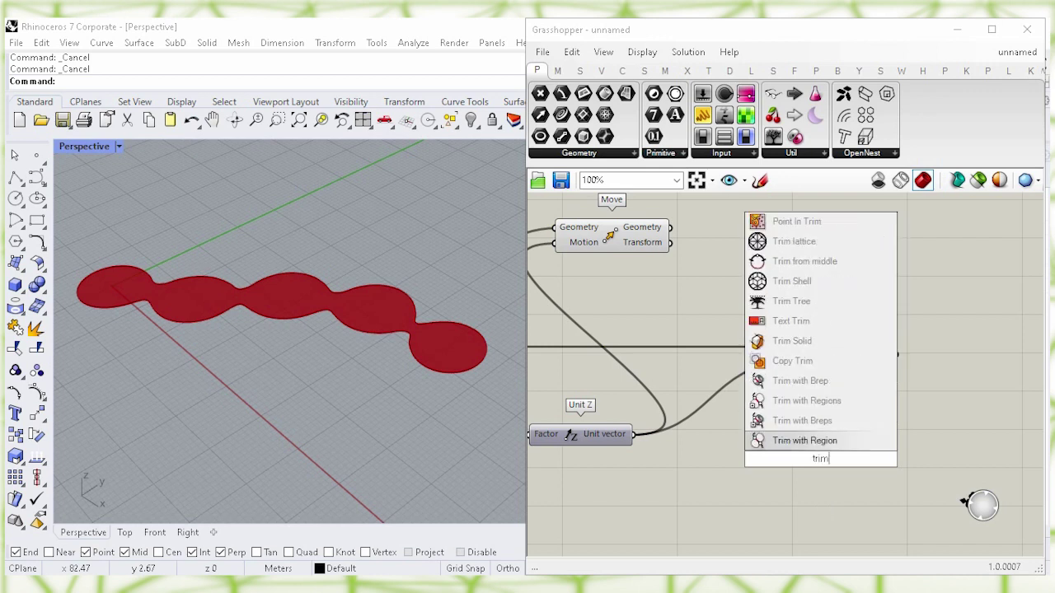
{"action": "left_click", "coordinate": [845, 444]}
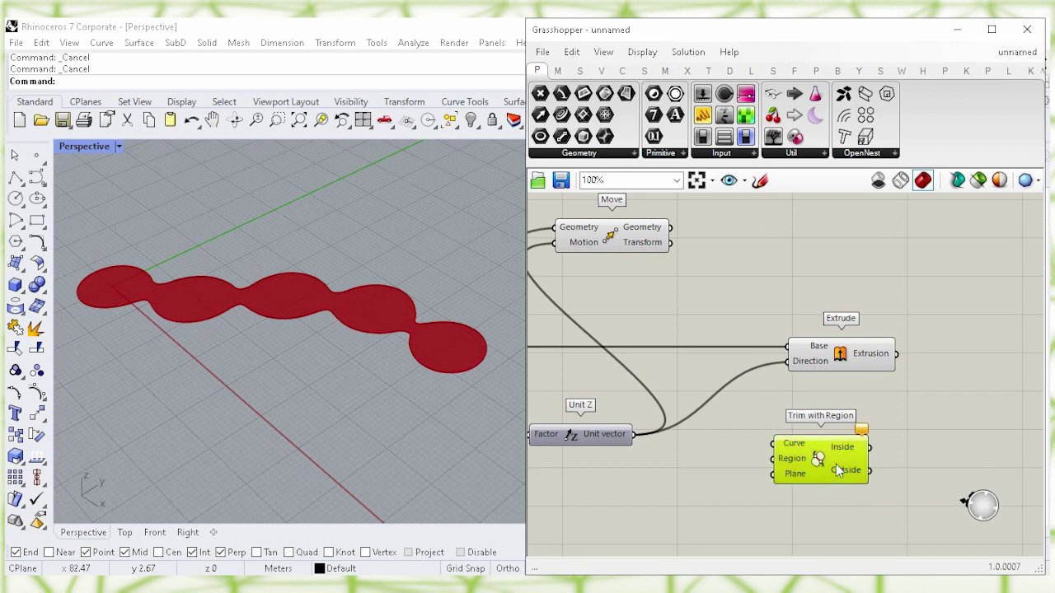
{"action": "left_click", "coordinate": [731, 450]}
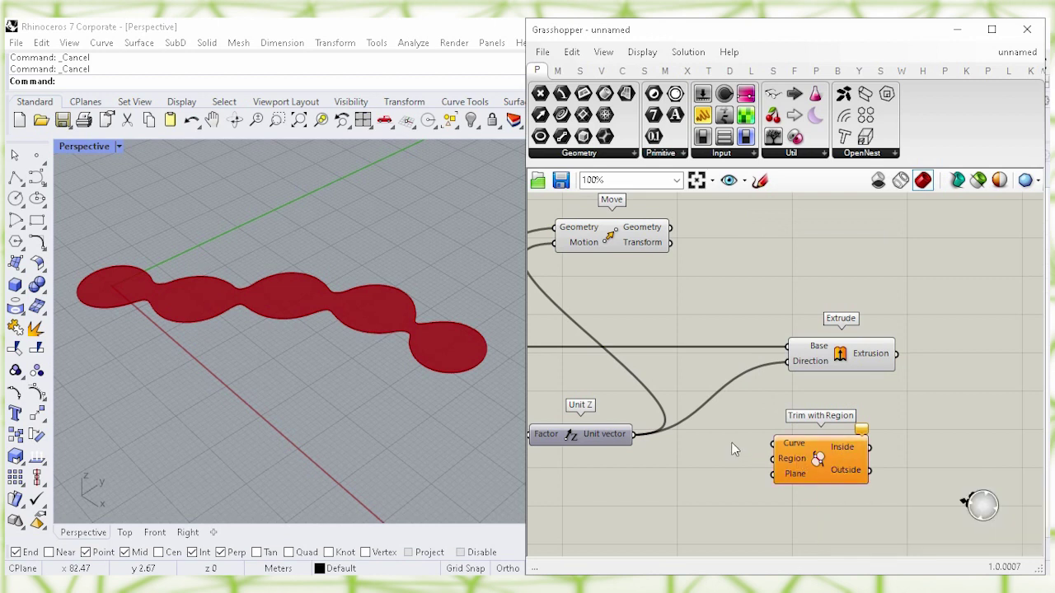
Step: Turn off the preview of the Move component and connect its Geometry output to the Region input of Trim with Region
{"action": "left_click", "coordinate": [601, 245]}
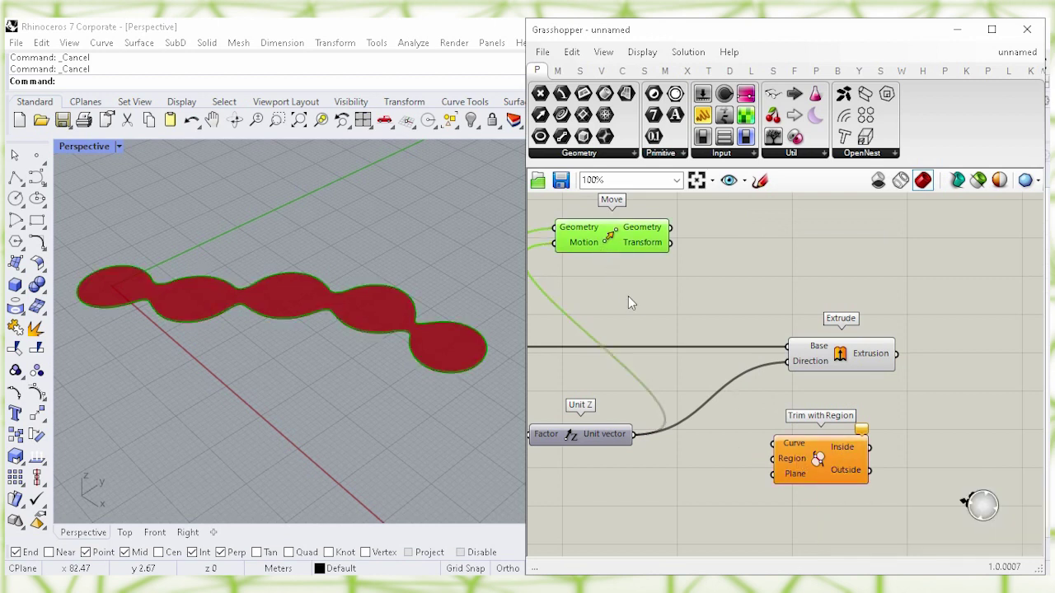
{"action": "right_click", "coordinate": [607, 239]}
{"action": "left_click", "coordinate": [770, 266]}
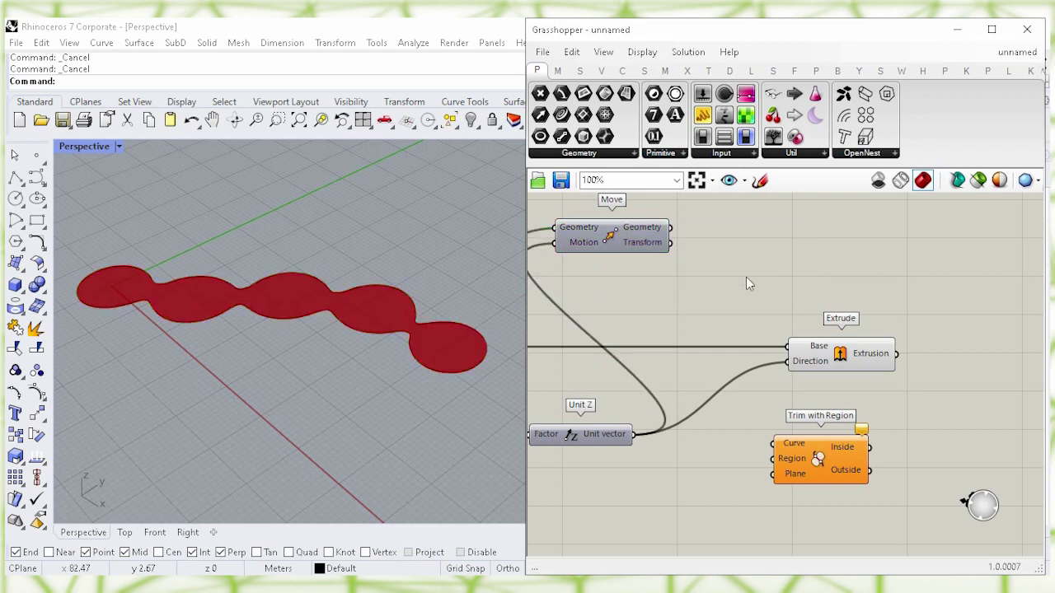
{"action": "left_click_drag", "start_coordinate": [673, 227], "coordinate": [846, 462]}
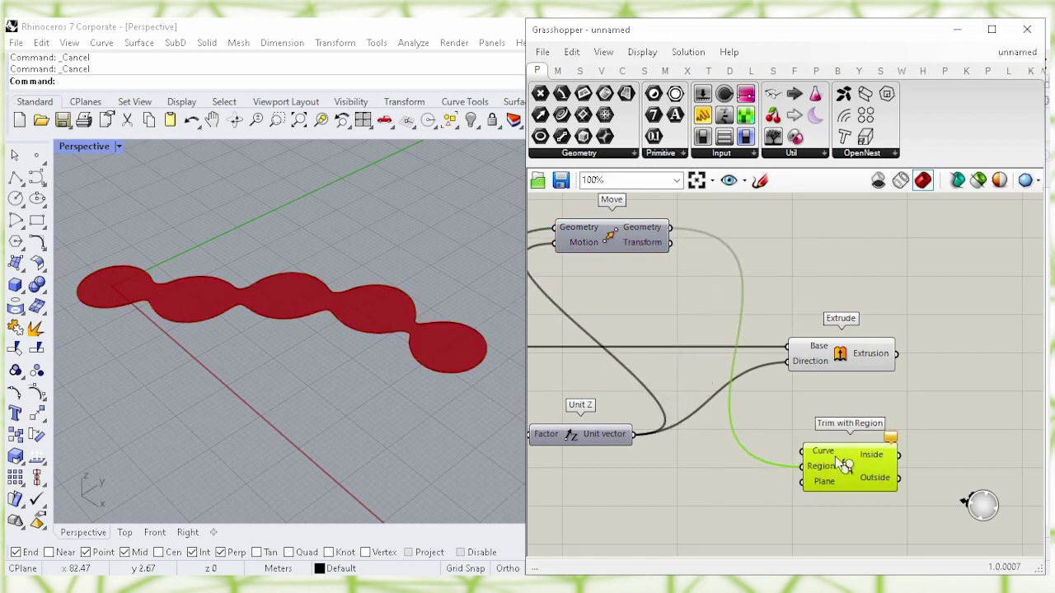
{"action": "left_click", "coordinate": [729, 487]}
Step: Add a Bounding Box component and place it below the Interpolate component
{"action": "right_click_drag", "start_coordinate": [633, 498], "coordinate": [823, 479]}
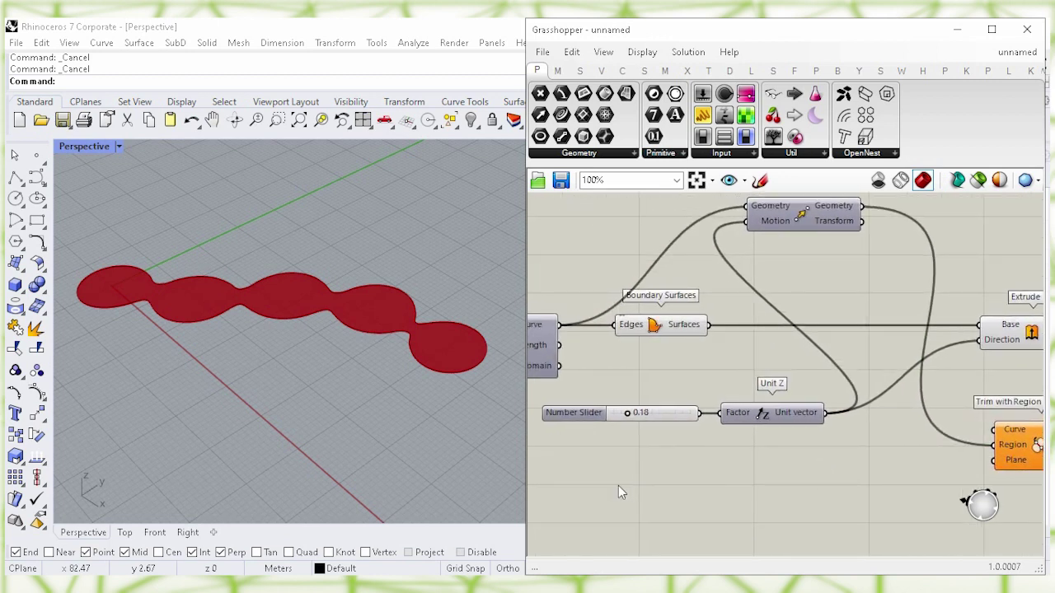
{"action": "right_click_drag", "start_coordinate": [603, 495], "coordinate": [866, 486]}
{"action": "right_click_drag", "start_coordinate": [678, 481], "coordinate": [830, 471]}
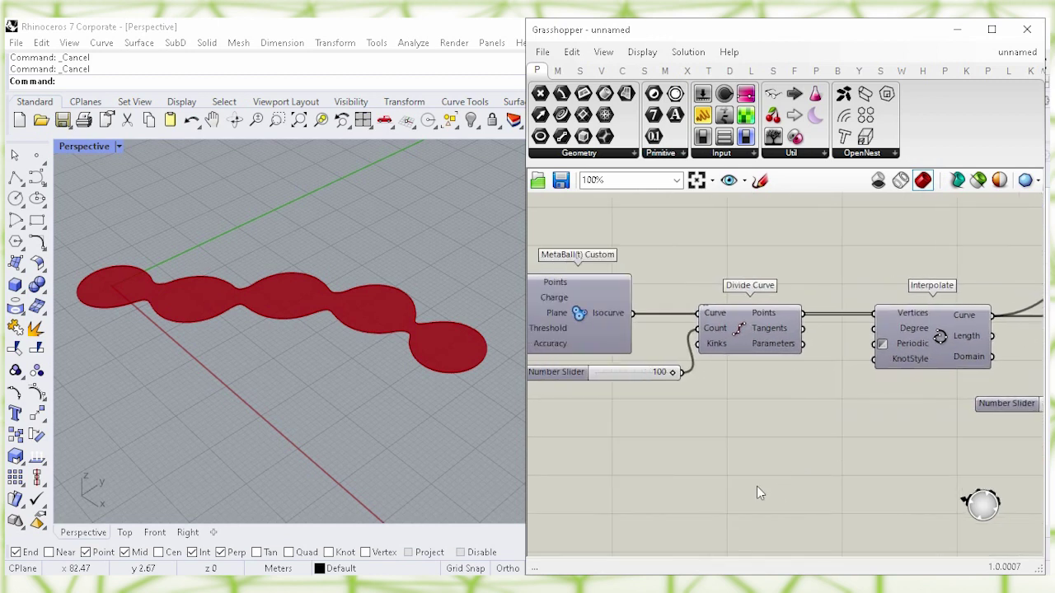
{"action": "right_click_drag", "start_coordinate": [806, 493], "coordinate": [782, 459]}
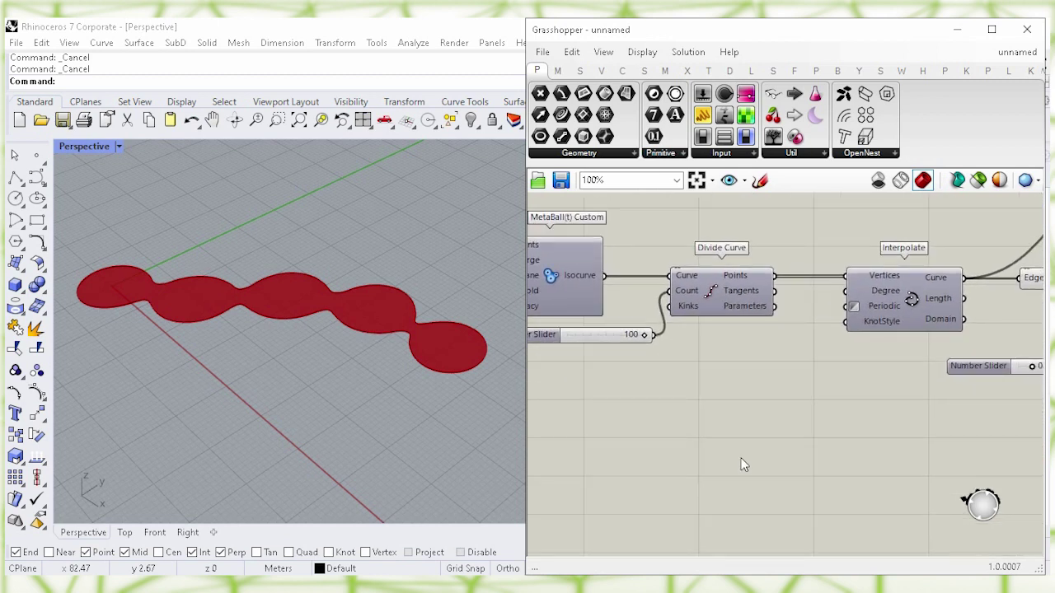
{"action": "double_click", "coordinate": [742, 460]}
{"action": "type", "text": "bou"}
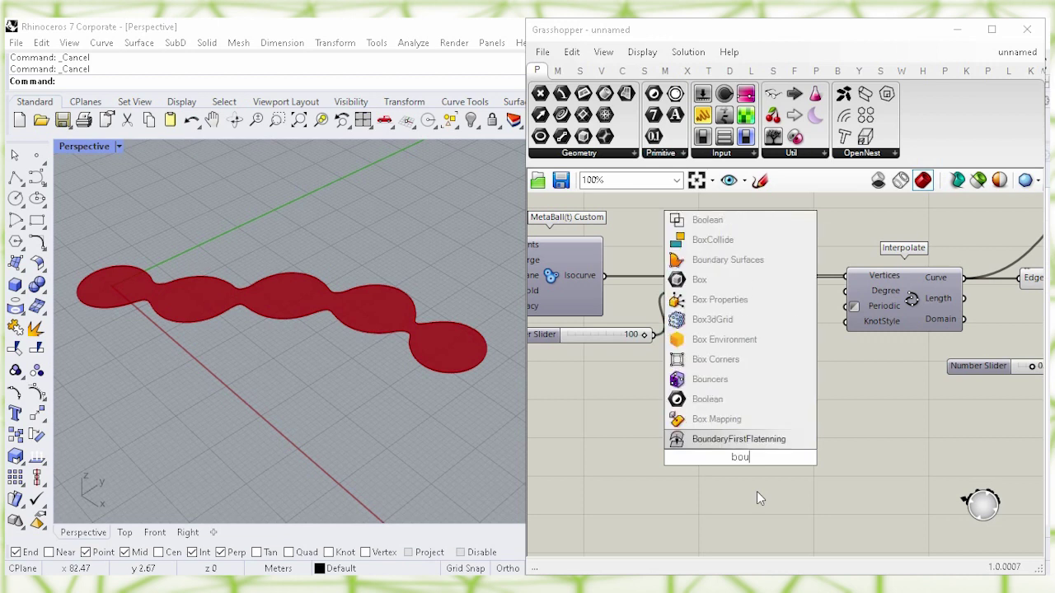
{"action": "type", "text": "ndi"}
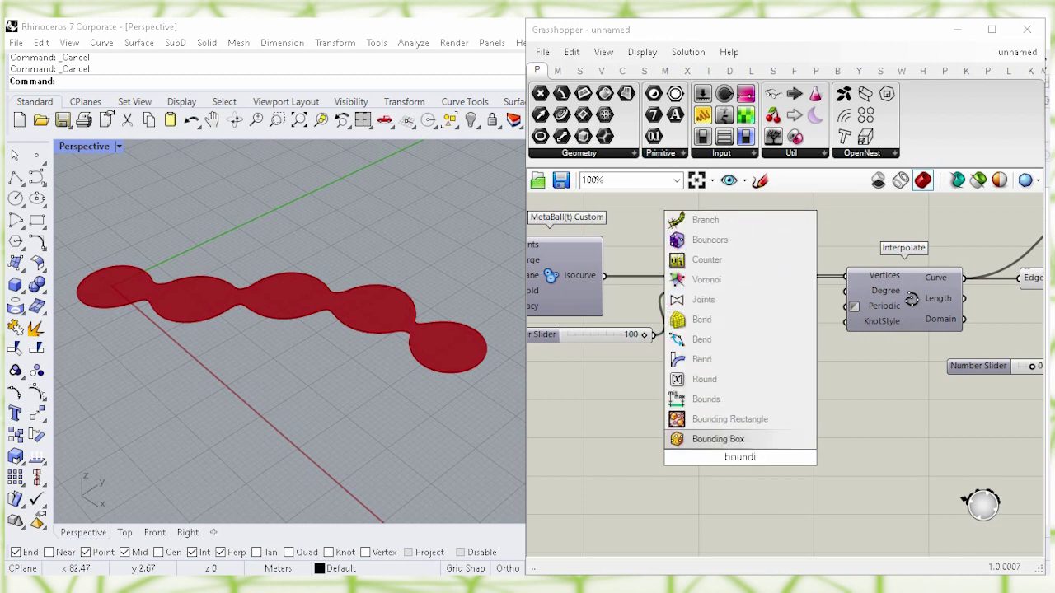
{"action": "left_click", "coordinate": [758, 443]}
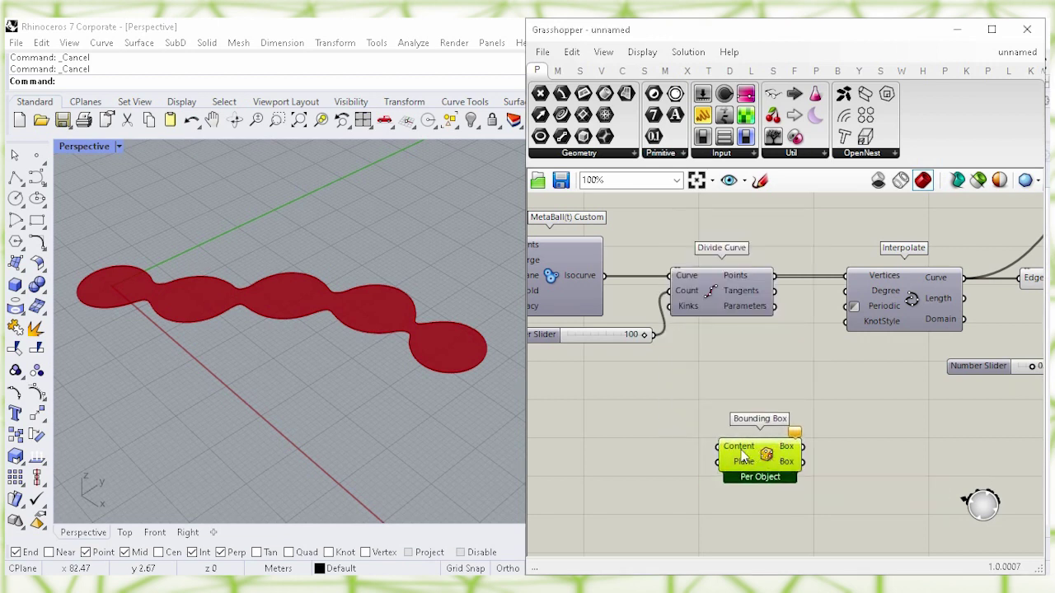
{"action": "left_click", "coordinate": [905, 323]}
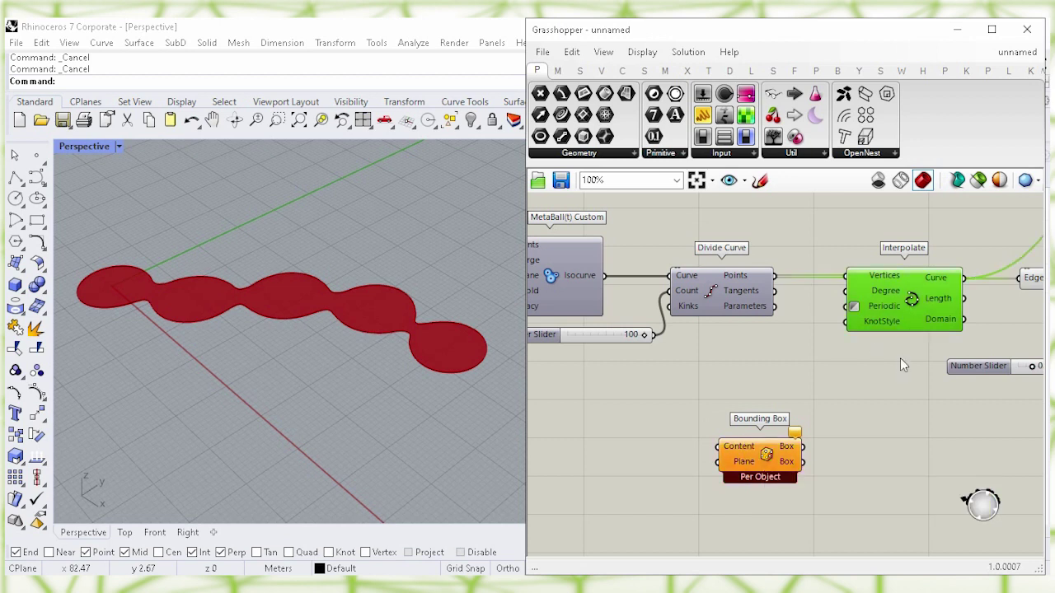
{"action": "right_click_drag", "start_coordinate": [903, 376], "coordinate": [737, 365]}
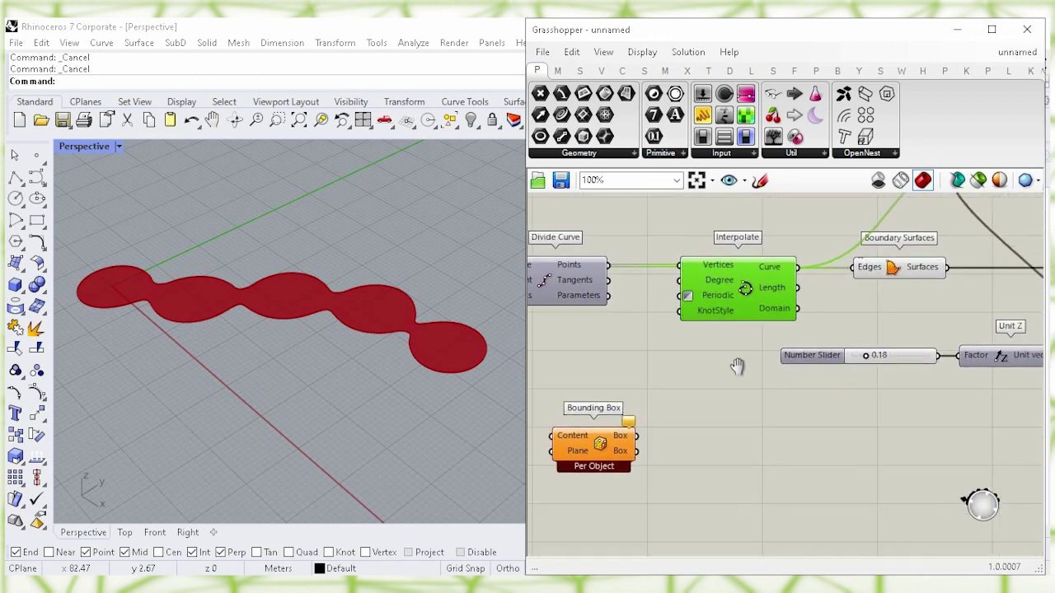
{"action": "left_click_drag", "start_coordinate": [613, 437], "coordinate": [773, 452]}
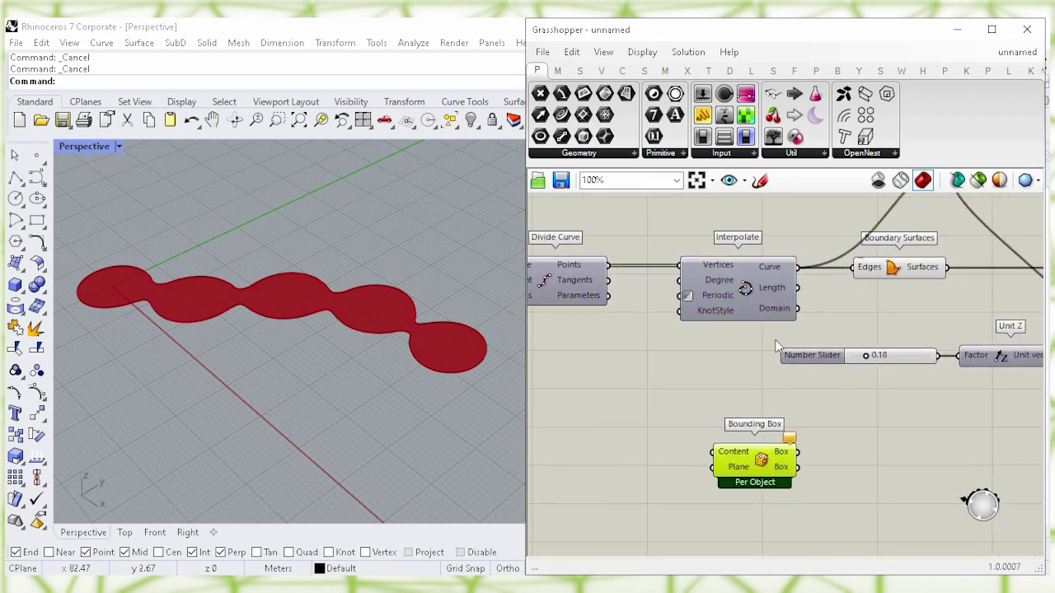
Step: Turn the Interpolate component's preview back on and connect its Curve output to the Content input of Bounding Box
{"action": "right_click", "coordinate": [744, 293]}
{"action": "left_click", "coordinate": [849, 318]}
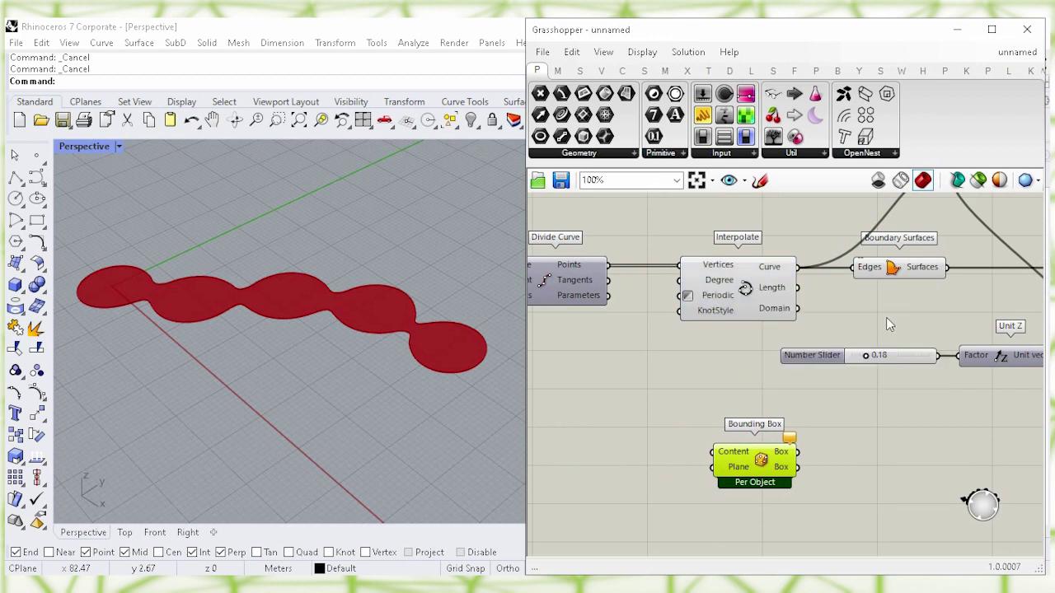
{"action": "left_click", "coordinate": [742, 290]}
{"action": "left_click_drag", "start_coordinate": [798, 267], "coordinate": [817, 481]}
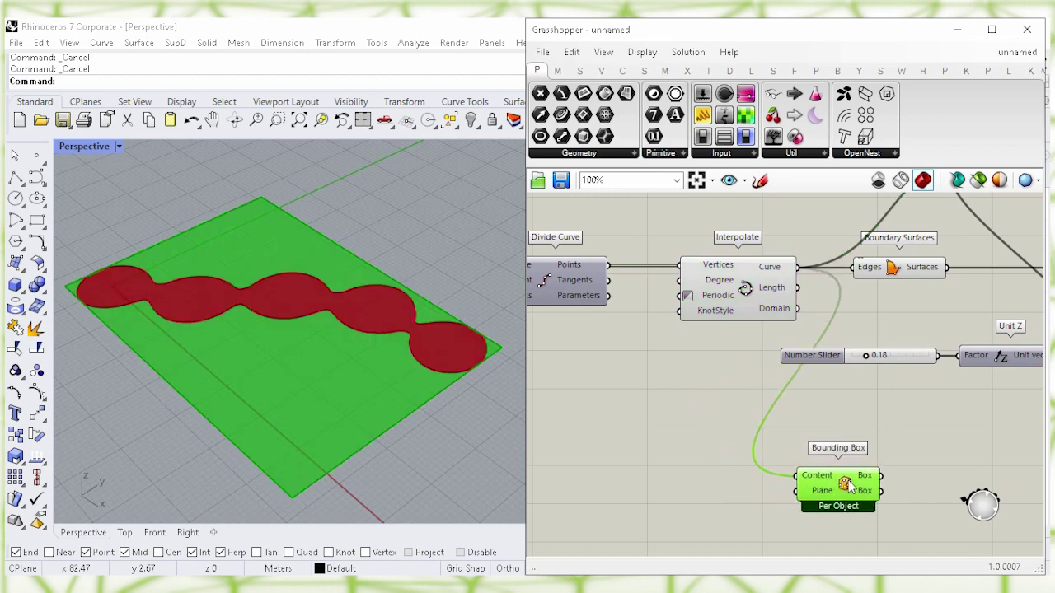
Step: Turn off the preview of the Interpolate component
{"action": "right_click_drag", "start_coordinate": [760, 428], "coordinate": [729, 383]}
{"action": "right_click_drag", "start_coordinate": [725, 261], "coordinate": [727, 282]}
{"action": "left_click", "coordinate": [713, 261]}
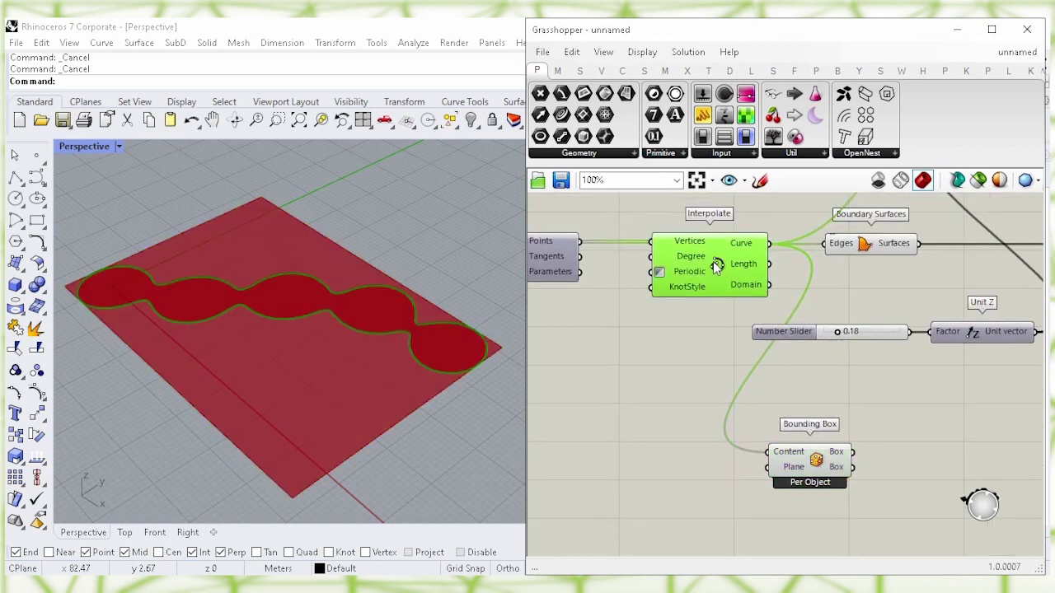
{"action": "right_click", "coordinate": [713, 261]}
{"action": "left_click", "coordinate": [882, 293]}
Step: Add a Point Charge component and place it above and to the right of the Bounding Box component
{"action": "right_click_drag", "start_coordinate": [909, 435], "coordinate": [742, 414]}
{"action": "left_click", "coordinate": [742, 414]}
{"action": "right_click_drag", "start_coordinate": [797, 461], "coordinate": [808, 349]}
{"action": "right_click_drag", "start_coordinate": [735, 347], "coordinate": [721, 411]}
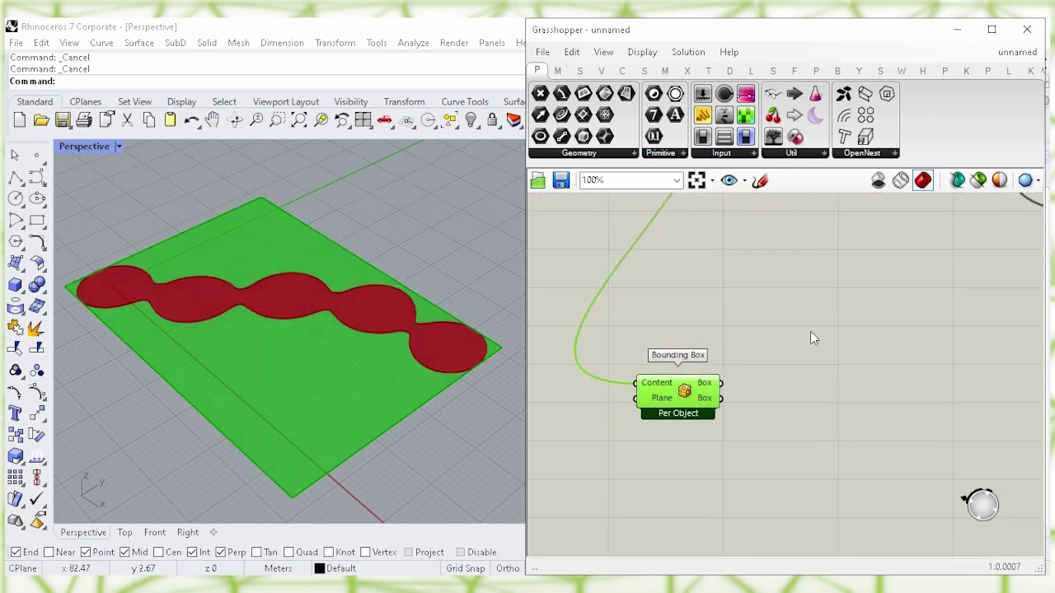
{"action": "left_click", "coordinate": [827, 327]}
{"action": "double_click", "coordinate": [828, 321]}
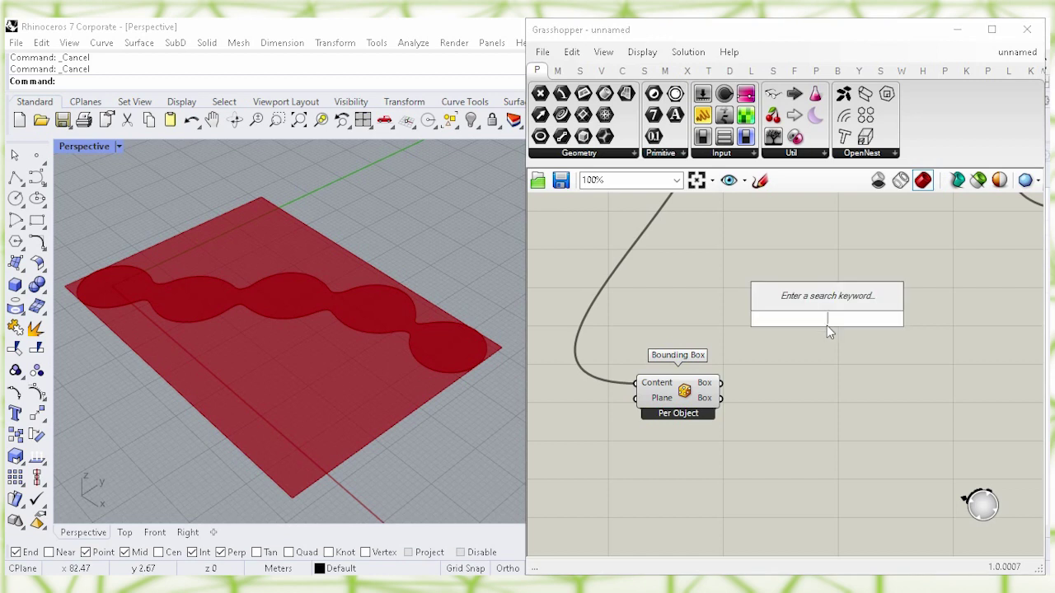
{"action": "type", "text": "poin"}
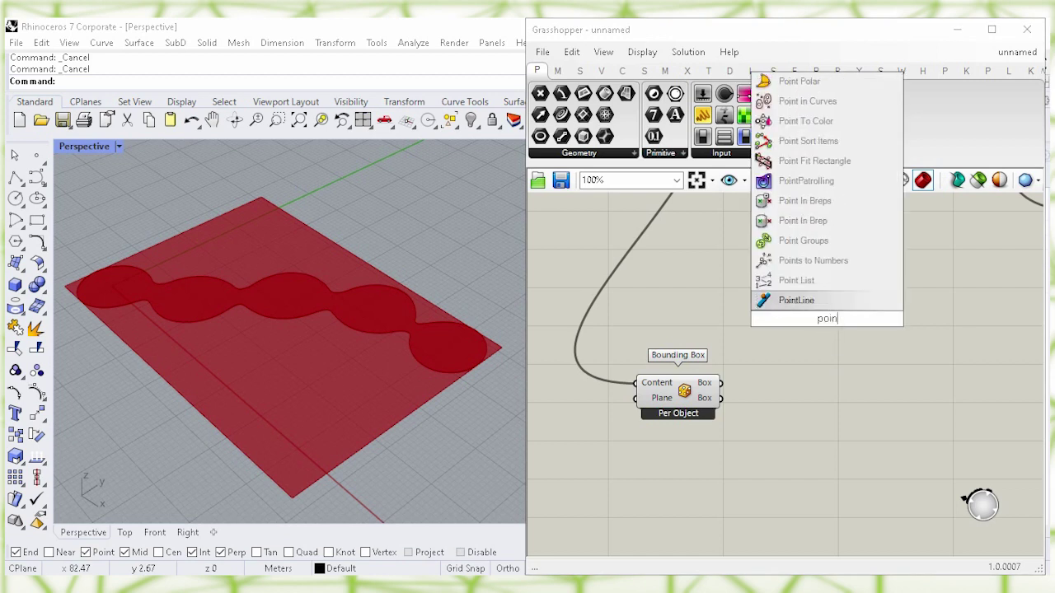
{"action": "type", "text": "t c"}
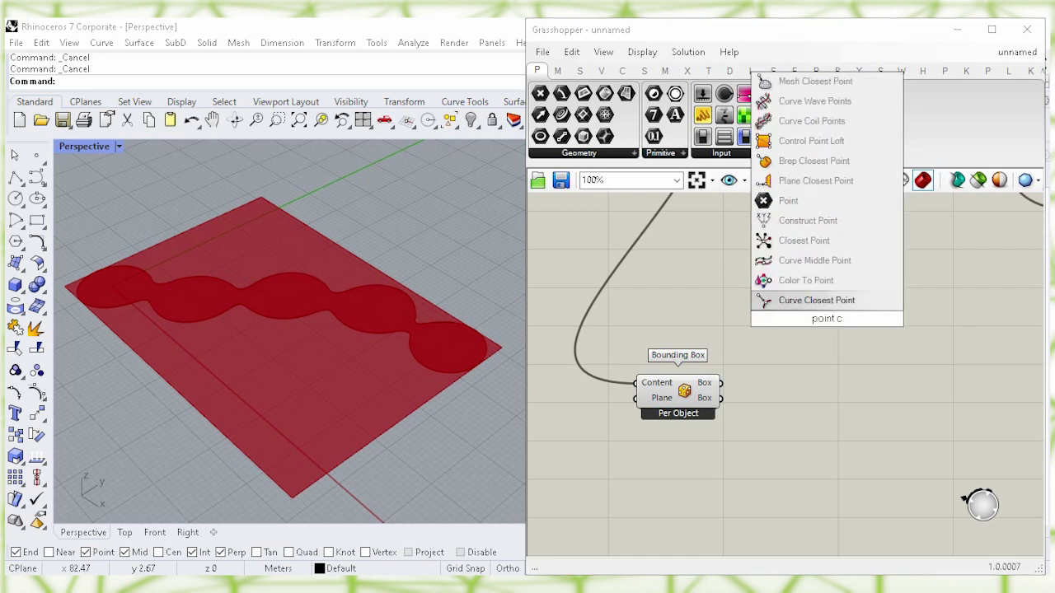
{"action": "type", "text": "h"}
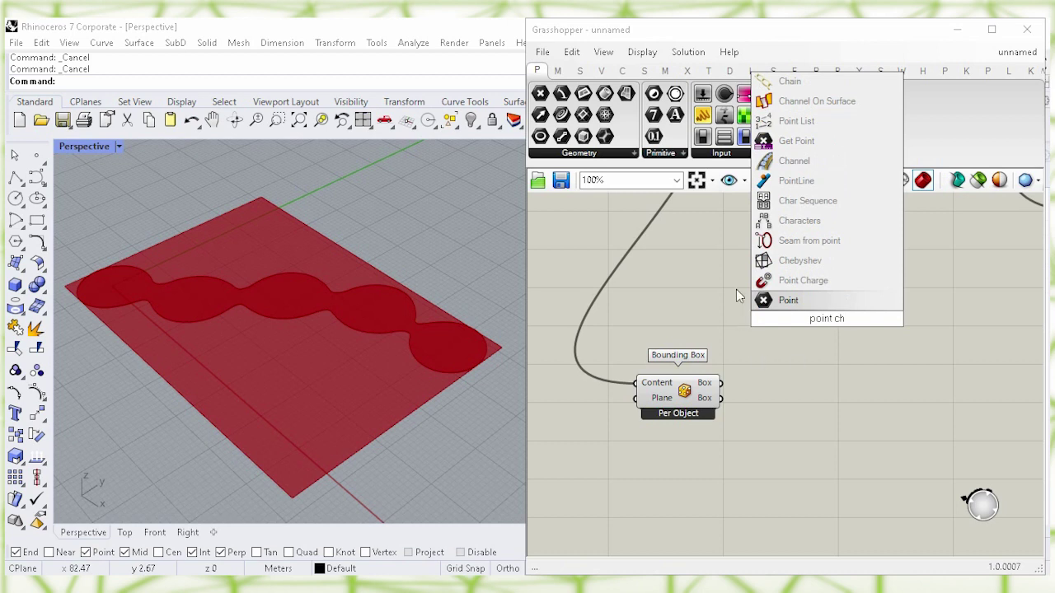
{"action": "left_click", "coordinate": [769, 282]}
{"action": "left_click", "coordinate": [793, 343]}
{"action": "left_click_drag", "start_coordinate": [810, 349], "coordinate": [851, 339]}
Step: Connect the first Box output of Bounding Box to the Bounds input of Point Charge
{"action": "left_click", "coordinate": [677, 394]}
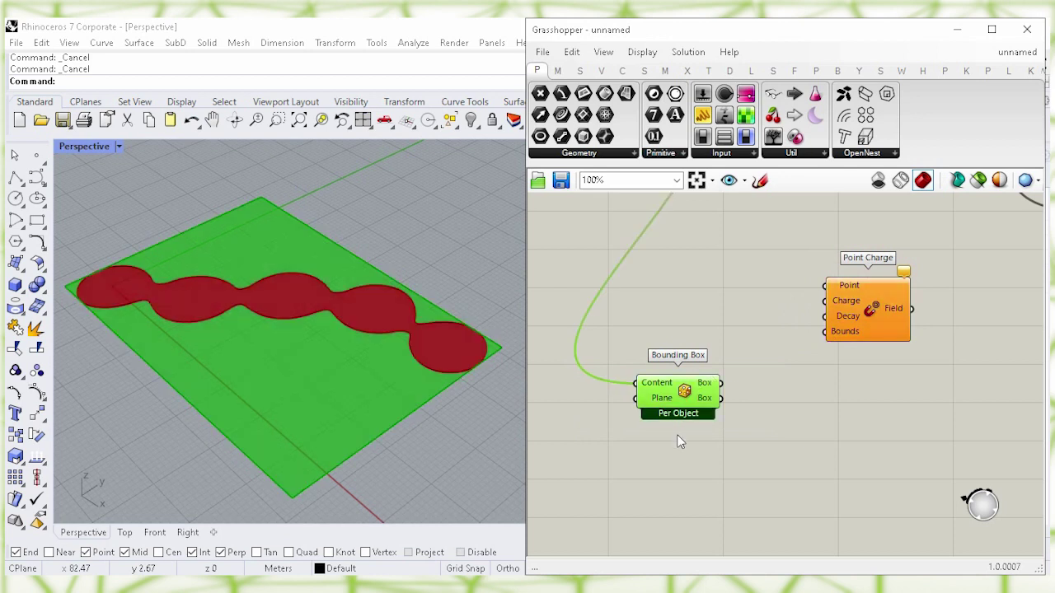
{"action": "left_click_drag", "start_coordinate": [723, 394], "coordinate": [890, 254]}
{"action": "left_click", "coordinate": [892, 416]}
Step: Add a Spin Force component to the right of Bounding Box, below Point Charge
{"action": "right_click_drag", "start_coordinate": [892, 416], "coordinate": [873, 313]}
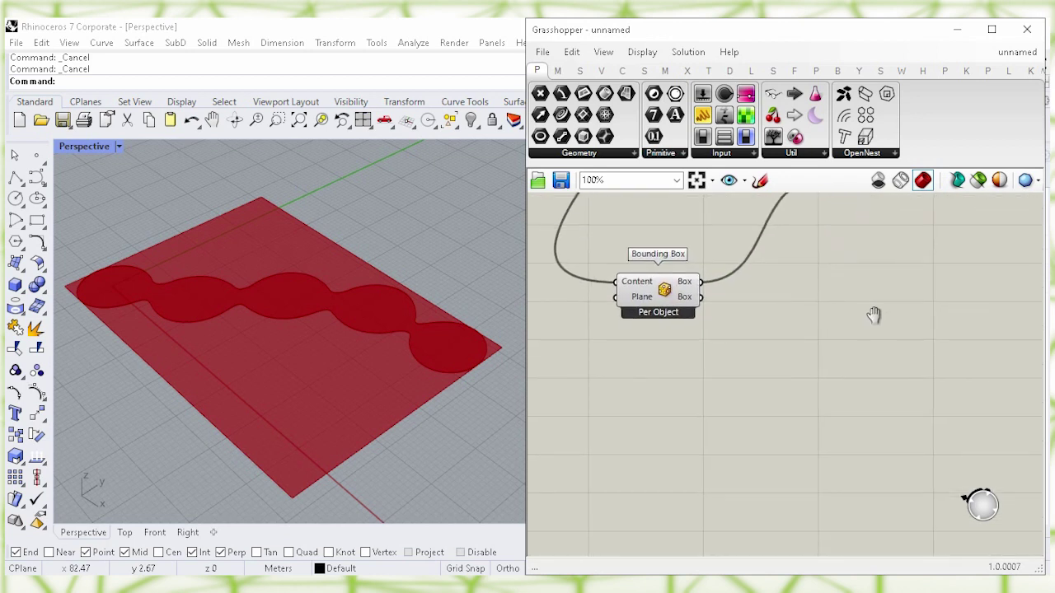
{"action": "double_click", "coordinate": [881, 339]}
{"action": "type", "text": "s"}
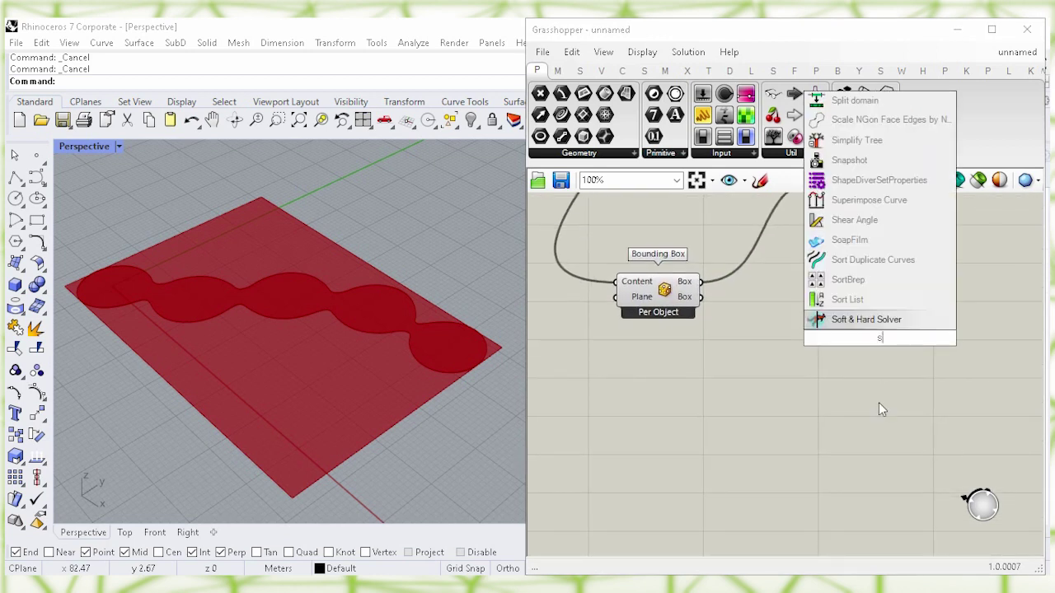
{"action": "type", "text": "pin"}
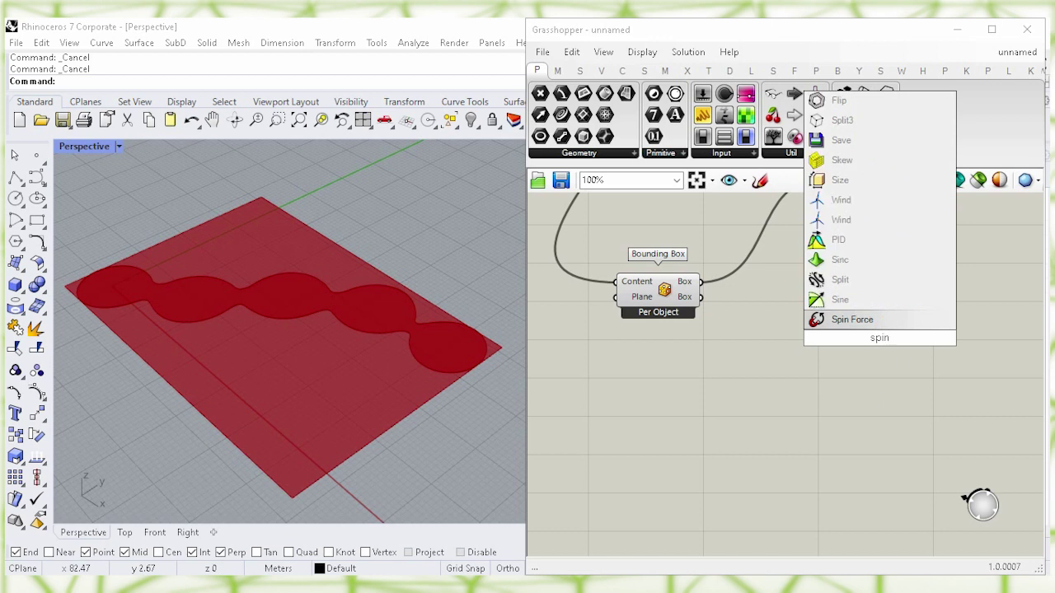
{"action": "left_click", "coordinate": [889, 317]}
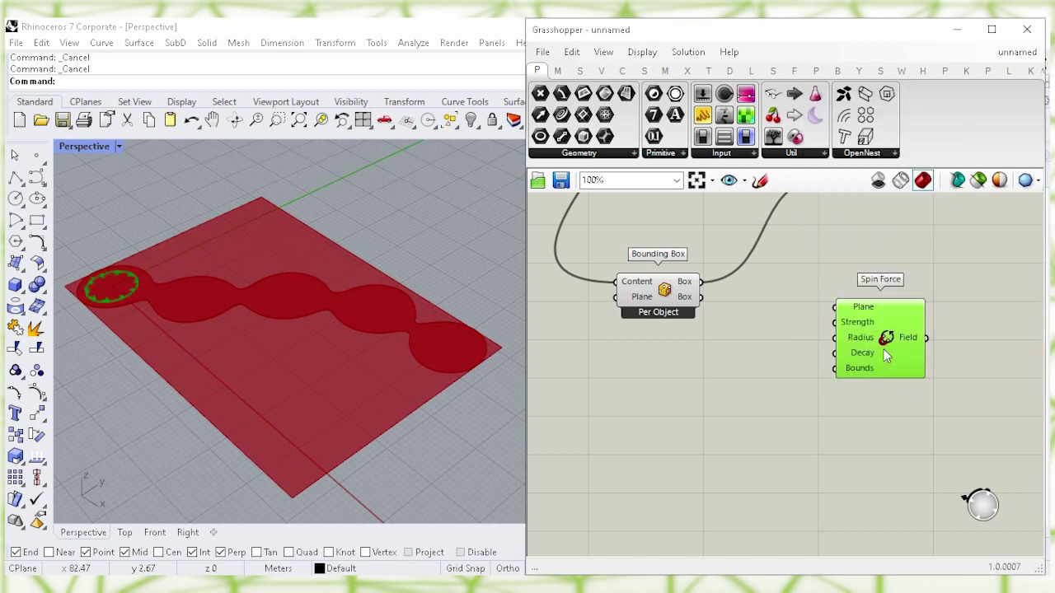
Step: Connect the first Box output of Bounding Box to Spin Force's Bounds input and shift Spin Force slightly lower
{"action": "left_click", "coordinate": [749, 298]}
{"action": "left_click_drag", "start_coordinate": [702, 283], "coordinate": [892, 352]}
{"action": "left_click_drag", "start_coordinate": [892, 352], "coordinate": [896, 400]}
{"action": "left_click", "coordinate": [842, 273]}
Step: Turn off the preview of the Bounding Box component
{"action": "left_click", "coordinate": [667, 312]}
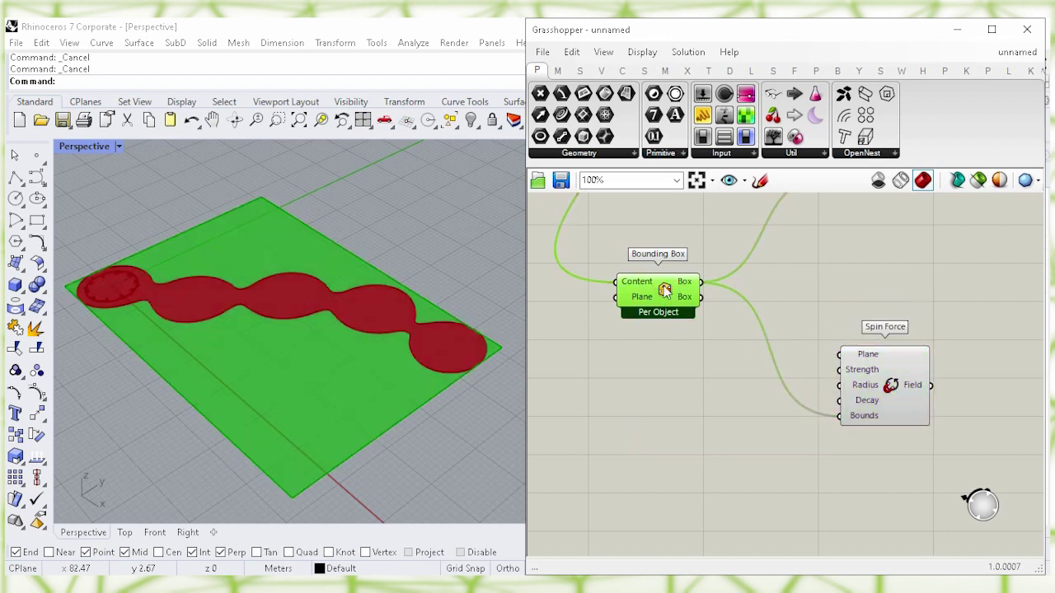
{"action": "right_click", "coordinate": [666, 290]}
{"action": "left_click", "coordinate": [851, 322]}
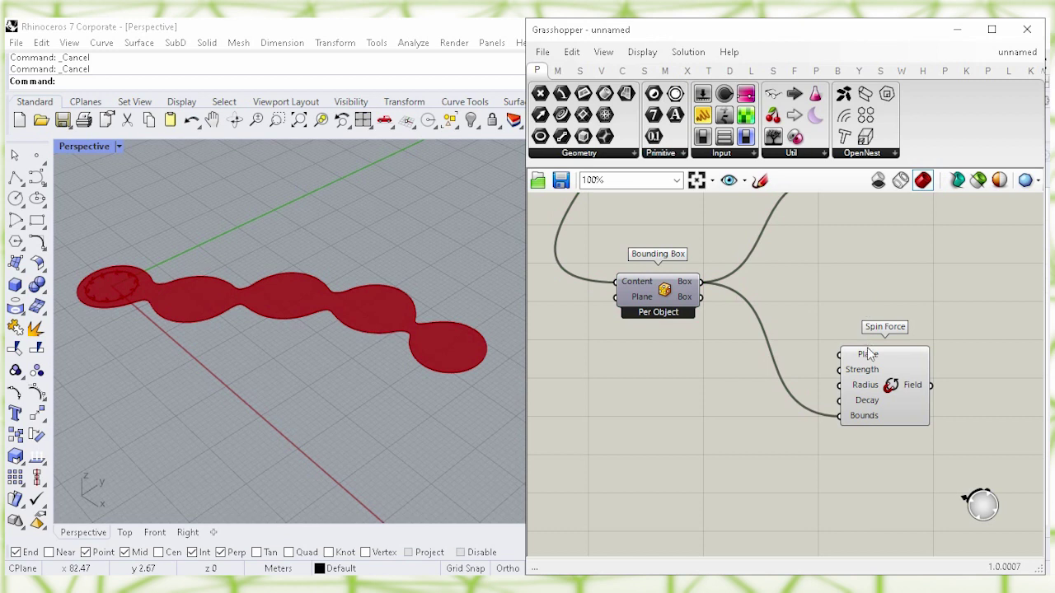
Step: Turn off the preview of the first Divide Curve component, the one that feeds points to MetaBall(t) Custom
{"action": "mouse_move", "coordinate": [870, 357]}
{"action": "right_click_drag", "start_coordinate": [852, 281], "coordinate": [832, 396]}
{"action": "mouse_move", "coordinate": [829, 245]}
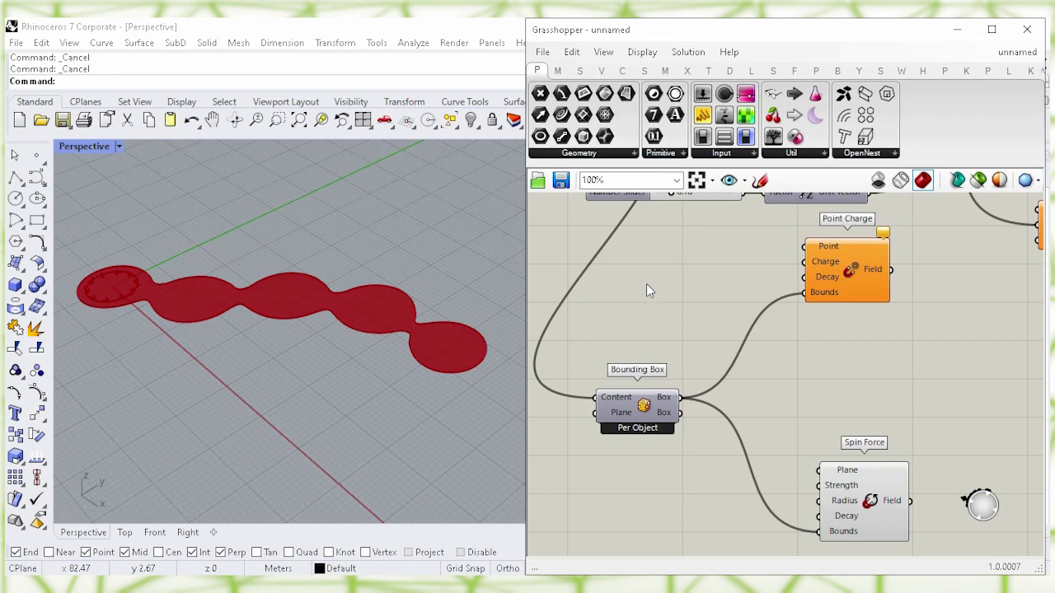
{"action": "right_click_drag", "start_coordinate": [650, 283], "coordinate": [800, 358]}
{"action": "right_click_drag", "start_coordinate": [648, 400], "coordinate": [922, 403]}
{"action": "right_click_drag", "start_coordinate": [706, 433], "coordinate": [886, 449]}
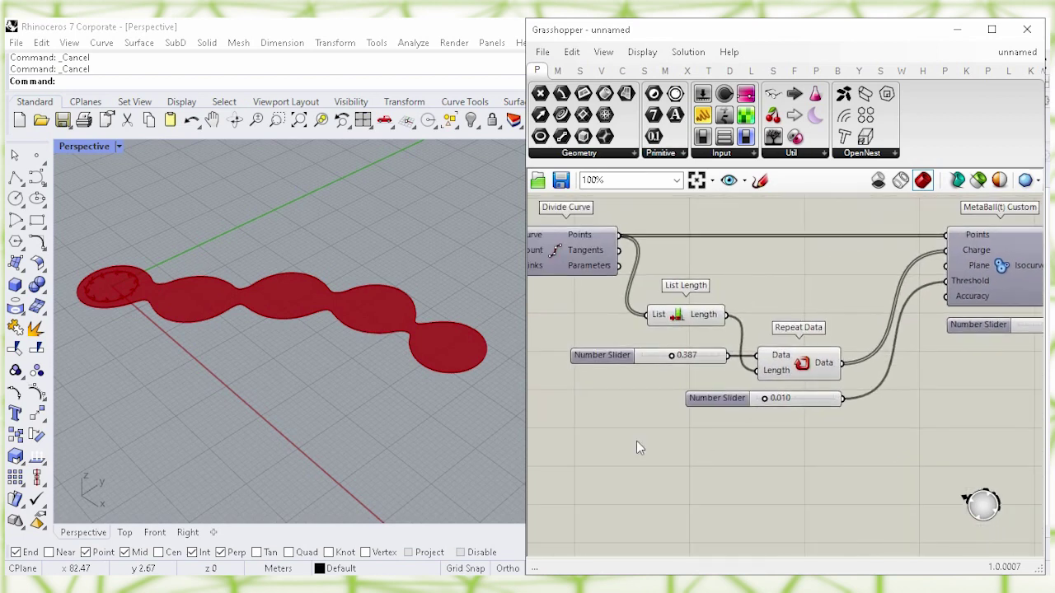
{"action": "right_click_drag", "start_coordinate": [636, 441], "coordinate": [693, 449]}
{"action": "left_click", "coordinate": [616, 280]}
{"action": "right_click_drag", "start_coordinate": [617, 284], "coordinate": [845, 270]}
{"action": "left_click", "coordinate": [878, 303]}
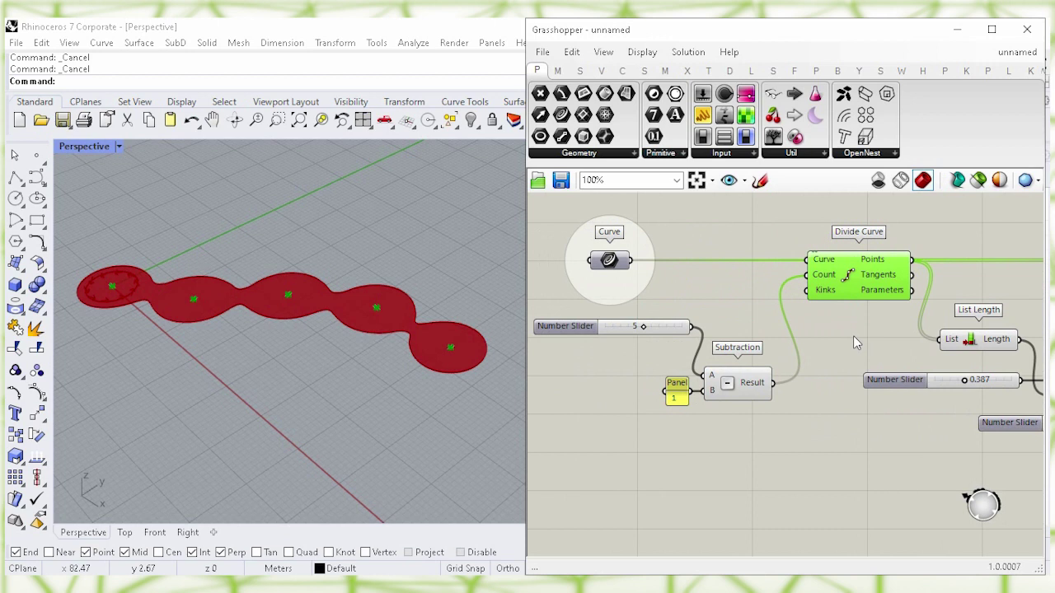
{"action": "right_click_drag", "start_coordinate": [849, 333], "coordinate": [574, 328]}
{"action": "right_click", "coordinate": [576, 272]}
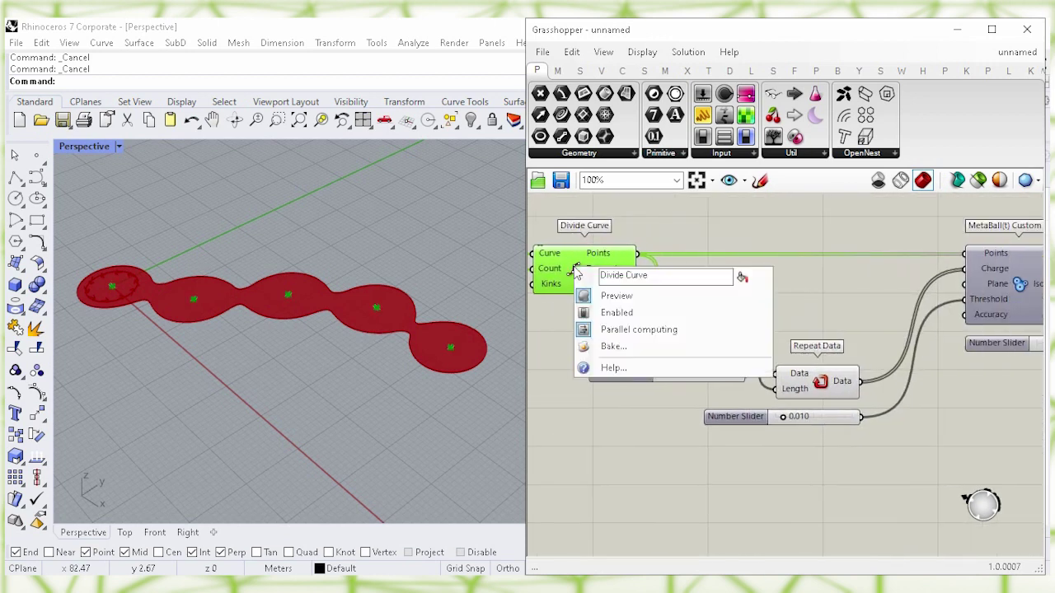
{"action": "left_click", "coordinate": [750, 298]}
Step: Connect the Points output of the first Divide Curve to the Point input of Point Charge
{"action": "left_click_drag", "start_coordinate": [639, 260], "coordinate": [899, 326]}
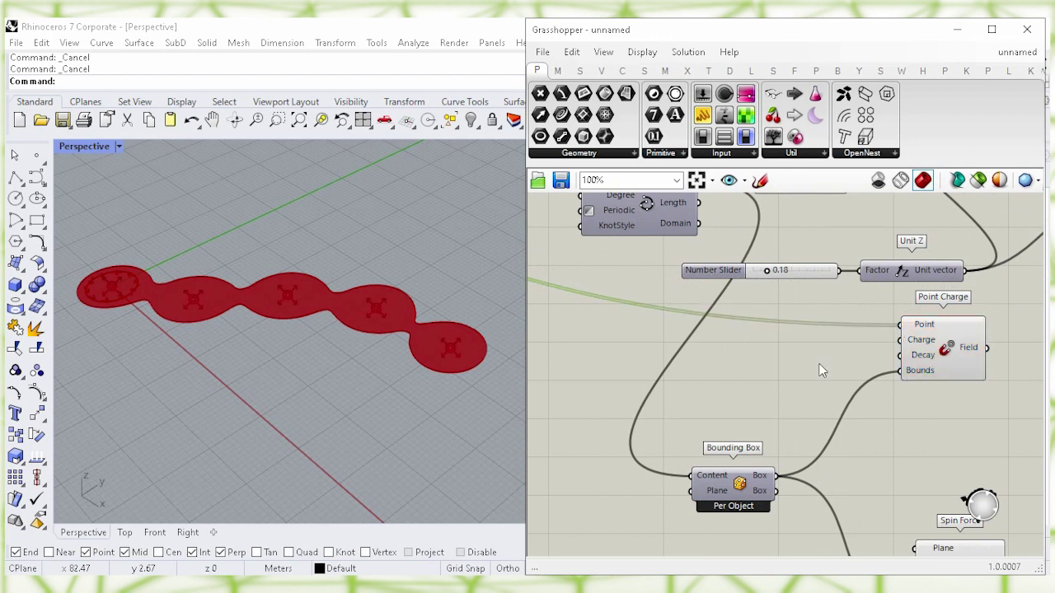
{"action": "left_click", "coordinate": [948, 363]}
{"action": "left_click", "coordinate": [940, 417]}
Step: Connect the Points output of the first Divide Curve to the Plane input of Spin Force
{"action": "right_click_drag", "start_coordinate": [935, 420], "coordinate": [903, 331]}
{"action": "left_click", "coordinate": [921, 464]}
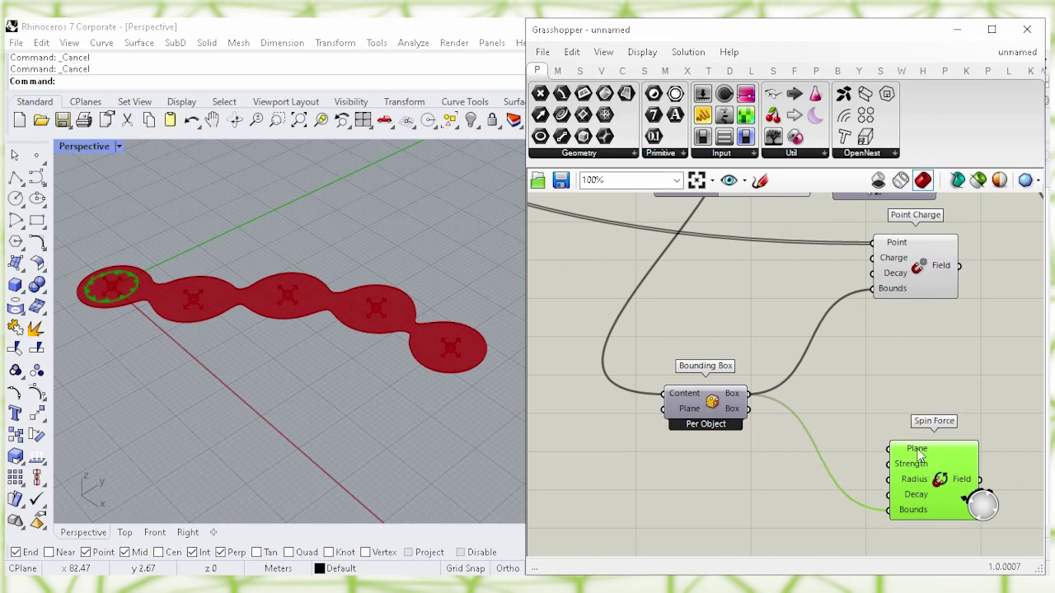
{"action": "left_click", "coordinate": [724, 322]}
{"action": "right_click_drag", "start_coordinate": [558, 265], "coordinate": [905, 363]}
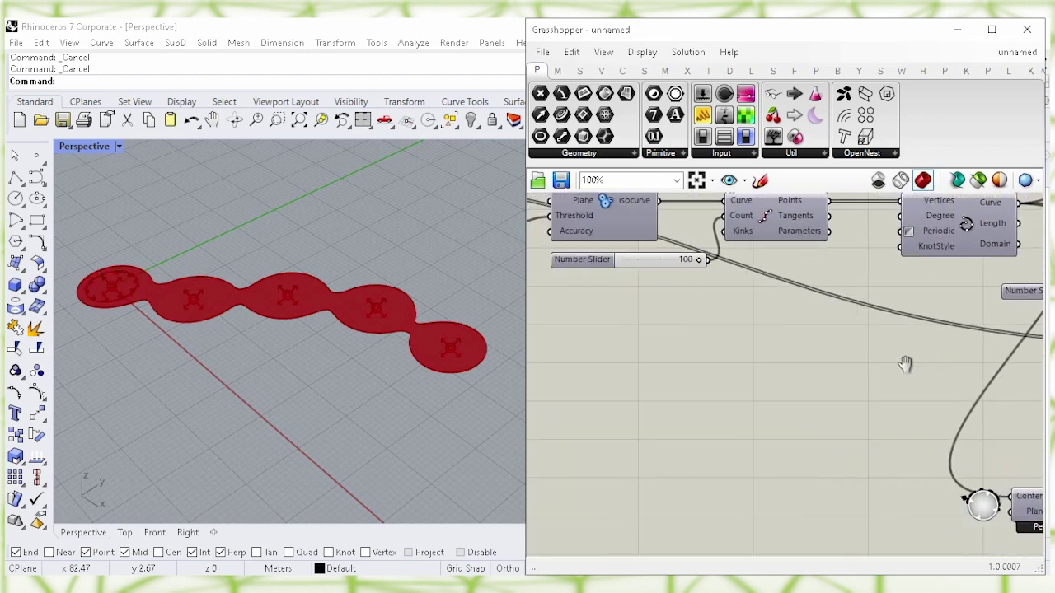
{"action": "right_click_drag", "start_coordinate": [640, 353], "coordinate": [839, 400]}
{"action": "right_click_drag", "start_coordinate": [531, 288], "coordinate": [699, 324]}
{"action": "right_click_drag", "start_coordinate": [577, 280], "coordinate": [894, 288]}
{"action": "left_click", "coordinate": [602, 288]}
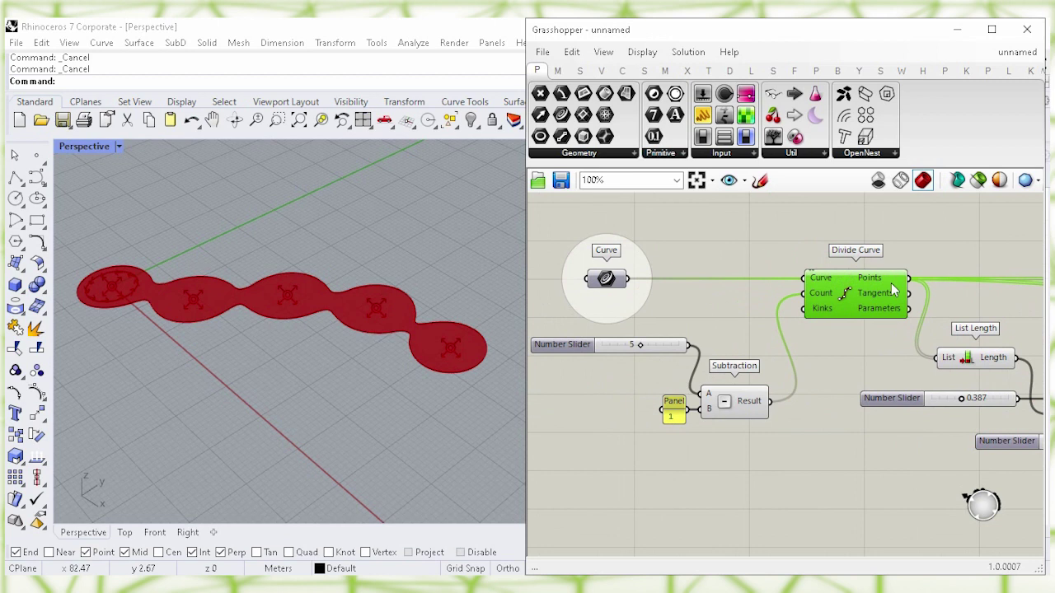
{"action": "left_click_drag", "start_coordinate": [909, 278], "coordinate": [916, 446]}
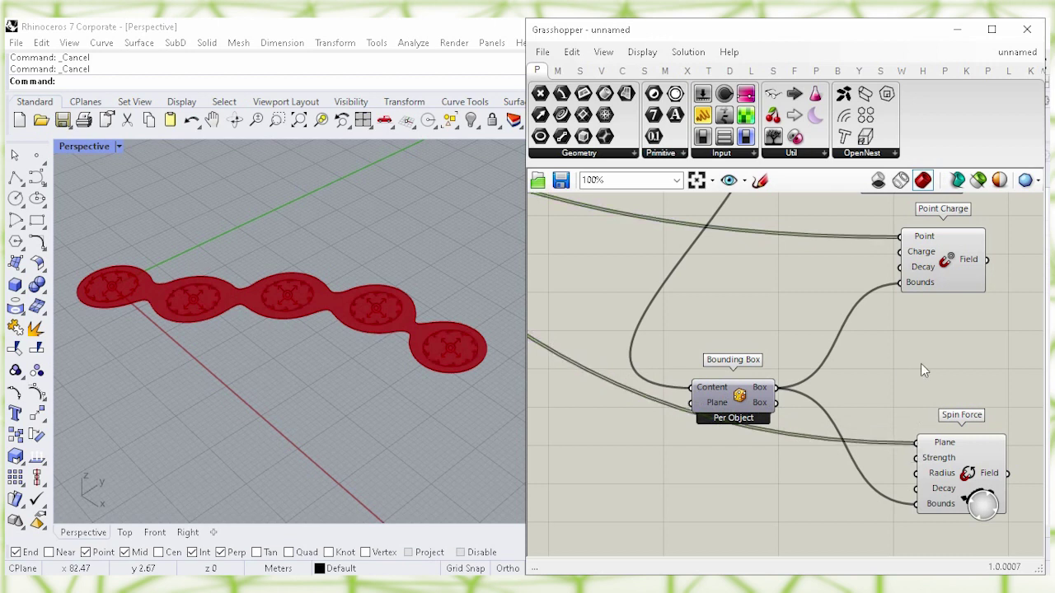
Step: Add a Number Slider set to 1.0, connect it to Point Charge's Charge input and align it with that input
{"action": "right_click_drag", "start_coordinate": [920, 364], "coordinate": [811, 377]}
{"action": "left_click", "coordinate": [848, 426]}
{"action": "left_click", "coordinate": [821, 258]}
{"action": "right_click_drag", "start_coordinate": [803, 318], "coordinate": [809, 368]}
{"action": "left_click", "coordinate": [809, 335]}
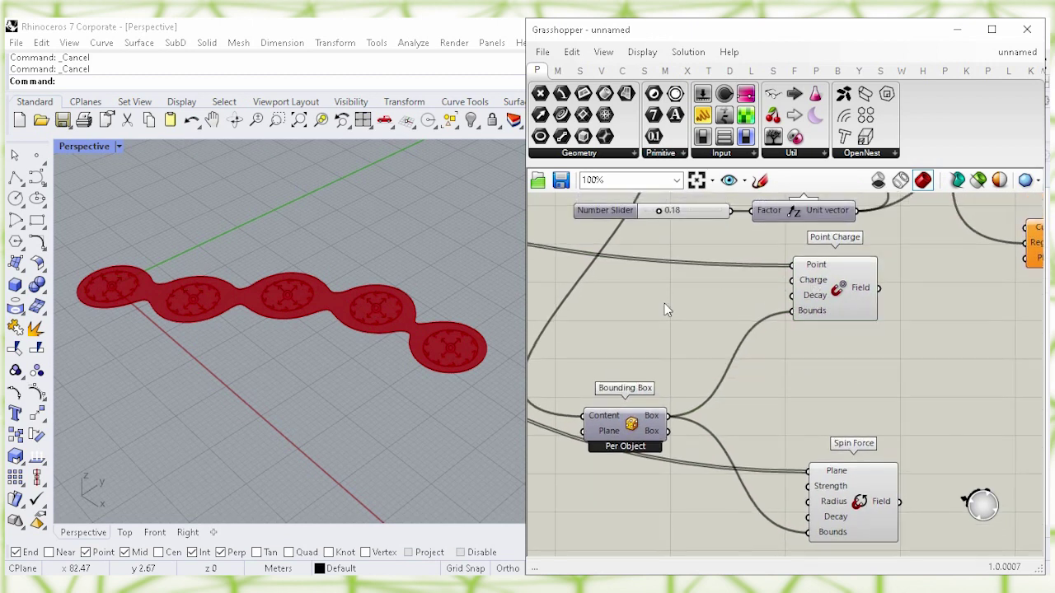
{"action": "double_click", "coordinate": [641, 316]}
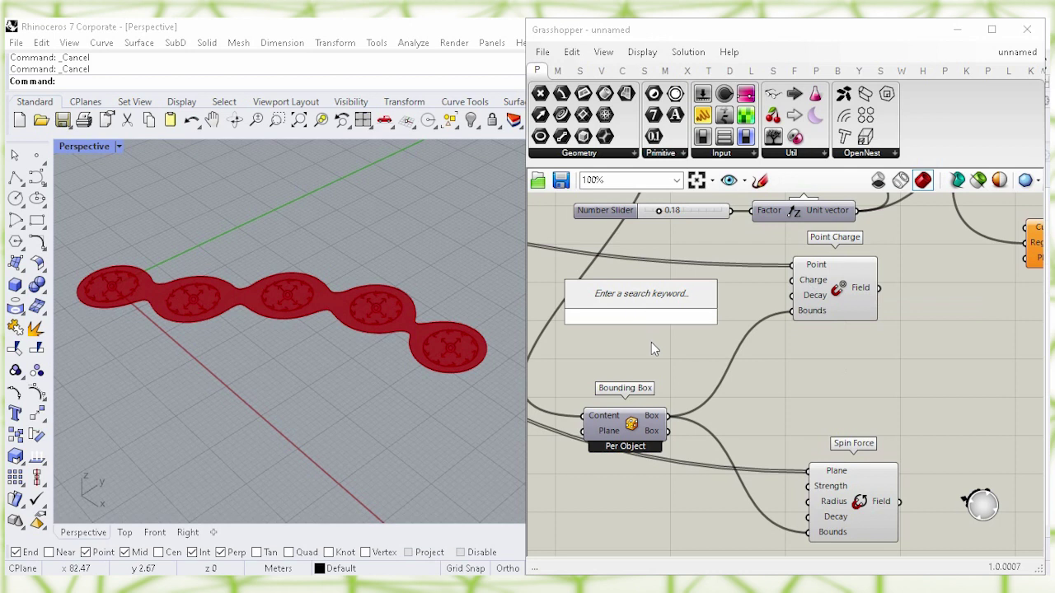
{"action": "type", "text": "1"}
{"action": "key", "text": "Return"}
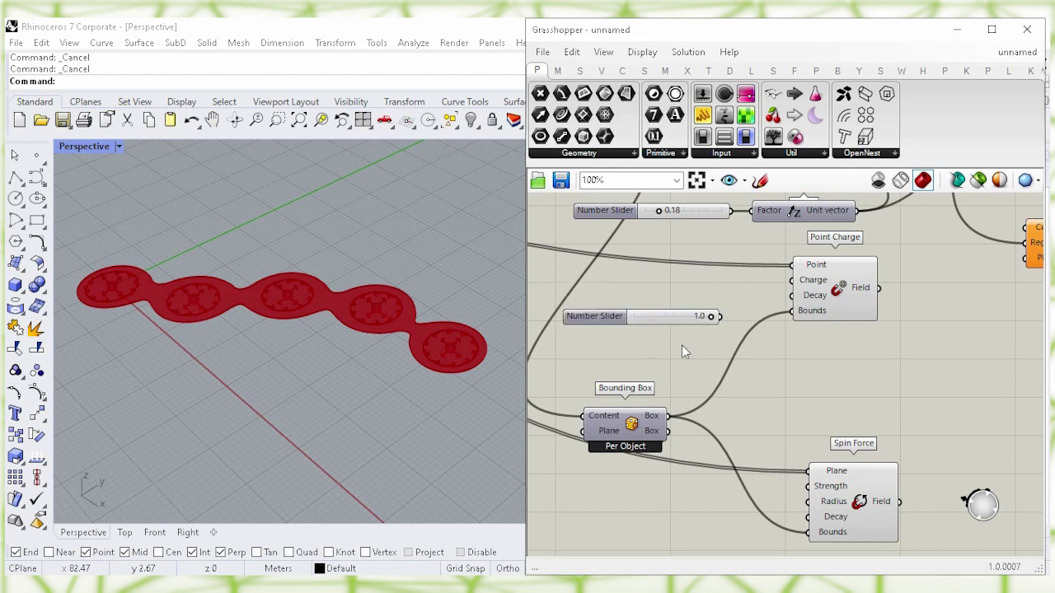
{"action": "left_click_drag", "start_coordinate": [710, 316], "coordinate": [793, 280]}
{"action": "left_click_drag", "start_coordinate": [692, 317], "coordinate": [690, 281]}
{"action": "left_click", "coordinate": [691, 323]}
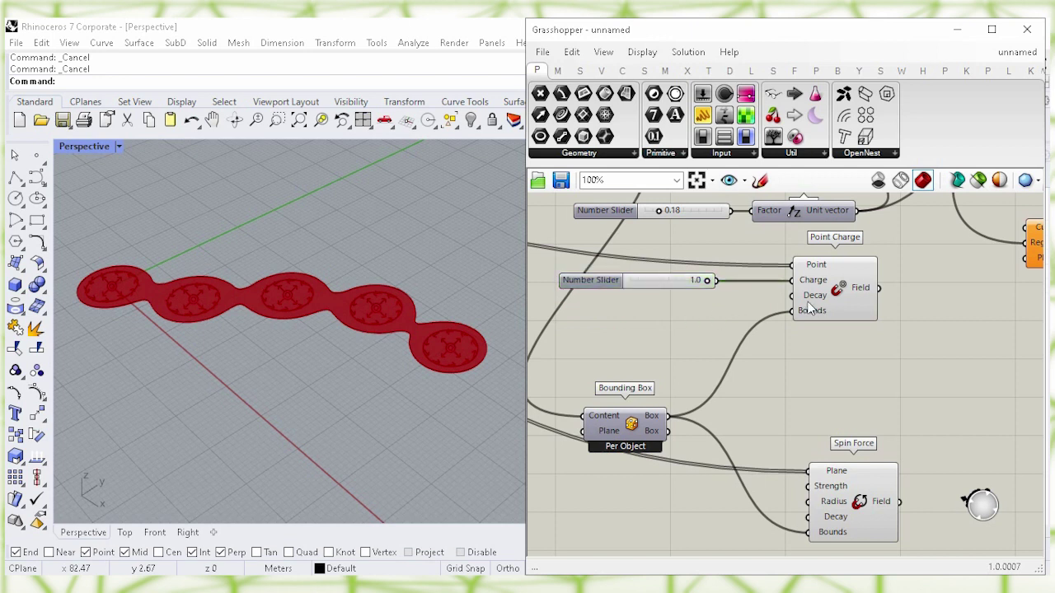
Step: Add a Number Slider set to 1.5 and connect it to the Decay input of Point Charge
{"action": "mouse_move", "coordinate": [816, 296]}
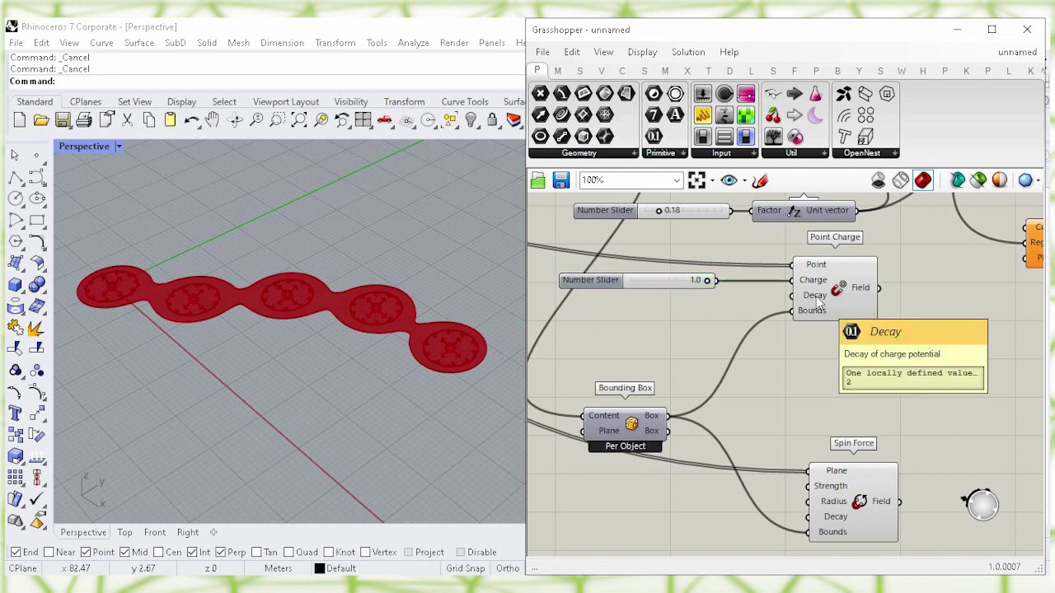
{"action": "double_click", "coordinate": [670, 336]}
{"action": "type", "text": "1.5"}
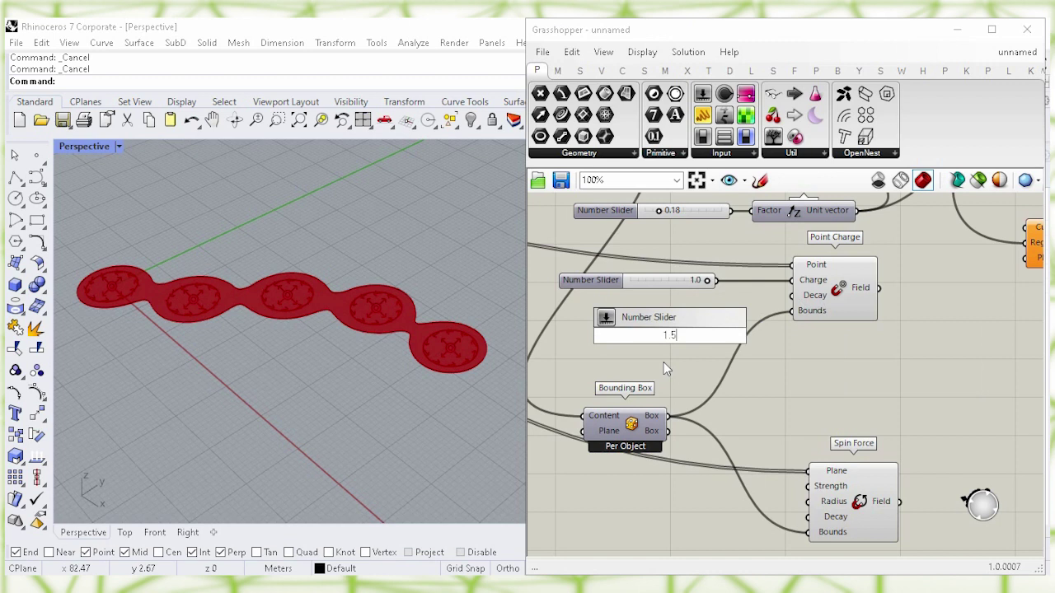
{"action": "key", "text": "Return"}
{"action": "left_click_drag", "start_coordinate": [707, 334], "coordinate": [793, 295]}
{"action": "left_click", "coordinate": [702, 333]}
Step: Add a Number Slider set to 0.6, connect it to Spin Force's Strength input and place it below Bounding Box
{"action": "right_click_drag", "start_coordinate": [842, 412], "coordinate": [836, 360]}
{"action": "left_click_drag", "start_coordinate": [838, 450], "coordinate": [831, 441]}
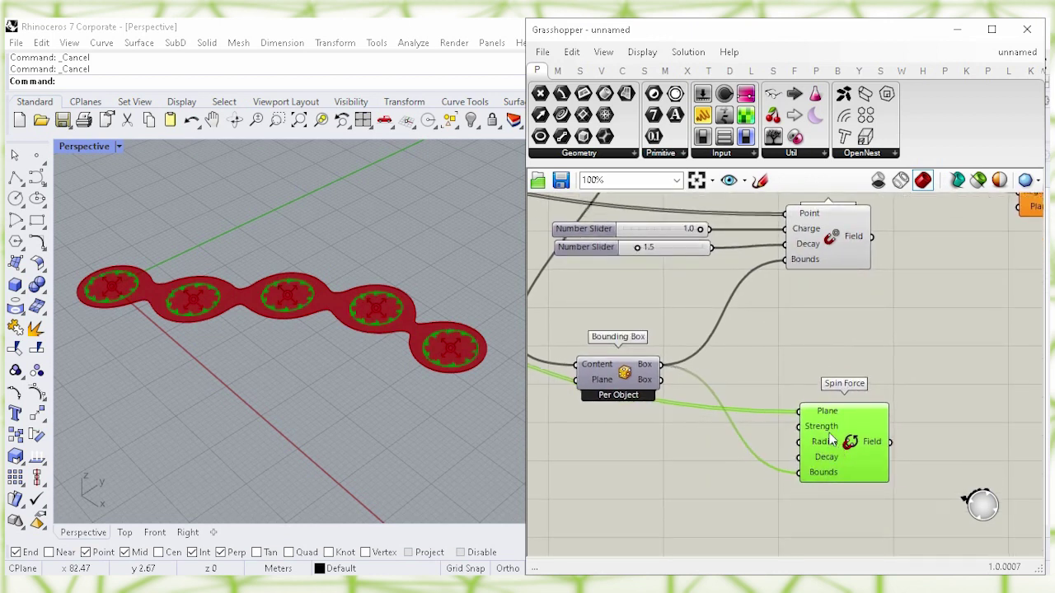
{"action": "mouse_move", "coordinate": [822, 432]}
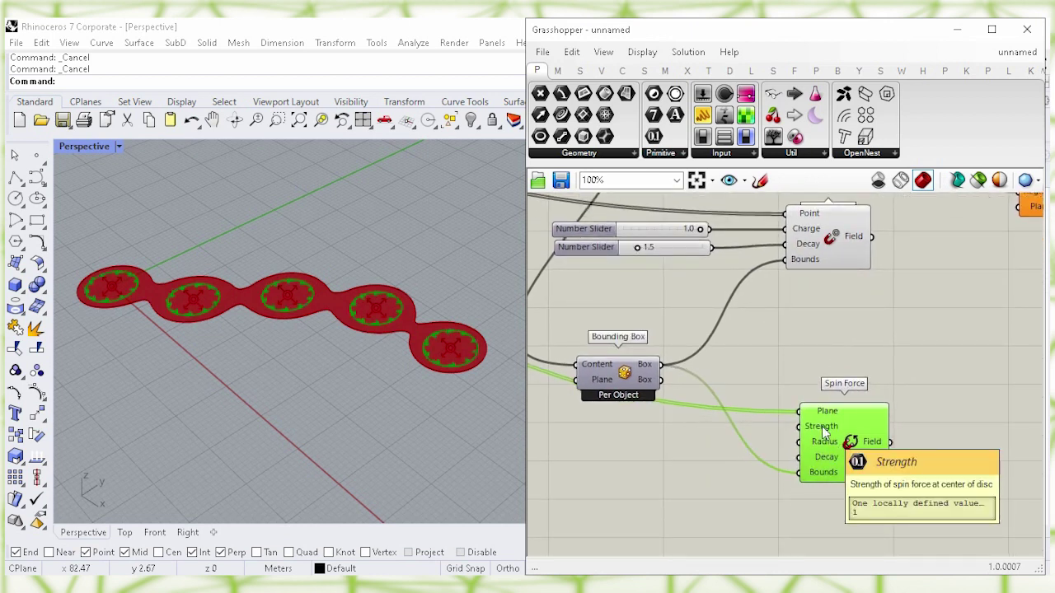
{"action": "left_click", "coordinate": [646, 463]}
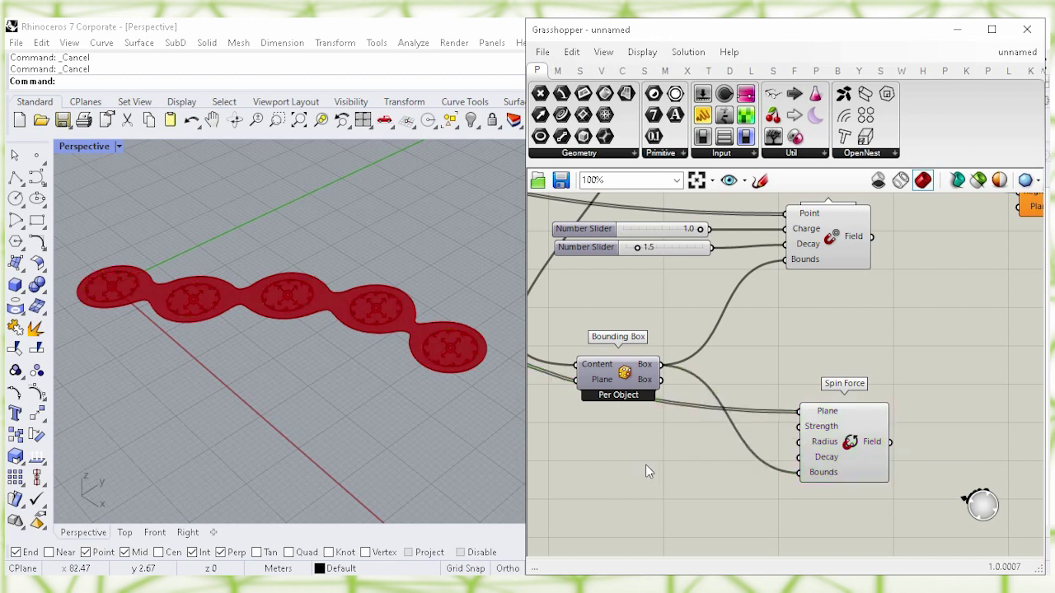
{"action": "double_click", "coordinate": [645, 464]}
{"action": "type", "text": "0.6"}
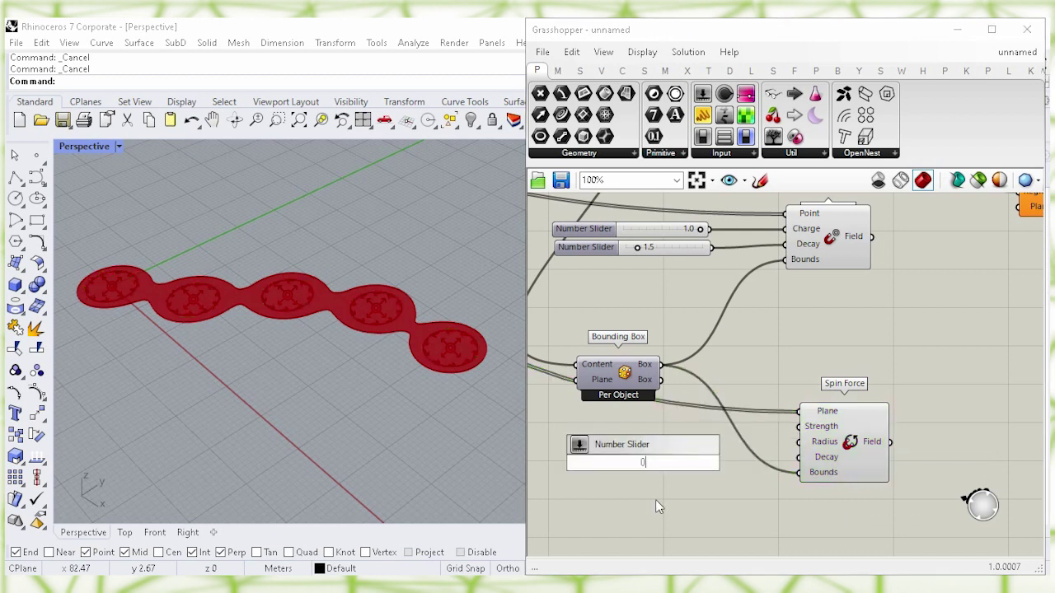
{"action": "key", "text": "Return"}
{"action": "left_click_drag", "start_coordinate": [641, 467], "coordinate": [656, 428]}
{"action": "left_click", "coordinate": [706, 473]}
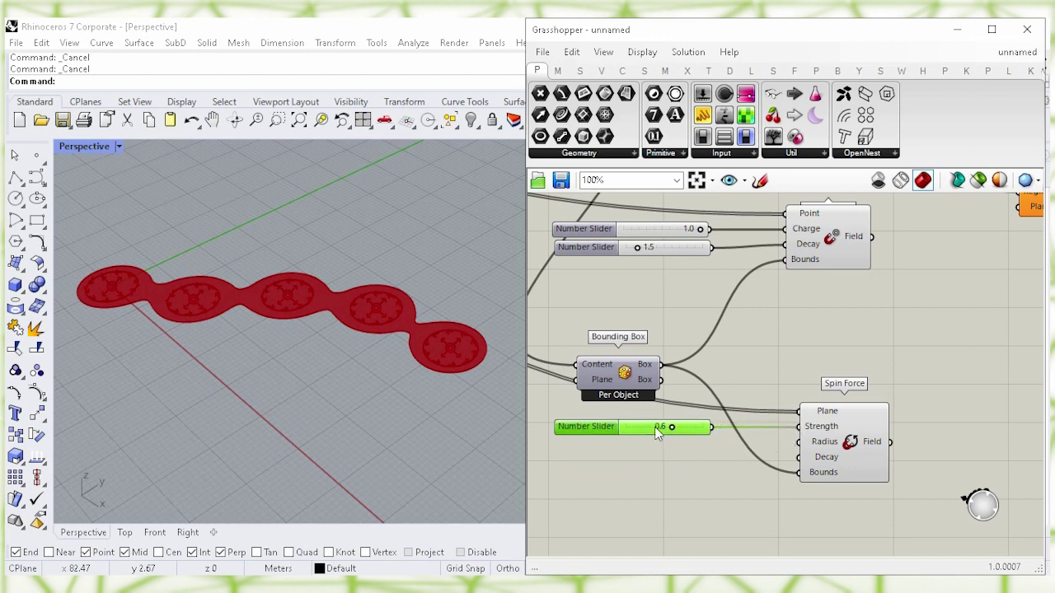
{"action": "left_click", "coordinate": [672, 471]}
Step: Add a Number Slider set to 5.7, connect it to Spin Force's Radius input and align it under the 0.6 slider
{"action": "mouse_move", "coordinate": [822, 448]}
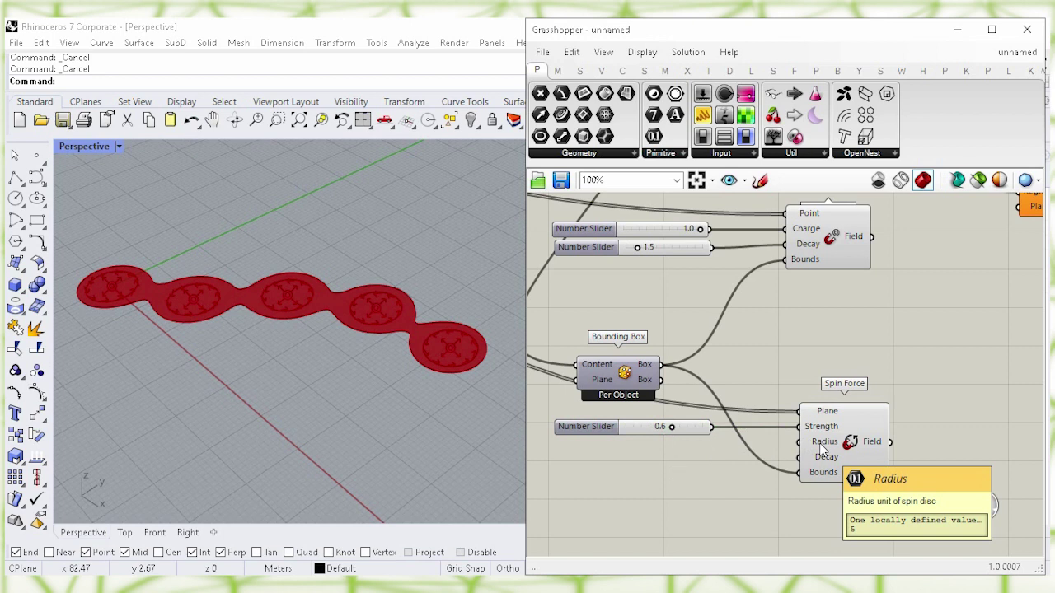
{"action": "double_click", "coordinate": [678, 479]}
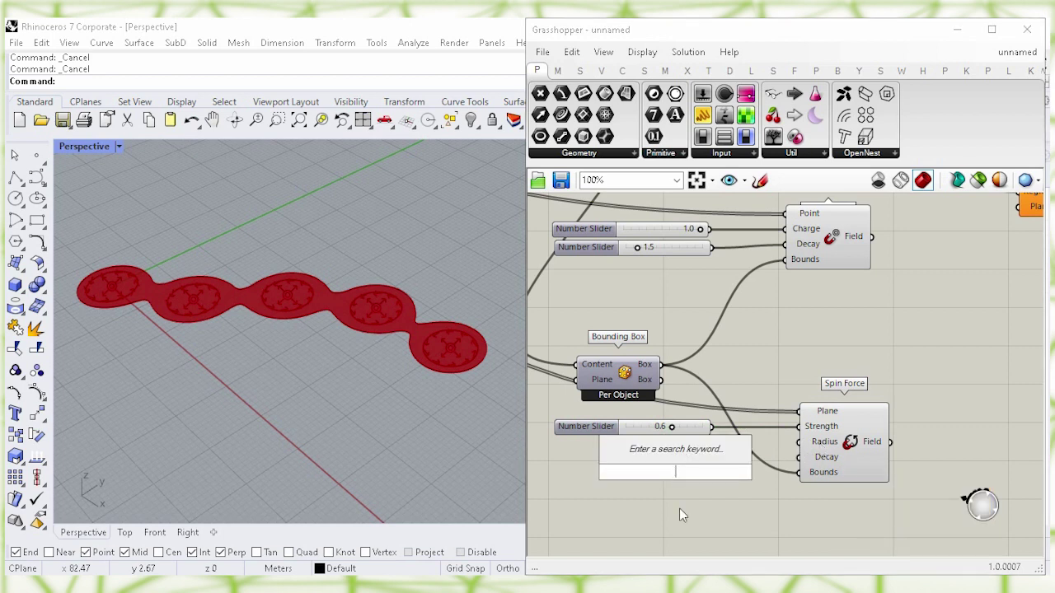
{"action": "type", "text": "5"}
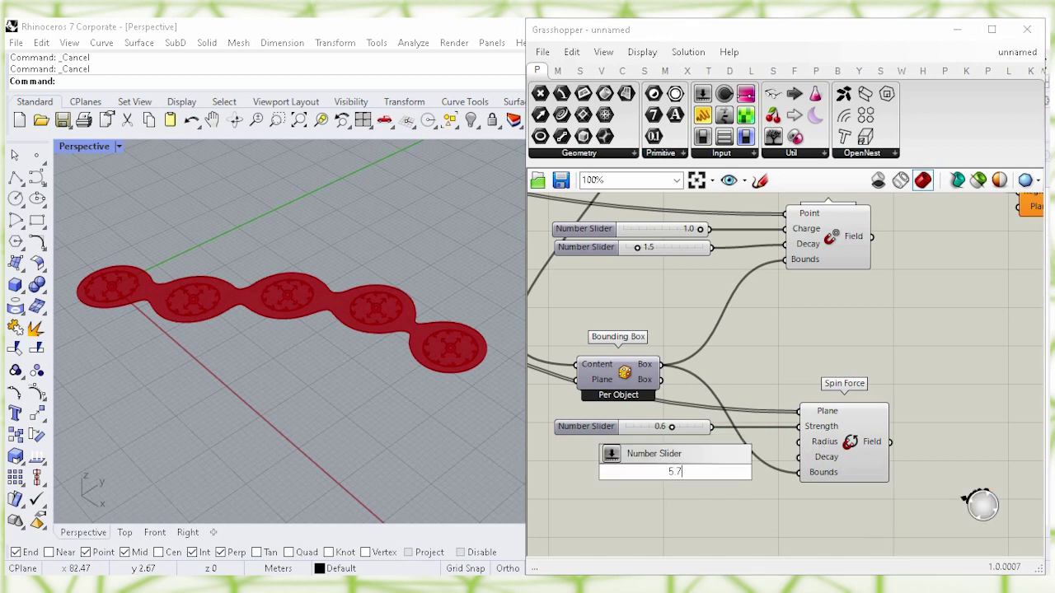
{"action": "type", "text": ".7"}
{"action": "key", "text": "Return"}
{"action": "left_click_drag", "start_coordinate": [682, 481], "coordinate": [639, 456]}
{"action": "left_click", "coordinate": [690, 492]}
{"action": "left_click_drag", "start_coordinate": [765, 452], "coordinate": [798, 442]}
{"action": "left_click_drag", "start_coordinate": [689, 446], "coordinate": [689, 442]}
{"action": "left_click", "coordinate": [701, 485]}
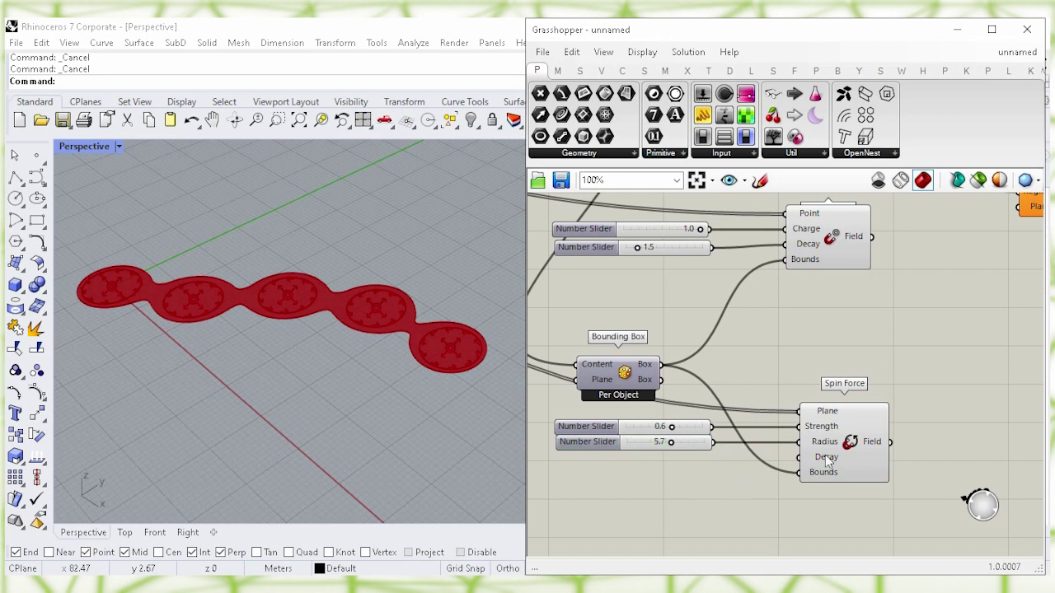
Step: Add a Number Slider set to 2.0, connect it to Spin Force's Decay input and align it under the Radius slider
{"action": "mouse_move", "coordinate": [826, 456]}
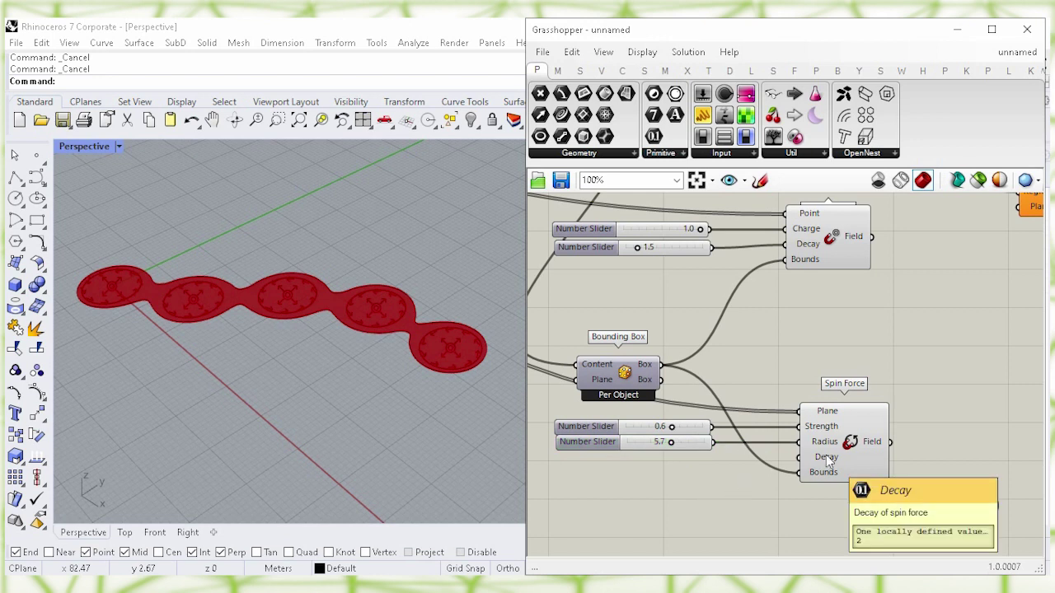
{"action": "right_click_drag", "start_coordinate": [673, 501], "coordinate": [677, 452]}
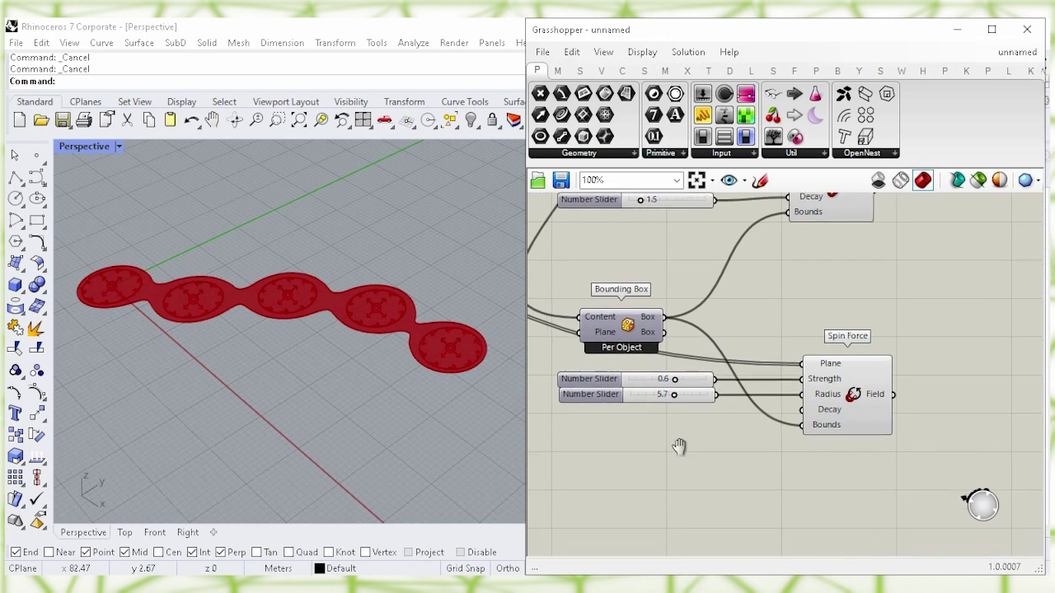
{"action": "double_click", "coordinate": [678, 454]}
{"action": "type", "text": "2.0"}
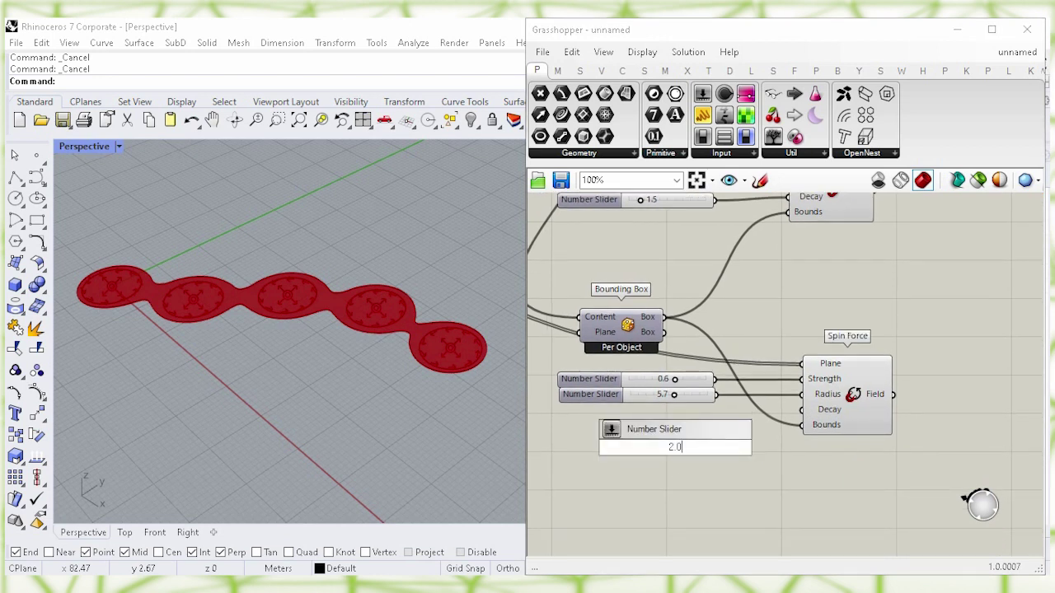
{"action": "key", "text": "Return"}
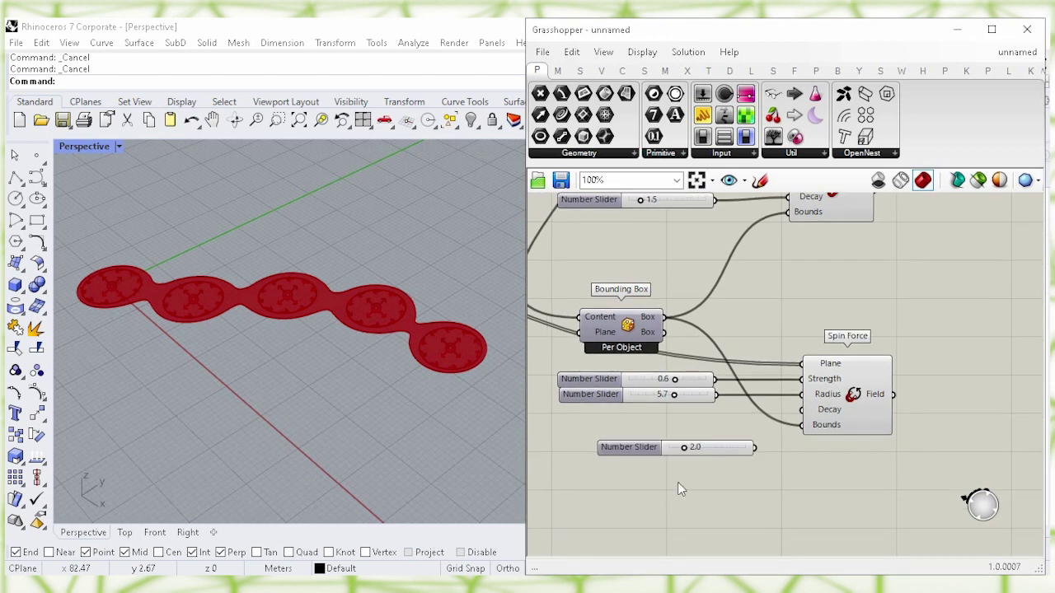
{"action": "left_click_drag", "start_coordinate": [720, 449], "coordinate": [801, 410]}
{"action": "left_click", "coordinate": [714, 445]}
{"action": "left_click", "coordinate": [693, 411]}
{"action": "left_click", "coordinate": [718, 472]}
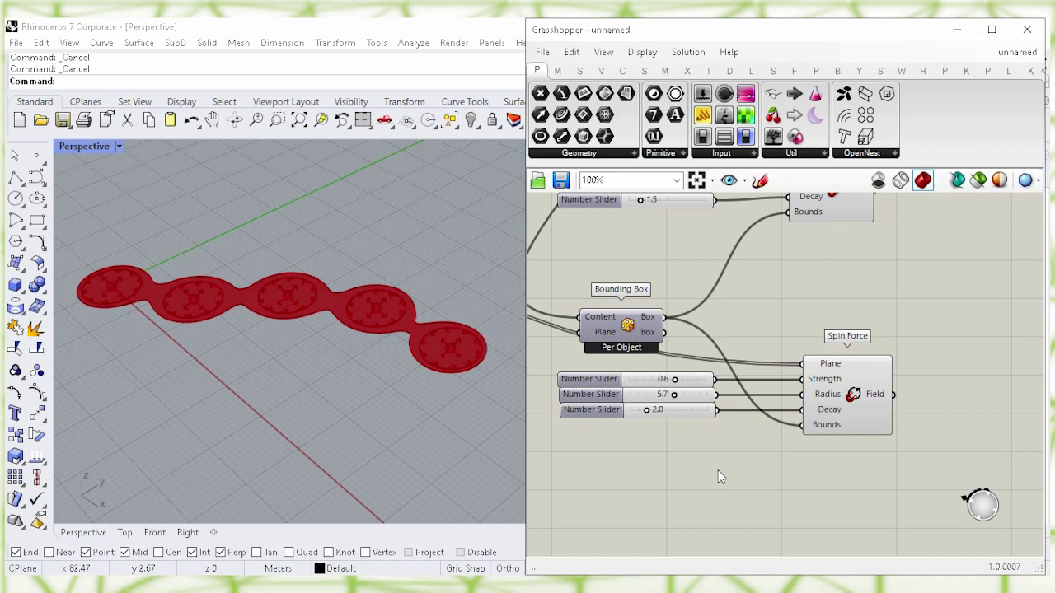
Step: Add a Merge Fields component between and beyond the Point Charge and Spin Force components
{"action": "right_click_drag", "start_coordinate": [799, 307], "coordinate": [728, 376]}
{"action": "left_click", "coordinate": [752, 470]}
{"action": "left_click", "coordinate": [742, 314]}
{"action": "left_click_drag", "start_coordinate": [743, 314], "coordinate": [755, 314]}
{"action": "left_click", "coordinate": [858, 401]}
{"action": "right_click_drag", "start_coordinate": [857, 400], "coordinate": [784, 391]}
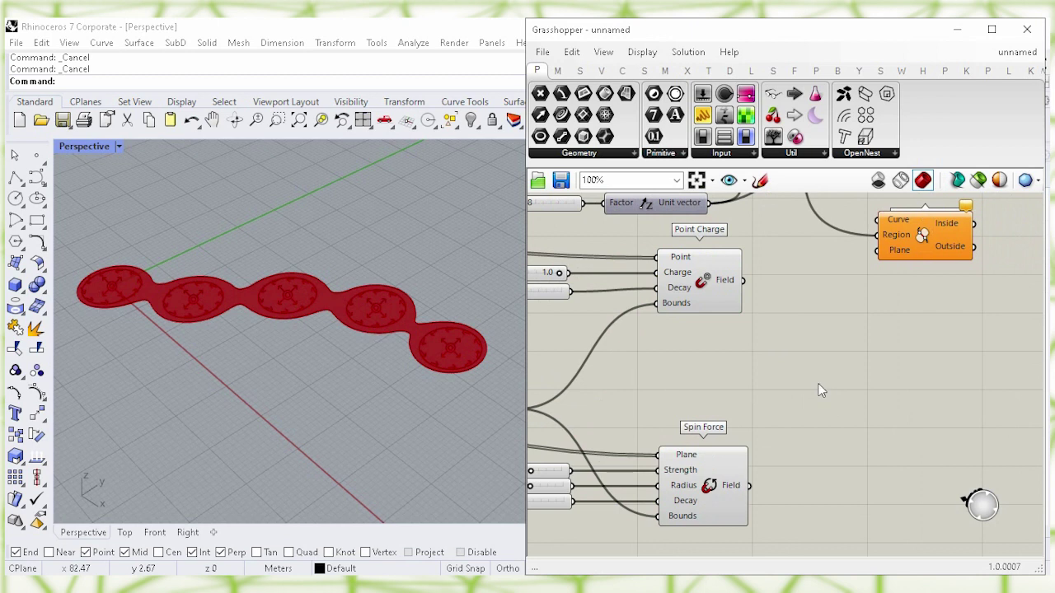
{"action": "double_click", "coordinate": [818, 384]}
{"action": "type", "text": "merg"}
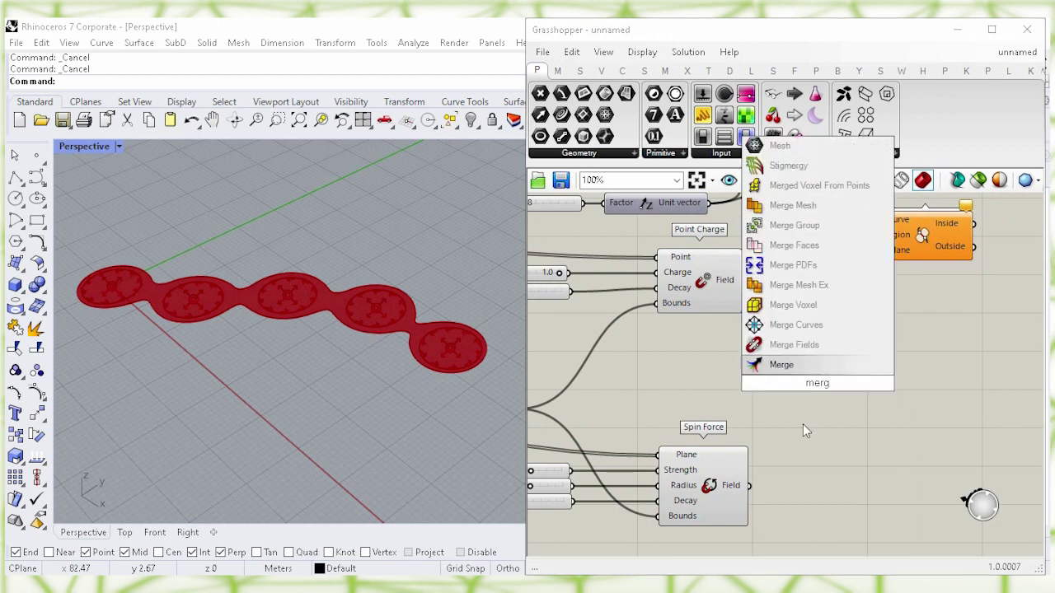
{"action": "type", "text": "e"}
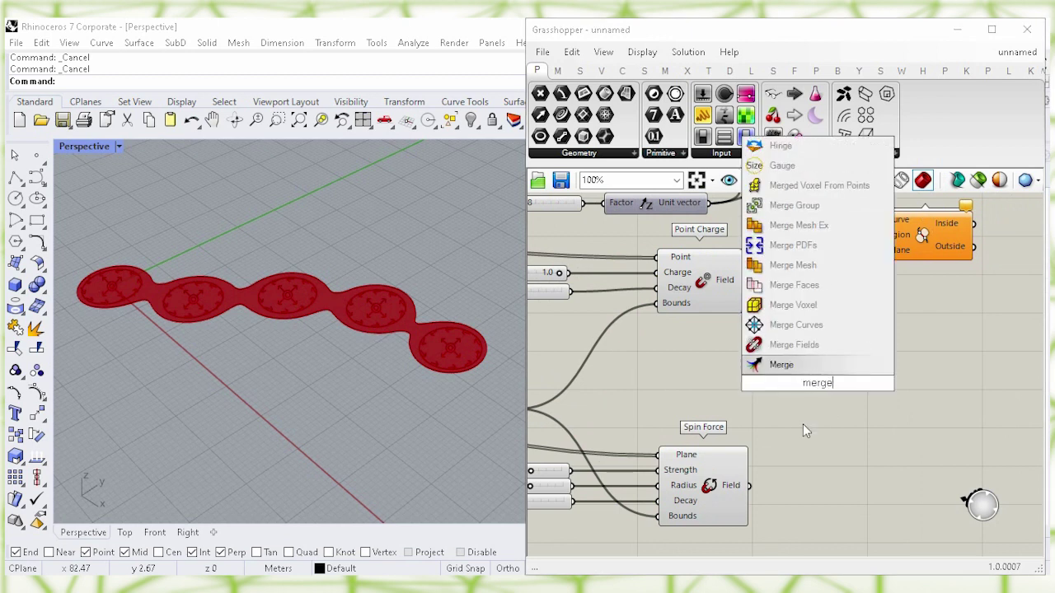
{"action": "left_click", "coordinate": [760, 345]}
{"action": "left_click_drag", "start_coordinate": [812, 383], "coordinate": [825, 383]}
Step: Connect the Field outputs of both Point Charge and Spin Force to the Fields input of Merge Fields
{"action": "left_click_drag", "start_coordinate": [701, 301], "coordinate": [840, 382]}
{"action": "left_click", "coordinate": [734, 458]}
{"action": "left_click", "coordinate": [715, 403]}
{"action": "left_click_drag", "start_coordinate": [751, 487], "coordinate": [827, 388]}
{"action": "left_click", "coordinate": [830, 389]}
{"action": "left_click", "coordinate": [735, 363]}
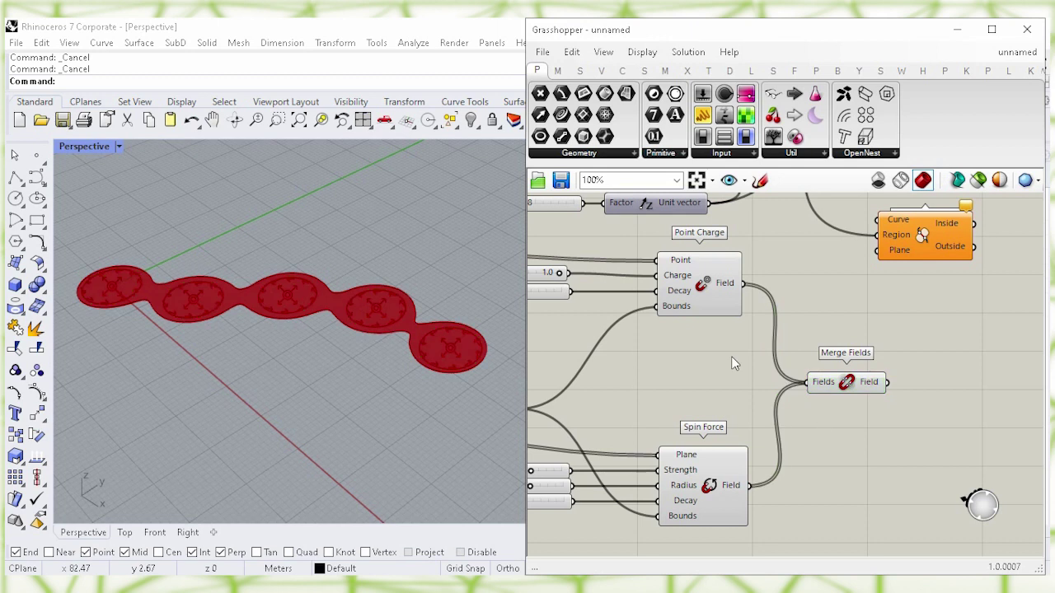
Step: Turn off the preview of the Point Charge and Spin Force components
{"action": "left_click", "coordinate": [705, 285]}
{"action": "right_click", "coordinate": [702, 283]}
{"action": "left_click", "coordinate": [868, 312]}
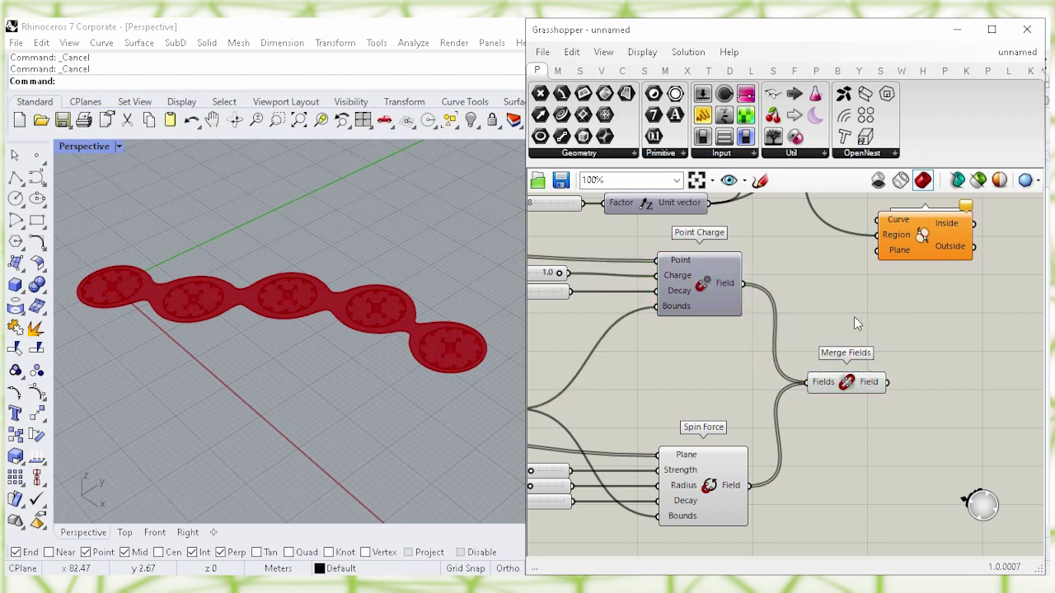
{"action": "left_click", "coordinate": [715, 461]}
{"action": "right_click_drag", "start_coordinate": [853, 474], "coordinate": [837, 367]}
{"action": "right_click", "coordinate": [694, 377]}
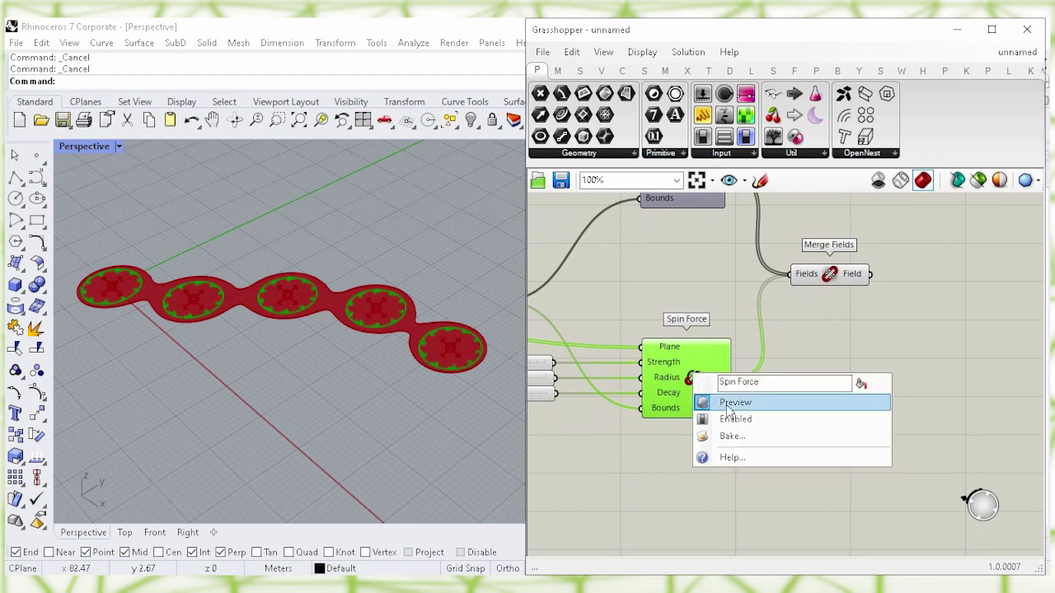
{"action": "left_click", "coordinate": [856, 403]}
{"action": "right_click_drag", "start_coordinate": [861, 359], "coordinate": [793, 450]}
{"action": "left_click", "coordinate": [763, 360]}
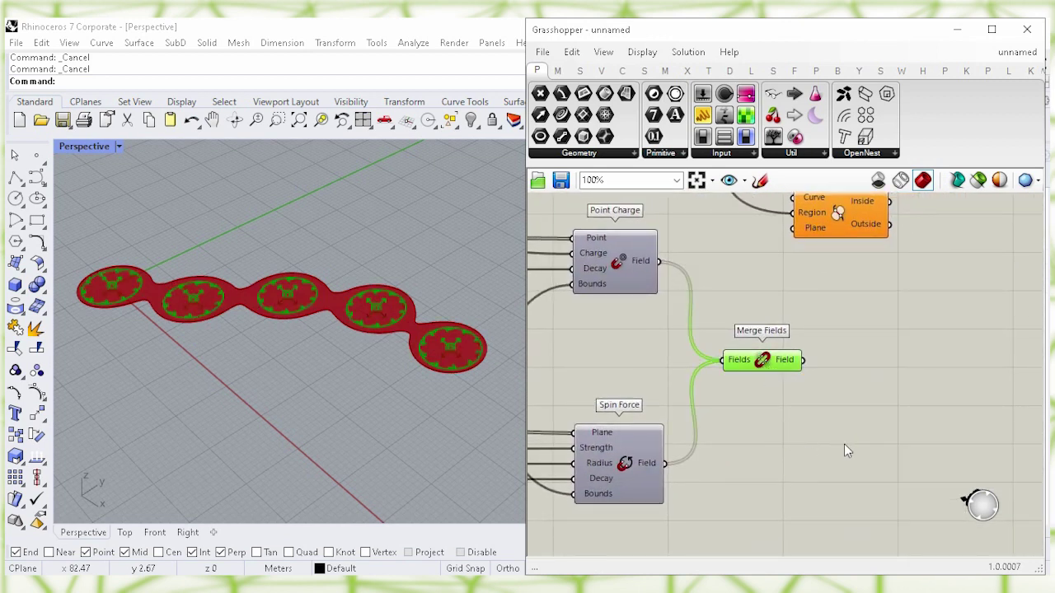
{"action": "left_click", "coordinate": [846, 450]}
Step: Add a Field Line component and connect the Merge Fields output to its Field input
{"action": "right_click_drag", "start_coordinate": [885, 420], "coordinate": [807, 370]}
{"action": "double_click", "coordinate": [807, 370]}
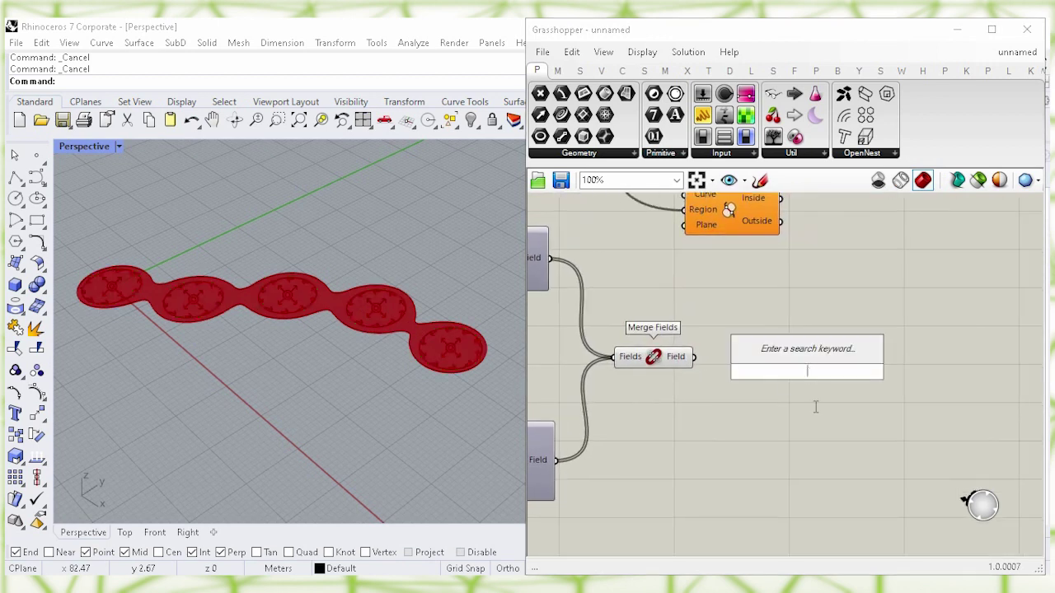
{"action": "type", "text": "fiel"}
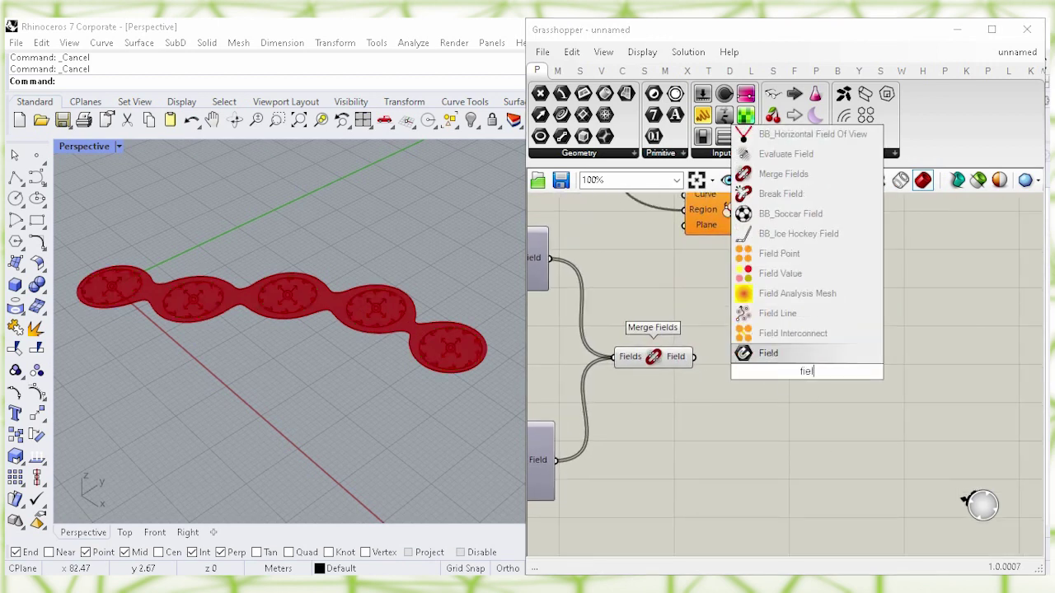
{"action": "type", "text": "d li"}
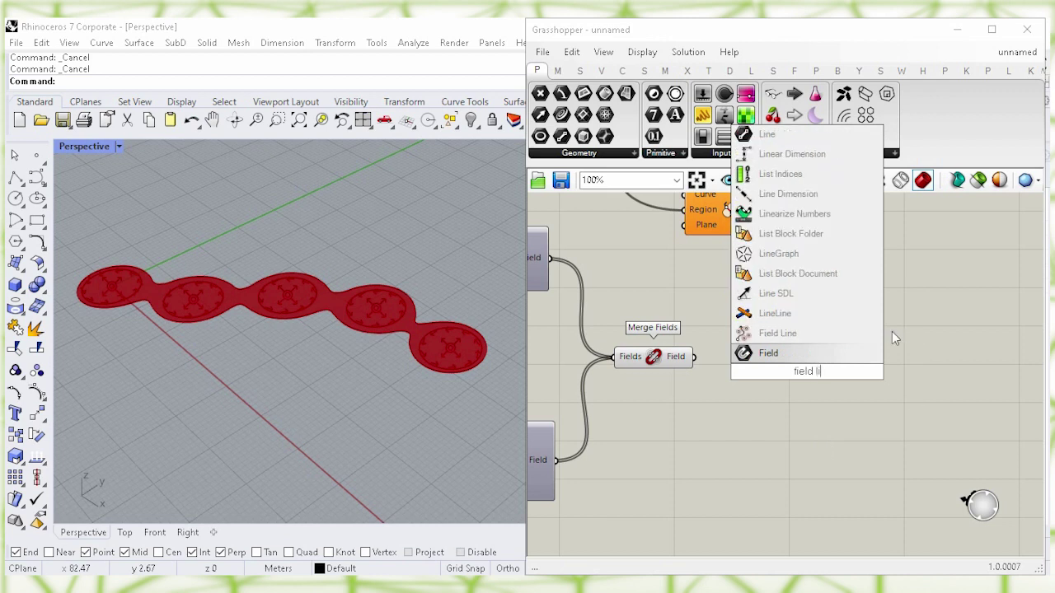
{"action": "left_click", "coordinate": [870, 334]}
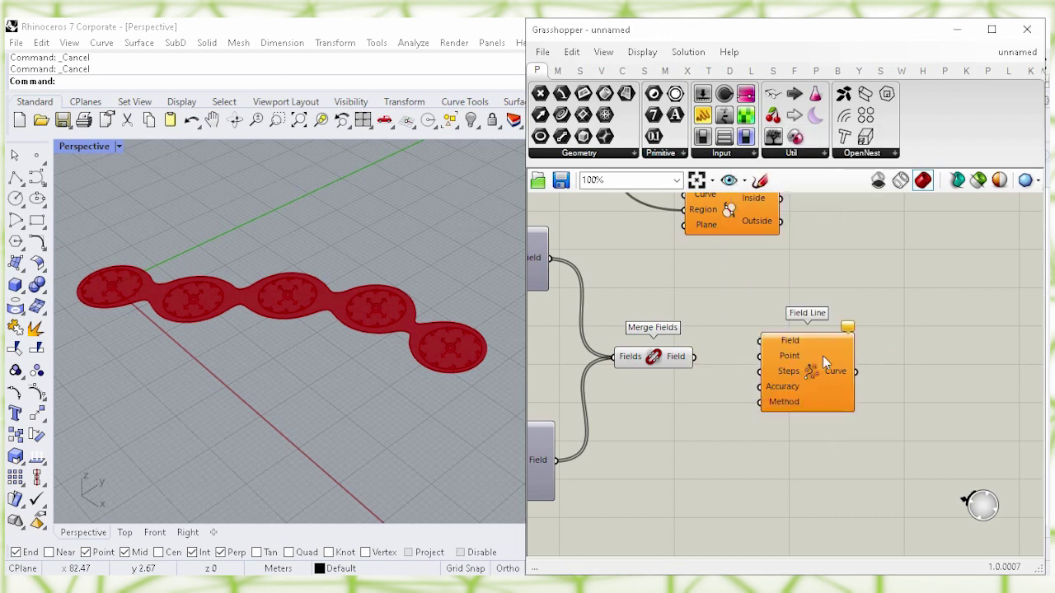
{"action": "mouse_move", "coordinate": [811, 351]}
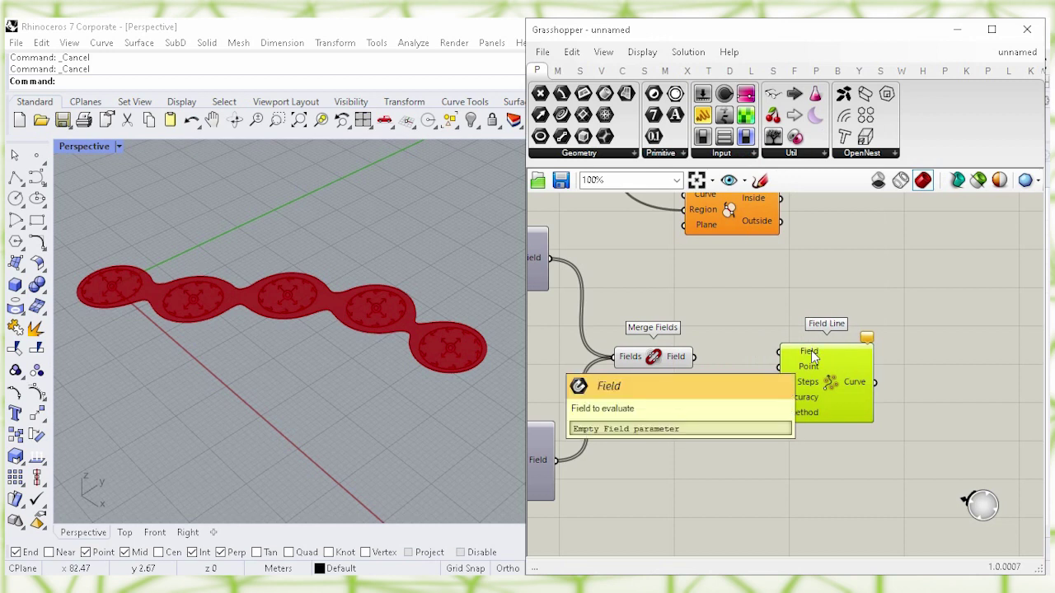
{"action": "left_click", "coordinate": [664, 356]}
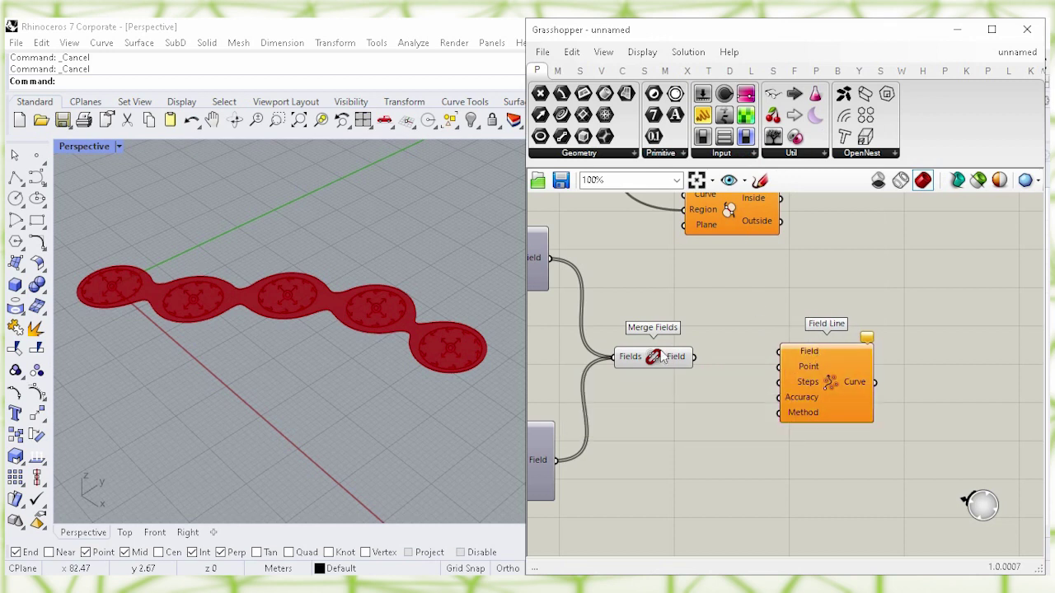
{"action": "left_click_drag", "start_coordinate": [695, 364], "coordinate": [835, 375]}
Step: Turn off the preview of Merge Fields and move Field Line farther away from it
{"action": "left_click", "coordinate": [657, 363]}
{"action": "right_click", "coordinate": [657, 361]}
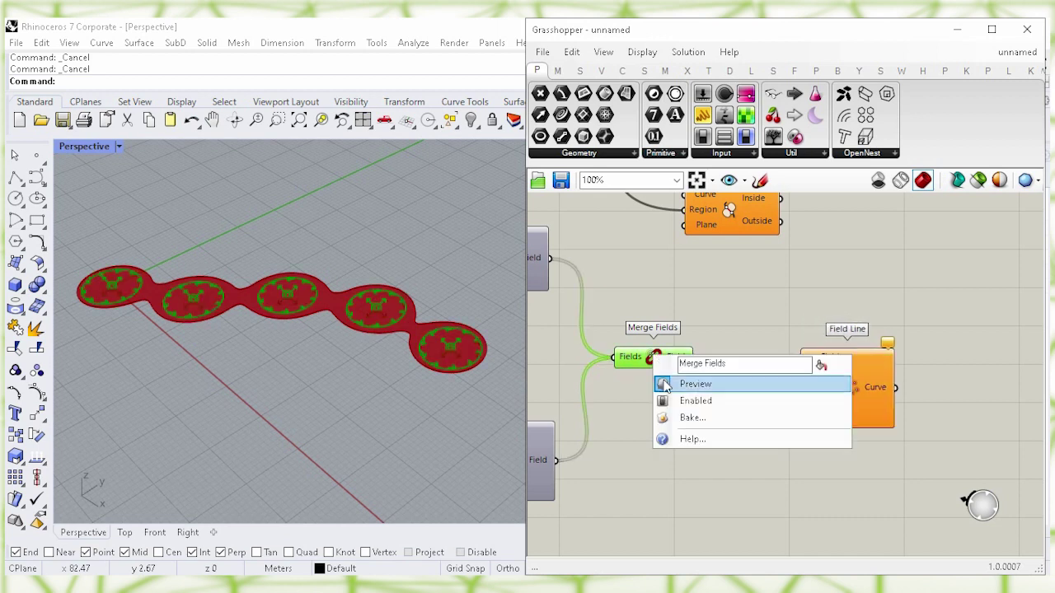
{"action": "left_click", "coordinate": [820, 387]}
{"action": "left_click_drag", "start_coordinate": [853, 384], "coordinate": [903, 384]}
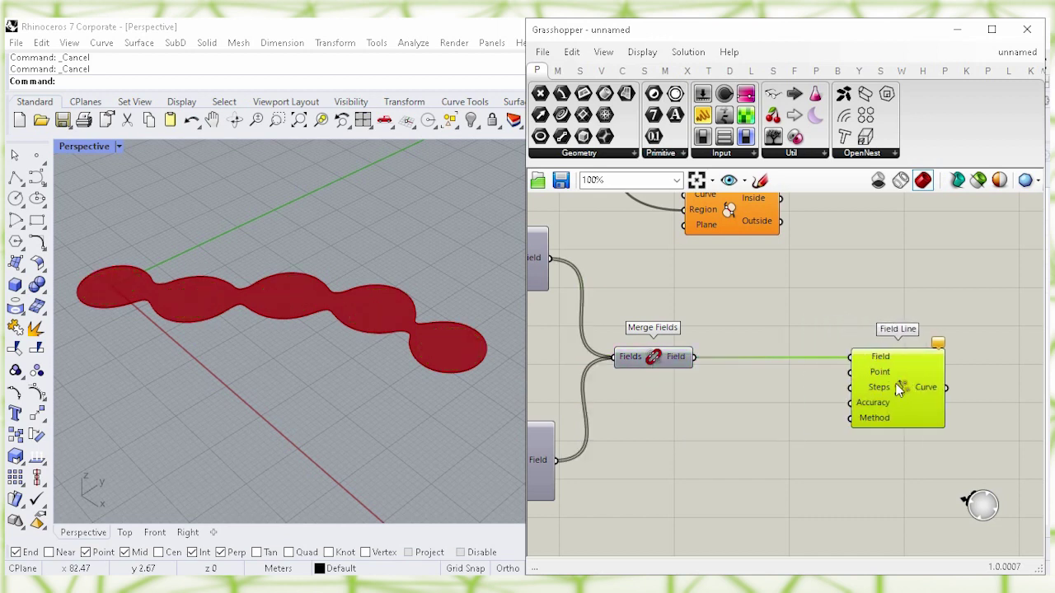
{"action": "left_click", "coordinate": [734, 430]}
Step: Add a Circle component with Plane and Radius inputs below Spin Force
{"action": "mouse_move", "coordinate": [879, 374]}
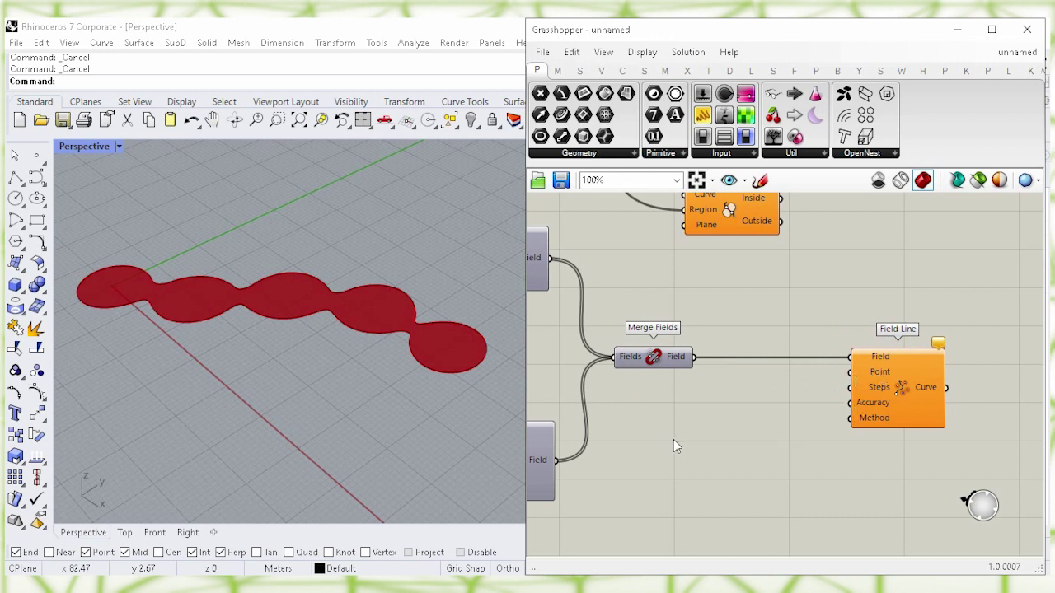
{"action": "right_click_drag", "start_coordinate": [658, 464], "coordinate": [812, 278]}
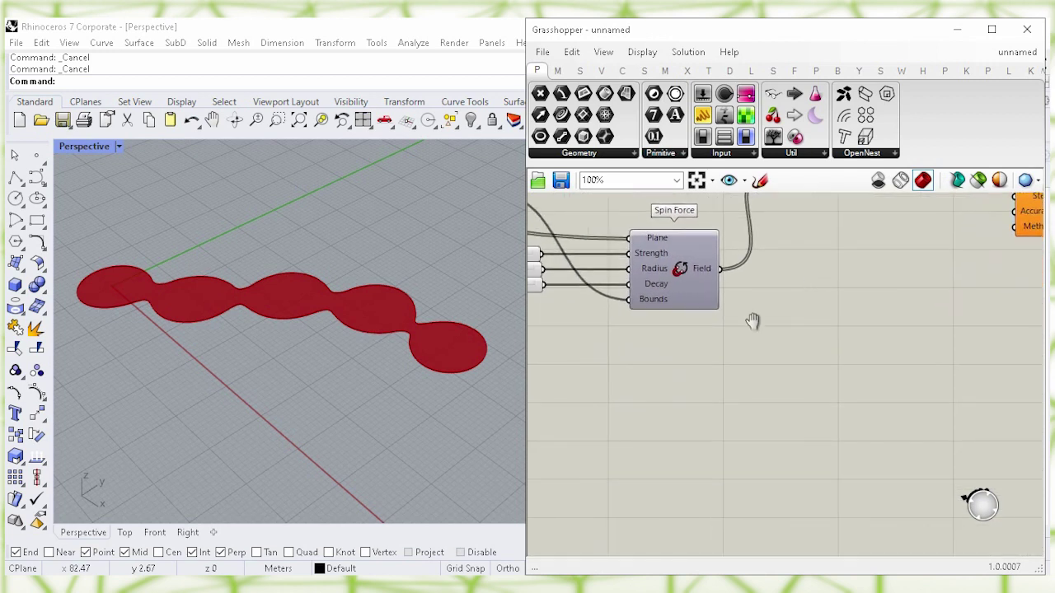
{"action": "double_click", "coordinate": [675, 392]}
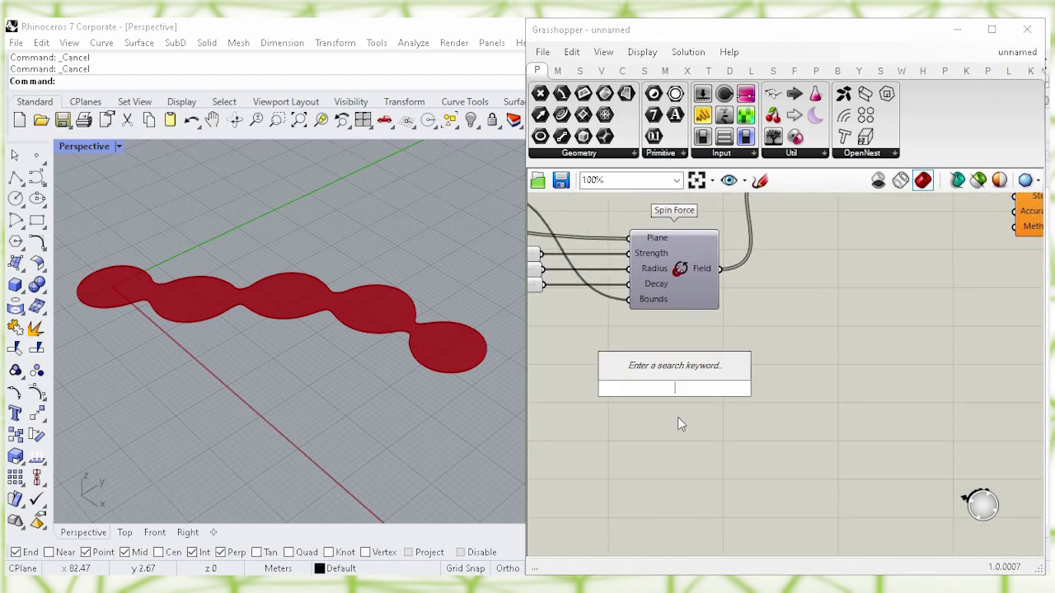
{"action": "type", "text": "circl"}
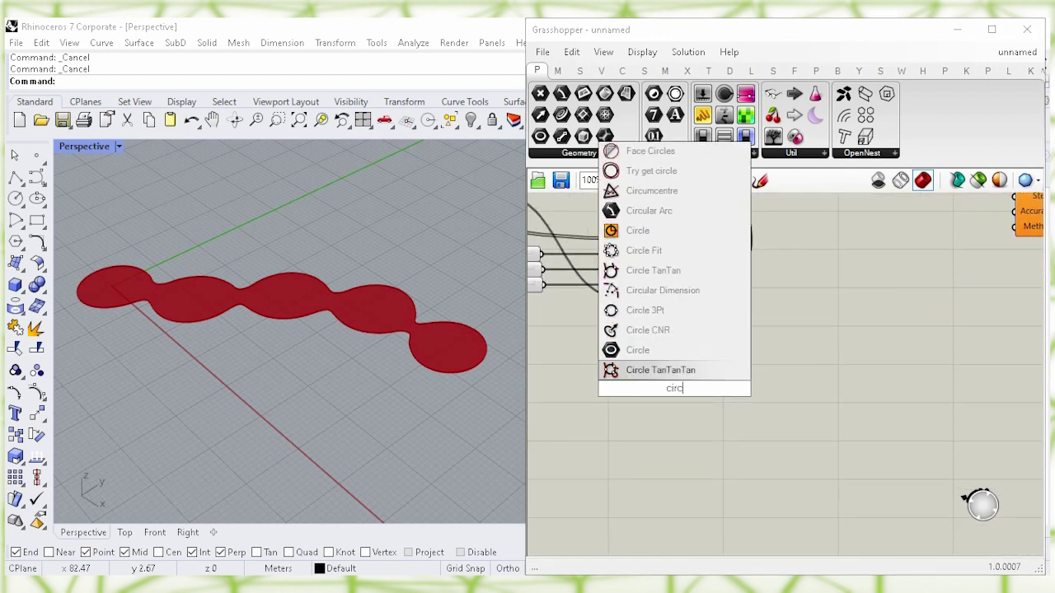
{"action": "type", "text": "e"}
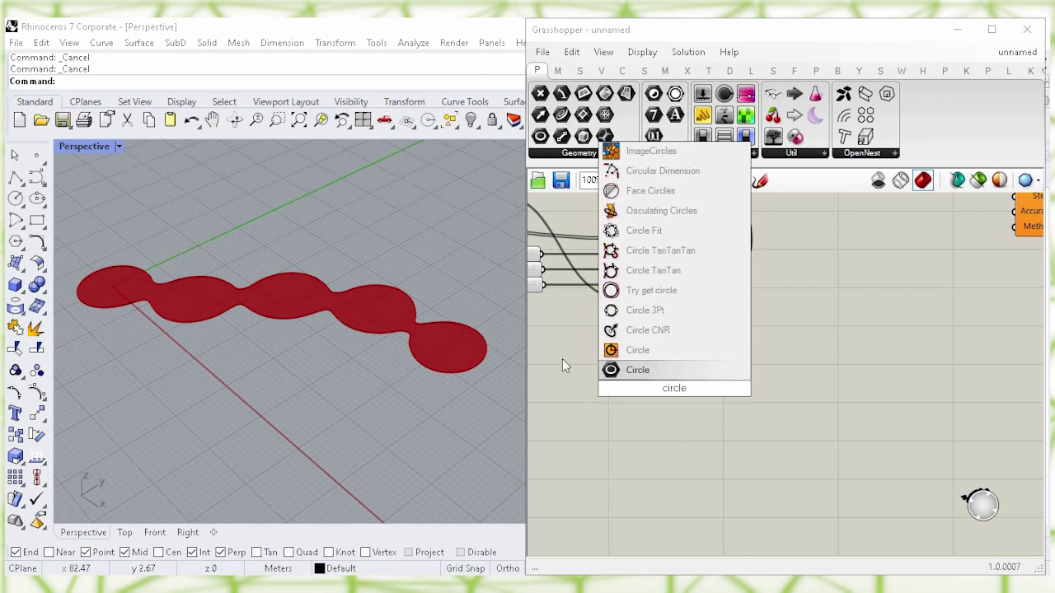
{"action": "left_click", "coordinate": [670, 350]}
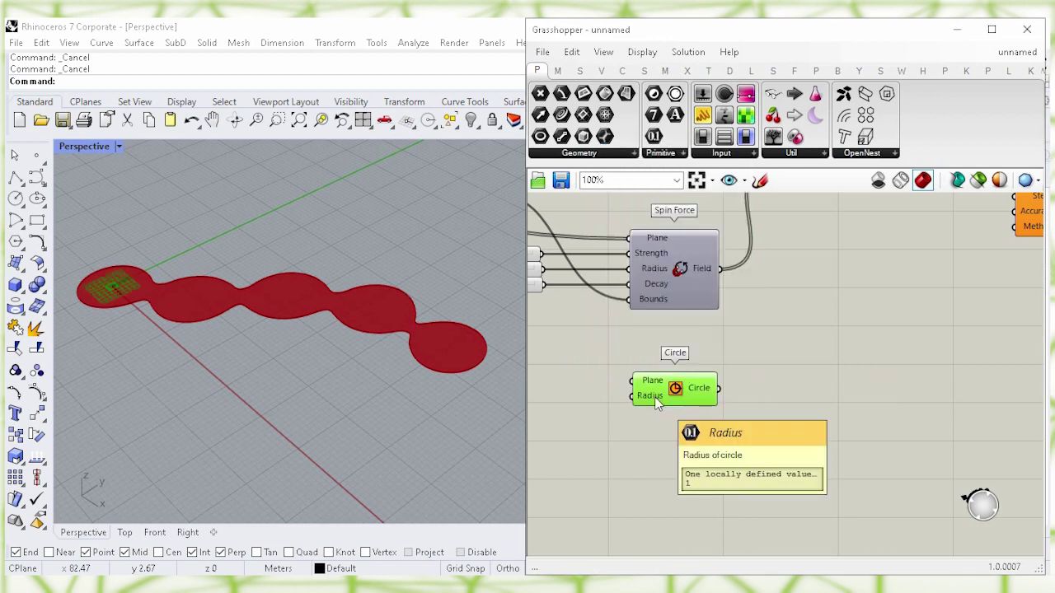
{"action": "left_click", "coordinate": [659, 447]}
Step: Add a Number Slider set to 1.54 and connect it to the Radius input of Circle
{"action": "right_click_drag", "start_coordinate": [640, 453], "coordinate": [692, 441]}
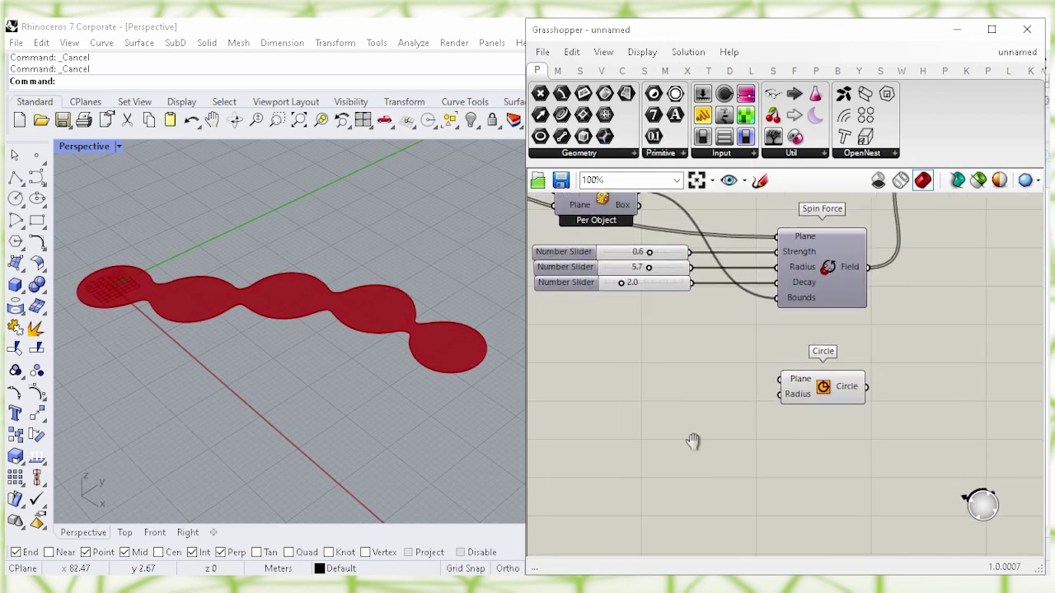
{"action": "double_click", "coordinate": [673, 429]}
{"action": "type", "text": "1.54"}
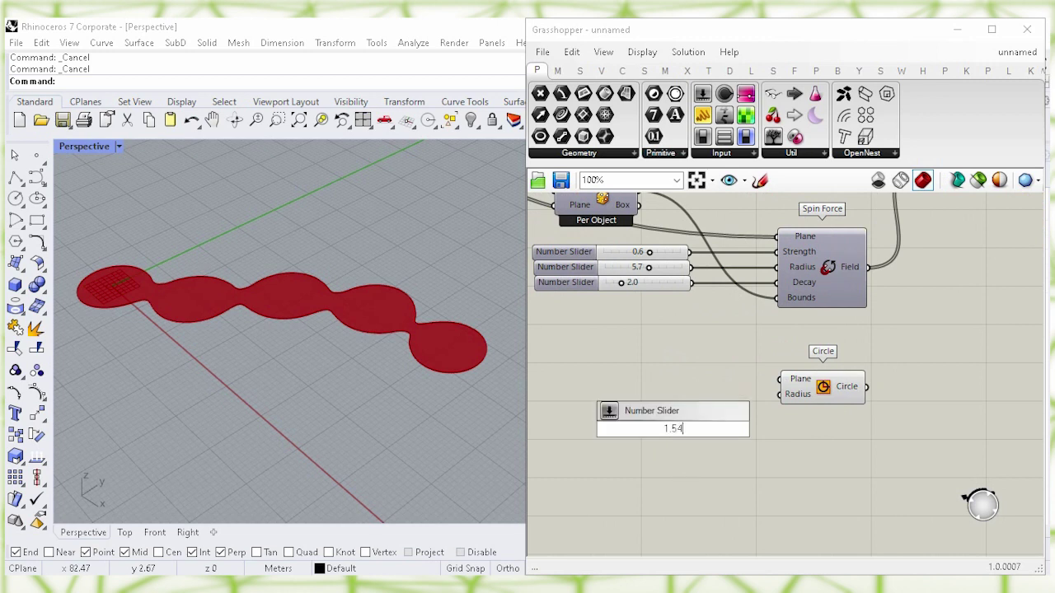
{"action": "key", "text": "Return"}
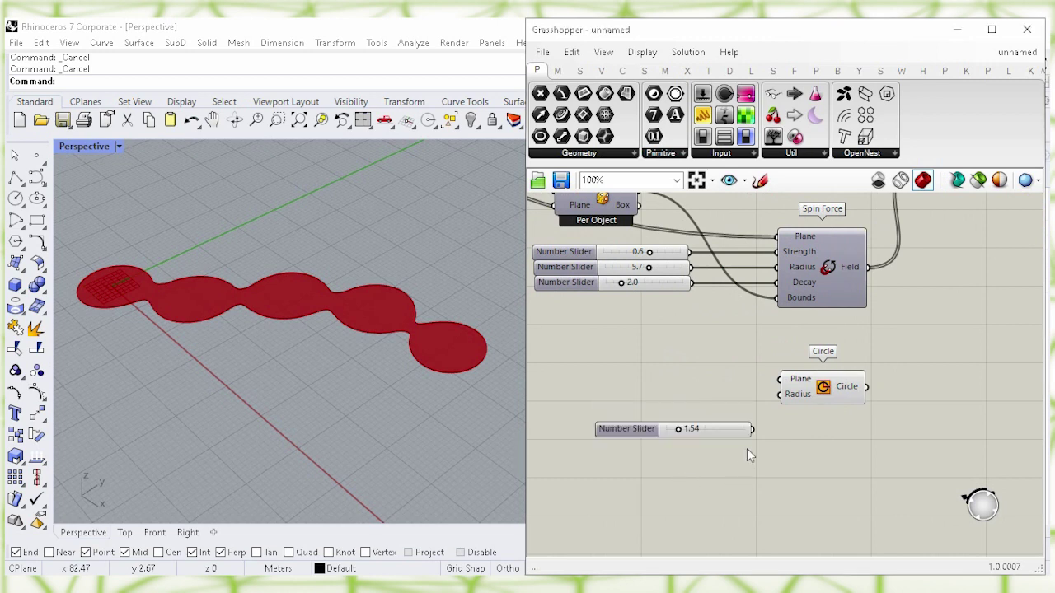
{"action": "left_click_drag", "start_coordinate": [752, 428], "coordinate": [804, 378]}
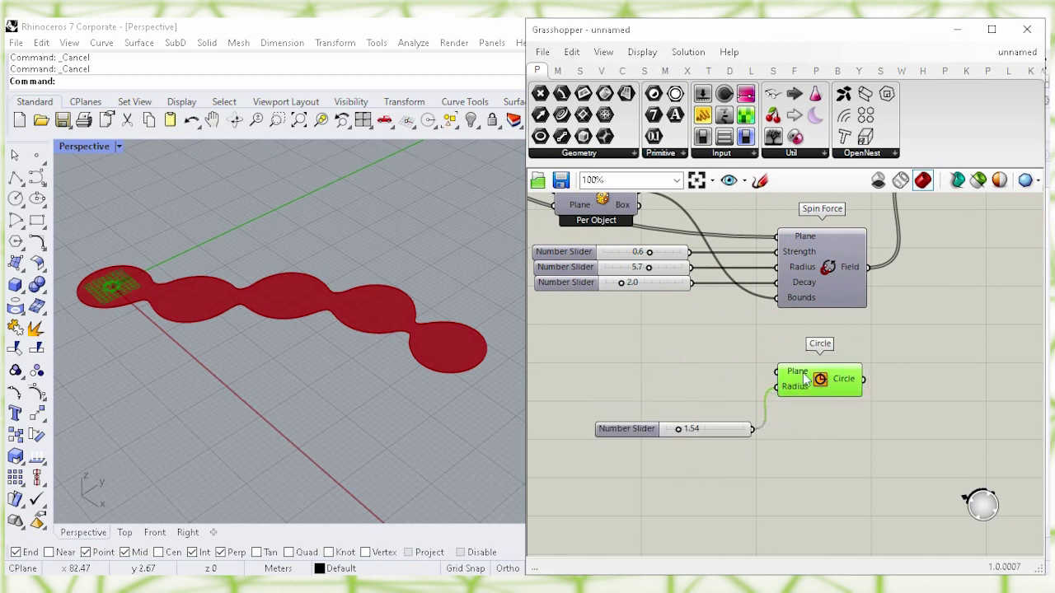
{"action": "left_click", "coordinate": [631, 365]}
Step: Connect the Points output of the existing Divide Curve to the Plane input of Circle
{"action": "right_click_drag", "start_coordinate": [624, 350], "coordinate": [793, 446]}
{"action": "right_click_drag", "start_coordinate": [602, 299], "coordinate": [763, 448]}
{"action": "right_click_drag", "start_coordinate": [626, 335], "coordinate": [798, 384]}
{"action": "right_click_drag", "start_coordinate": [611, 369], "coordinate": [832, 361]}
{"action": "right_click_drag", "start_coordinate": [684, 439], "coordinate": [692, 464]}
{"action": "right_click_drag", "start_coordinate": [632, 375], "coordinate": [844, 388]}
{"action": "left_click", "coordinate": [860, 308]}
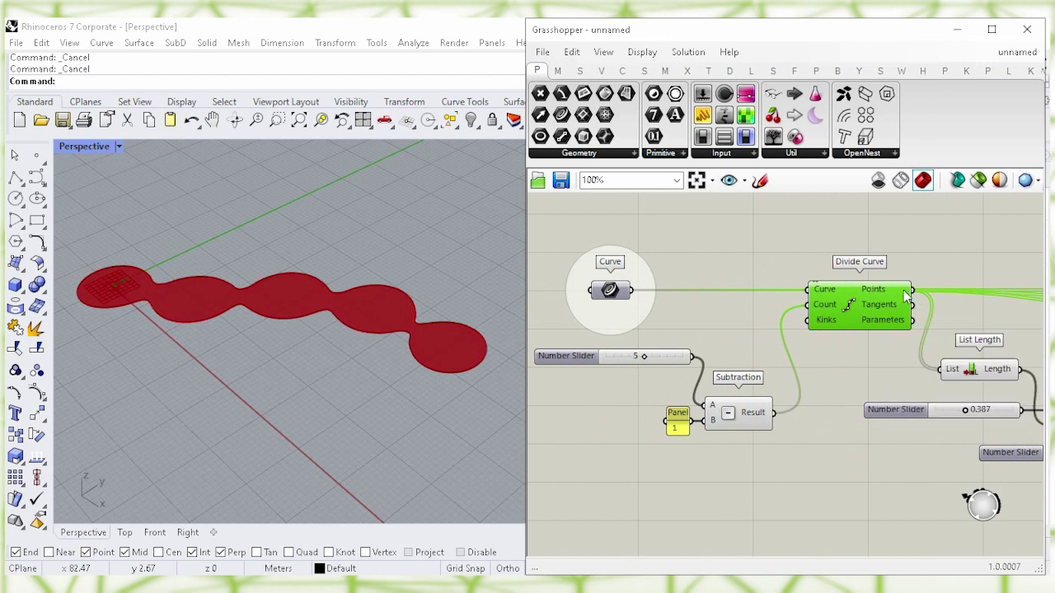
{"action": "left_click_drag", "start_coordinate": [913, 282], "coordinate": [787, 516]}
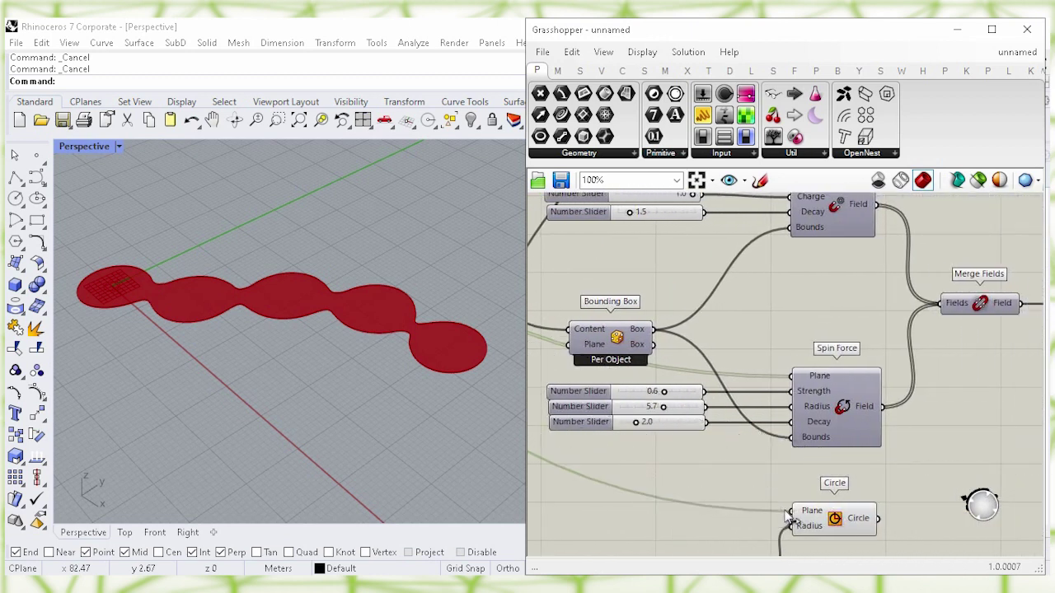
{"action": "left_click", "coordinate": [812, 517]}
{"action": "left_click_drag", "start_coordinate": [742, 529], "coordinate": [758, 487]}
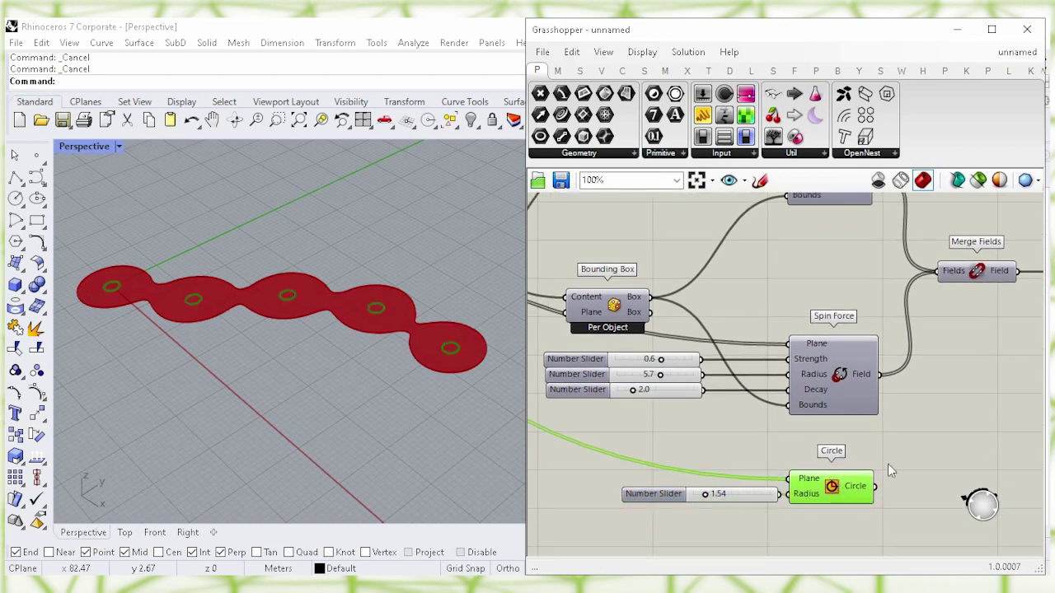
Step: Move the Field Line component closer to Merge Fields
{"action": "left_click", "coordinate": [921, 439]}
{"action": "right_click_drag", "start_coordinate": [922, 439], "coordinate": [652, 426]}
{"action": "left_click", "coordinate": [956, 337]}
{"action": "left_click_drag", "start_coordinate": [961, 337], "coordinate": [872, 326]}
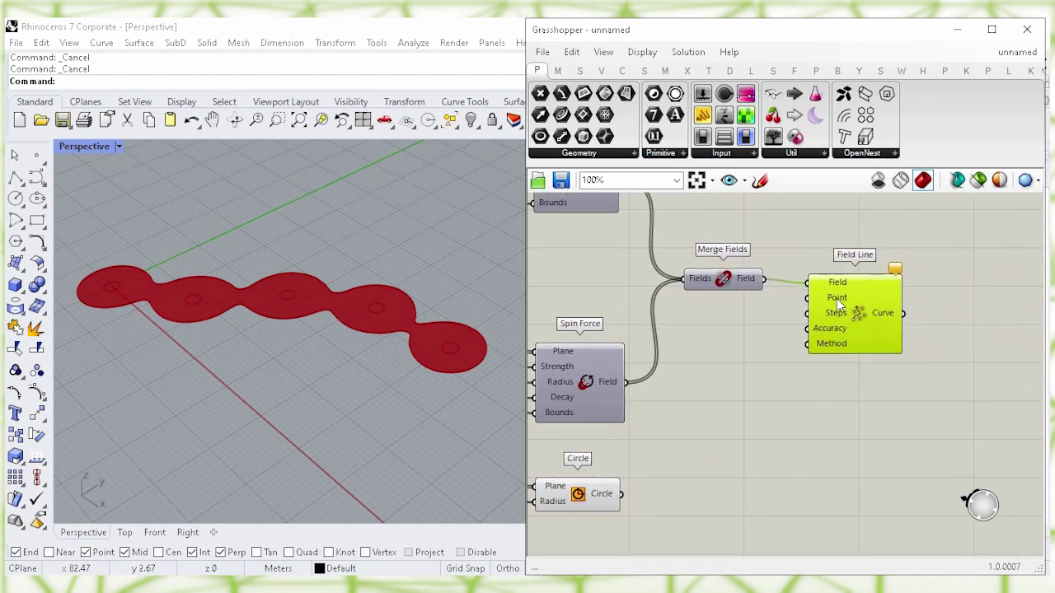
Step: Add a second Divide Curve component, the one for equal length segments, beside Circle
{"action": "left_click", "coordinate": [726, 425]}
{"action": "right_click_drag", "start_coordinate": [740, 449], "coordinate": [742, 401]}
{"action": "double_click", "coordinate": [736, 407]}
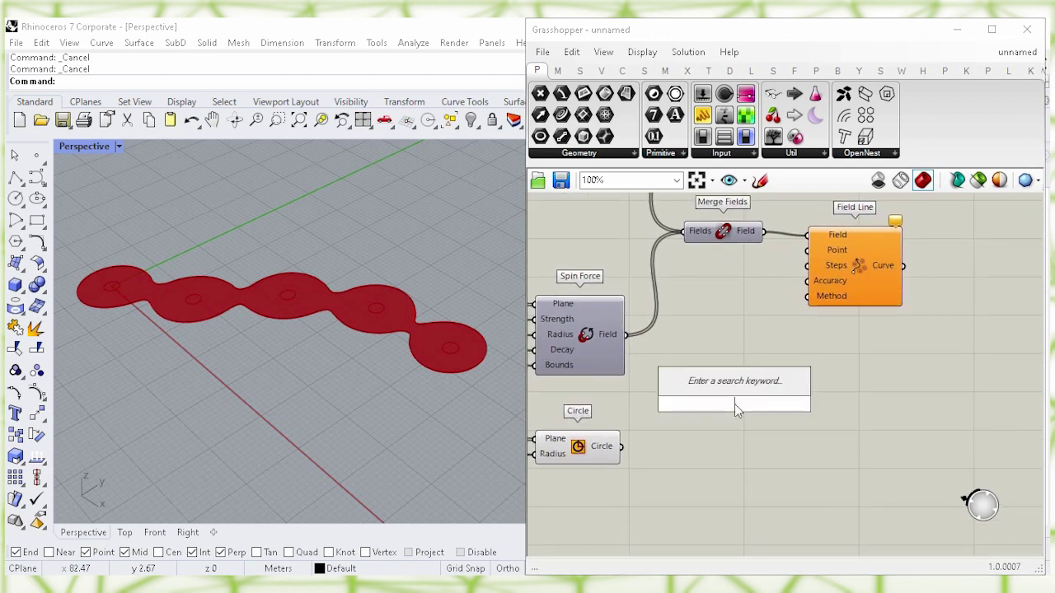
{"action": "type", "text": "divi"}
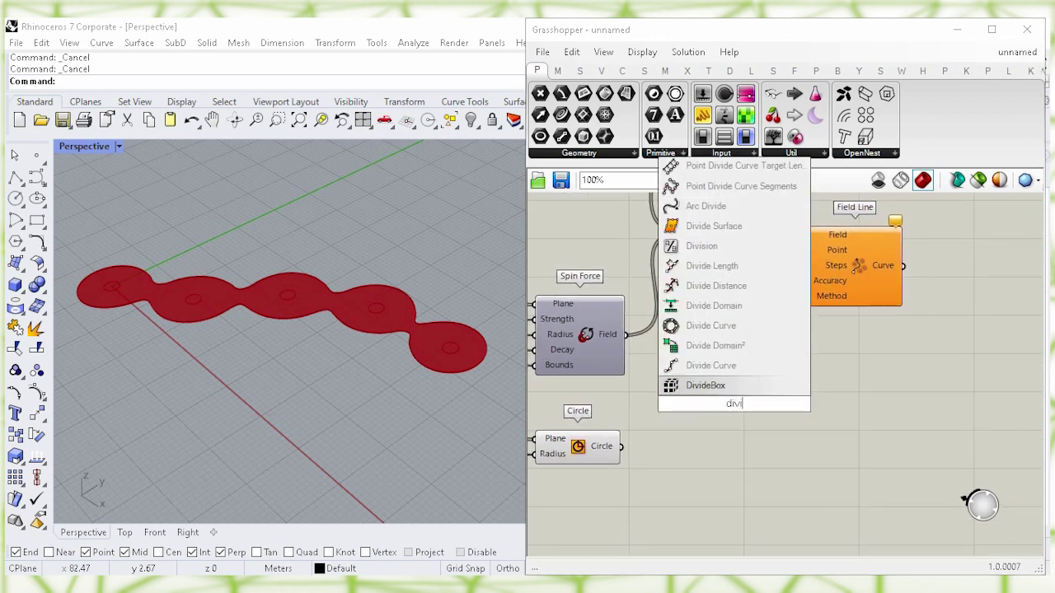
{"action": "type", "text": "de c"}
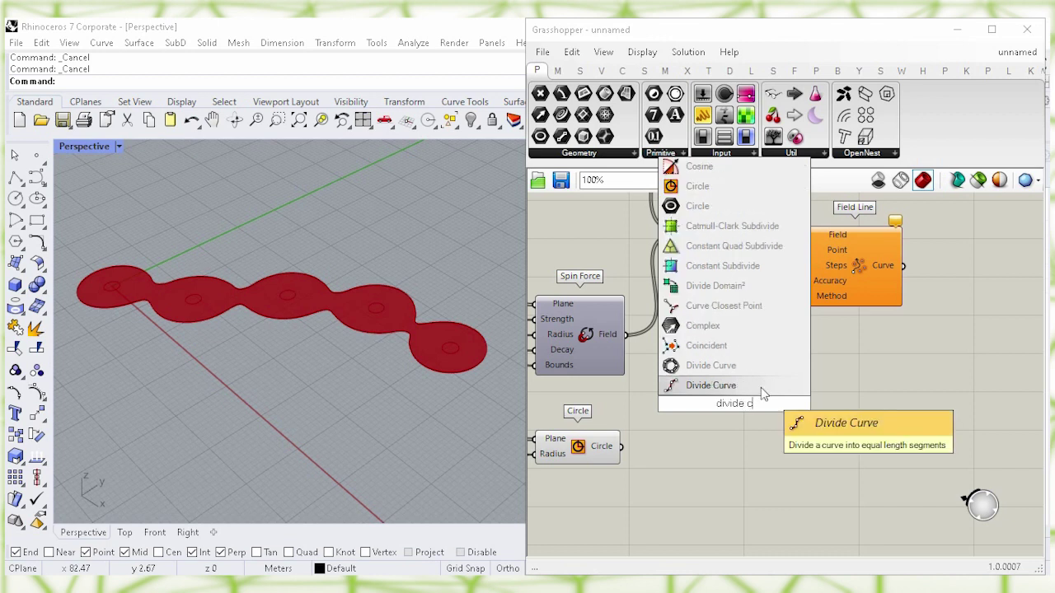
{"action": "left_click", "coordinate": [762, 391]}
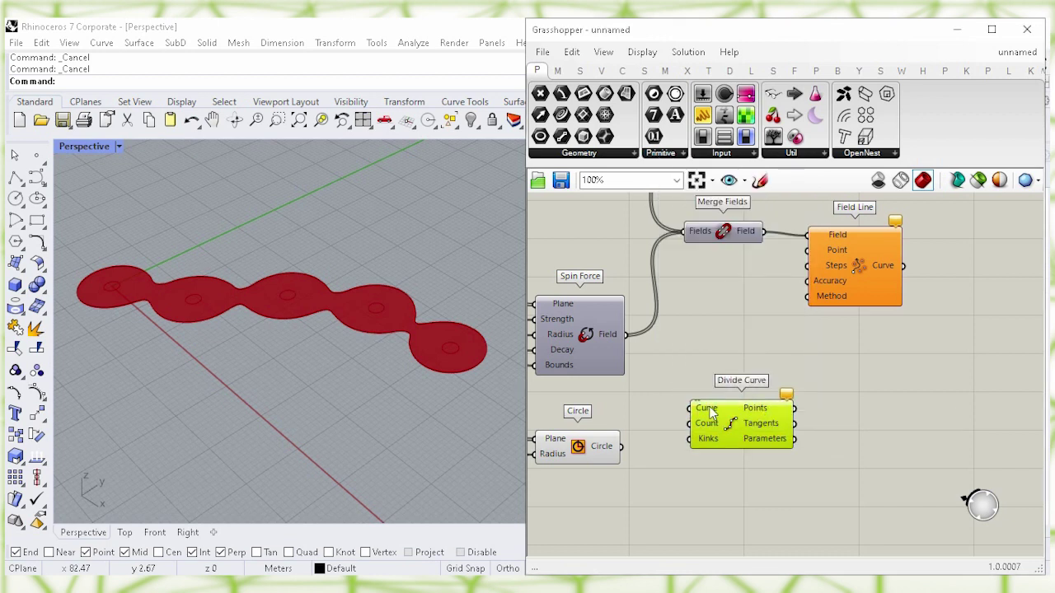
Step: Turn off the preview of the Circle component
{"action": "left_click", "coordinate": [579, 446]}
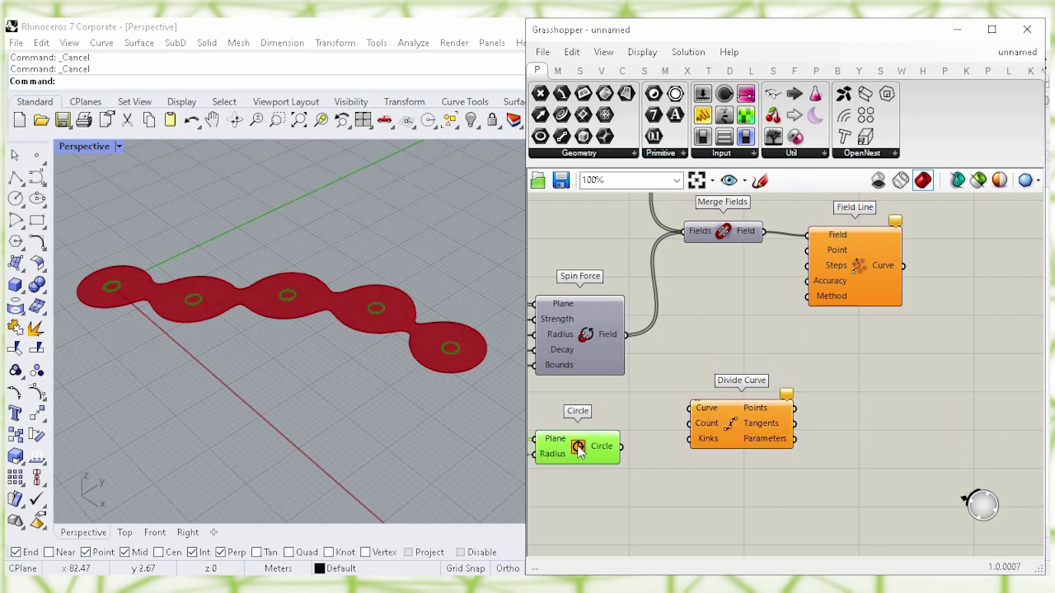
{"action": "right_click", "coordinate": [580, 447]}
{"action": "left_click", "coordinate": [736, 478]}
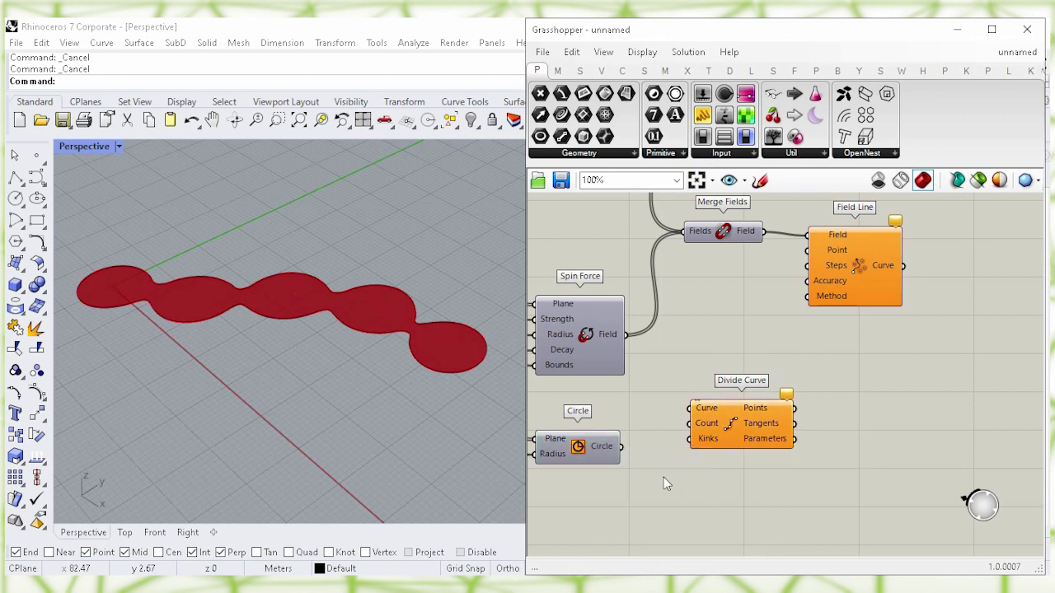
Step: Connect the Circle output to the Curve input of the new Divide Curve and move that component farther away
{"action": "left_click_drag", "start_coordinate": [621, 446], "coordinate": [691, 408]}
{"action": "left_click", "coordinate": [749, 417]}
{"action": "left_click", "coordinate": [683, 499]}
{"action": "right_click_drag", "start_coordinate": [683, 499], "coordinate": [714, 334]}
{"action": "left_click_drag", "start_coordinate": [788, 245], "coordinate": [853, 288]}
{"action": "left_click", "coordinate": [693, 368]}
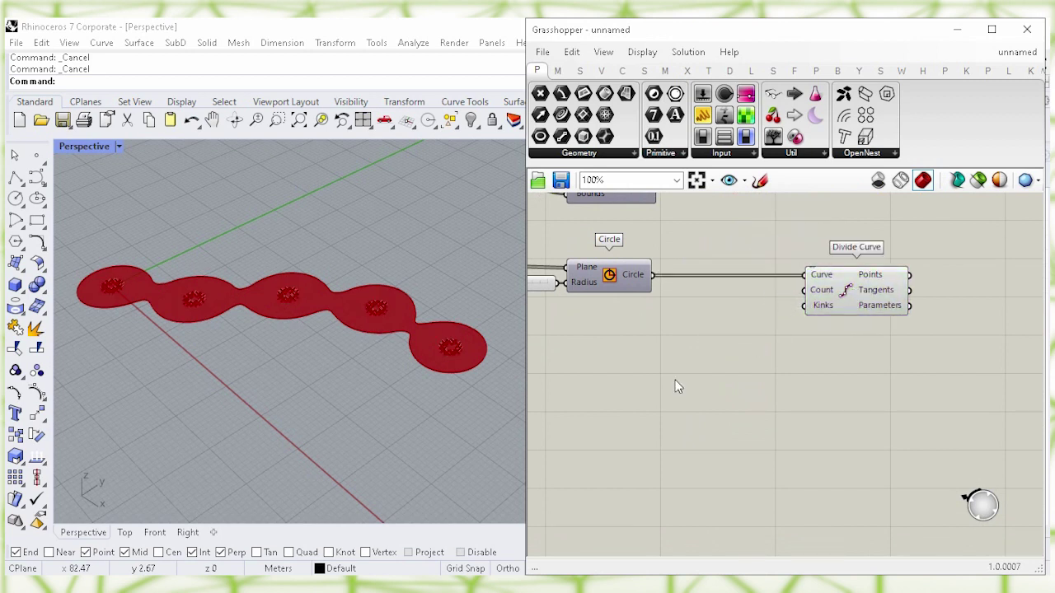
Step: Add a Number Slider set to 6 and connect it to the Count input of the new Divide Curve
{"action": "double_click", "coordinate": [676, 380]}
{"action": "type", "text": "6"}
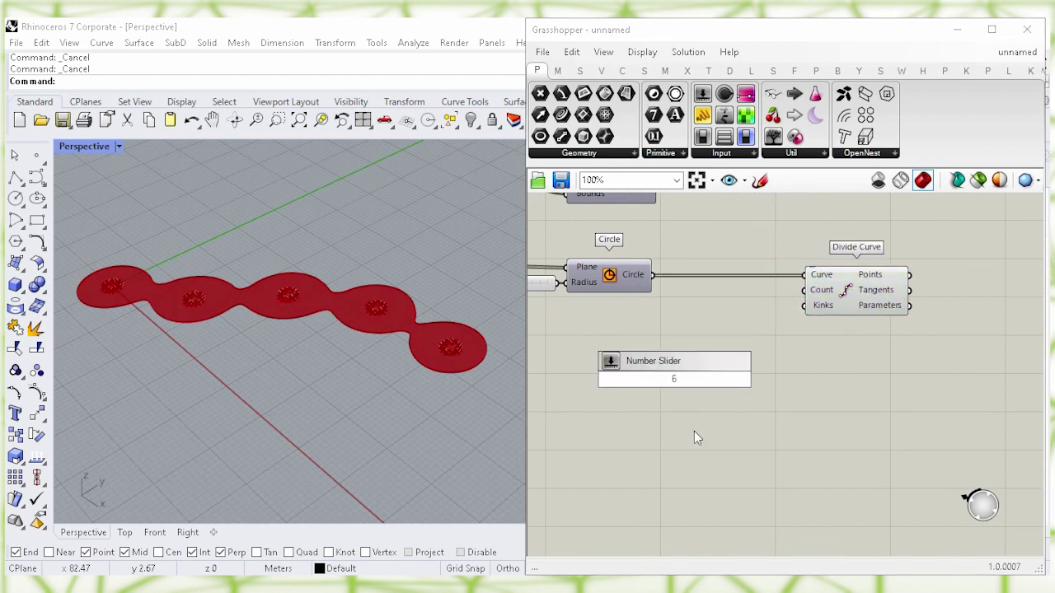
{"action": "key", "text": "Return"}
{"action": "left_click_drag", "start_coordinate": [672, 379], "coordinate": [636, 311]}
{"action": "left_click", "coordinate": [696, 376]}
{"action": "left_click_drag", "start_coordinate": [718, 311], "coordinate": [777, 288]}
Step: Move Field Line farther from Merge Fields and connect the new Divide Curve's Points output to its Point input
{"action": "left_click", "coordinate": [891, 266]}
{"action": "right_click_drag", "start_coordinate": [891, 266], "coordinate": [803, 404]}
{"action": "left_click", "coordinate": [794, 262]}
{"action": "right_click_drag", "start_coordinate": [793, 262], "coordinate": [799, 326]}
{"action": "left_click_drag", "start_coordinate": [779, 296], "coordinate": [833, 291]}
{"action": "left_click", "coordinate": [695, 491]}
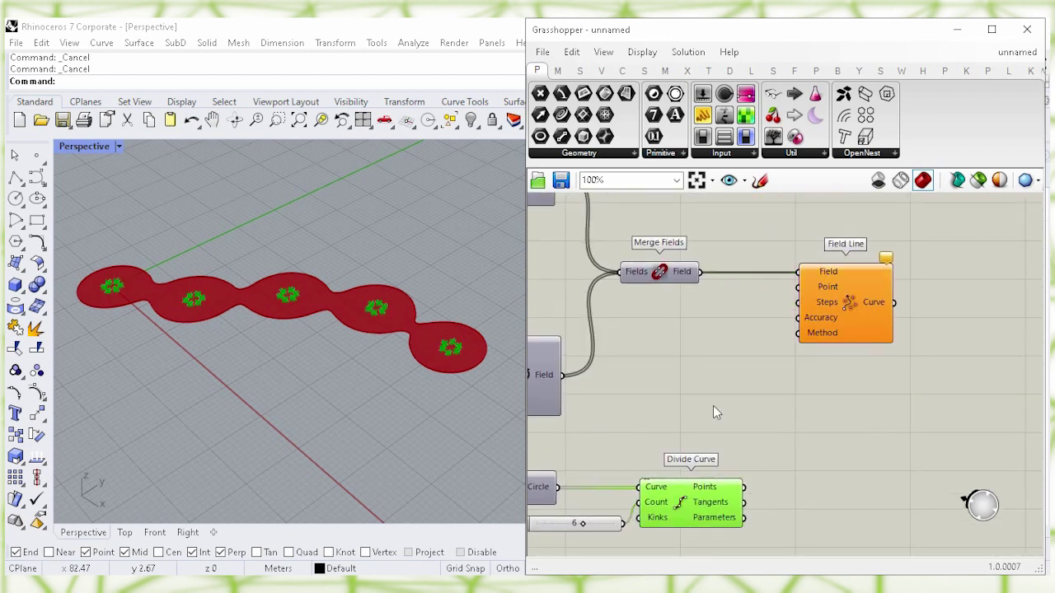
{"action": "left_click_drag", "start_coordinate": [744, 486], "coordinate": [797, 287]}
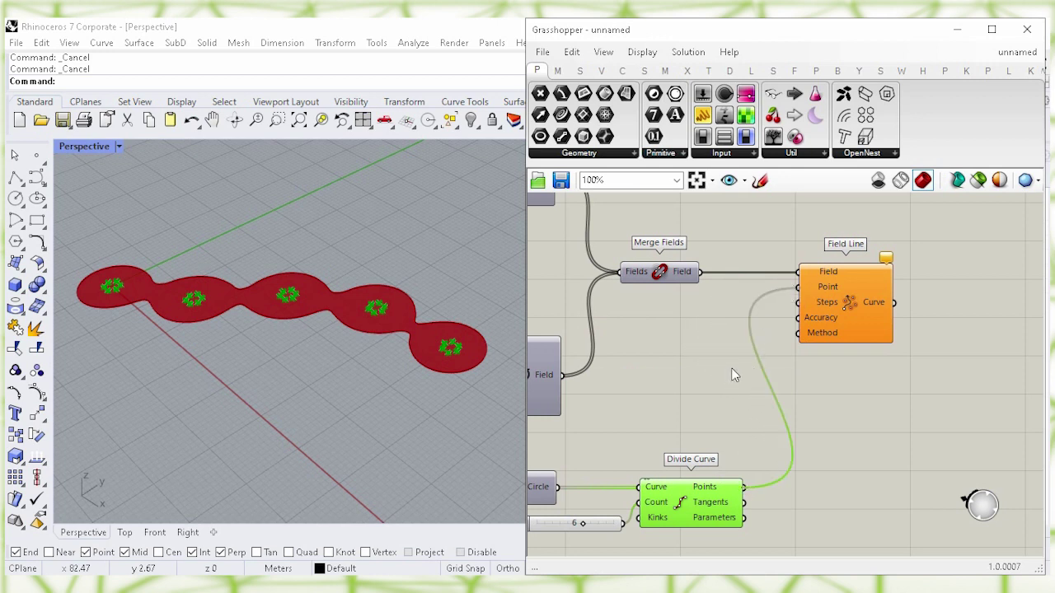
{"action": "left_click", "coordinate": [905, 416]}
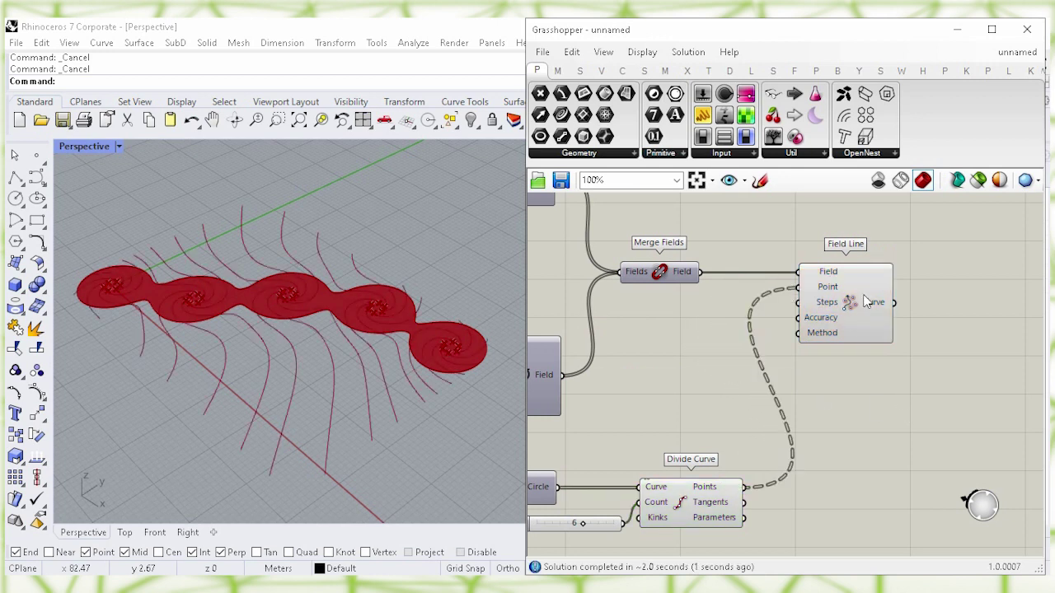
{"action": "left_click", "coordinate": [865, 305]}
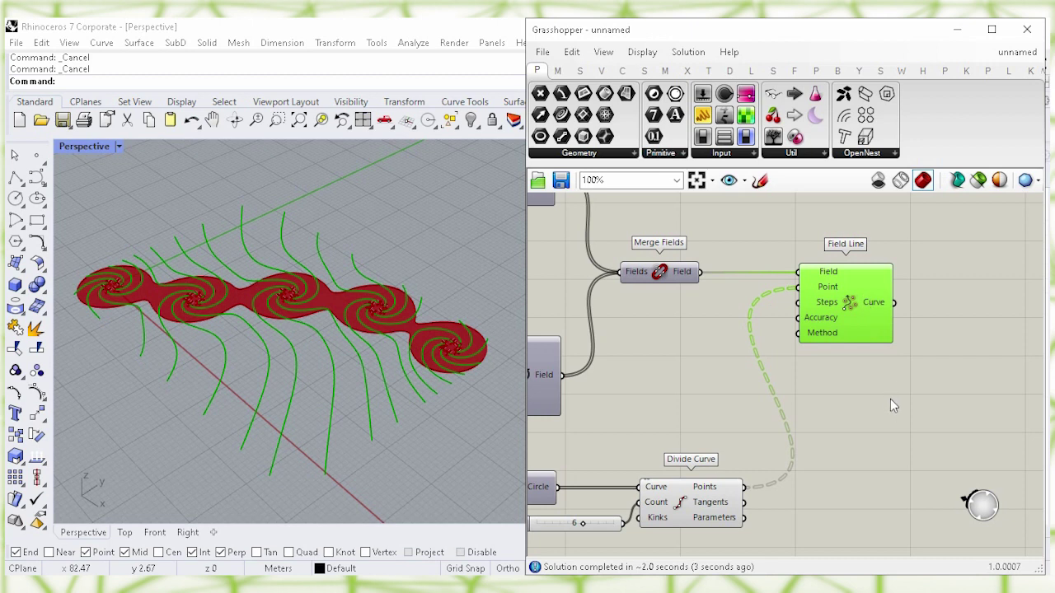
Step: Turn off the preview of the Divide Curve that feeds Field Line
{"action": "left_click", "coordinate": [880, 445]}
{"action": "right_click_drag", "start_coordinate": [790, 464], "coordinate": [804, 441]}
{"action": "left_click", "coordinate": [703, 474]}
{"action": "right_click", "coordinate": [695, 466]}
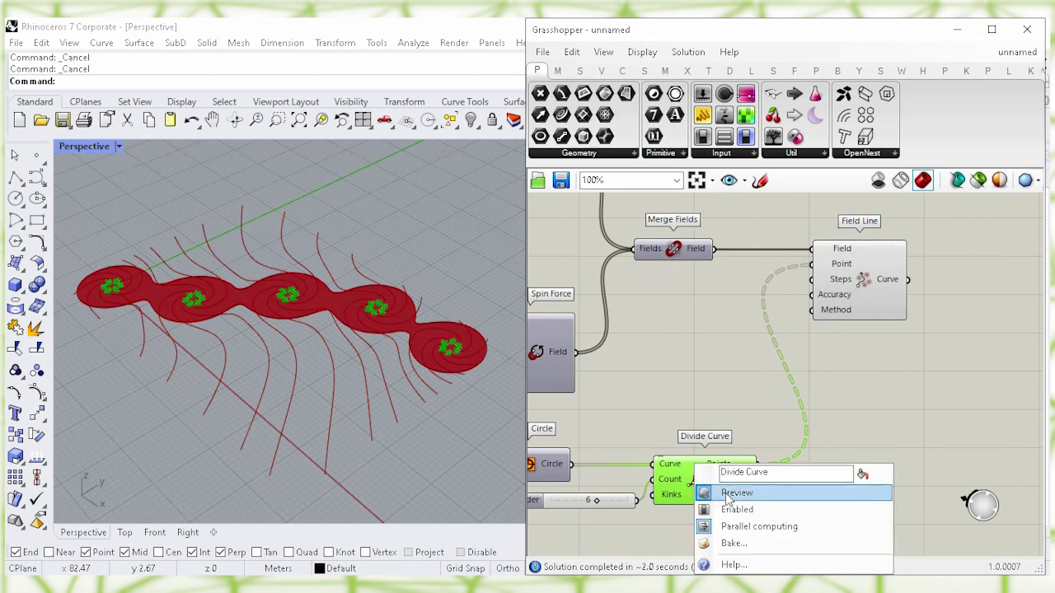
{"action": "left_click", "coordinate": [736, 493]}
Step: Try Count values of 4, 3 and 5 on the circle's Divide Curve and return the slider to 6
{"action": "right_click_drag", "start_coordinate": [826, 470], "coordinate": [873, 413]}
{"action": "left_click", "coordinate": [728, 424]}
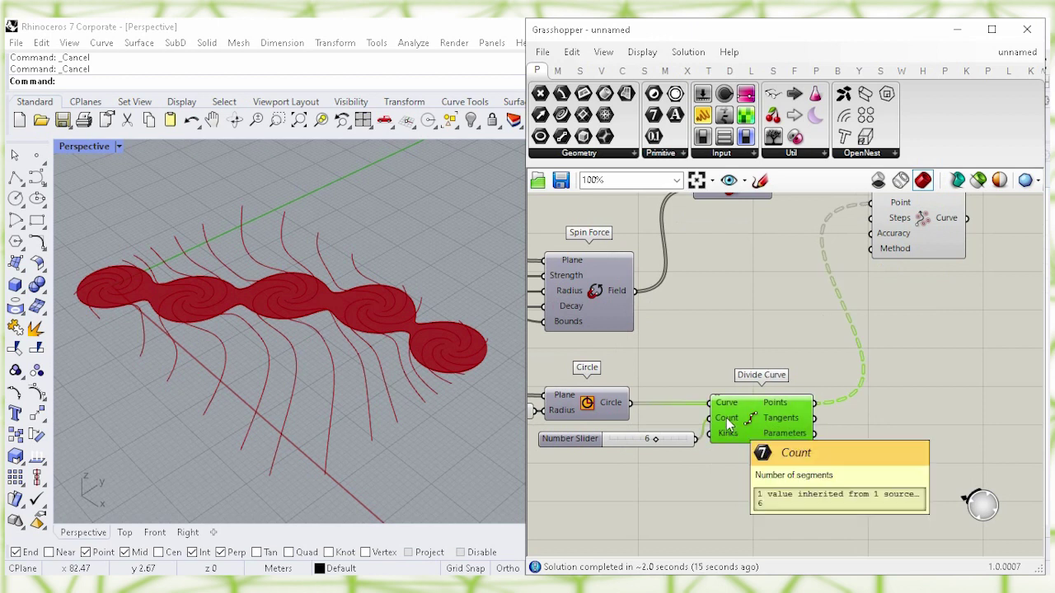
{"action": "left_click_drag", "start_coordinate": [642, 444], "coordinate": [652, 469]}
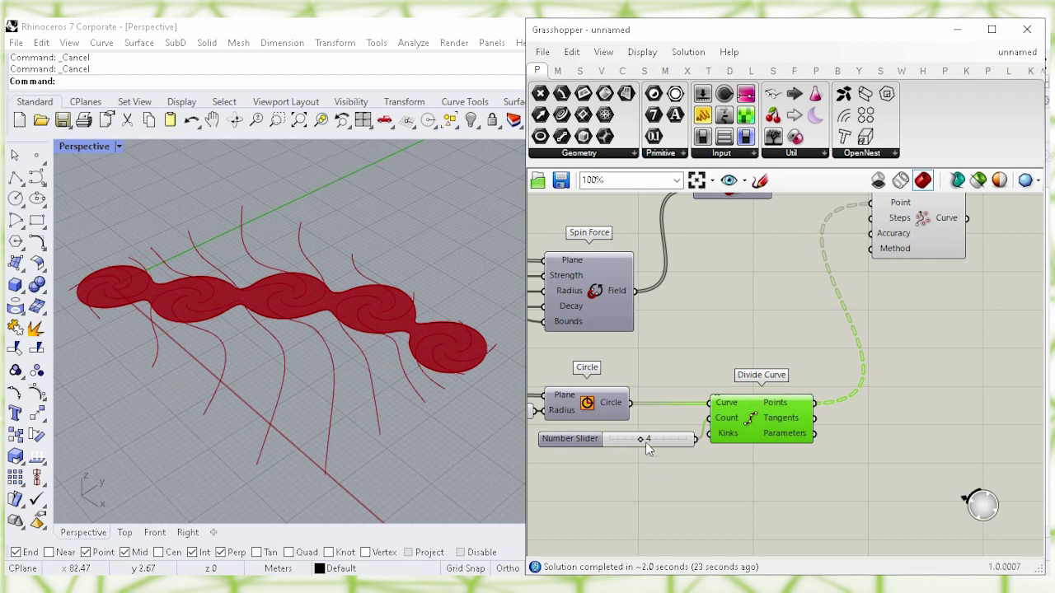
{"action": "left_click_drag", "start_coordinate": [635, 444], "coordinate": [648, 481]}
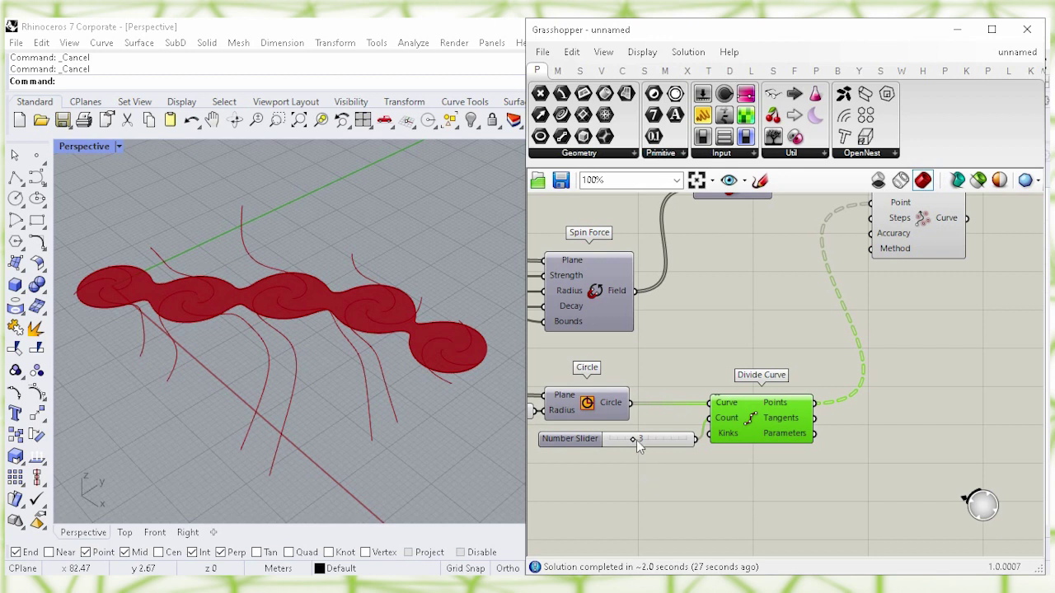
{"action": "left_click_drag", "start_coordinate": [648, 459], "coordinate": [647, 469]}
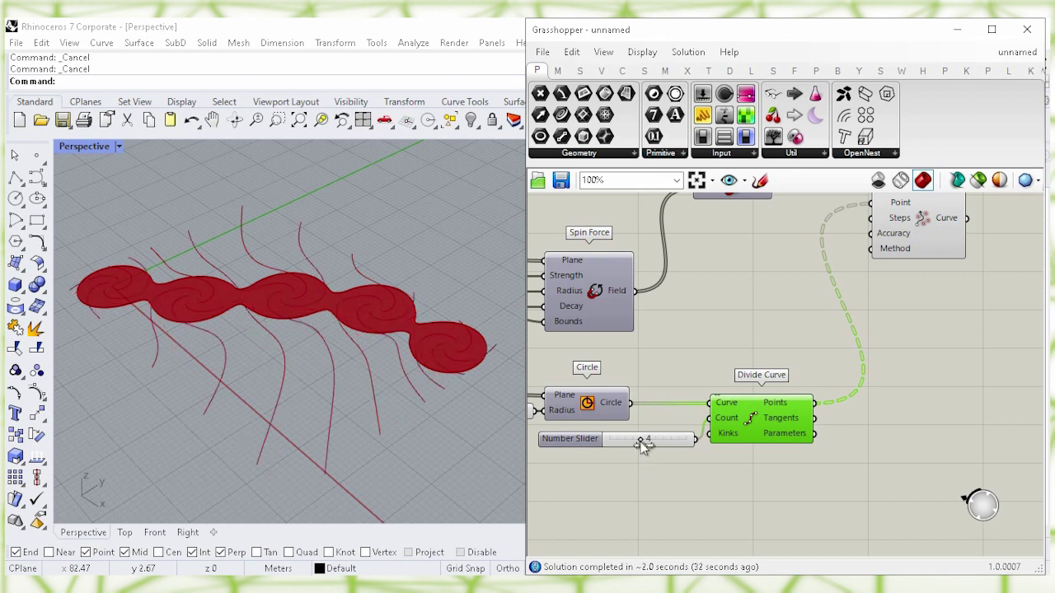
{"action": "left_click_drag", "start_coordinate": [652, 458], "coordinate": [659, 453]}
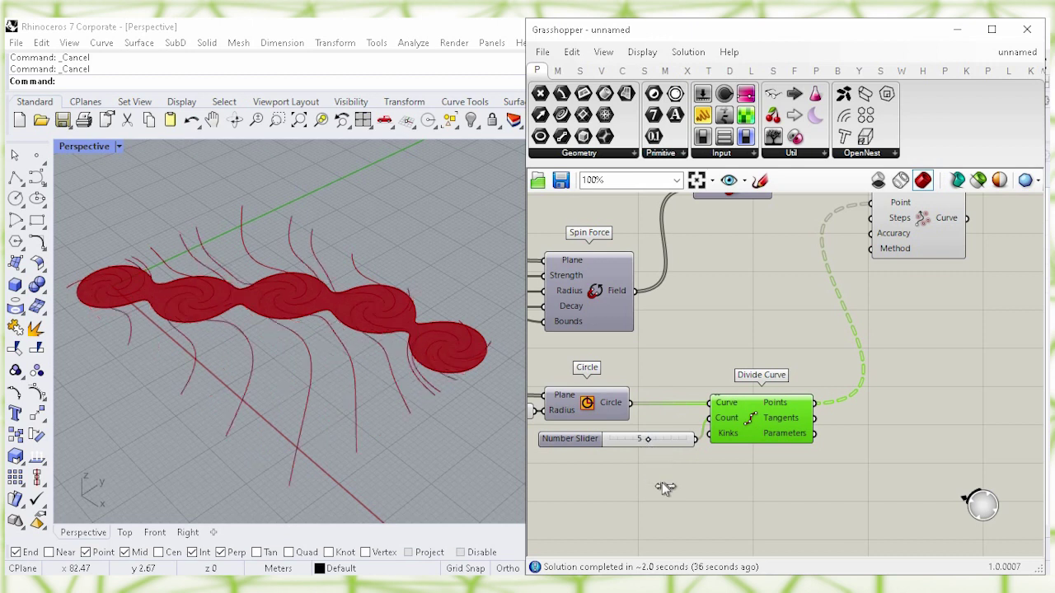
Step: Try larger Circle radii of 1.64, 1.74 and 1.94 with the Radius slider
{"action": "left_click", "coordinate": [717, 347]}
{"action": "right_click_drag", "start_coordinate": [739, 332], "coordinate": [800, 325]}
{"action": "left_click", "coordinate": [686, 386]}
{"action": "right_click_drag", "start_coordinate": [592, 456], "coordinate": [688, 442]}
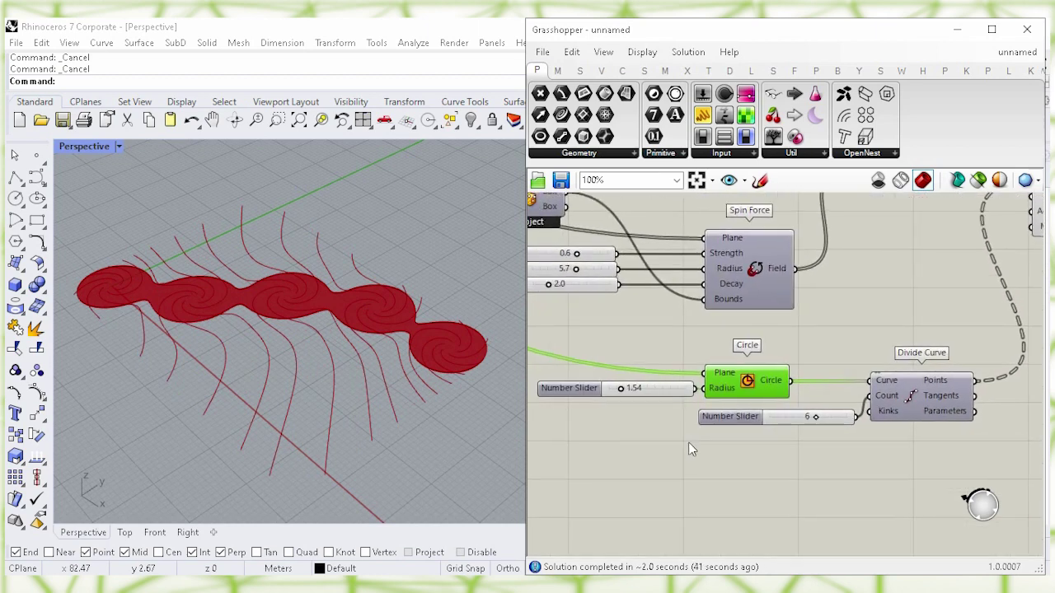
{"action": "left_click", "coordinate": [634, 404]}
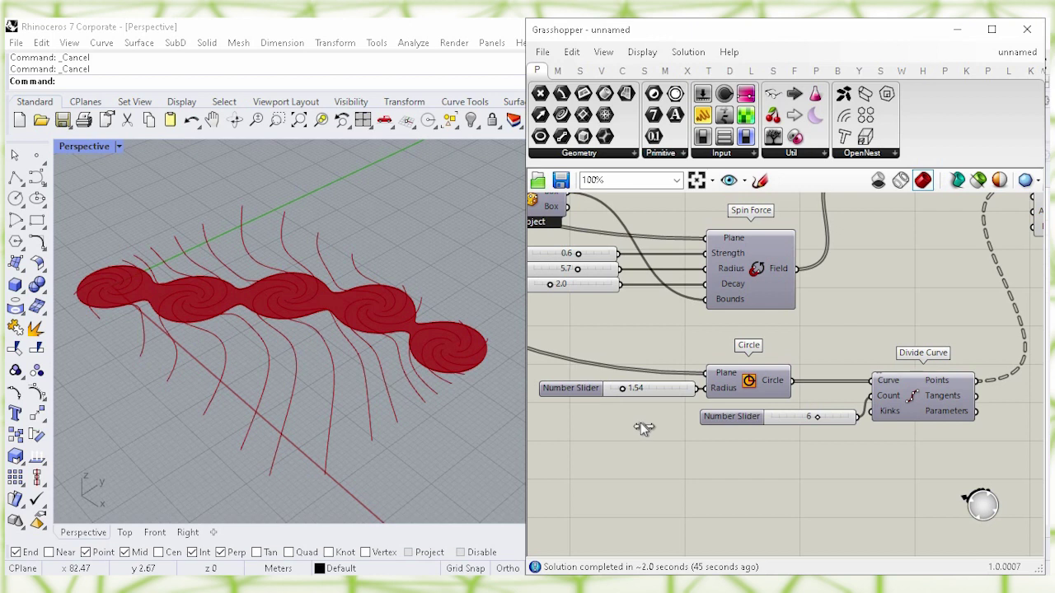
{"action": "left_click_drag", "start_coordinate": [640, 423], "coordinate": [637, 419]}
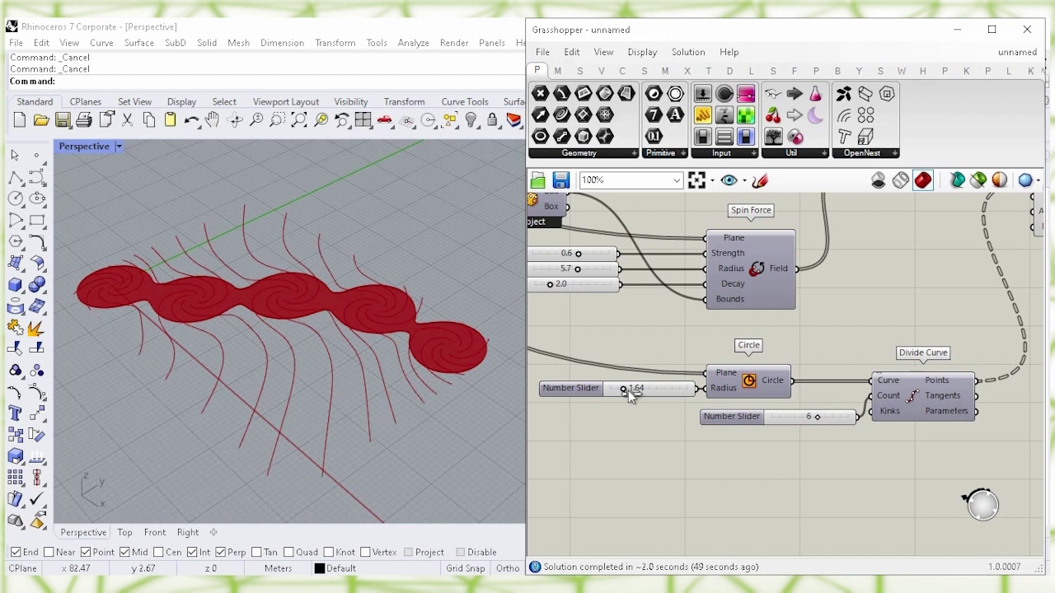
{"action": "left_click_drag", "start_coordinate": [639, 427], "coordinate": [636, 422]}
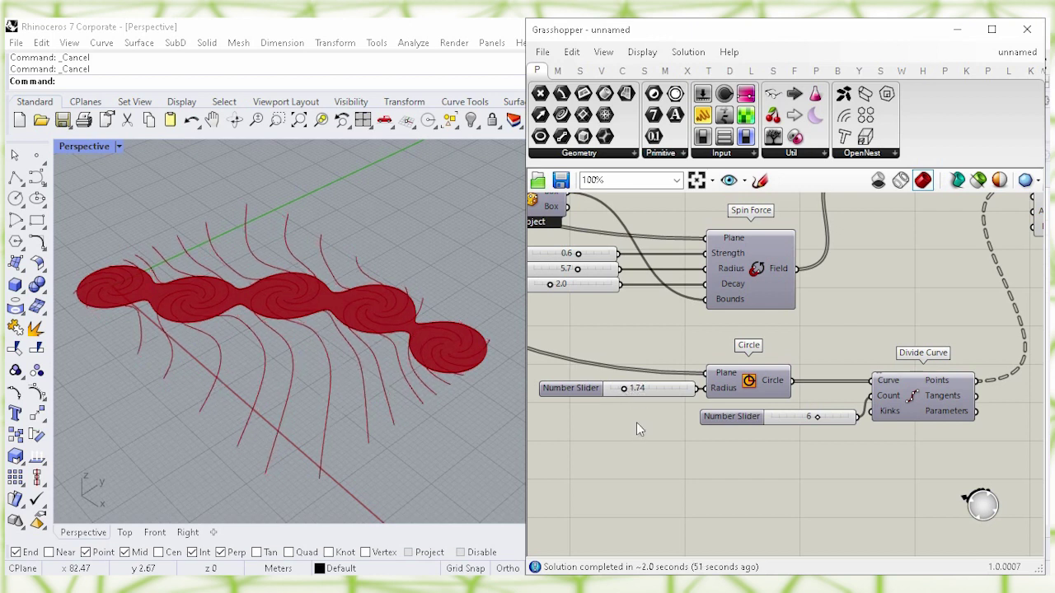
{"action": "left_click_drag", "start_coordinate": [637, 426], "coordinate": [638, 426]}
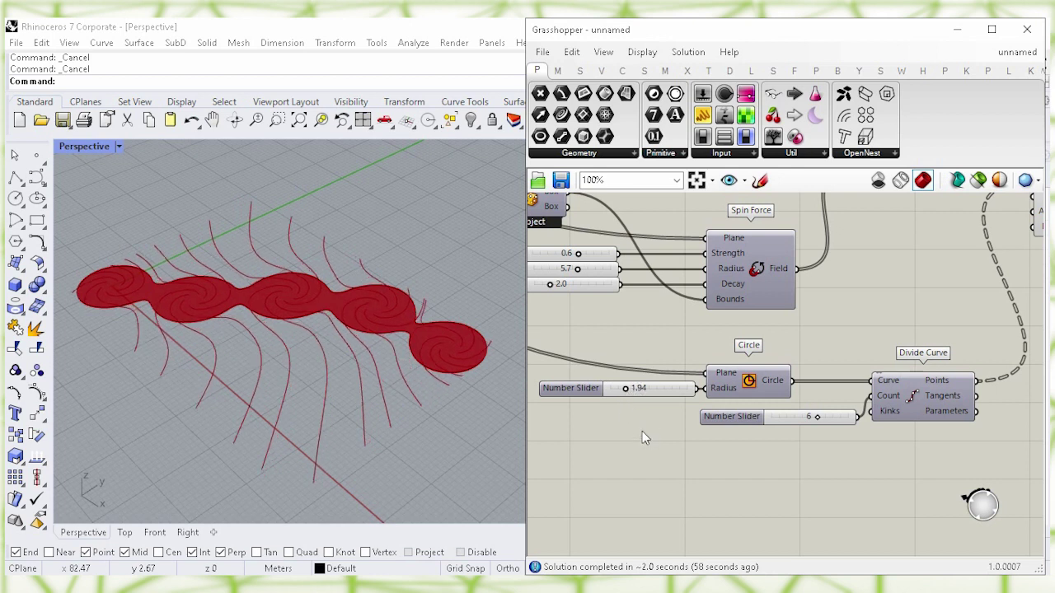
Step: Set the Circle's Radius slider back to 1.54
{"action": "left_click_drag", "start_coordinate": [641, 389], "coordinate": [645, 389]}
{"action": "double_click", "coordinate": [644, 389]}
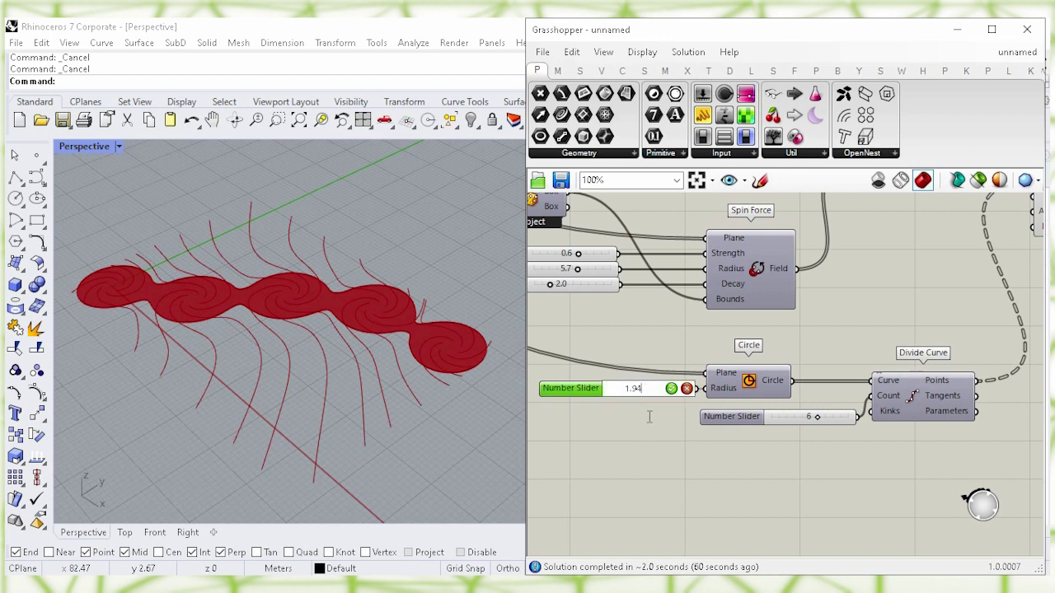
{"action": "key", "text": "BackSpace"}
{"action": "key", "text": "BackSpace"}
{"action": "type", "text": "54"}
{"action": "left_click", "coordinate": [671, 388]}
{"action": "left_click", "coordinate": [667, 424]}
Step: Lower the Decay slider of Spin Force to 1.9 and on to 0.9
{"action": "right_click_drag", "start_coordinate": [658, 343], "coordinate": [704, 397]}
{"action": "left_click", "coordinate": [769, 339]}
{"action": "right_click_drag", "start_coordinate": [625, 360], "coordinate": [655, 401]}
{"action": "left_click", "coordinate": [656, 405]}
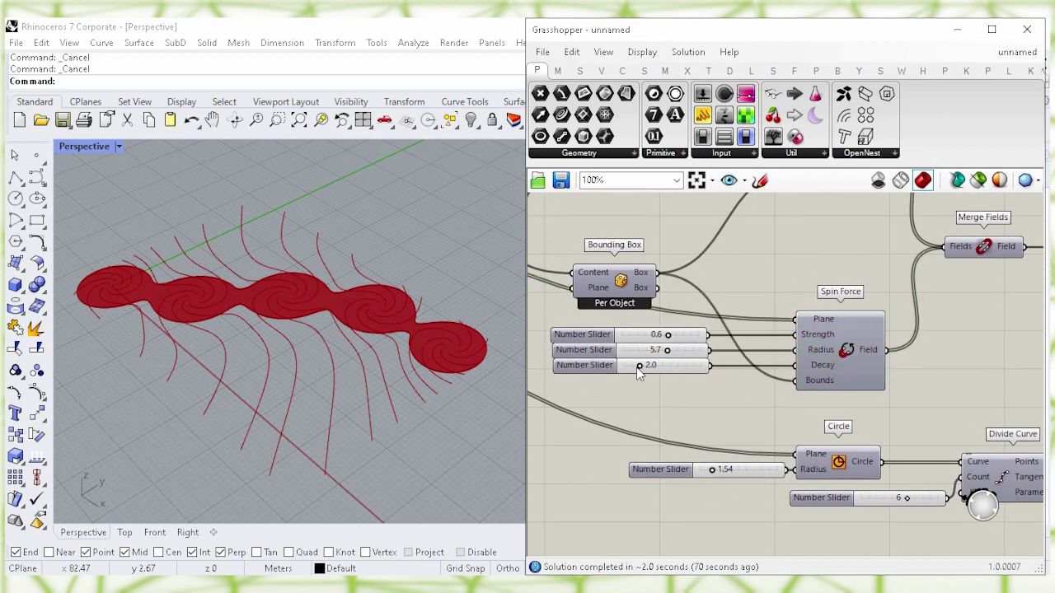
{"action": "left_click_drag", "start_coordinate": [639, 368], "coordinate": [641, 384]}
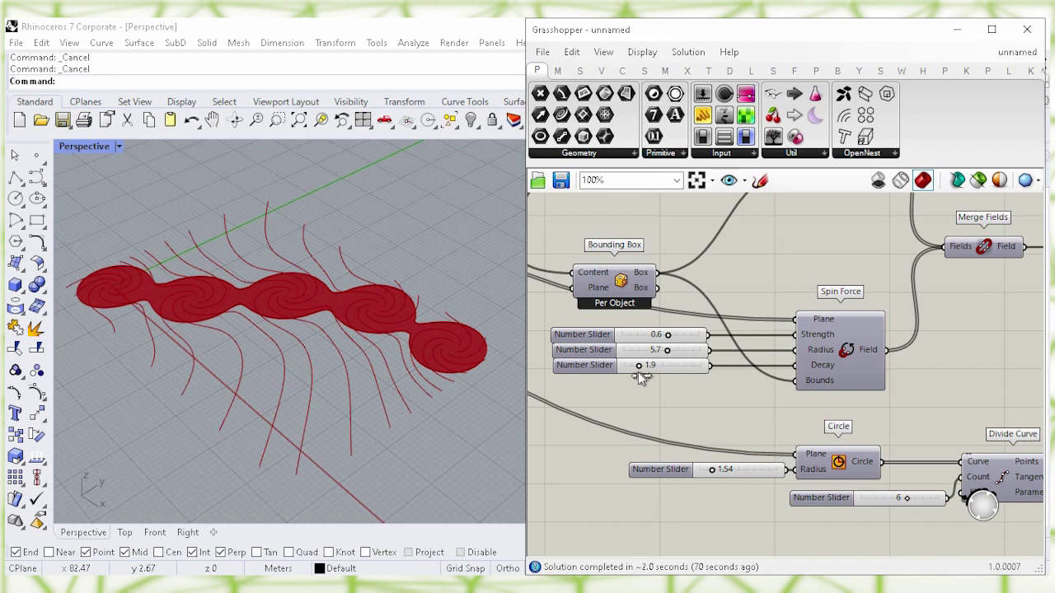
Step: Set the Decay slider of Spin Force to 1.5
{"action": "double_click", "coordinate": [636, 369]}
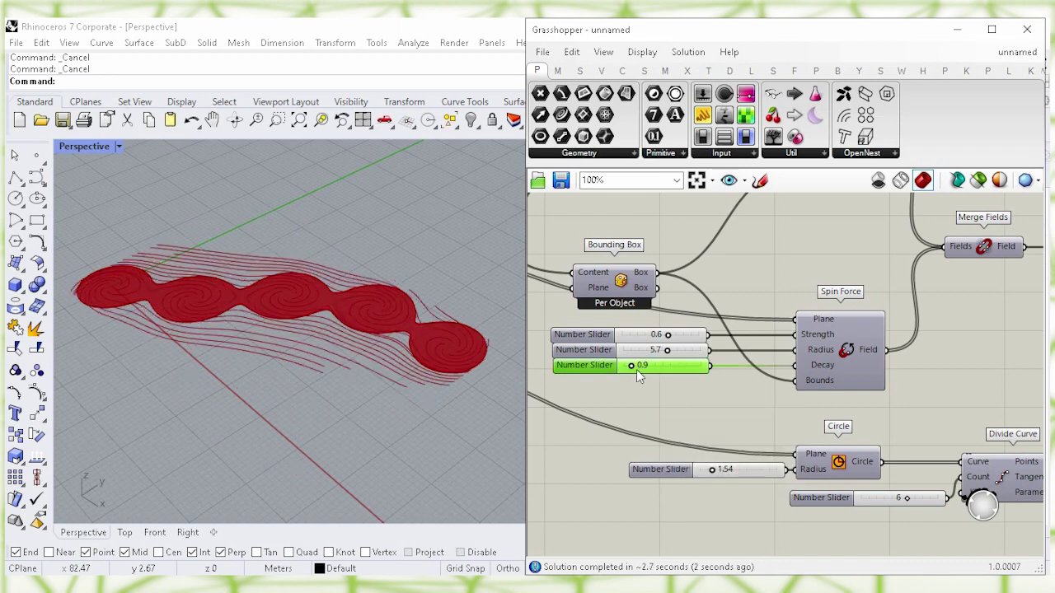
{"action": "key", "text": "ctrl+a"}
{"action": "key", "text": "BackSpace"}
{"action": "type", "text": "1.5"}
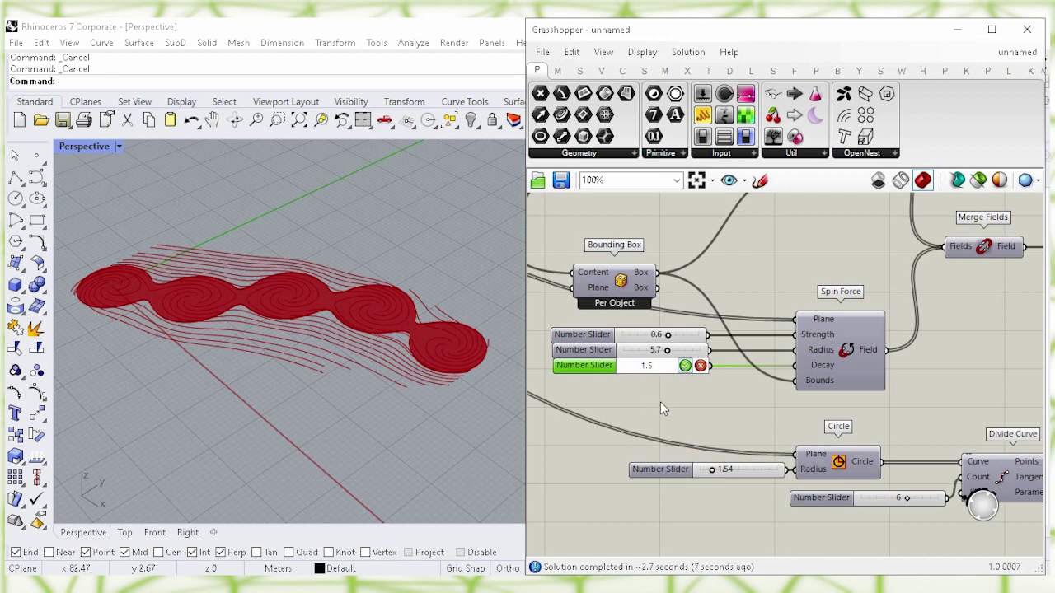
{"action": "key", "text": "Return"}
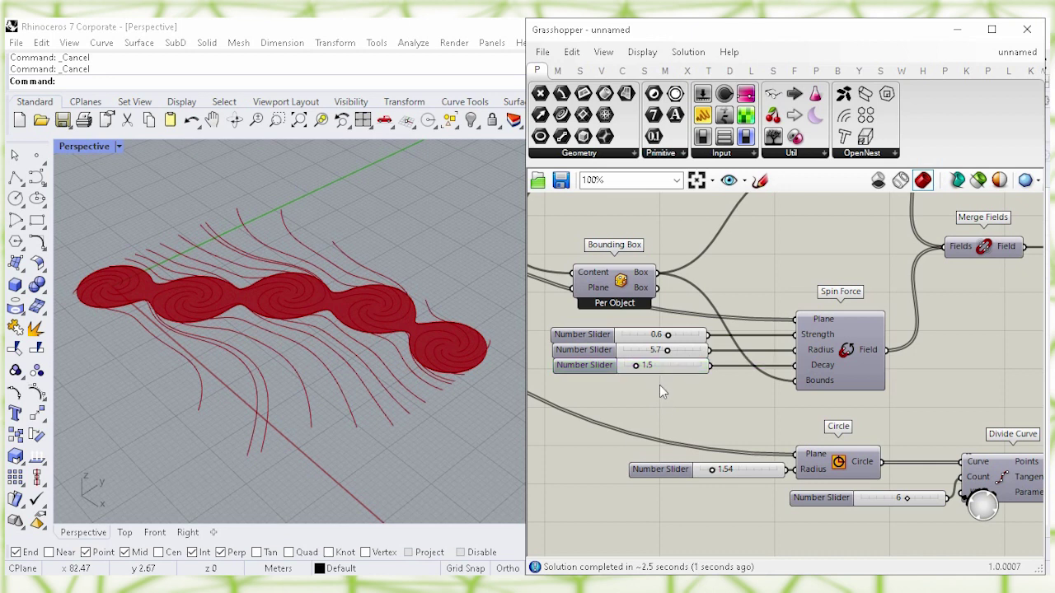
Step: Restore the Decay slider of Spin Force to 2.0
{"action": "double_click", "coordinate": [659, 369]}
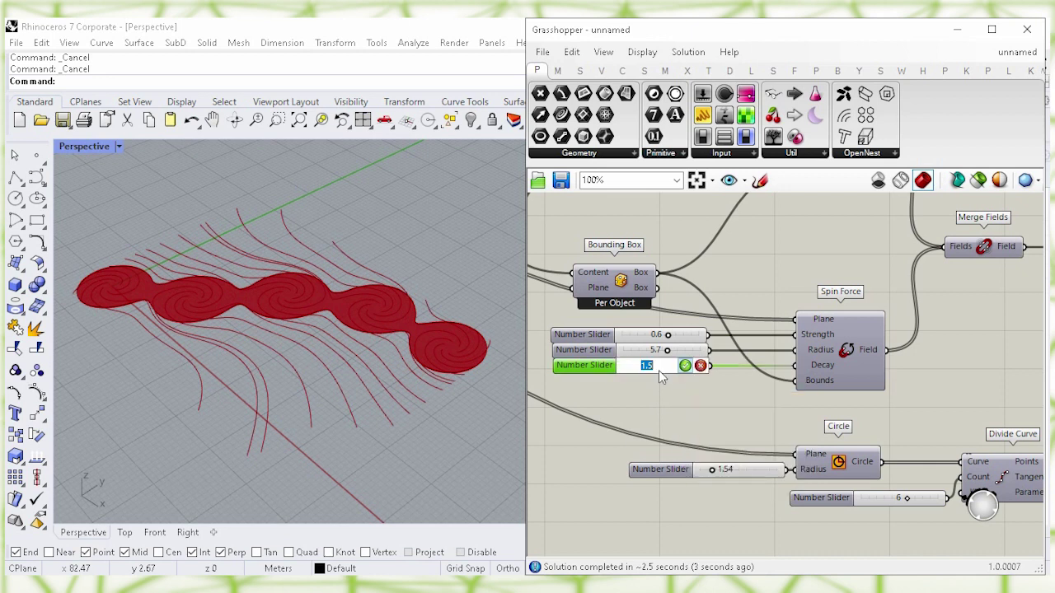
{"action": "type", "text": "2.0"}
{"action": "key", "text": "Return"}
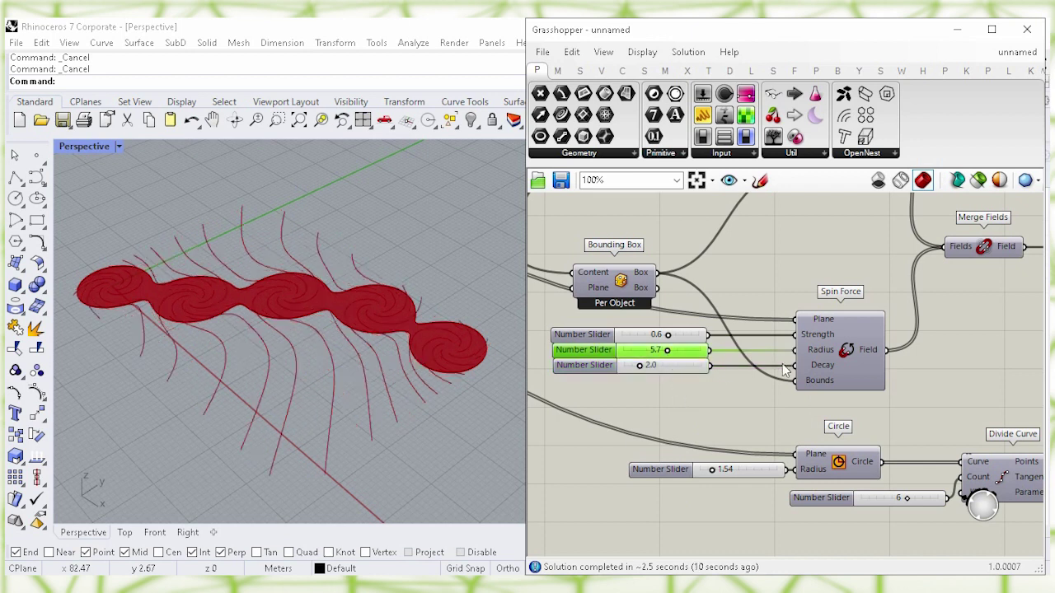
Step: Set the Radius slider of Spin Force to 4.5
{"action": "mouse_move", "coordinate": [819, 352]}
{"action": "left_click", "coordinate": [651, 354]}
{"action": "double_click", "coordinate": [651, 353]}
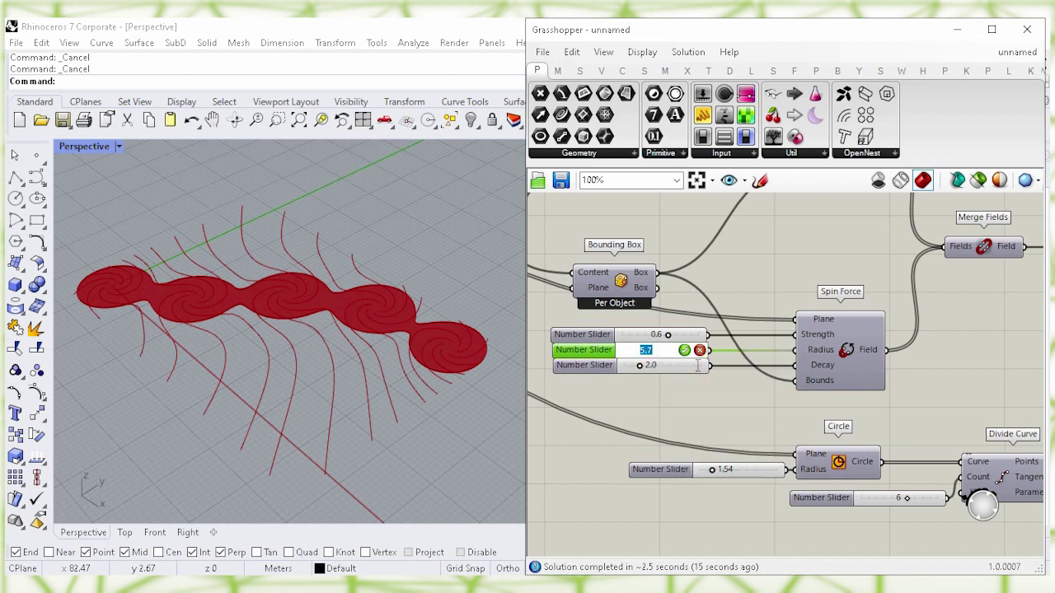
{"action": "type", "text": "4.5"}
{"action": "key", "text": "Return"}
{"action": "left_click", "coordinate": [686, 408]}
Step: Restore the Radius slider of Spin Force to 5.7
{"action": "left_click", "coordinate": [647, 352]}
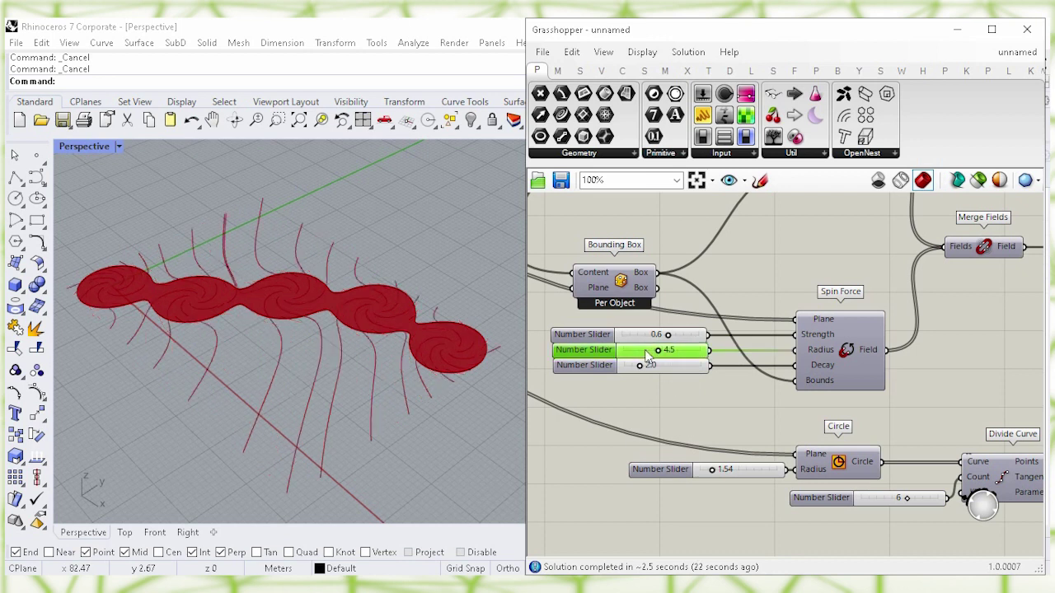
{"action": "double_click", "coordinate": [647, 353]}
{"action": "type", "text": "5.7"}
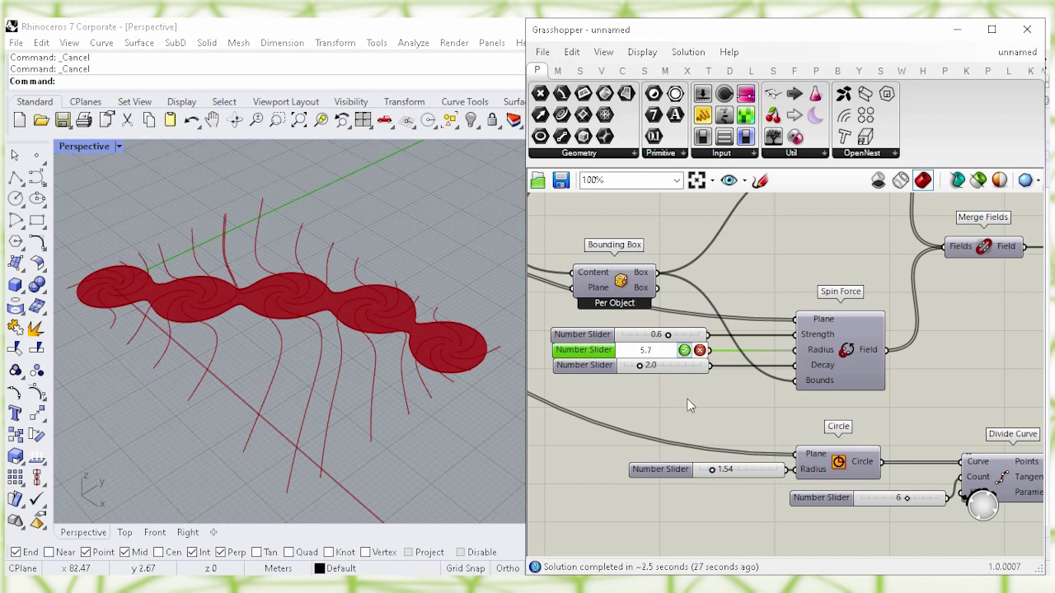
{"action": "key", "text": "Return"}
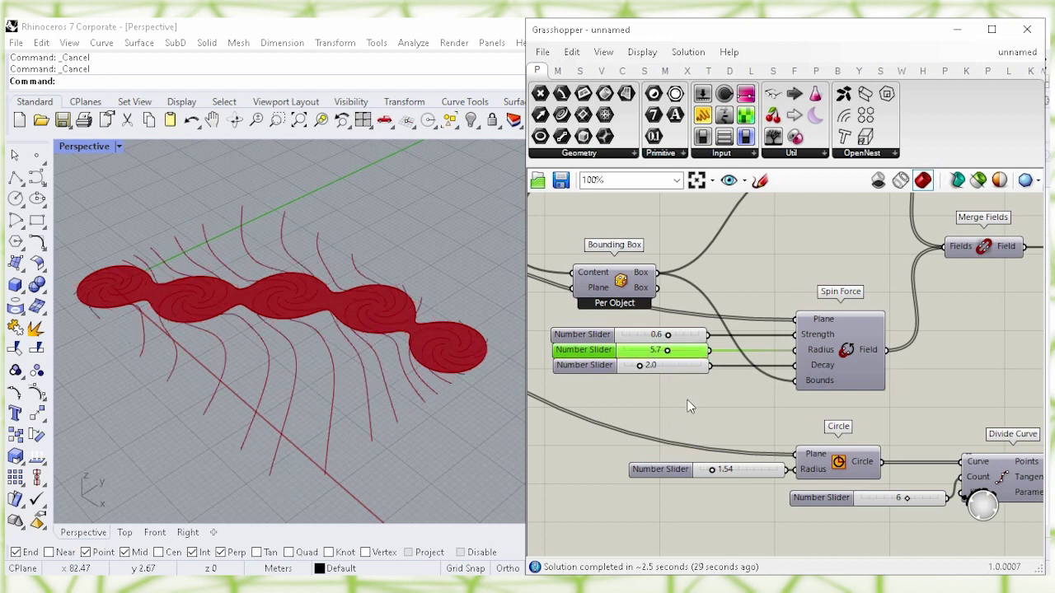
{"action": "left_click", "coordinate": [752, 330]}
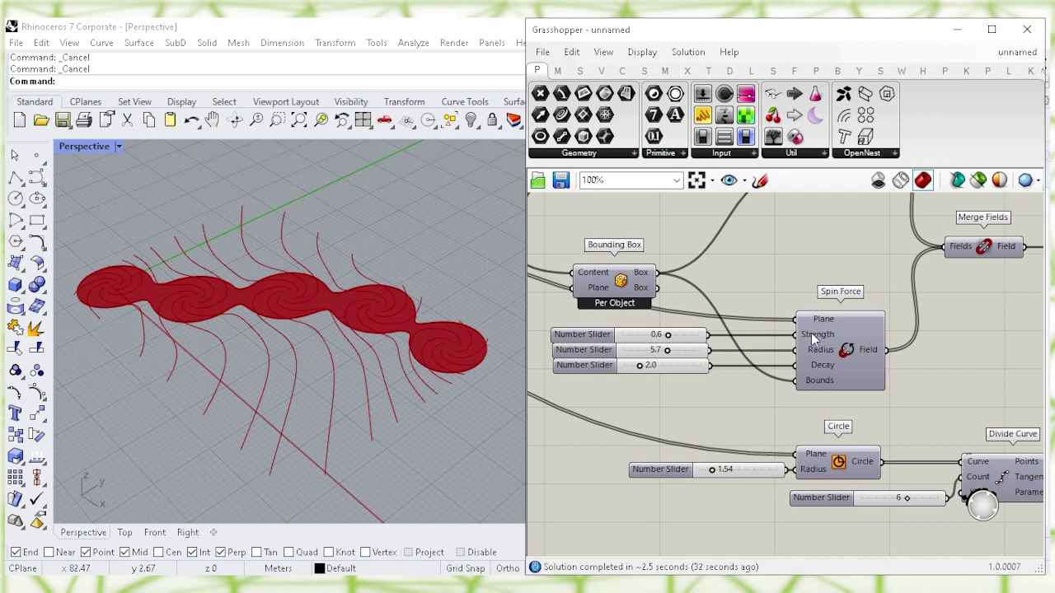
Step: Set the Strength slider of Spin Force to 0.9
{"action": "left_click", "coordinate": [655, 337]}
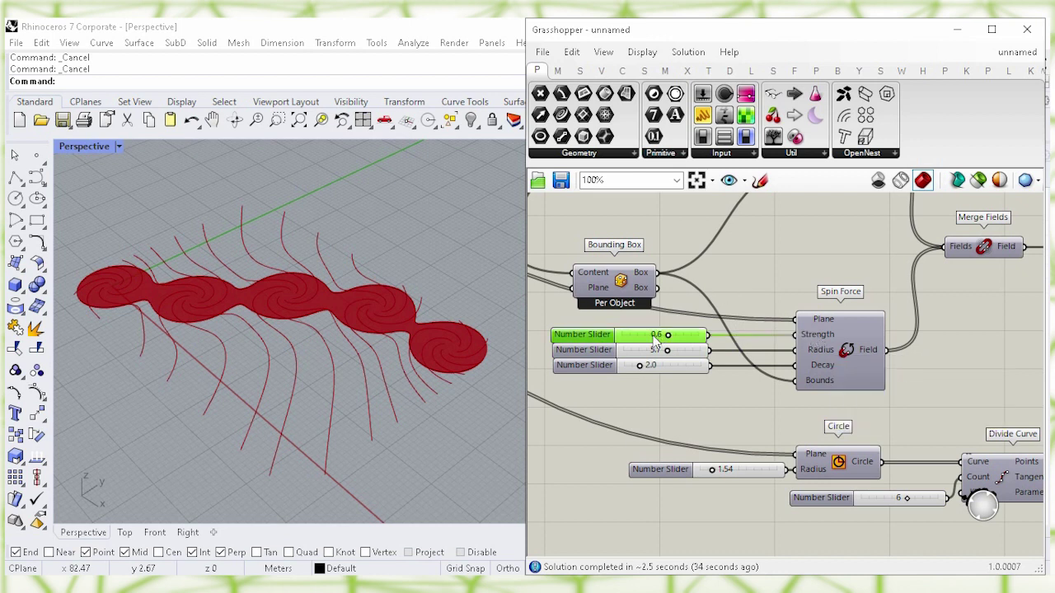
{"action": "double_click", "coordinate": [655, 336]}
{"action": "key", "text": "BackSpace"}
{"action": "type", "text": "9"}
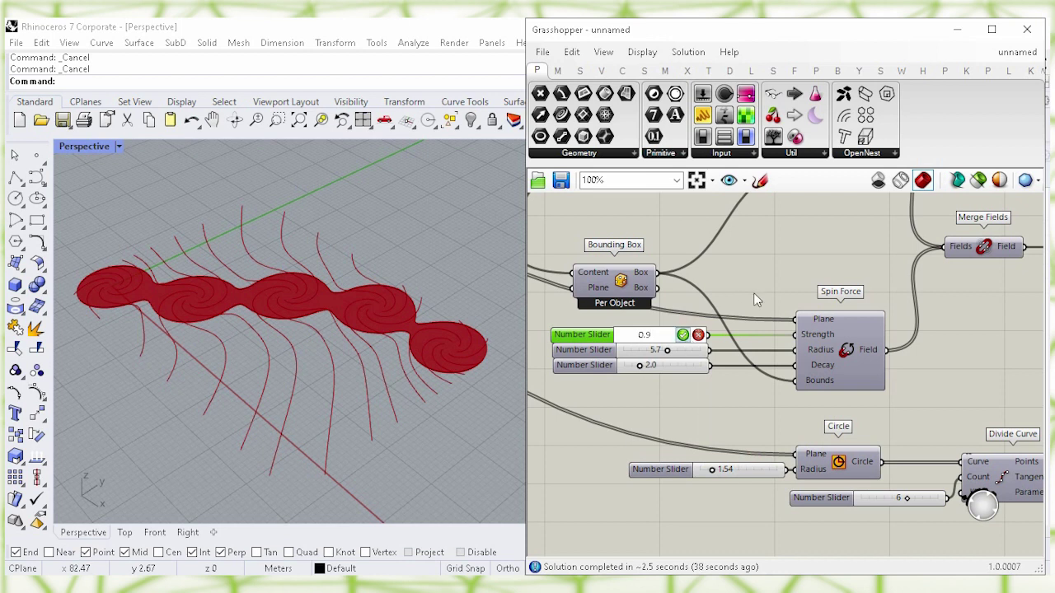
{"action": "key", "text": "Return"}
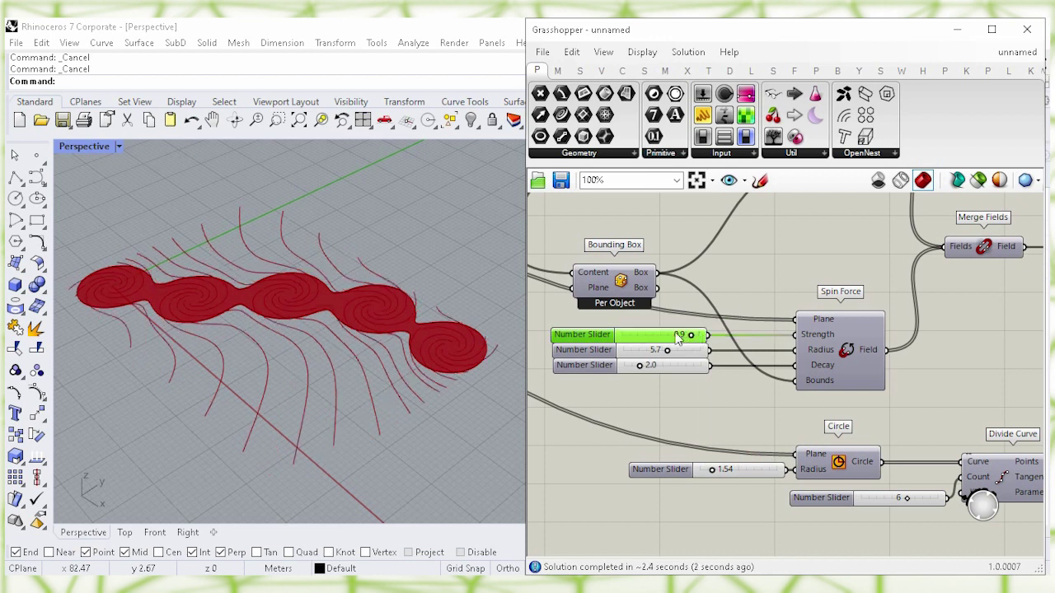
Step: Return the Strength slider of Spin Force to 0.6
{"action": "double_click", "coordinate": [645, 336]}
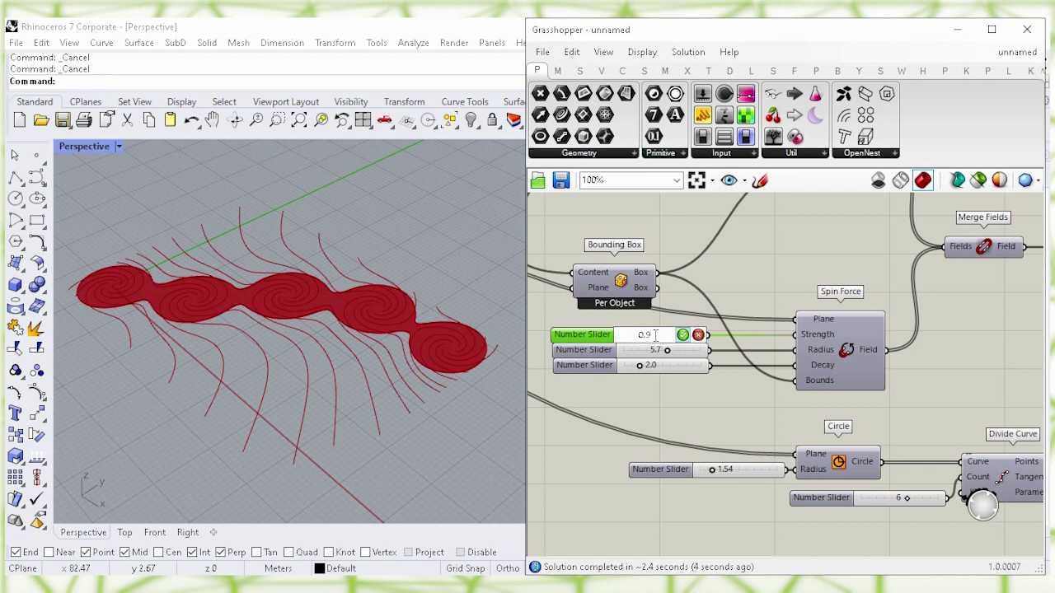
{"action": "key", "text": "BackSpace"}
{"action": "type", "text": "6"}
{"action": "key", "text": "Return"}
{"action": "left_click", "coordinate": [767, 269]}
Step: Set the Decay slider of Point Charge to 1.8, followed by 0.9
{"action": "right_click_drag", "start_coordinate": [768, 268], "coordinate": [803, 406]}
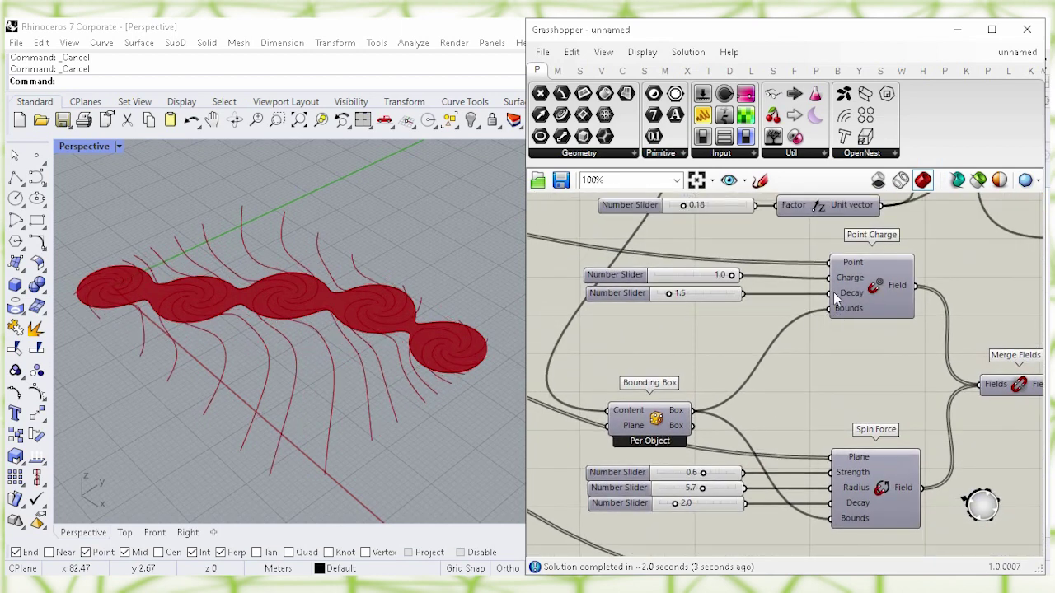
{"action": "left_click", "coordinate": [692, 297]}
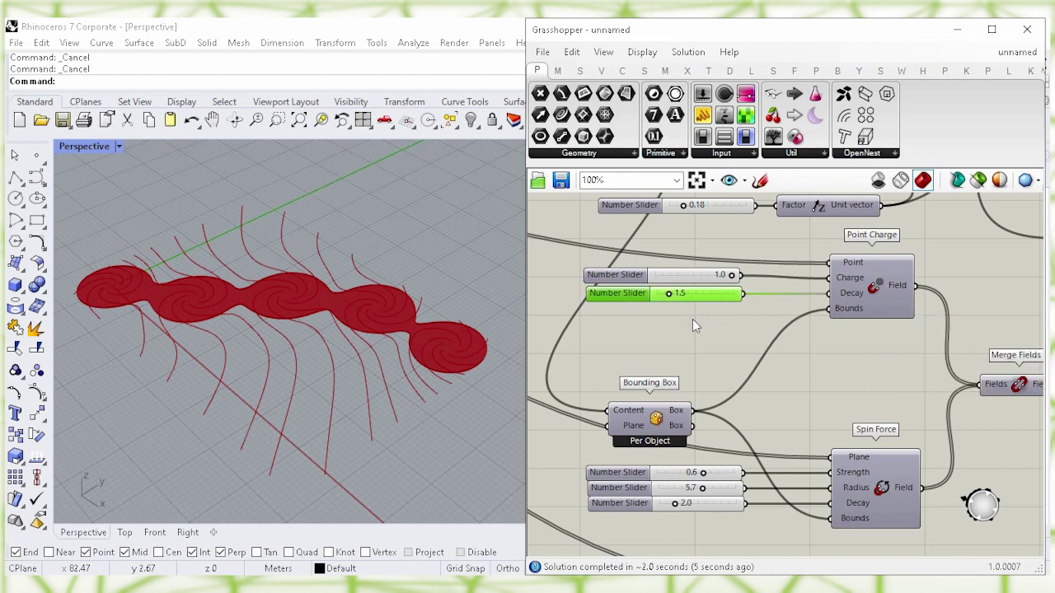
{"action": "double_click", "coordinate": [693, 299]}
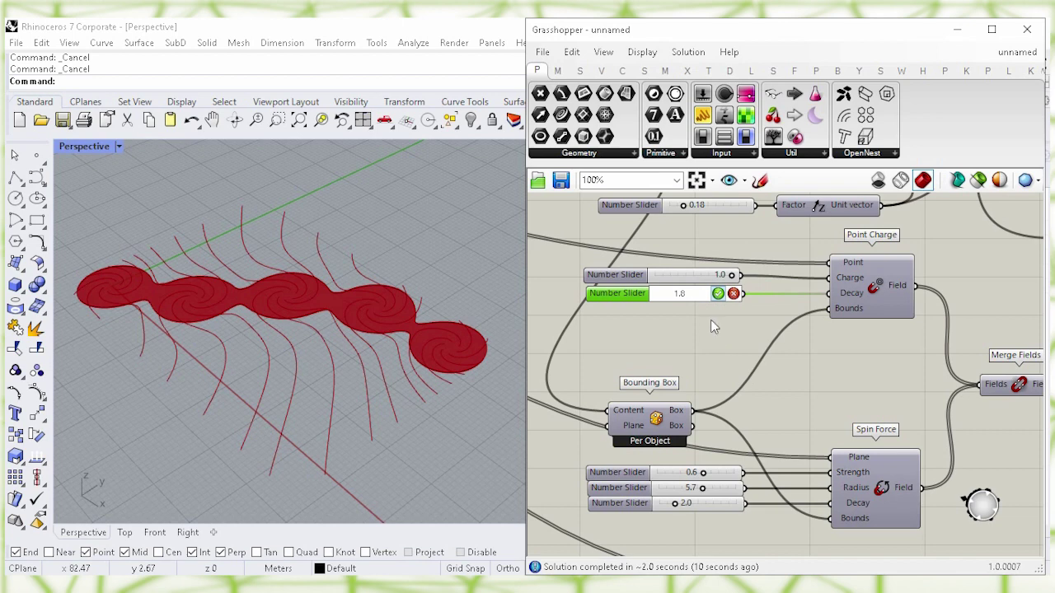
{"action": "key", "text": "Return"}
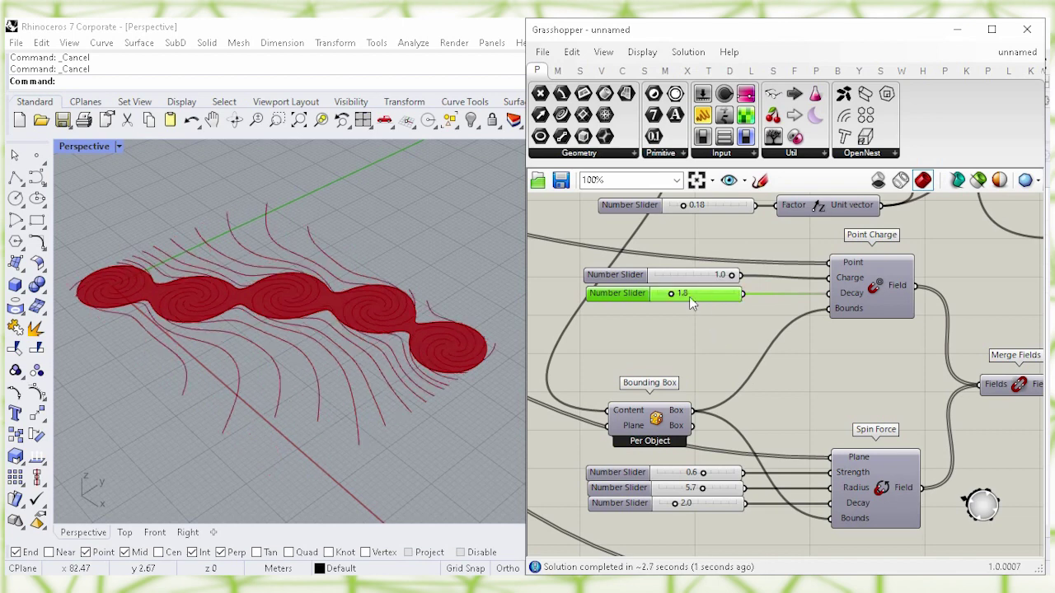
{"action": "double_click", "coordinate": [692, 295]}
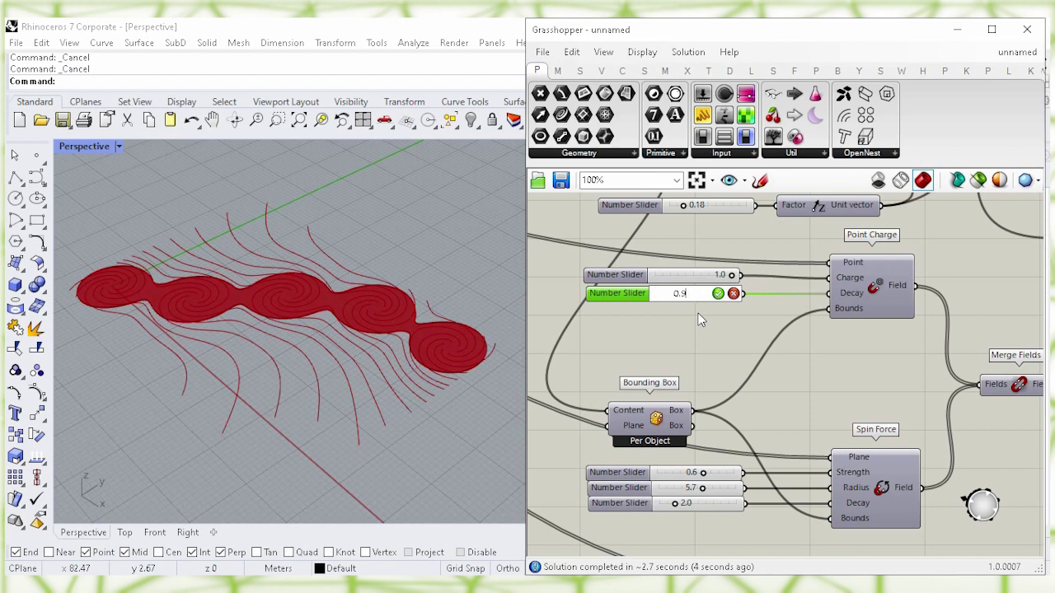
{"action": "key", "text": "Return"}
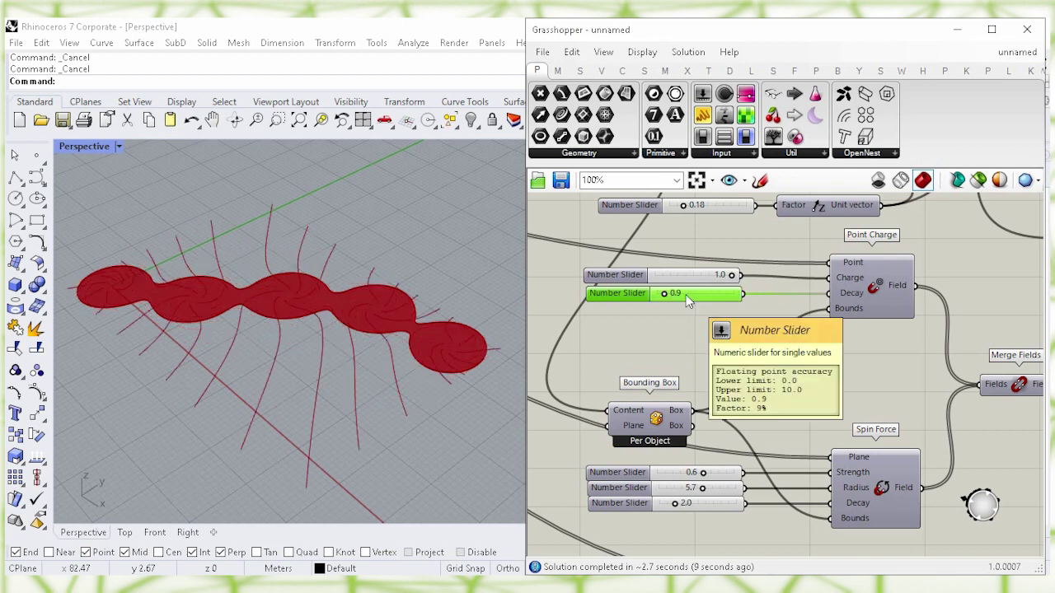
Step: Restore the Decay slider of Point Charge to 1.5
{"action": "double_click", "coordinate": [685, 295]}
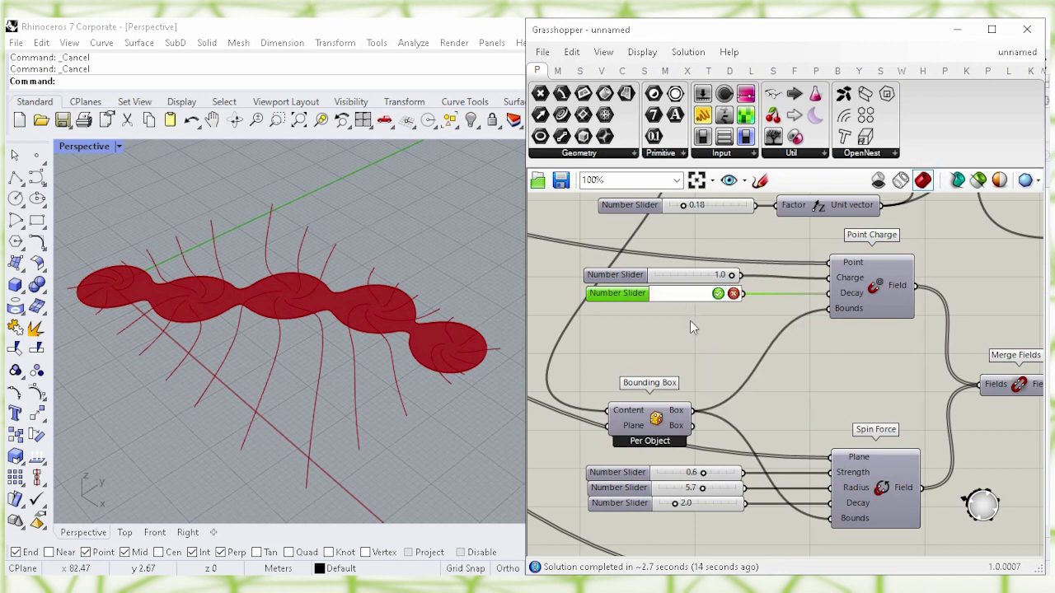
{"action": "type", "text": "1.5"}
{"action": "key", "text": "Return"}
{"action": "left_click", "coordinate": [714, 338]}
Step: Lower the Charge slider of Point Charge to 0.7
{"action": "mouse_move", "coordinate": [849, 282]}
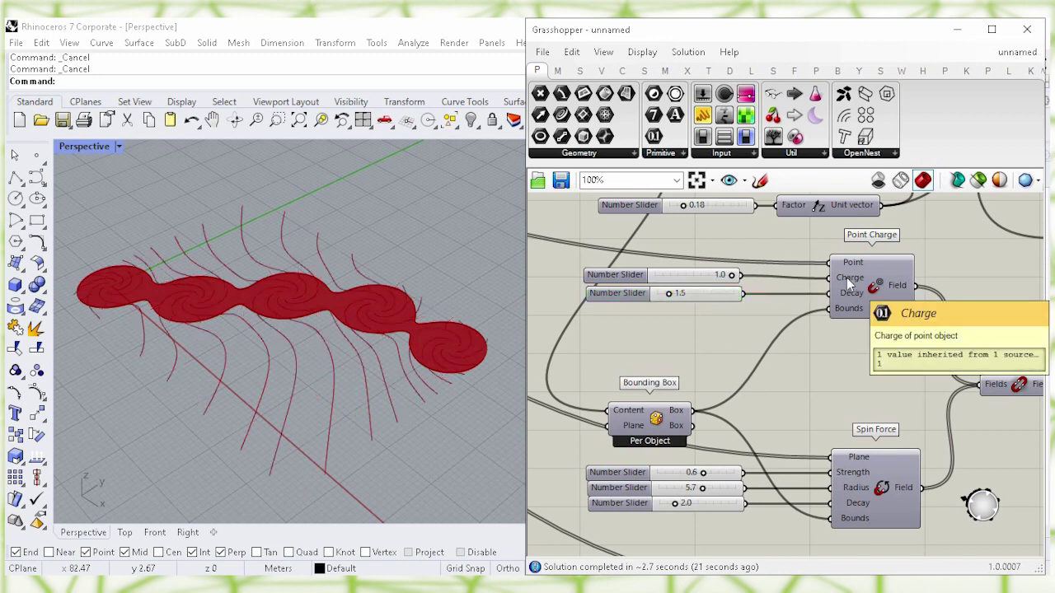
{"action": "double_click", "coordinate": [697, 279]}
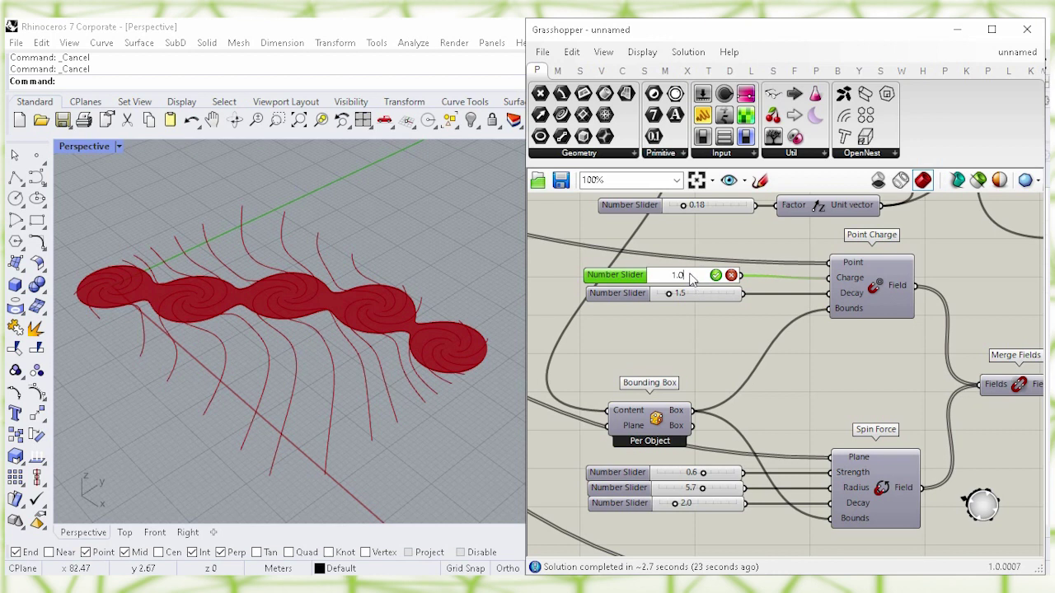
{"action": "key", "text": "BackSpace"}
{"action": "key", "text": "BackSpace"}
{"action": "key", "text": "BackSpace"}
{"action": "type", "text": "0.7"}
{"action": "key", "text": "Return"}
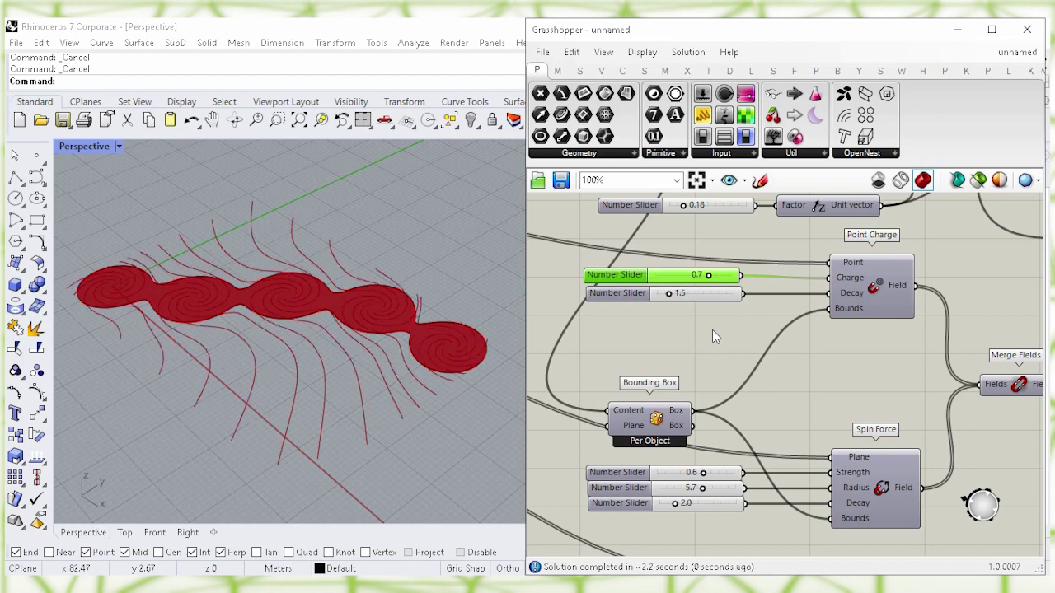
Step: Set the Charge slider of Point Charge back to 1.0
{"action": "double_click", "coordinate": [693, 278]}
{"action": "type", "text": "1.0"}
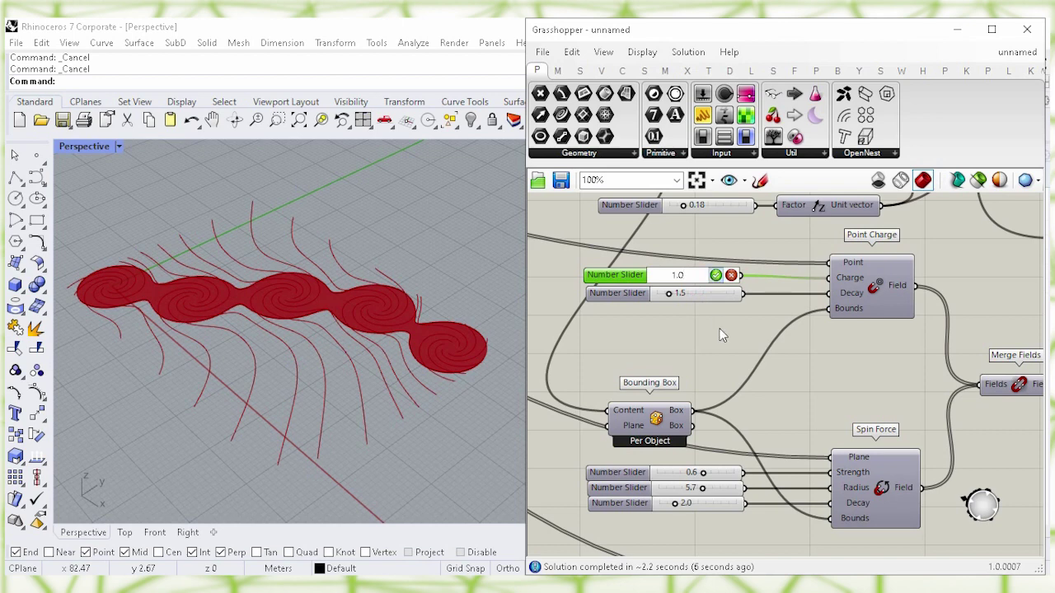
{"action": "key", "text": "Return"}
{"action": "left_click", "coordinate": [715, 335]}
Step: Add a Divide Curve component to the canvas after the Field Line component
{"action": "right_click_drag", "start_coordinate": [715, 335], "coordinate": [880, 378]}
{"action": "left_click", "coordinate": [880, 377]}
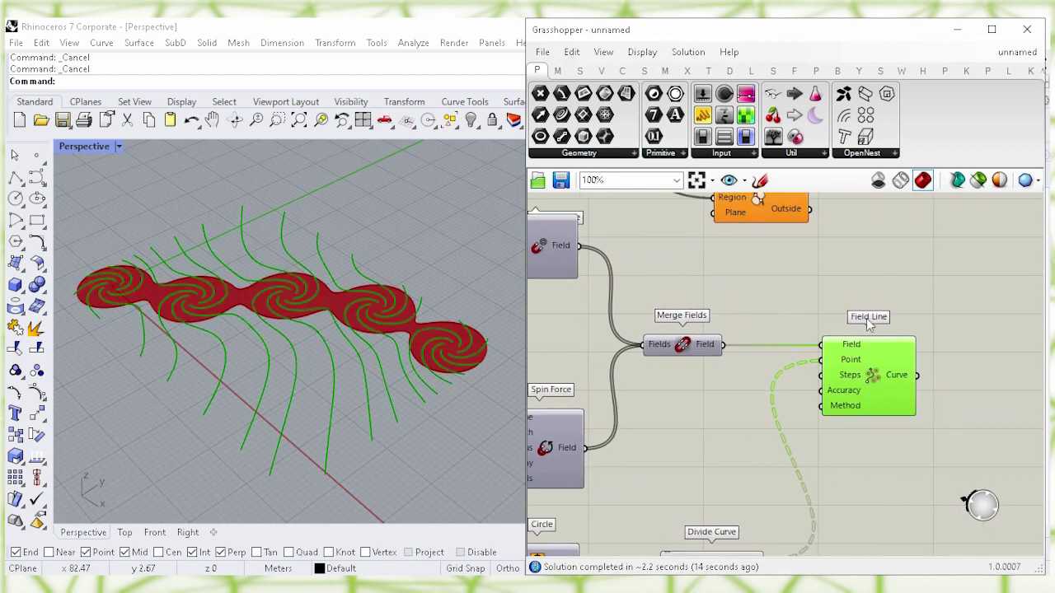
{"action": "left_click", "coordinate": [912, 300]}
{"action": "right_click_drag", "start_coordinate": [918, 292], "coordinate": [697, 308]}
{"action": "double_click", "coordinate": [821, 367]}
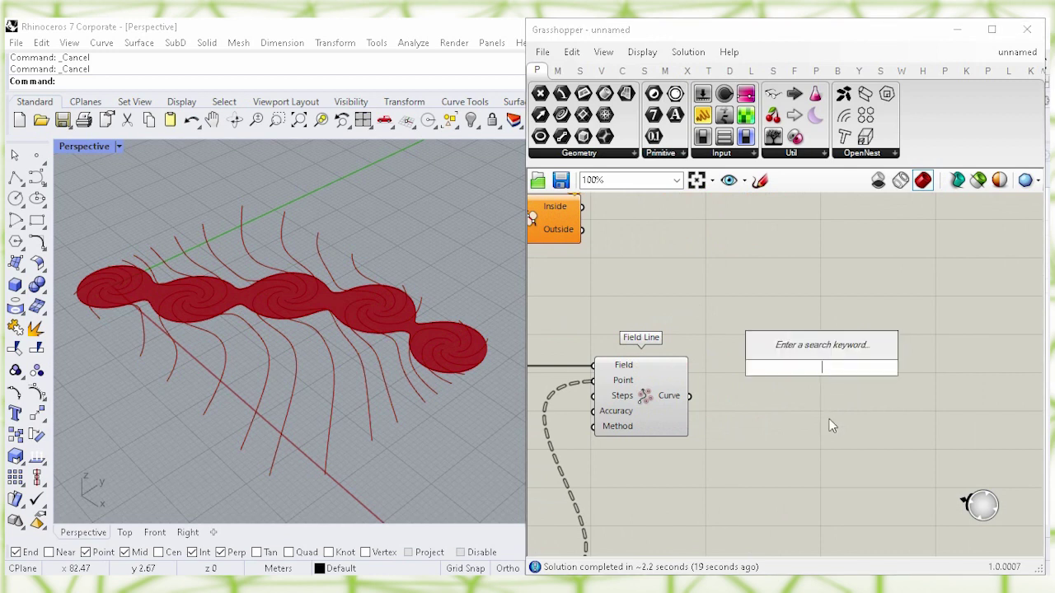
{"action": "type", "text": "divid"}
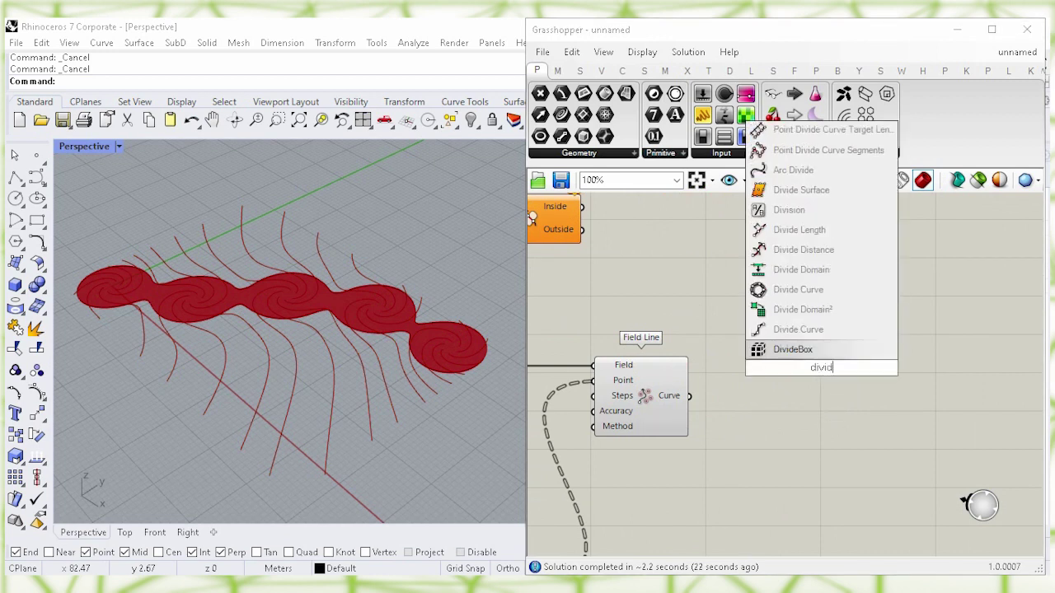
{"action": "type", "text": "e curve"}
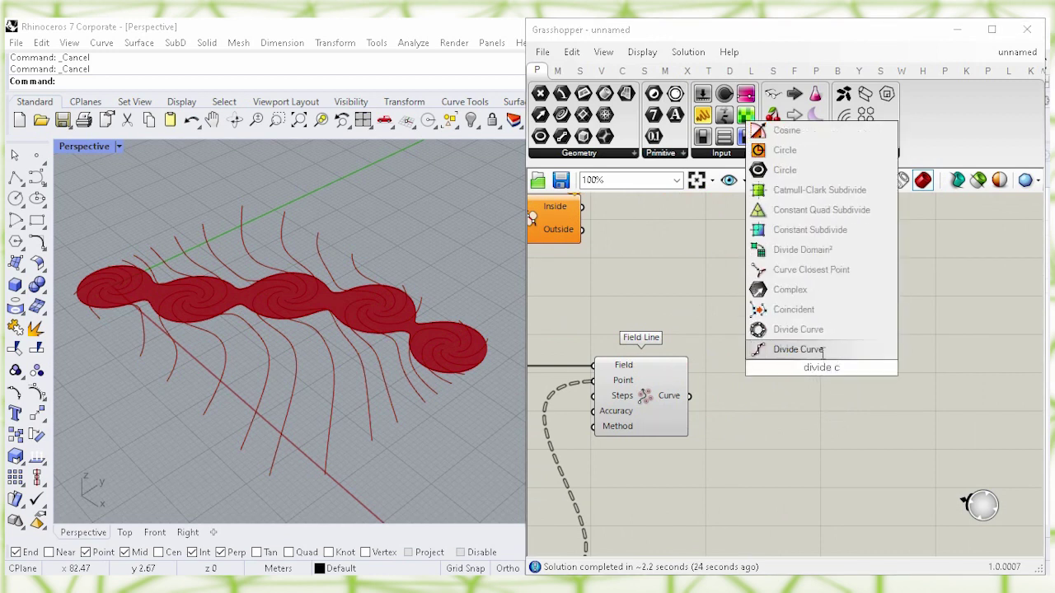
{"action": "left_click", "coordinate": [821, 353]}
{"action": "left_click_drag", "start_coordinate": [828, 370], "coordinate": [835, 385]}
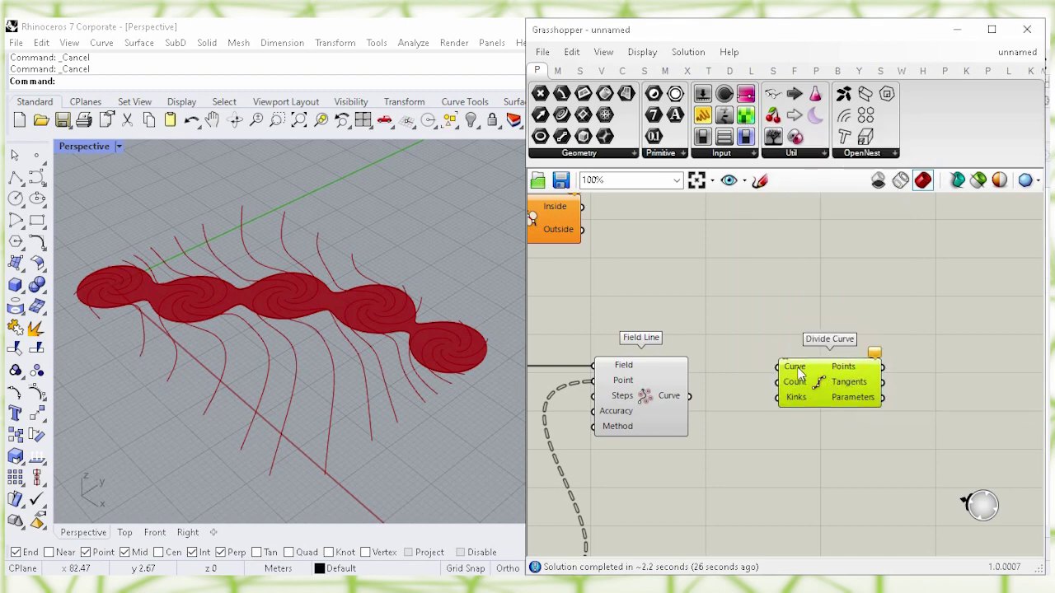
Step: Connect the Field Line's Curve output to the Curve input of the new Divide Curve and align the component with the wire
{"action": "left_click", "coordinate": [737, 346]}
{"action": "left_click_drag", "start_coordinate": [690, 396], "coordinate": [778, 367]}
{"action": "left_click_drag", "start_coordinate": [837, 394], "coordinate": [876, 423]}
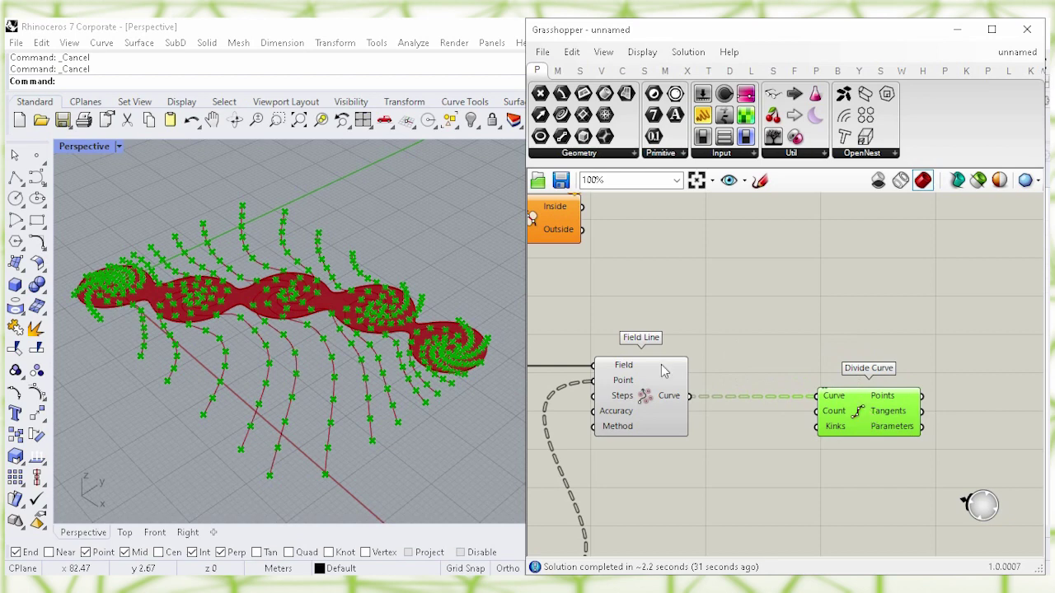
Step: Turn off the preview of the Field Line component
{"action": "left_click", "coordinate": [646, 395]}
{"action": "right_click", "coordinate": [644, 395]}
{"action": "left_click", "coordinate": [786, 428]}
{"action": "left_click", "coordinate": [782, 404]}
Step: Add a number slider with value 21 below Field Line and connect it to the Count input of the new Divide Curve
{"action": "right_click_drag", "start_coordinate": [755, 451], "coordinate": [696, 416]}
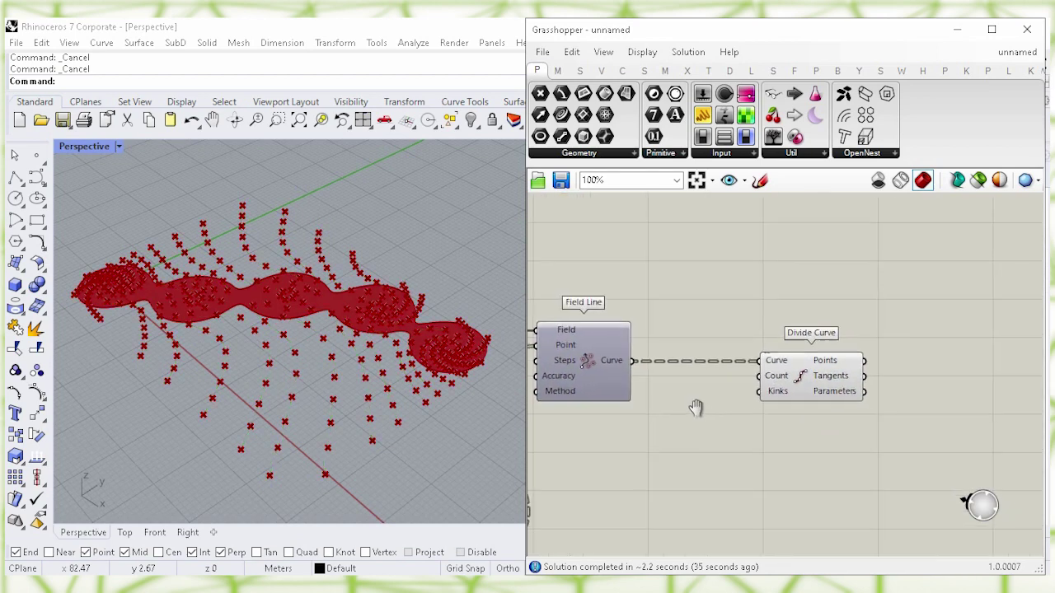
{"action": "left_click_drag", "start_coordinate": [810, 381], "coordinate": [866, 392]}
{"action": "double_click", "coordinate": [734, 457]}
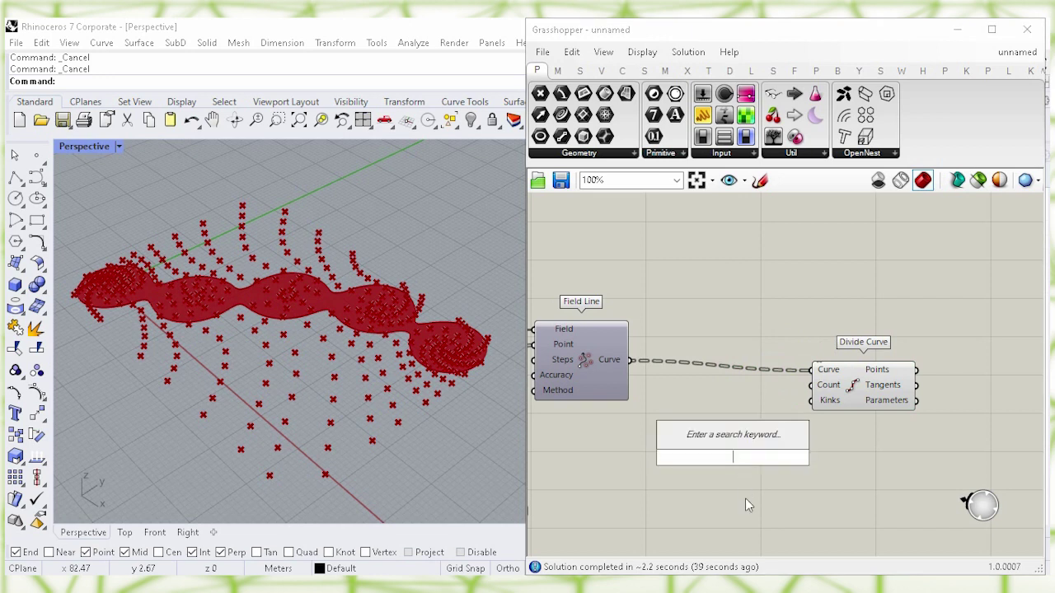
{"action": "type", "text": "21"}
{"action": "key", "text": "Return"}
{"action": "left_click_drag", "start_coordinate": [686, 457], "coordinate": [573, 426]}
{"action": "left_click", "coordinate": [716, 455]}
{"action": "left_click_drag", "start_coordinate": [699, 427], "coordinate": [800, 374]}
{"action": "left_click", "coordinate": [738, 298]}
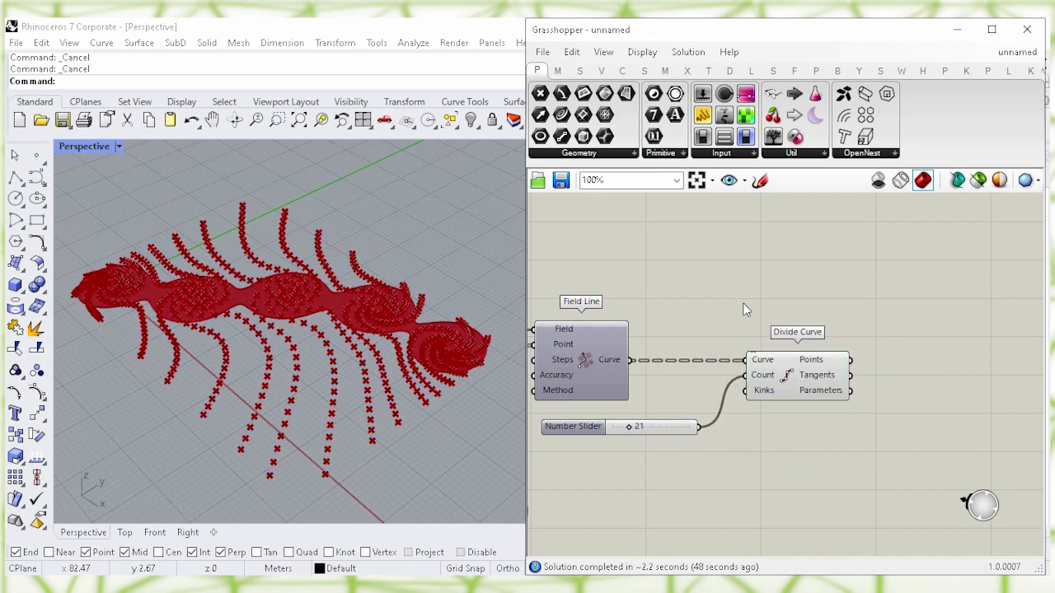
Step: Add an Interpolate curve component to the canvas after the new Divide Curve
{"action": "right_click_drag", "start_coordinate": [866, 296], "coordinate": [747, 287]}
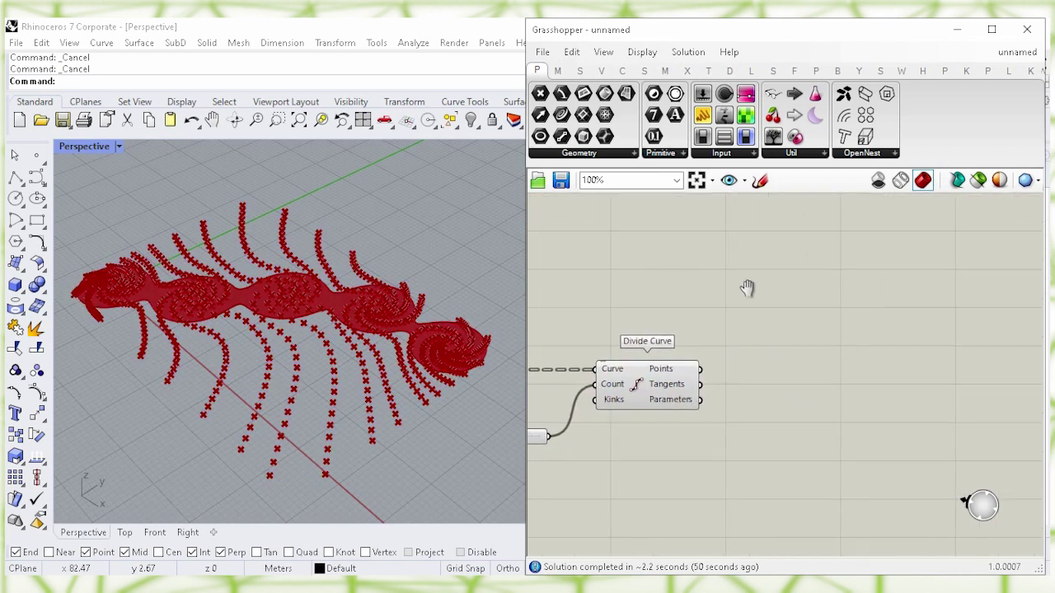
{"action": "double_click", "coordinate": [837, 329]}
{"action": "type", "text": "int"}
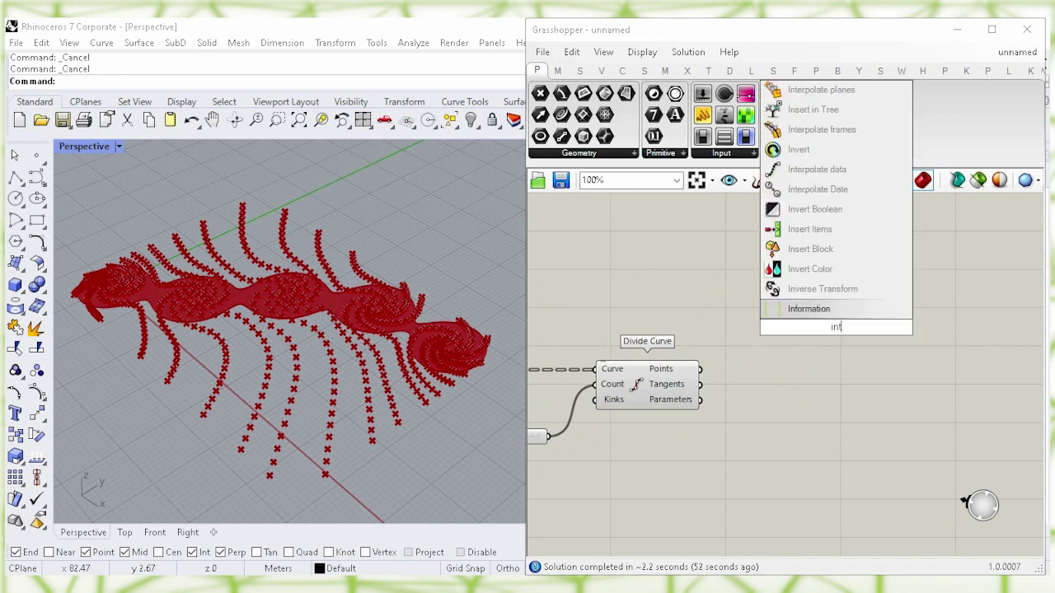
{"action": "type", "text": "erpolate"}
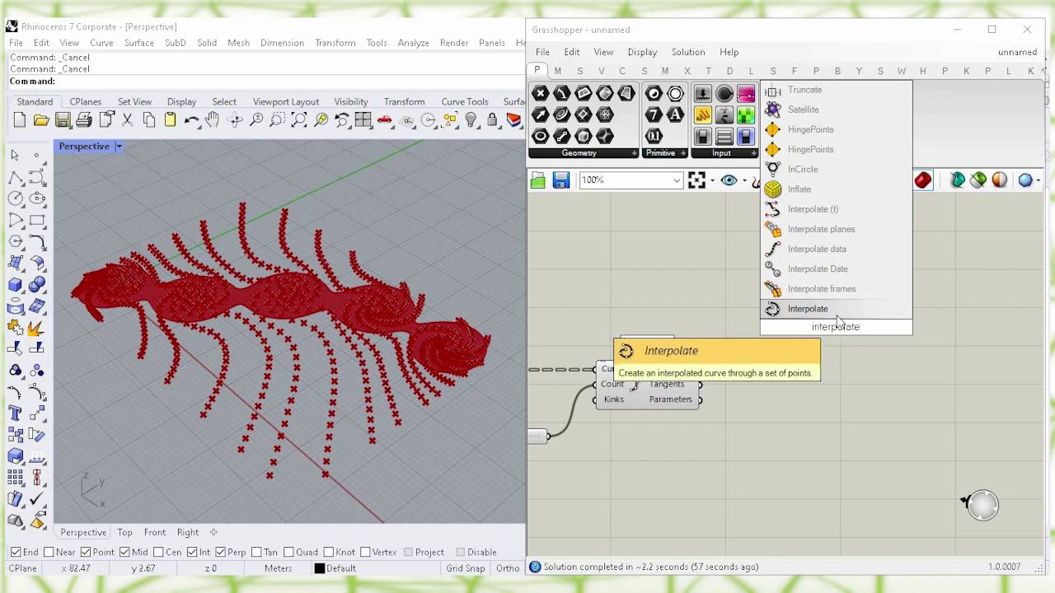
{"action": "left_click", "coordinate": [838, 311]}
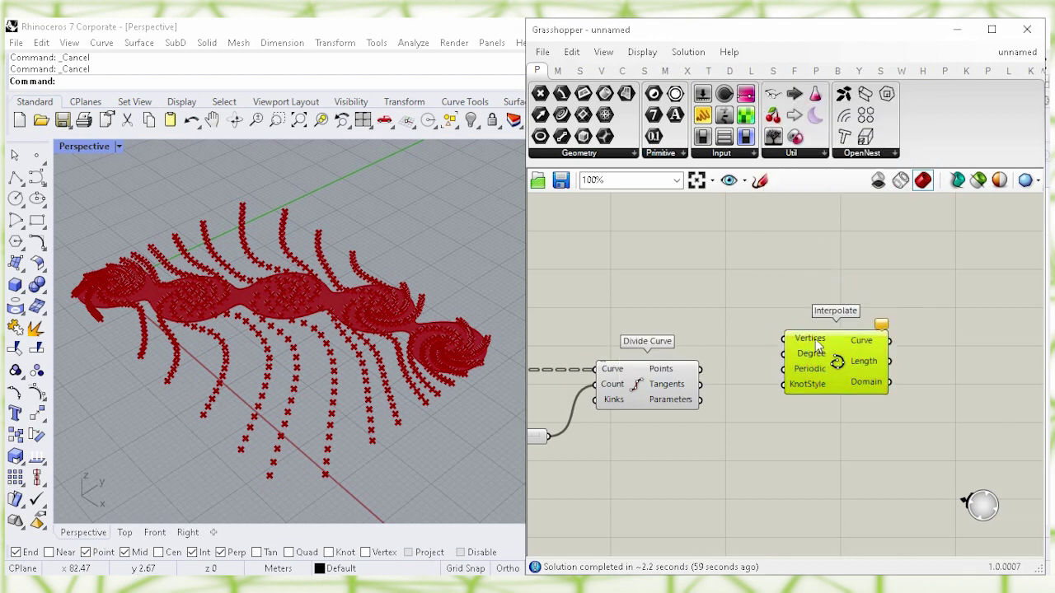
Step: Connect the Divide Curve's Points output to the Vertices input of Interpolate and align the component beside it
{"action": "left_click", "coordinate": [738, 316]}
{"action": "left_click_drag", "start_coordinate": [701, 368], "coordinate": [783, 338]}
{"action": "left_click_drag", "start_coordinate": [846, 368], "coordinate": [796, 398]}
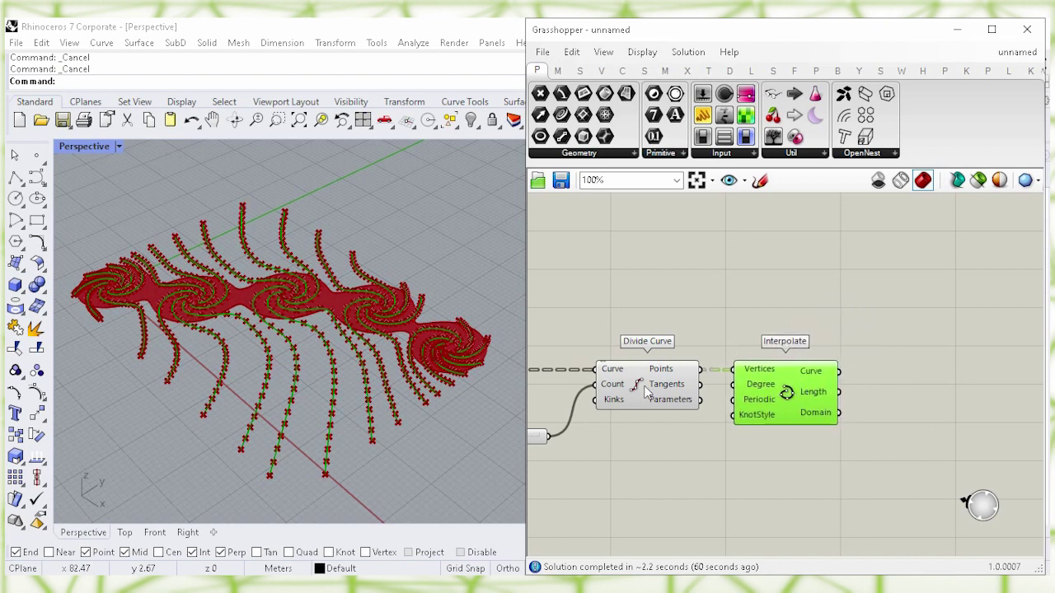
Step: Turn off the preview of the Divide Curve component that feeds Interpolate
{"action": "left_click", "coordinate": [640, 383]}
{"action": "right_click", "coordinate": [639, 382]}
{"action": "left_click", "coordinate": [812, 418]}
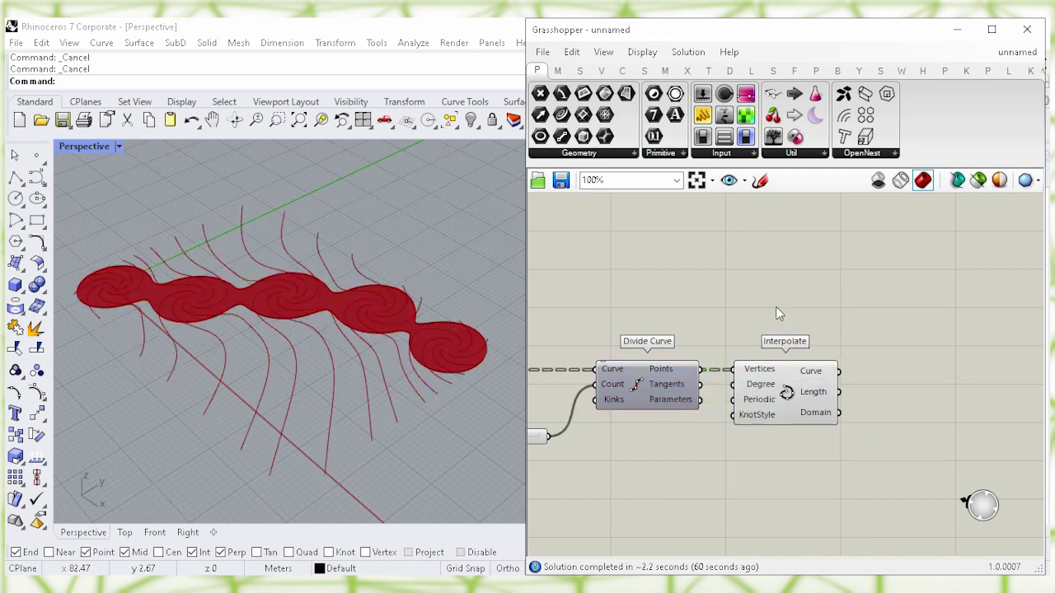
Step: Set the slider feeding the Count input of the Field Line's Divide Curve to 26
{"action": "mouse_move", "coordinate": [810, 373]}
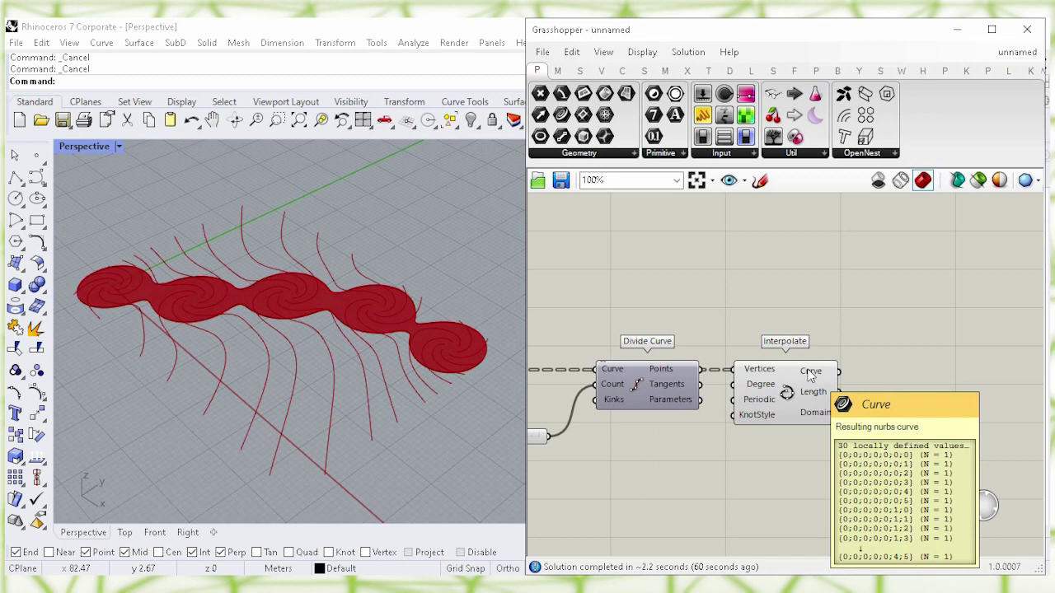
{"action": "right_click_drag", "start_coordinate": [673, 271], "coordinate": [828, 265]}
{"action": "right_click_drag", "start_coordinate": [744, 284], "coordinate": [747, 283]}
{"action": "mouse_move", "coordinate": [619, 364]}
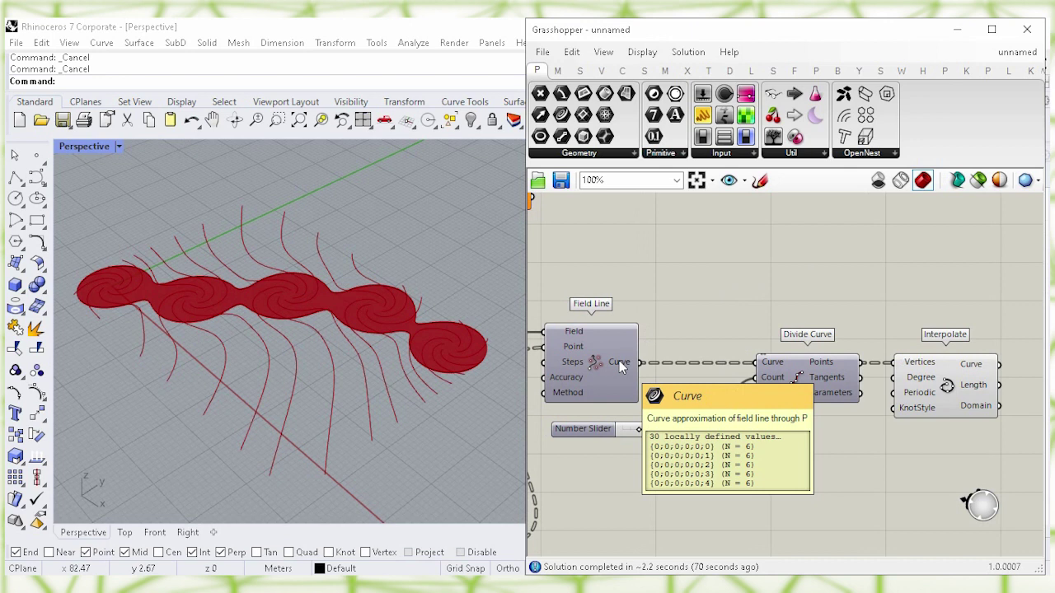
{"action": "left_click_drag", "start_coordinate": [638, 430], "coordinate": [644, 438]}
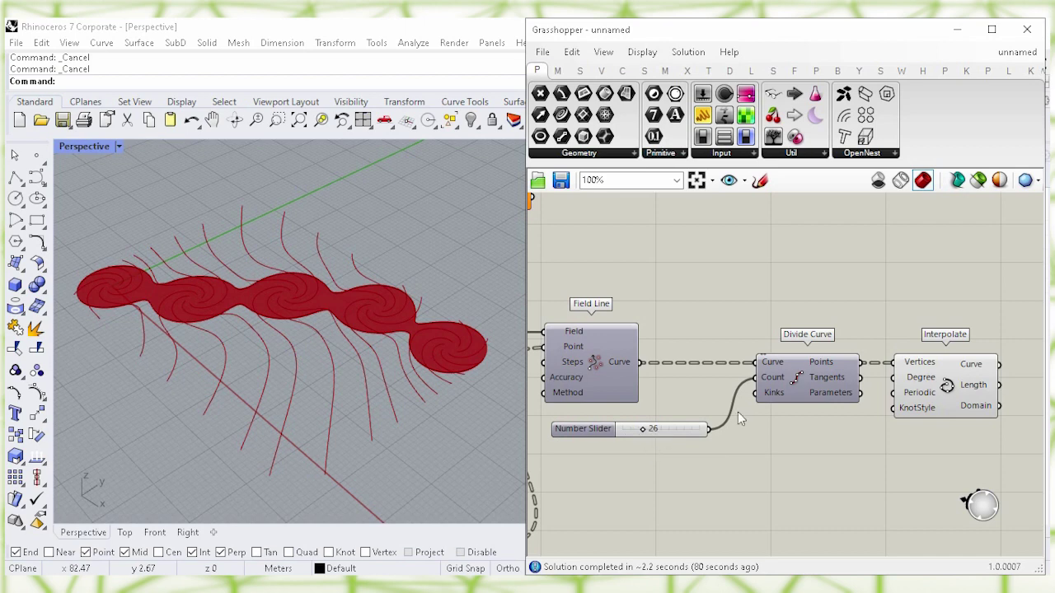
Step: Shift the Interpolate component slightly further away from Divide Curve
{"action": "left_click", "coordinate": [945, 385]}
{"action": "left_click", "coordinate": [881, 435]}
{"action": "right_click_drag", "start_coordinate": [881, 436], "coordinate": [640, 407]}
{"action": "left_click", "coordinate": [725, 365]}
{"action": "left_click_drag", "start_coordinate": [725, 365], "coordinate": [734, 361]}
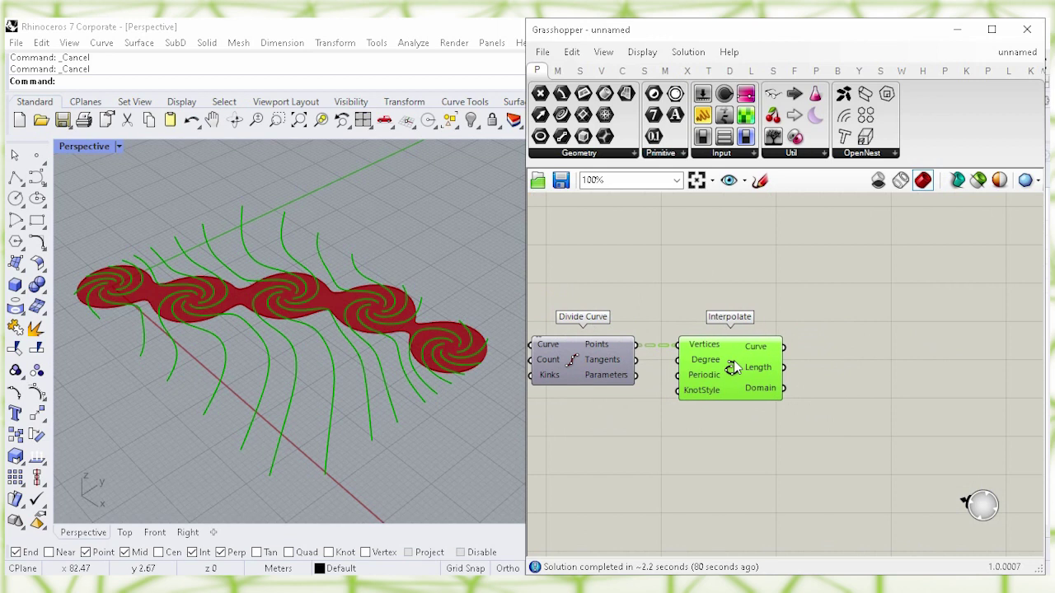
{"action": "left_click", "coordinate": [870, 328]}
Step: Add a Move component after Interpolate and connect Interpolate's Curve output to its Geometry input
{"action": "right_click_drag", "start_coordinate": [873, 327], "coordinate": [737, 344]}
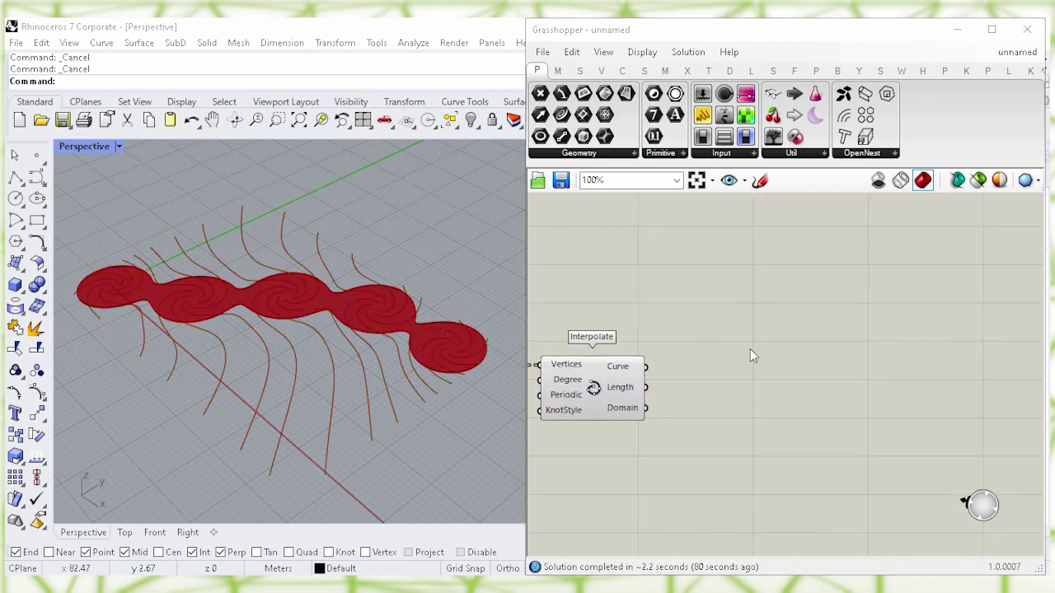
{"action": "double_click", "coordinate": [750, 348]}
{"action": "type", "text": "move"}
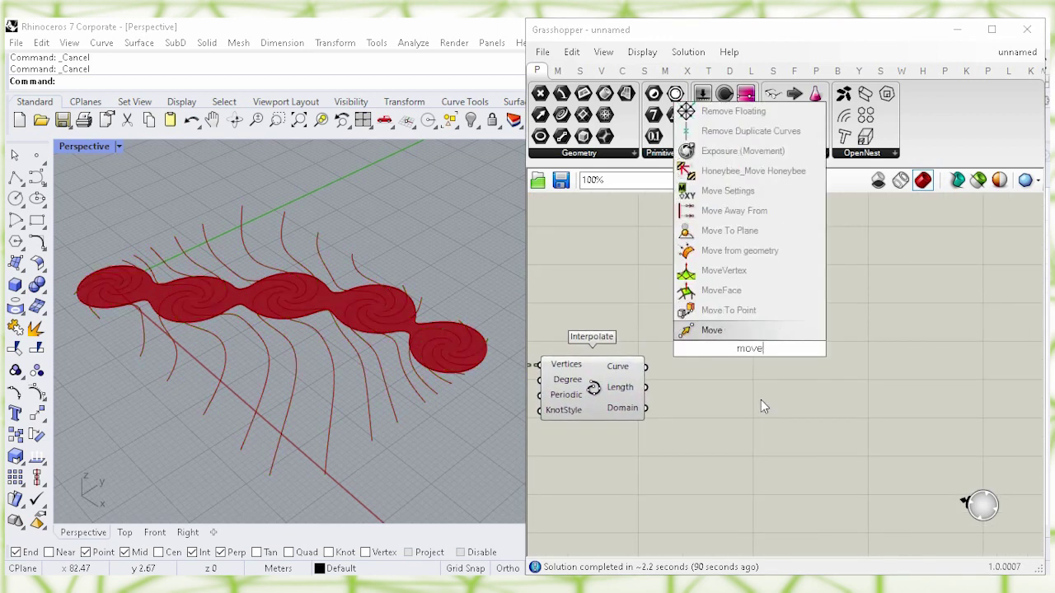
{"action": "left_click", "coordinate": [750, 339]}
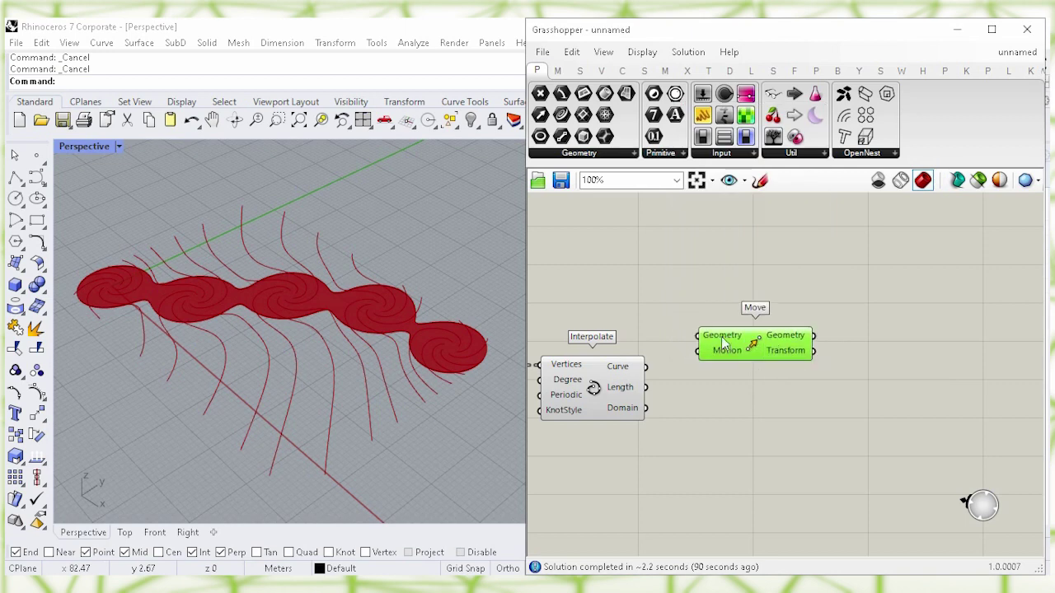
{"action": "left_click", "coordinate": [613, 363]}
{"action": "left_click_drag", "start_coordinate": [646, 366], "coordinate": [745, 309]}
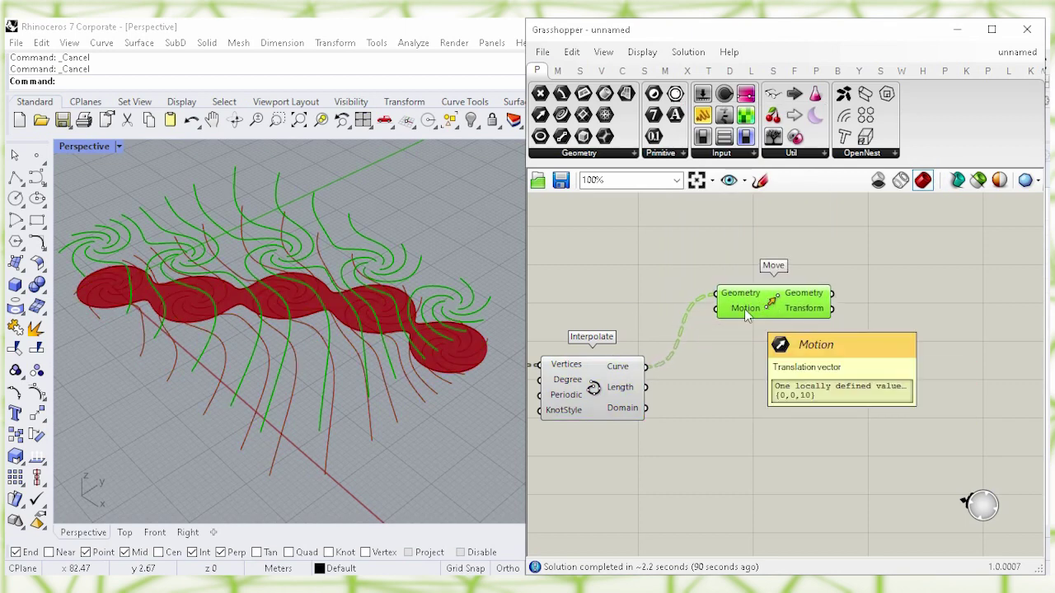
Step: Connect the Unit Z vector that drives the slab extrusion to the Move component's Motion input
{"action": "left_click", "coordinate": [640, 263]}
{"action": "right_click_drag", "start_coordinate": [638, 251], "coordinate": [886, 399]}
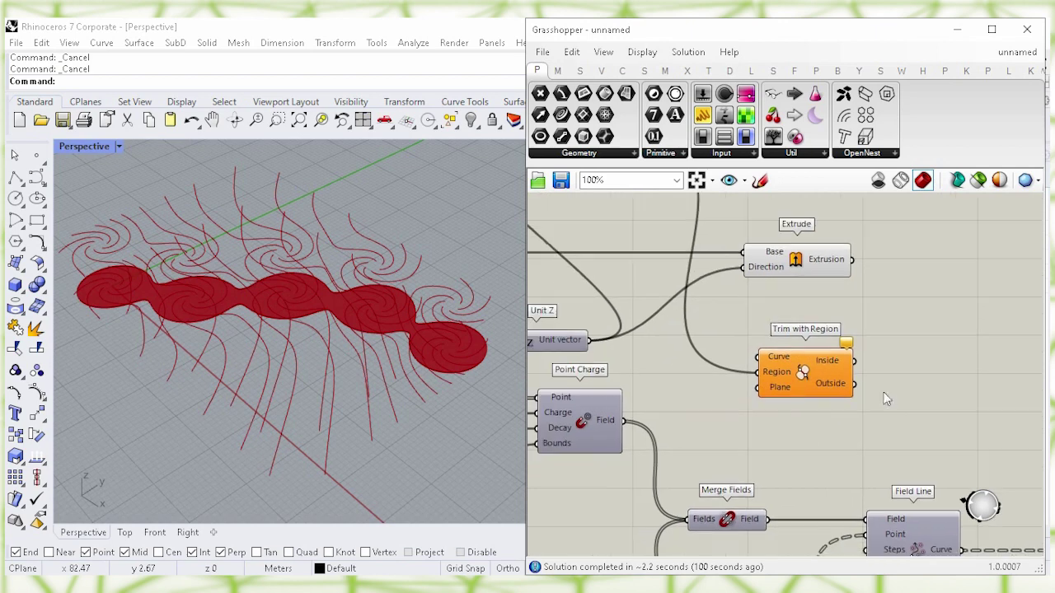
{"action": "right_click_drag", "start_coordinate": [699, 368], "coordinate": [715, 318]}
{"action": "left_click", "coordinate": [713, 328]}
{"action": "left_click_drag", "start_coordinate": [813, 381], "coordinate": [775, 433]}
{"action": "right_click_drag", "start_coordinate": [768, 489], "coordinate": [776, 438]}
Step: Turn off the preview of the Interpolate component
{"action": "left_click", "coordinate": [709, 514]}
{"action": "right_click_drag", "start_coordinate": [709, 514], "coordinate": [722, 468]}
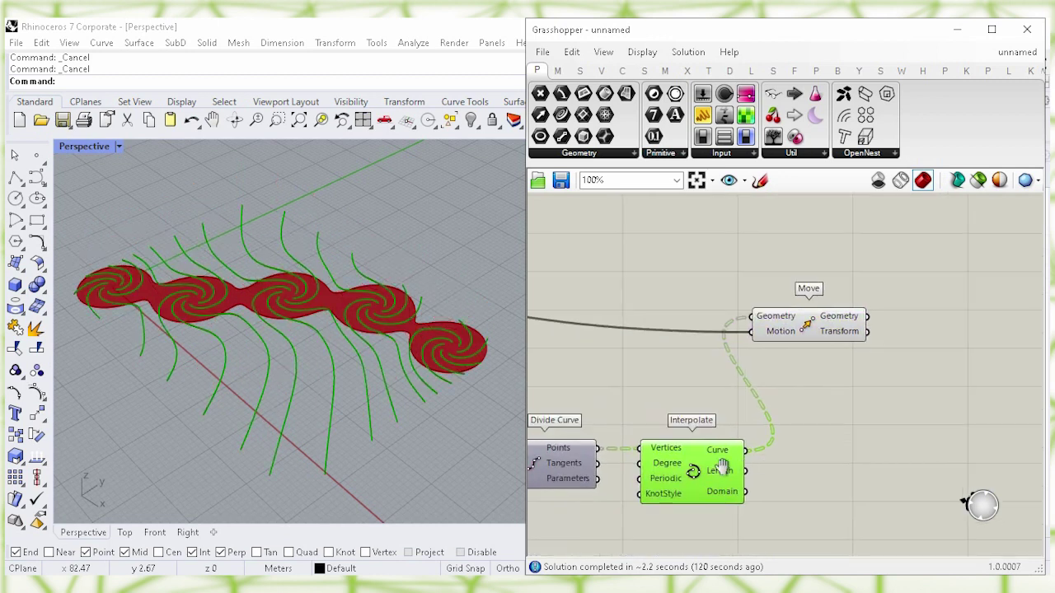
{"action": "right_click", "coordinate": [721, 467]}
{"action": "left_click", "coordinate": [866, 502]}
{"action": "left_click", "coordinate": [846, 455]}
Step: Nudge the Move component closer and relocate the Trim with Region component to sit just after it
{"action": "left_click_drag", "start_coordinate": [808, 330], "coordinate": [782, 329]}
{"action": "right_click_drag", "start_coordinate": [656, 300], "coordinate": [796, 361]}
{"action": "right_click_drag", "start_coordinate": [627, 292], "coordinate": [793, 363]}
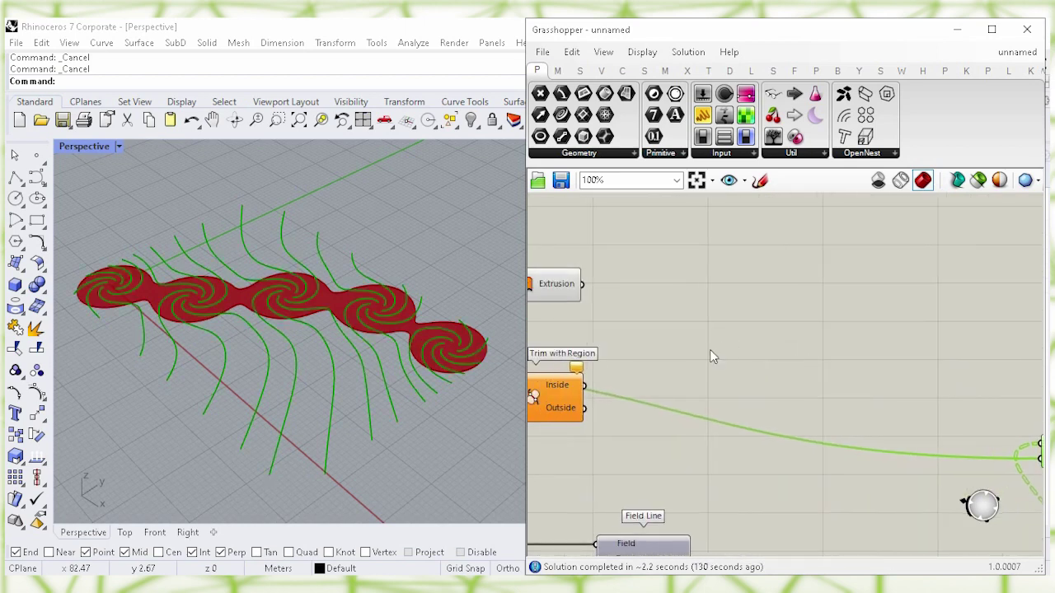
{"action": "right_click_drag", "start_coordinate": [713, 357], "coordinate": [800, 370]}
{"action": "left_click", "coordinate": [695, 392]}
{"action": "right_click_drag", "start_coordinate": [792, 332], "coordinate": [959, 405]}
{"action": "left_click_drag", "start_coordinate": [838, 470], "coordinate": [916, 429]}
{"action": "right_click_drag", "start_coordinate": [917, 429], "coordinate": [785, 353]}
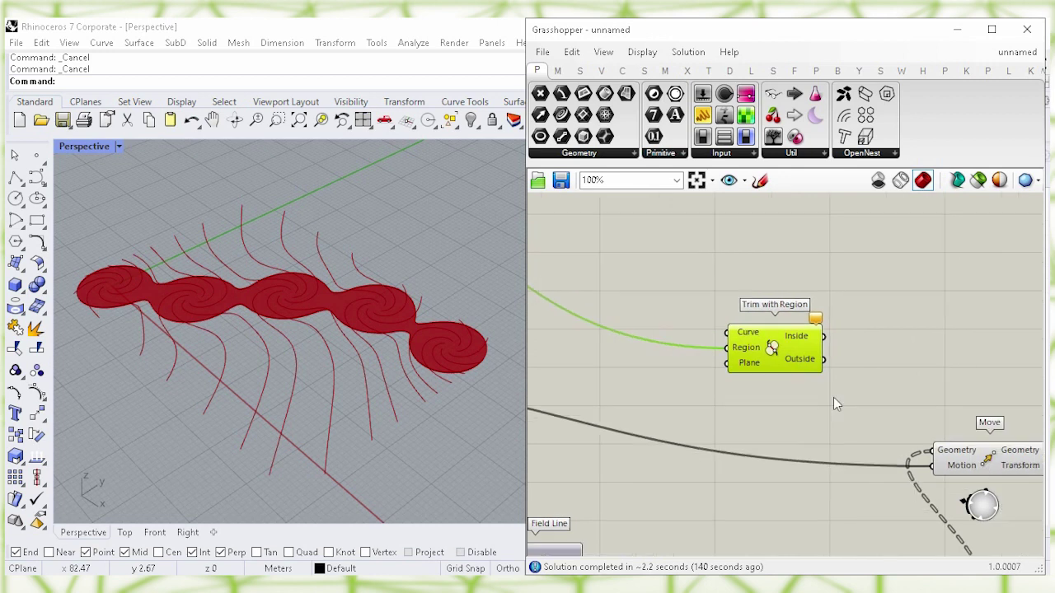
{"action": "right_click_drag", "start_coordinate": [833, 404], "coordinate": [683, 373]}
{"action": "left_click_drag", "start_coordinate": [640, 336], "coordinate": [959, 363]}
{"action": "right_click_drag", "start_coordinate": [960, 363], "coordinate": [833, 327]}
{"action": "left_click_drag", "start_coordinate": [834, 326], "coordinate": [868, 453]}
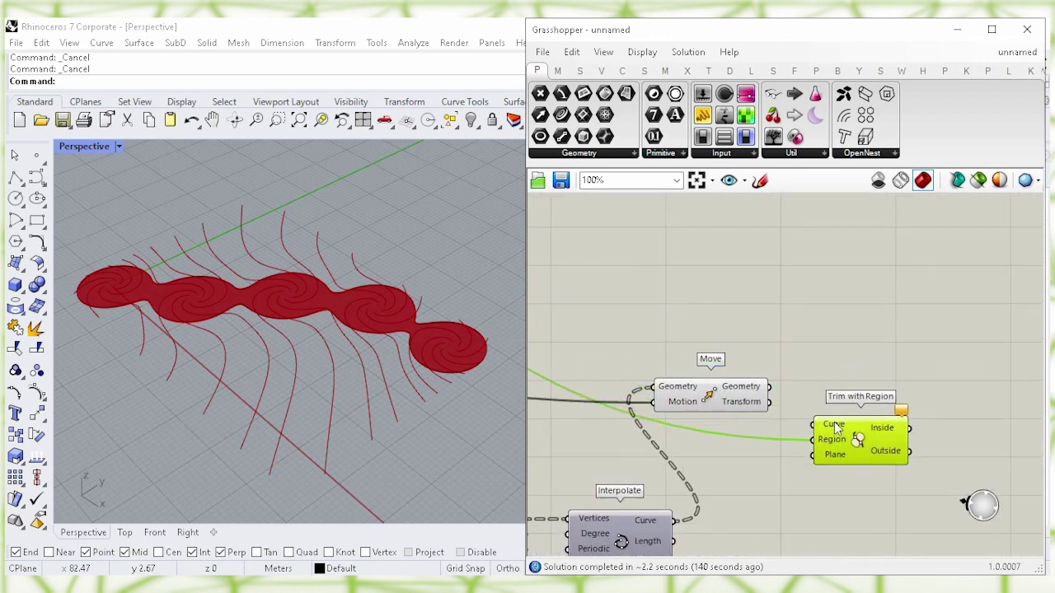
Step: Turn off Move's preview and connect its Geometry output to the Curve input of Trim with Region
{"action": "left_click", "coordinate": [714, 399]}
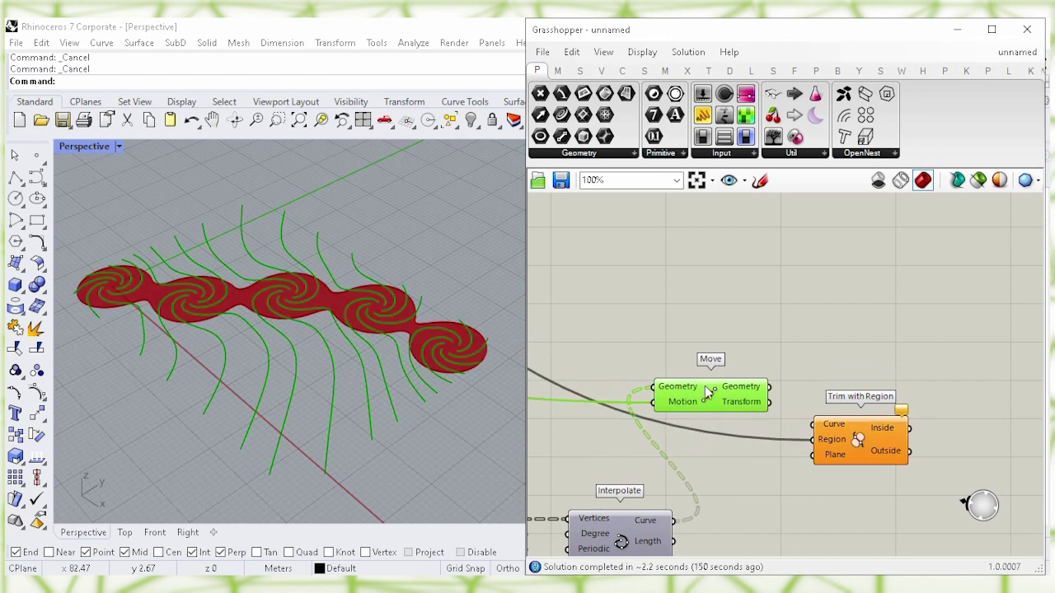
{"action": "right_click", "coordinate": [714, 399]}
{"action": "left_click", "coordinate": [798, 421]}
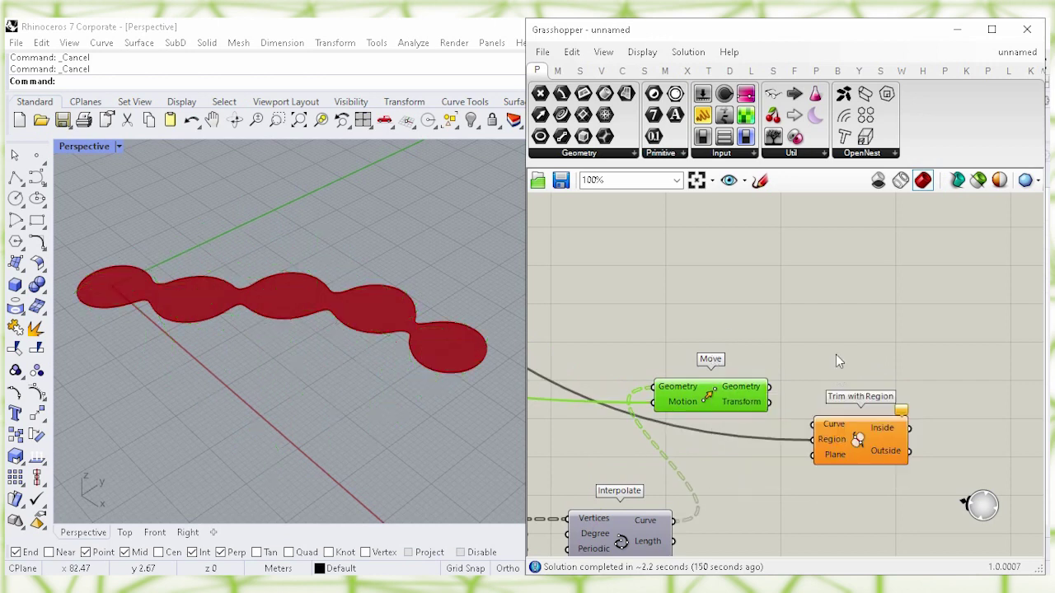
{"action": "left_click_drag", "start_coordinate": [801, 413], "coordinate": [816, 424]}
Step: Add a Geometry parameter to the canvas after Trim with Region
{"action": "right_click_drag", "start_coordinate": [828, 375], "coordinate": [751, 349]}
{"action": "double_click", "coordinate": [790, 391]}
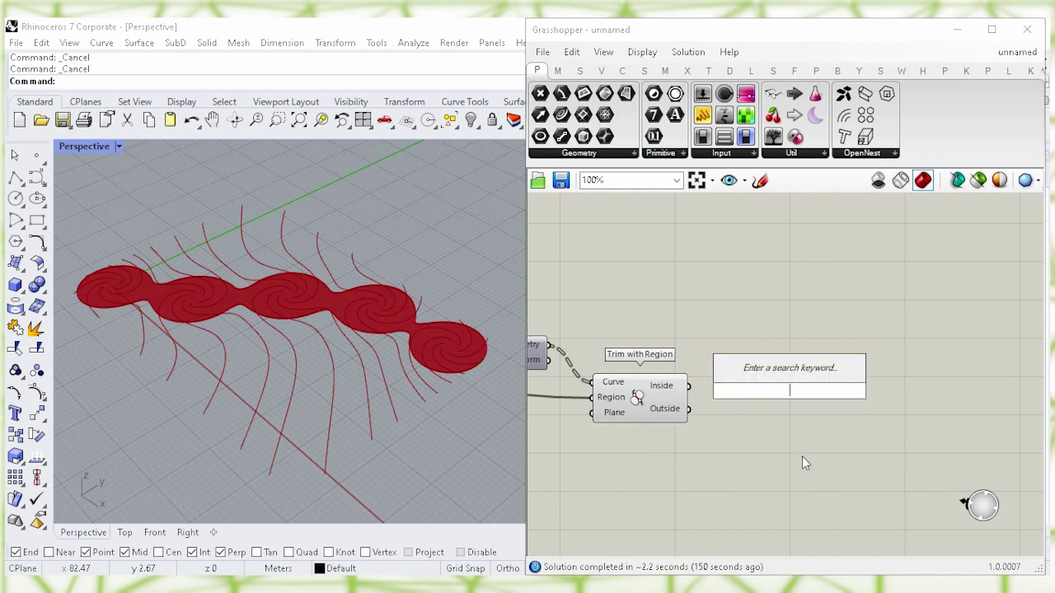
{"action": "type", "text": "geo"}
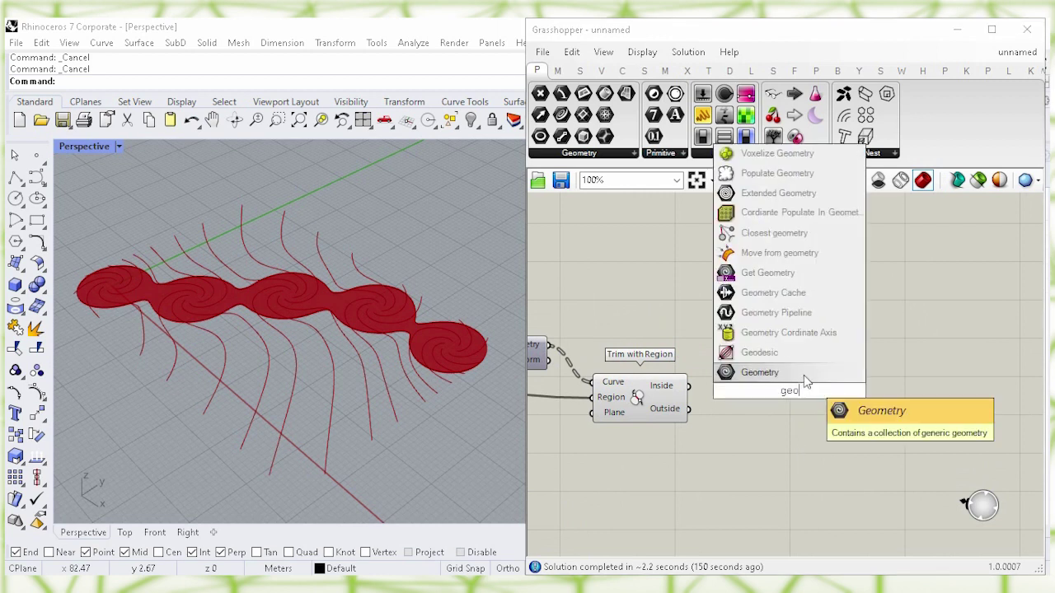
{"action": "left_click", "coordinate": [759, 373]}
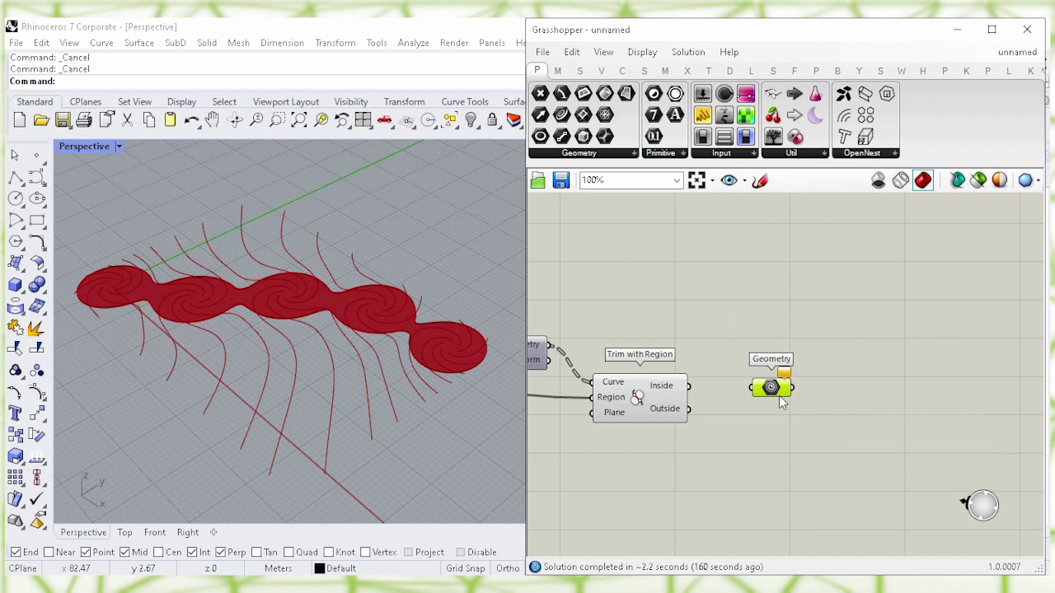
{"action": "left_click", "coordinate": [793, 451]}
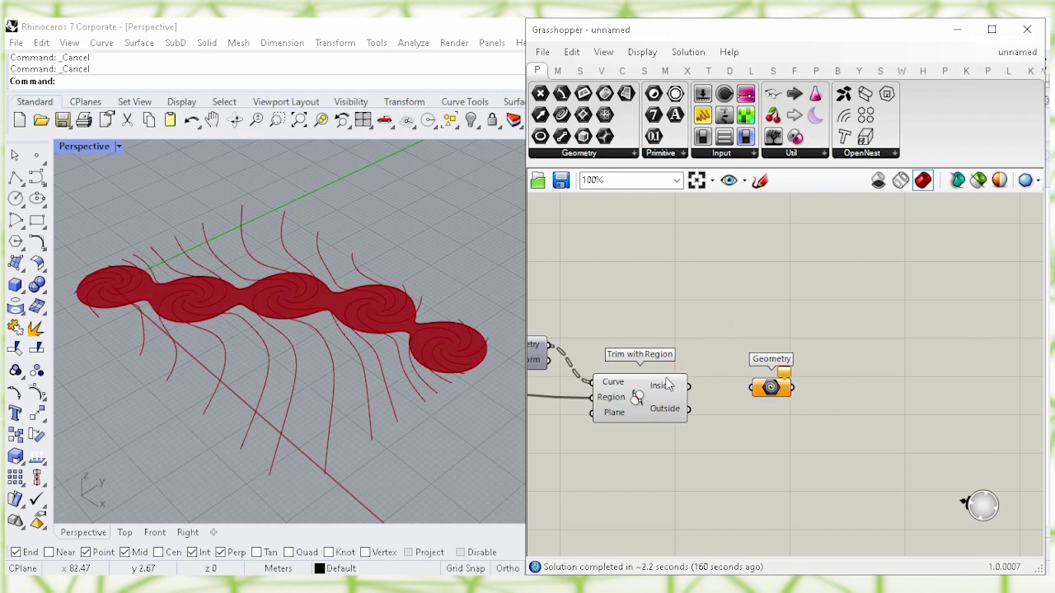
Step: Connect Trim with Region's Inside output to the Geometry parameter and turn off the trim component's preview
{"action": "mouse_move", "coordinate": [661, 392]}
{"action": "left_click_drag", "start_coordinate": [689, 386], "coordinate": [753, 387]}
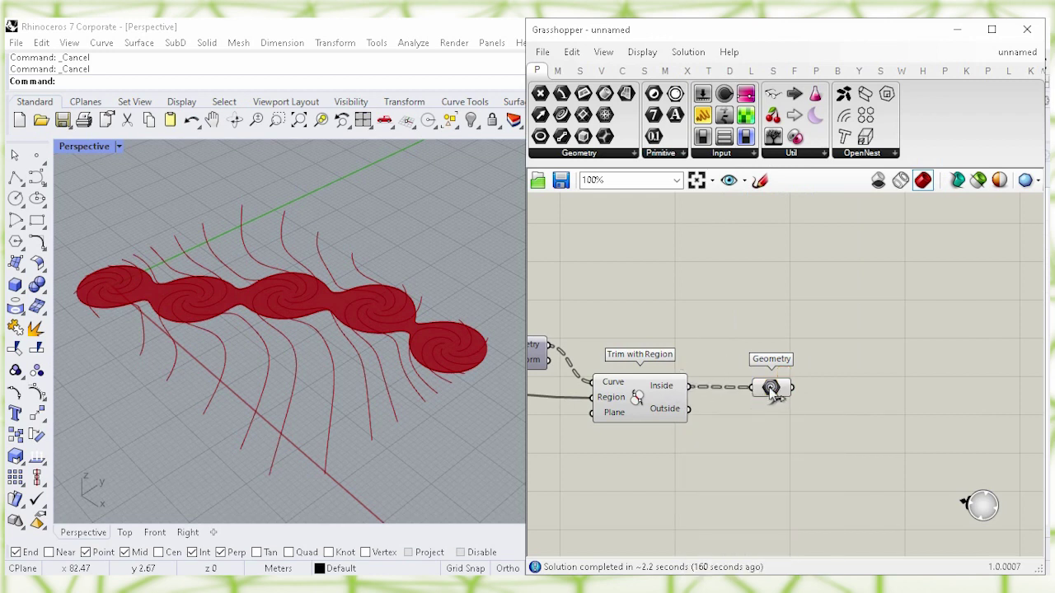
{"action": "right_click", "coordinate": [638, 396]}
{"action": "left_click", "coordinate": [791, 431]}
Step: Add an Extrude component after the Geometry parameter and connect the trimmed curves to its Base input
{"action": "right_click_drag", "start_coordinate": [786, 462], "coordinate": [648, 413]}
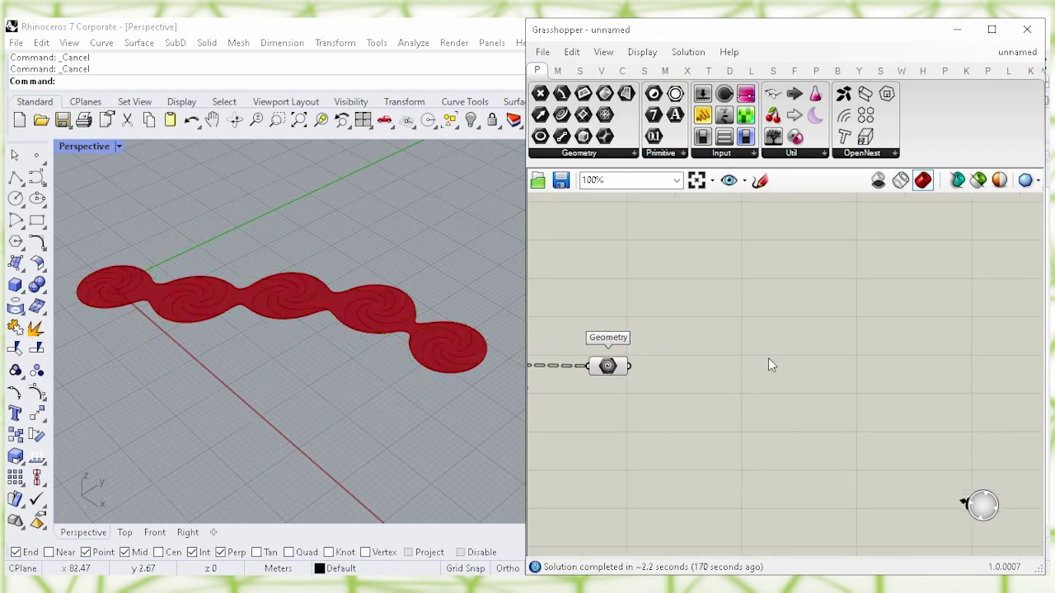
{"action": "double_click", "coordinate": [768, 365]}
{"action": "type", "text": "extrude"}
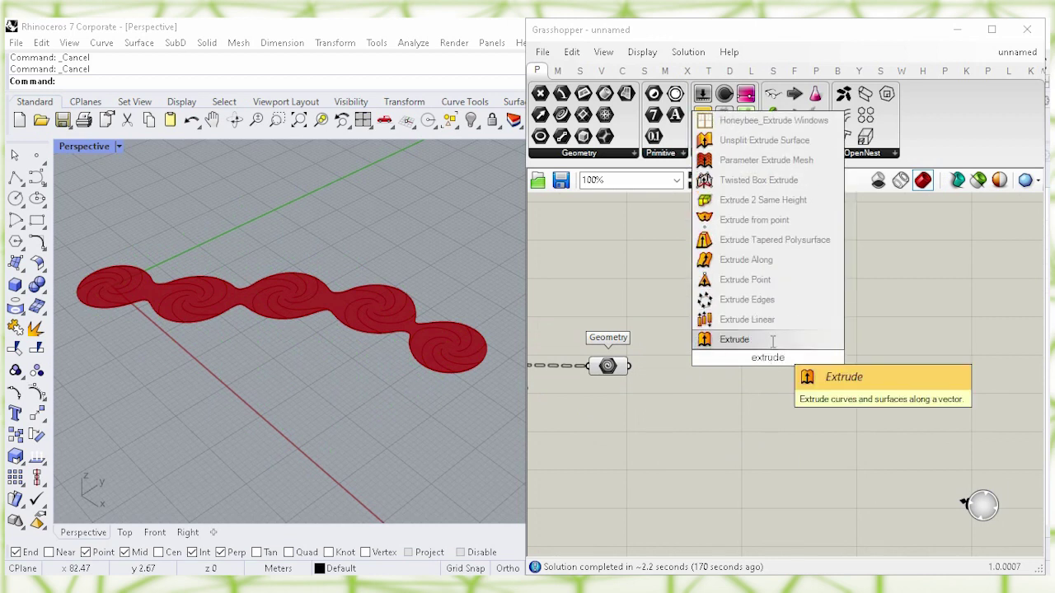
{"action": "left_click", "coordinate": [742, 339]}
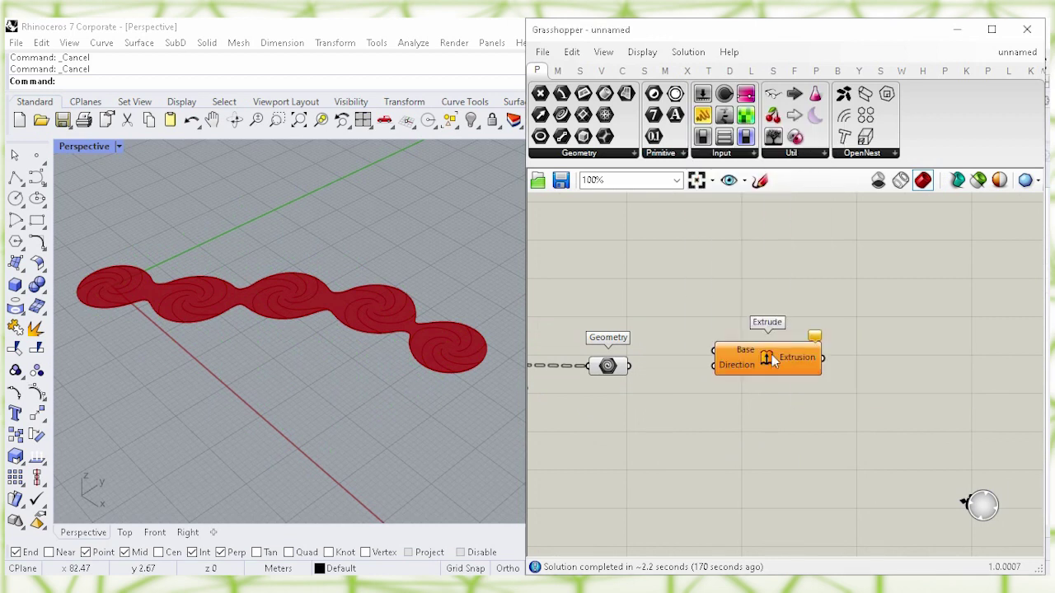
{"action": "left_click", "coordinate": [612, 370]}
{"action": "left_click_drag", "start_coordinate": [630, 366], "coordinate": [802, 382]}
Step: Add a Unit Z vector below the Geometry parameter and connect it to the new Extrude's Direction input
{"action": "left_click", "coordinate": [684, 475]}
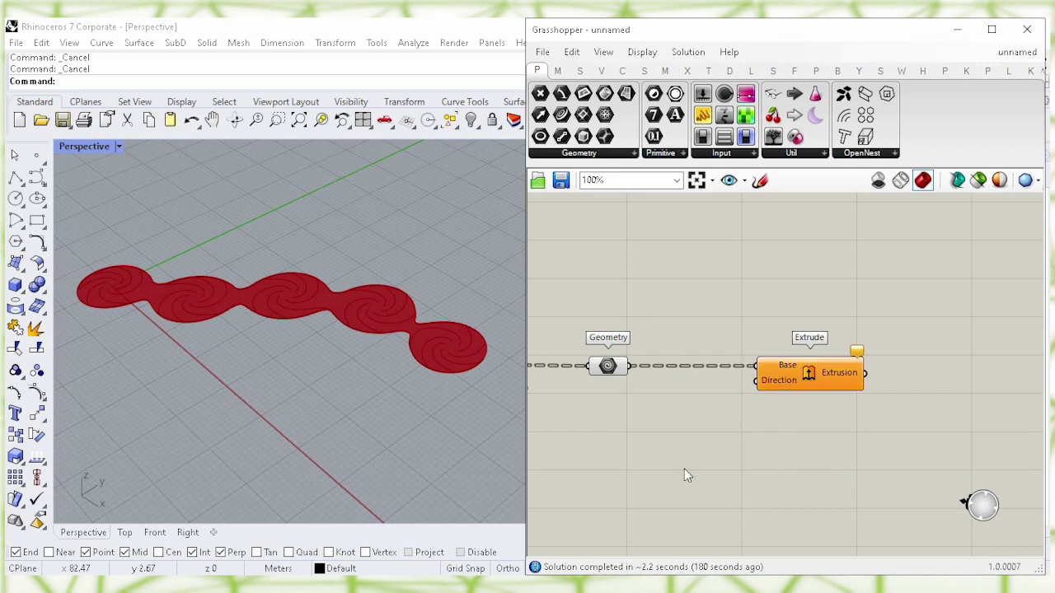
{"action": "double_click", "coordinate": [684, 475]}
{"action": "type", "text": "z"}
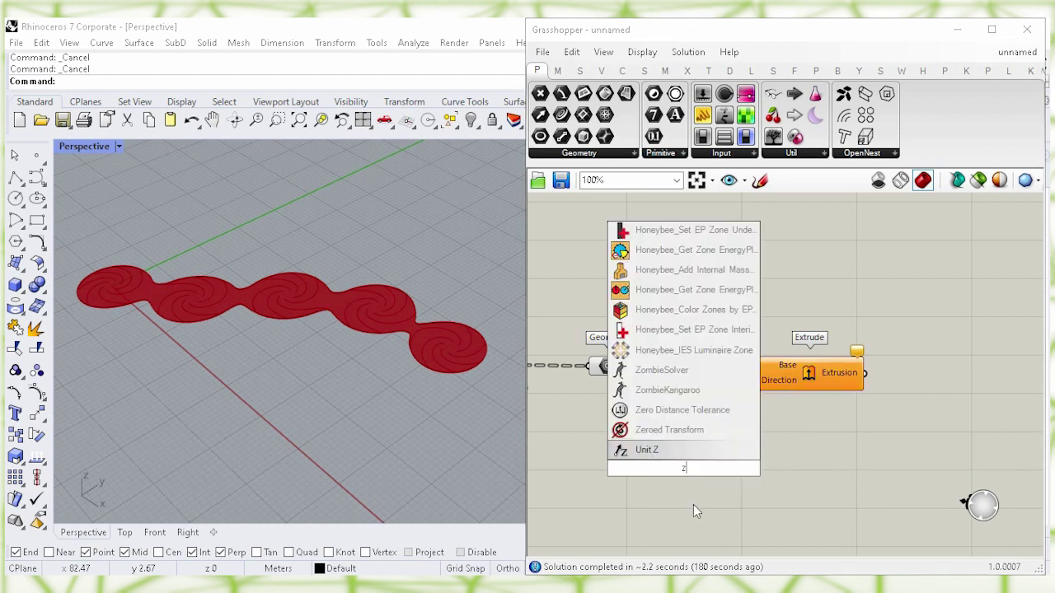
{"action": "left_click", "coordinate": [683, 450]}
{"action": "left_click_drag", "start_coordinate": [728, 456], "coordinate": [820, 381]}
{"action": "left_click", "coordinate": [762, 444]}
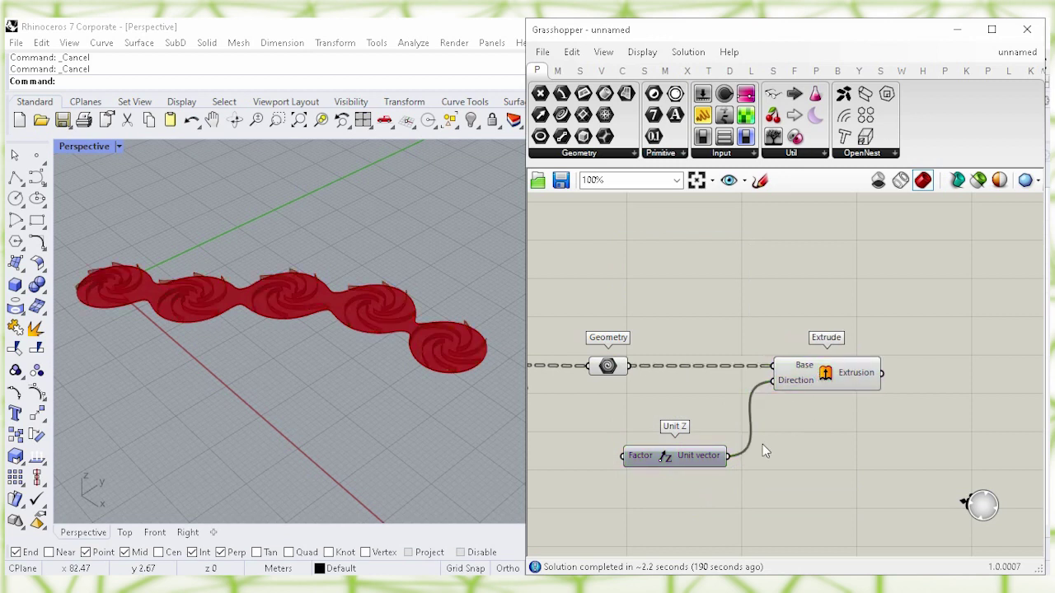
Step: Add a number slider with value 2.7, connect it to the new Unit Z's Factor input, and align it
{"action": "right_click_drag", "start_coordinate": [763, 445], "coordinate": [834, 400]}
{"action": "right_click_drag", "start_coordinate": [620, 423], "coordinate": [654, 419]}
{"action": "double_click", "coordinate": [654, 422]}
{"action": "type", "text": "2.7"}
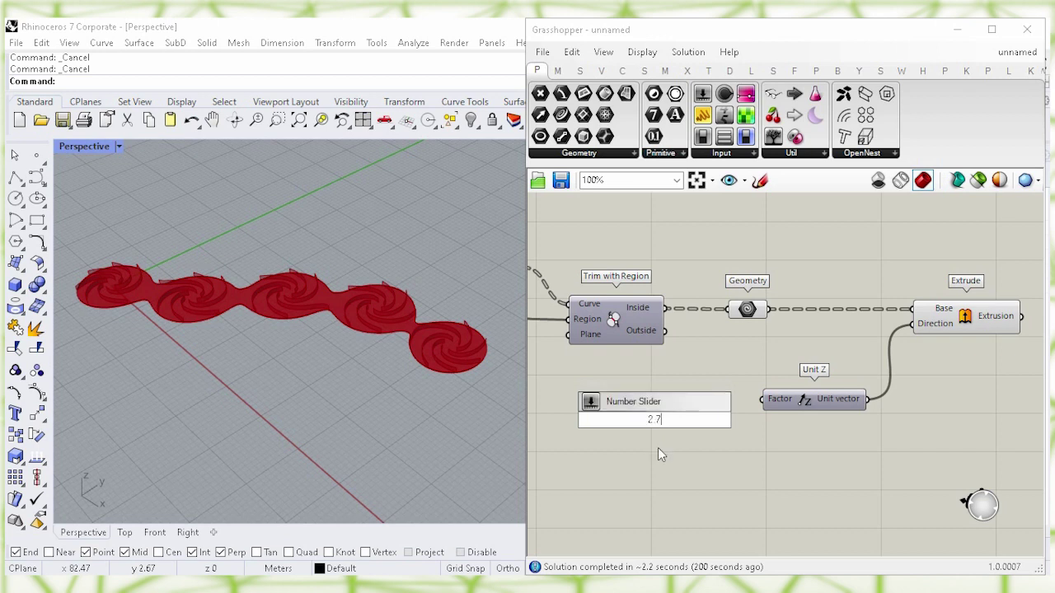
{"action": "key", "text": "Return"}
{"action": "left_click_drag", "start_coordinate": [733, 419], "coordinate": [761, 403]}
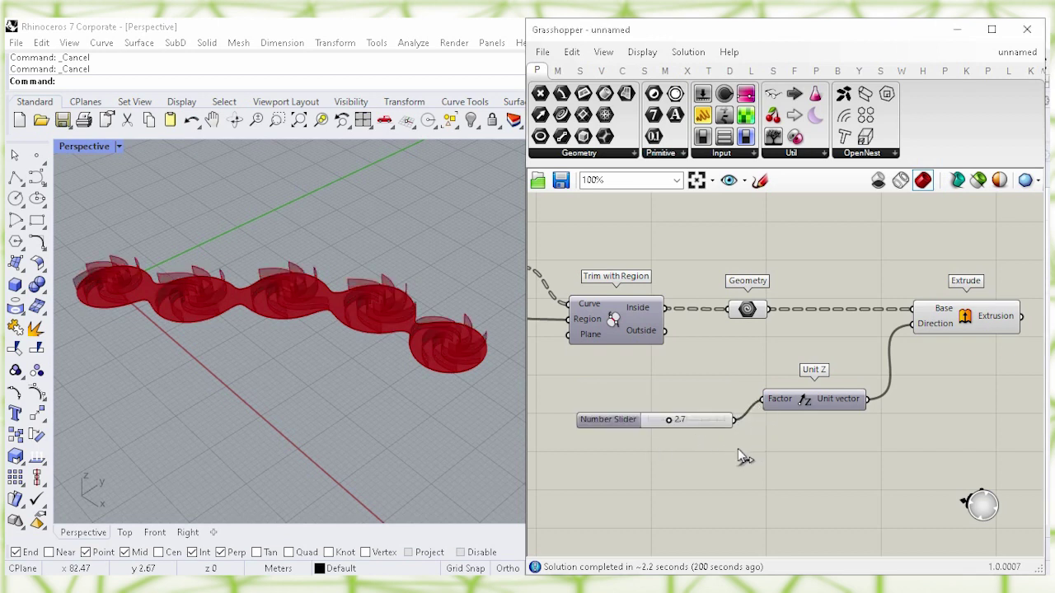
{"action": "left_click_drag", "start_coordinate": [700, 425], "coordinate": [703, 404]}
Step: Turn off the preview of the Geometry parameter holding the trimmed curves
{"action": "left_click", "coordinate": [746, 310]}
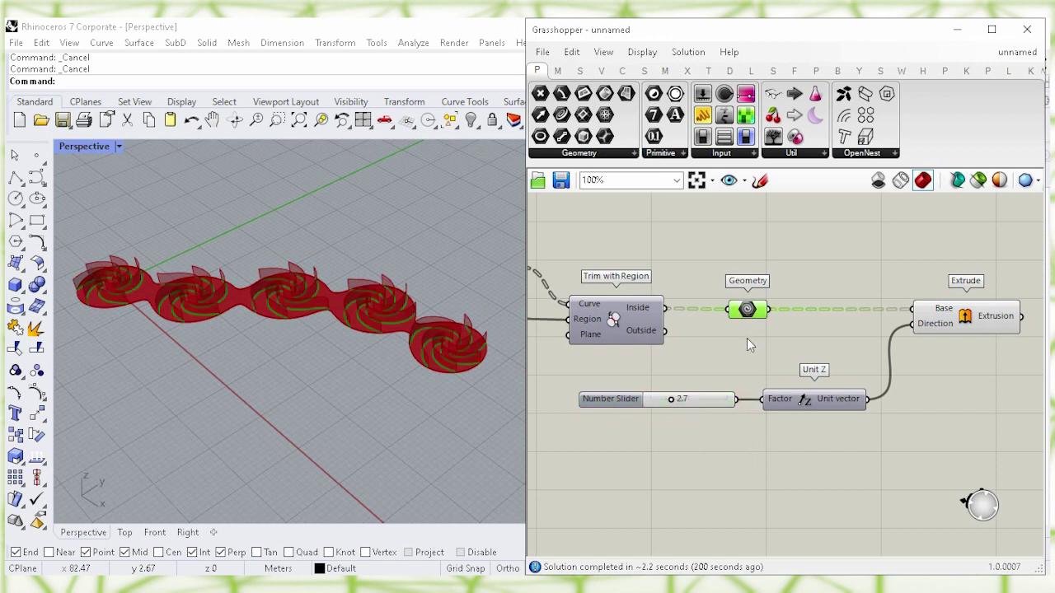
{"action": "right_click", "coordinate": [747, 311]}
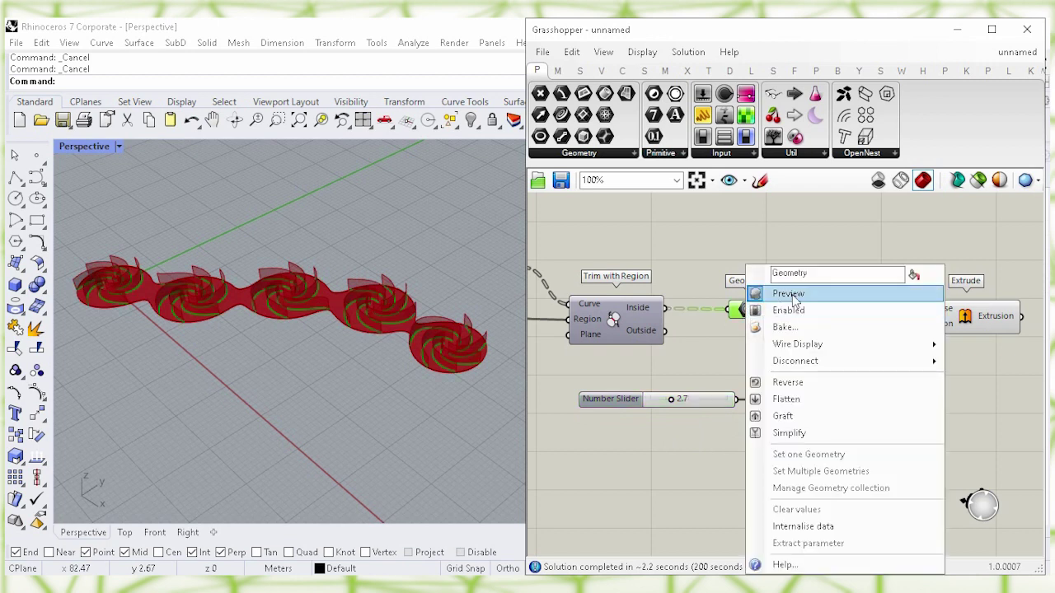
{"action": "left_click", "coordinate": [906, 297]}
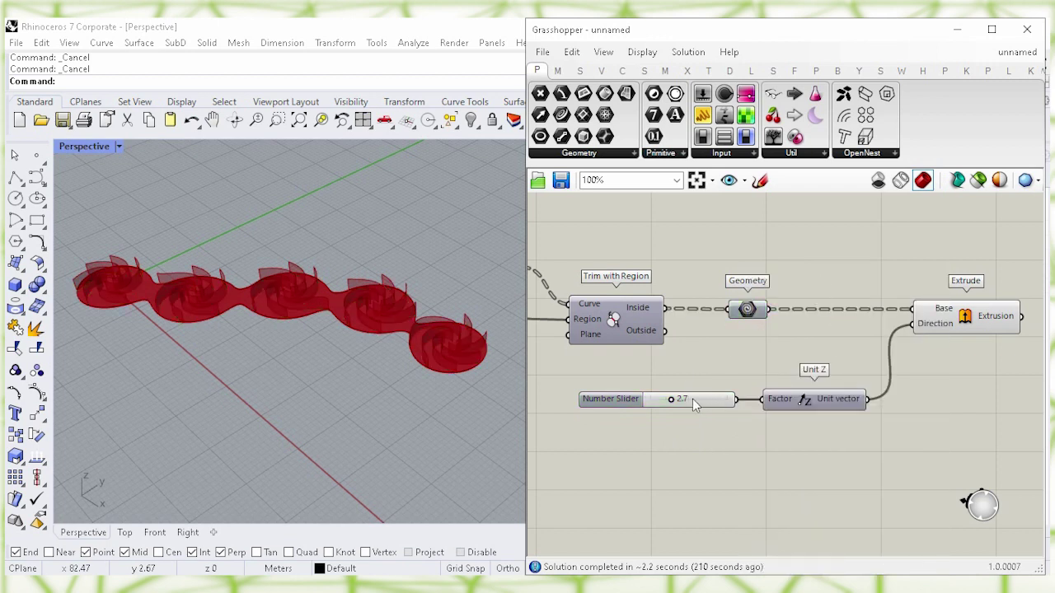
Step: Try a fin extrusion height of 2.5 on the Unit Z slider and return it to 2.7
{"action": "mouse_move", "coordinate": [668, 399]}
{"action": "left_mouse_down"}
{"action": "mouse_move", "coordinate": [657, 400]}
{"action": "mouse_move", "coordinate": [690, 399]}
{"action": "mouse_move", "coordinate": [671, 416]}
{"action": "mouse_move", "coordinate": [671, 407]}
{"action": "left_mouse_up"}
{"action": "left_click", "coordinate": [669, 402]}
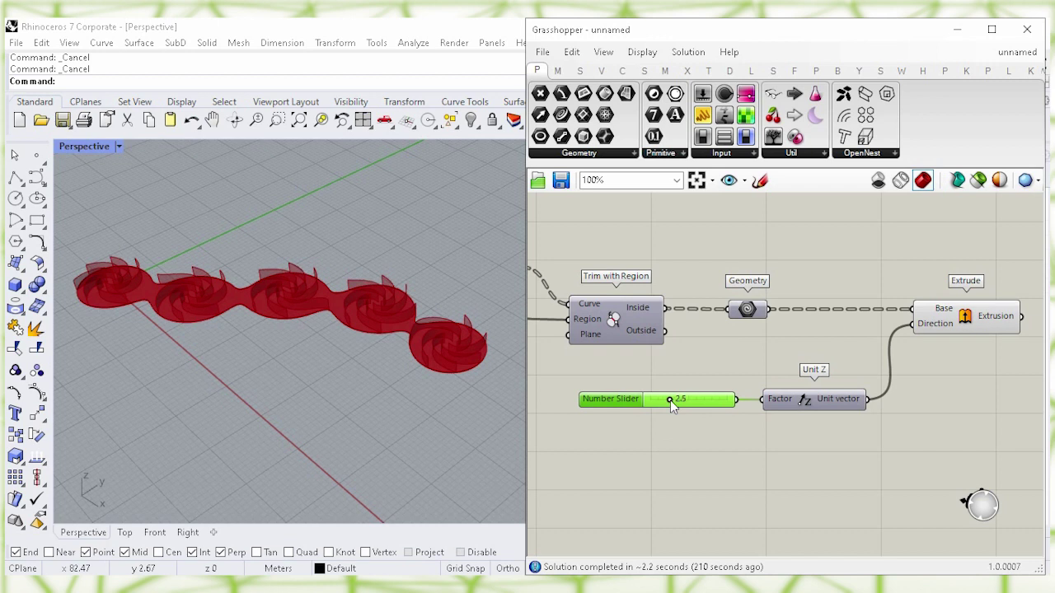
{"action": "left_click_drag", "start_coordinate": [670, 400], "coordinate": [672, 400]}
{"action": "left_click", "coordinate": [706, 347]}
{"action": "right_click_drag", "start_coordinate": [727, 339], "coordinate": [702, 358]}
{"action": "right_click_drag", "start_coordinate": [471, 325], "coordinate": [503, 346]}
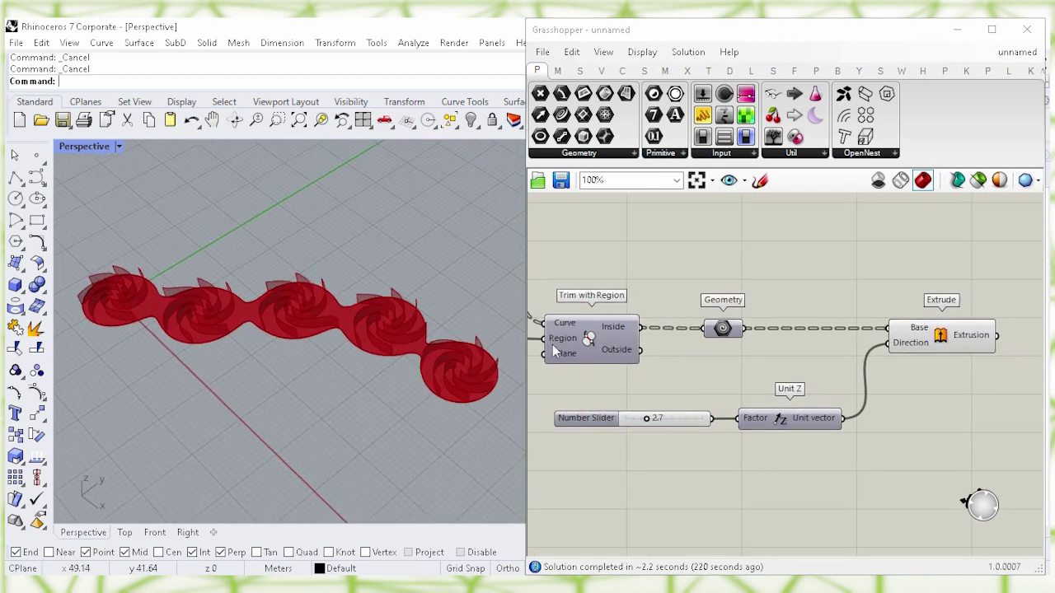
Step: Bake the extruded field-line surfaces from the last Extrude component into the Rhino model
{"action": "left_click", "coordinate": [911, 347]}
{"action": "right_click_drag", "start_coordinate": [960, 390], "coordinate": [723, 401]}
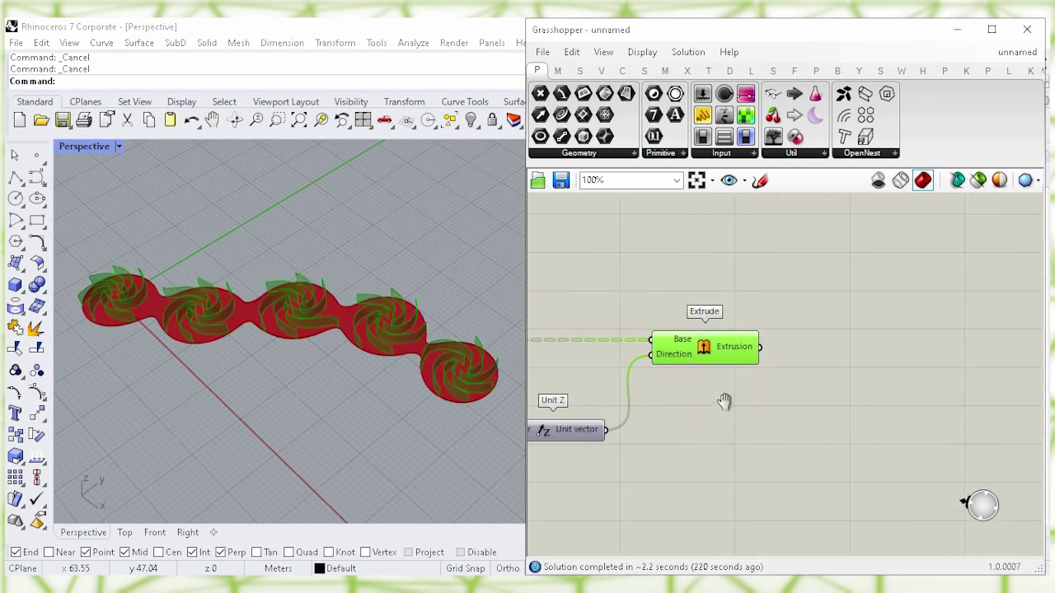
{"action": "right_click", "coordinate": [706, 348]}
{"action": "left_click", "coordinate": [742, 437]}
{"action": "left_click", "coordinate": [729, 294]}
{"action": "left_click", "coordinate": [703, 500]}
{"action": "left_click", "coordinate": [753, 554]}
{"action": "left_click", "coordinate": [760, 432]}
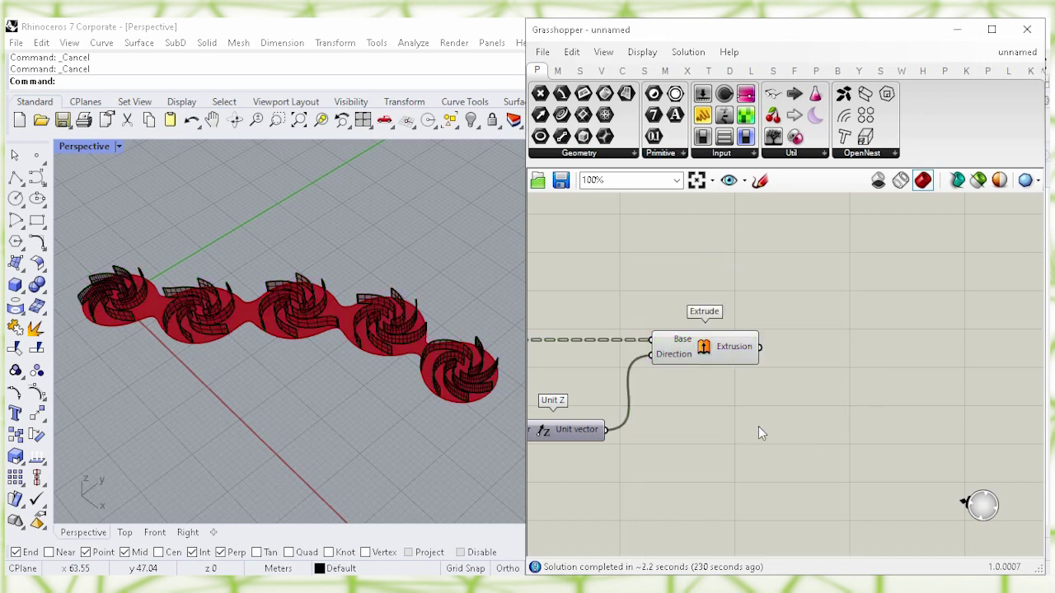
Step: Check the baked fin surfaces in the viewport, then turn off the preview of the fins' Extrude component
{"action": "left_click", "coordinate": [330, 276]}
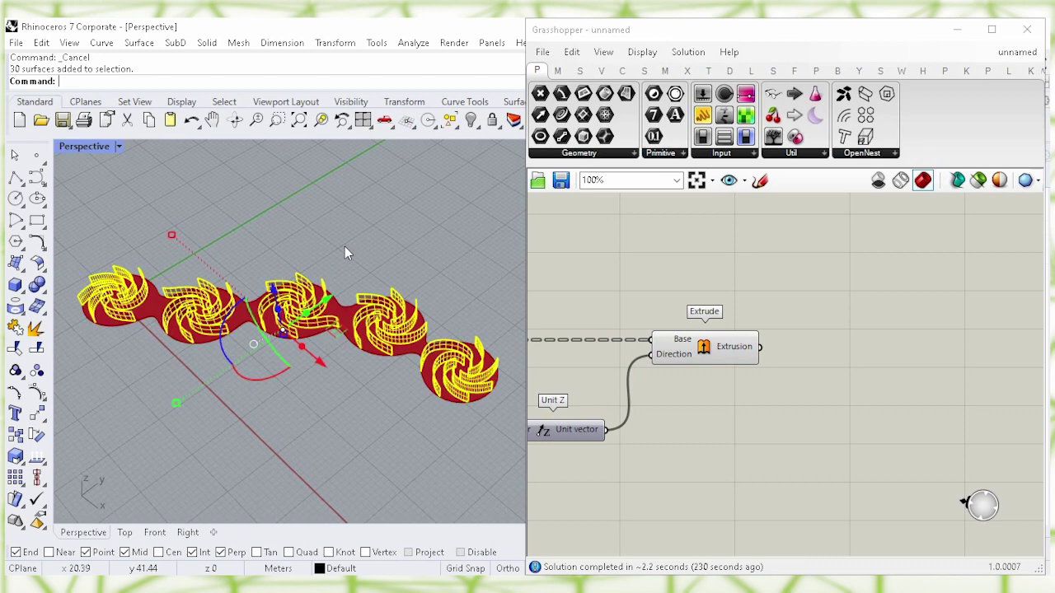
{"action": "left_click", "coordinate": [345, 248]}
{"action": "left_click", "coordinate": [706, 353]}
{"action": "right_click", "coordinate": [706, 353]}
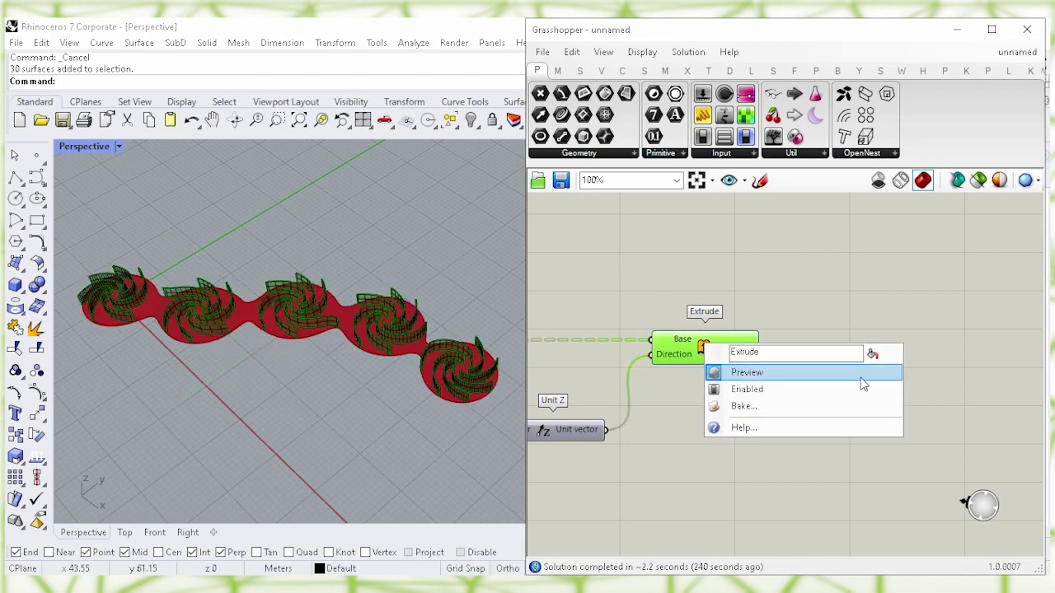
{"action": "left_click", "coordinate": [857, 371]}
Step: Turn off the preview of the Boundary Surfaces component that feeds the slab extrusion
{"action": "right_click_drag", "start_coordinate": [602, 251], "coordinate": [746, 337]}
{"action": "right_click_drag", "start_coordinate": [532, 273], "coordinate": [844, 328]}
{"action": "right_click_drag", "start_coordinate": [643, 281], "coordinate": [724, 336]}
{"action": "right_click_drag", "start_coordinate": [590, 332], "coordinate": [843, 337]}
{"action": "right_click_drag", "start_coordinate": [643, 272], "coordinate": [753, 295]}
{"action": "right_click_drag", "start_coordinate": [593, 337], "coordinate": [799, 322]}
{"action": "left_click", "coordinate": [705, 346]}
{"action": "right_click_drag", "start_coordinate": [705, 386], "coordinate": [917, 364]}
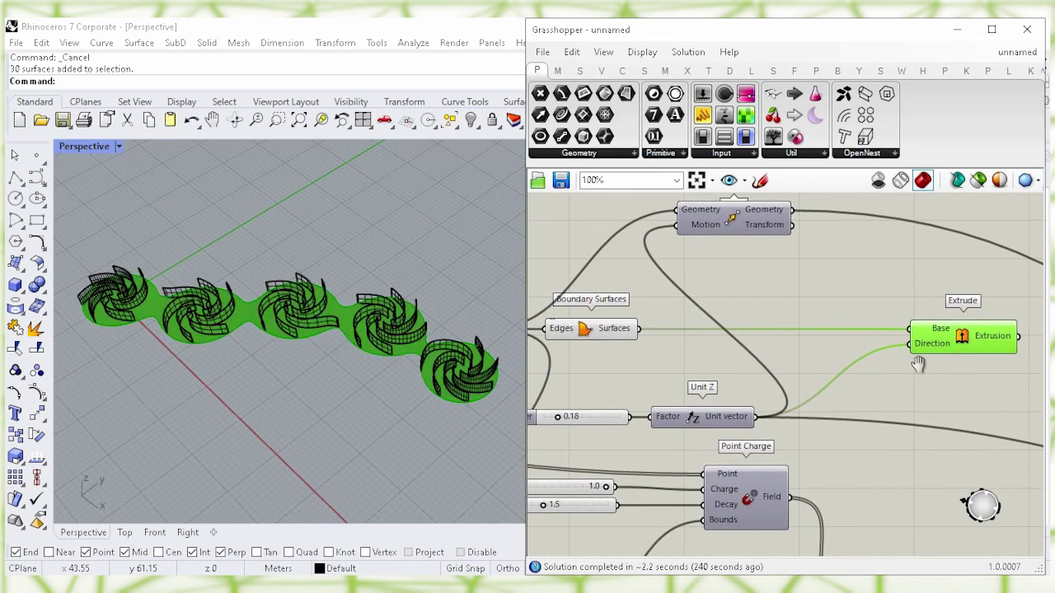
{"action": "left_click", "coordinate": [881, 302]}
{"action": "left_click", "coordinate": [591, 340]}
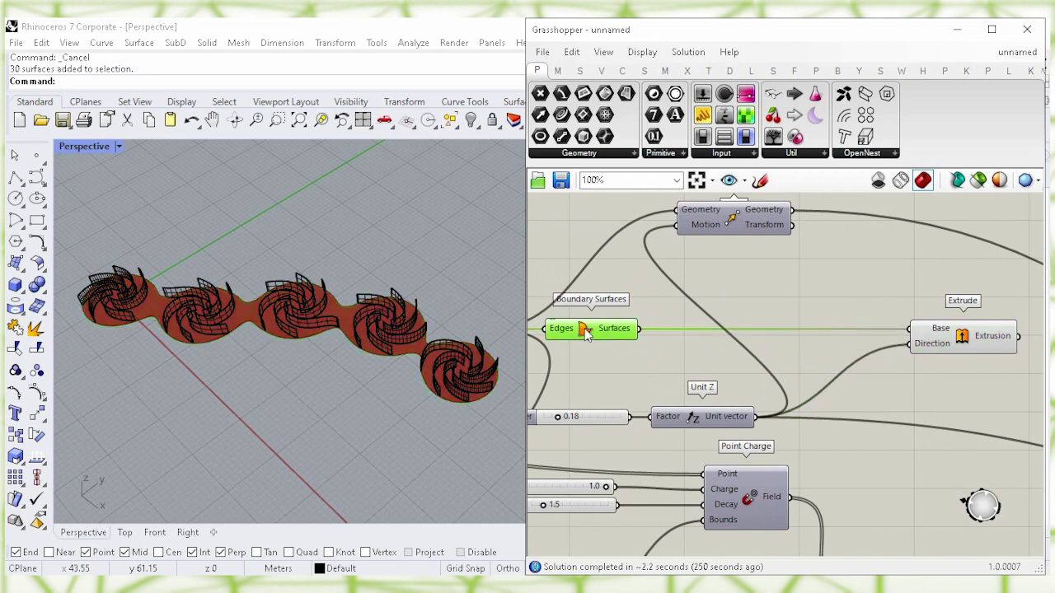
{"action": "right_click", "coordinate": [587, 332]}
{"action": "left_click", "coordinate": [727, 360]}
Step: Bake the slab's Extrude component into the Rhino model on Layer 01
{"action": "right_click_drag", "start_coordinate": [608, 345], "coordinate": [698, 340]}
{"action": "left_click_drag", "start_coordinate": [697, 341], "coordinate": [726, 338]}
{"action": "right_click_drag", "start_coordinate": [532, 364], "coordinate": [612, 356]}
{"action": "left_click", "coordinate": [613, 356]}
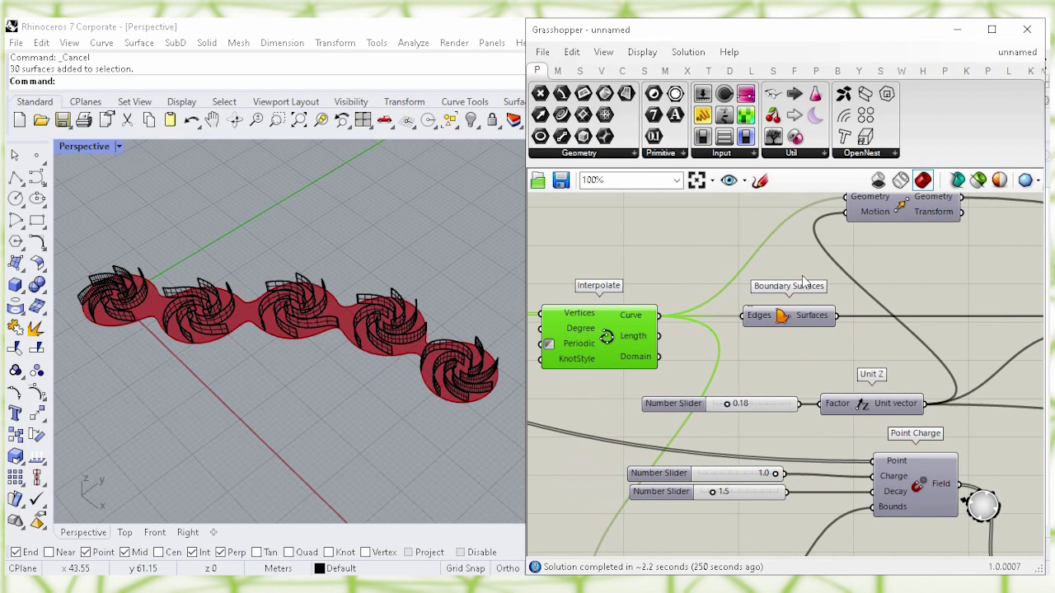
{"action": "right_click_drag", "start_coordinate": [804, 282], "coordinate": [822, 298]}
{"action": "mouse_move", "coordinate": [978, 293]}
{"action": "right_mouse_down"}
{"action": "mouse_move", "coordinate": [801, 278]}
{"action": "mouse_move", "coordinate": [615, 285]}
{"action": "right_mouse_up"}
{"action": "left_click", "coordinate": [758, 341]}
{"action": "right_click", "coordinate": [759, 341]}
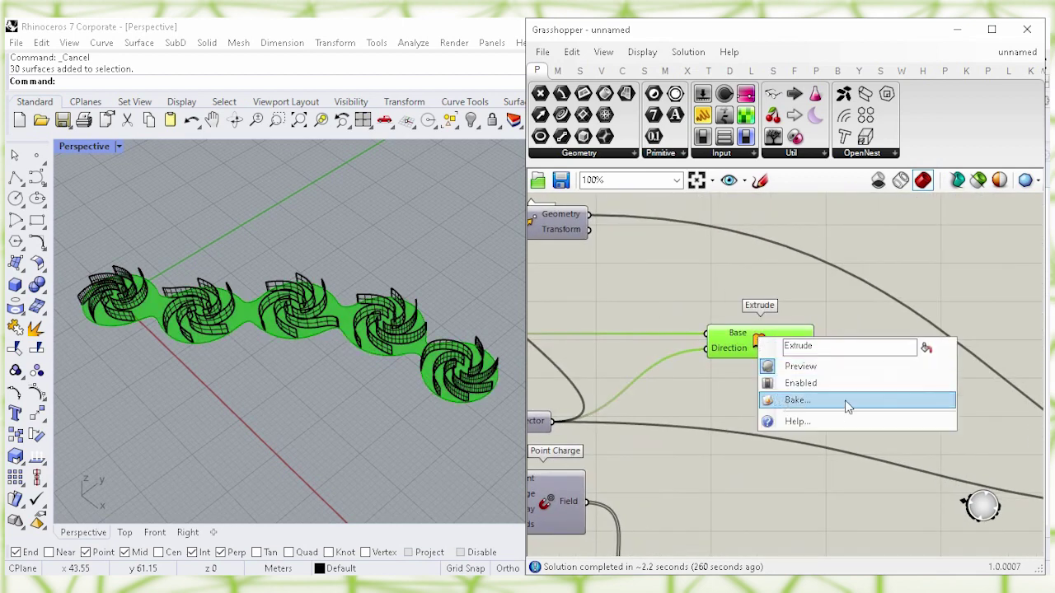
{"action": "left_click", "coordinate": [907, 401]}
{"action": "left_click", "coordinate": [897, 294]}
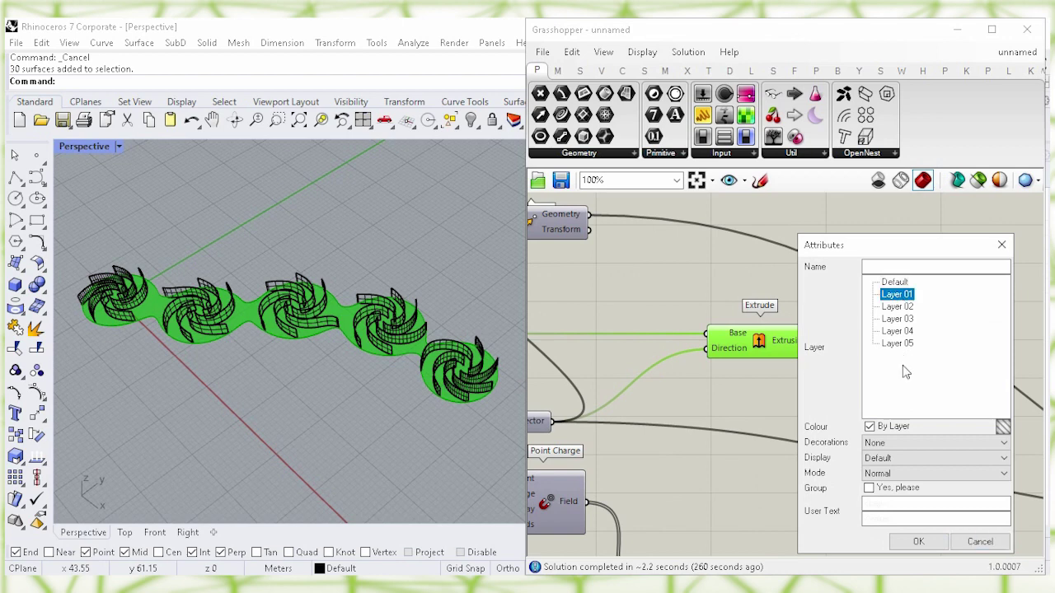
{"action": "left_click", "coordinate": [918, 541]}
{"action": "left_click", "coordinate": [869, 410]}
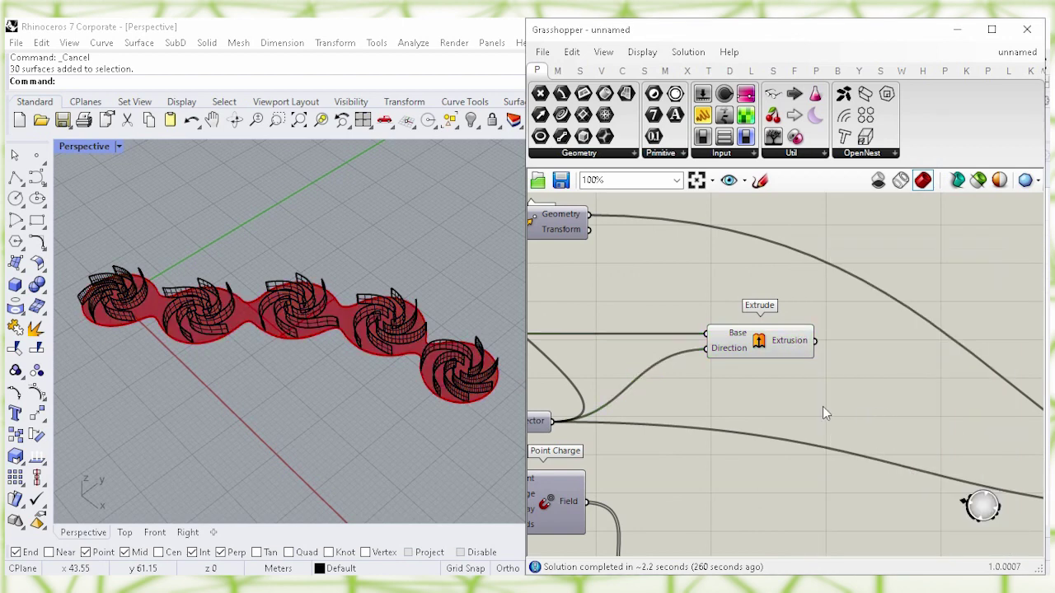
Step: Turn off the preview of the slab's Extrude component
{"action": "left_click", "coordinate": [759, 342]}
{"action": "right_click", "coordinate": [759, 340]}
{"action": "left_click", "coordinate": [842, 368]}
{"action": "left_click", "coordinate": [883, 394]}
Step: Move the slab's Extrude component across the canvas to sit directly above the fins' Extrude component
{"action": "right_click_drag", "start_coordinate": [883, 395], "coordinate": [693, 383]}
{"action": "right_click_drag", "start_coordinate": [857, 322], "coordinate": [862, 336]}
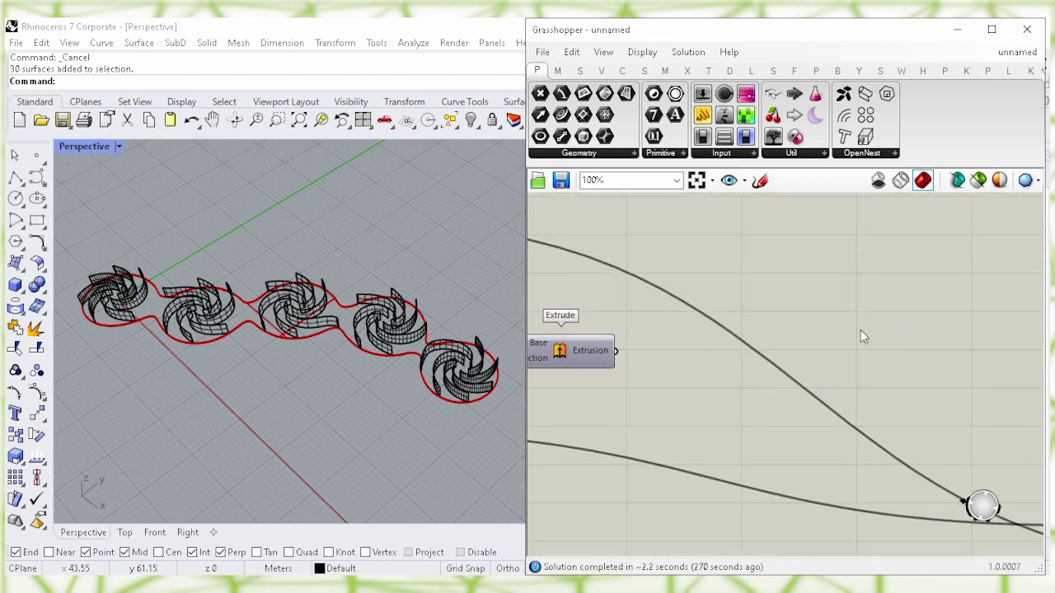
{"action": "left_click_drag", "start_coordinate": [565, 352], "coordinate": [775, 335]}
{"action": "right_click_drag", "start_coordinate": [774, 335], "coordinate": [620, 326]}
{"action": "left_click_drag", "start_coordinate": [646, 280], "coordinate": [900, 284]}
{"action": "right_click_drag", "start_coordinate": [938, 313], "coordinate": [694, 321]}
{"action": "left_click_drag", "start_coordinate": [688, 301], "coordinate": [934, 434]}
{"action": "left_click", "coordinate": [891, 345]}
{"action": "right_click_drag", "start_coordinate": [890, 346], "coordinate": [820, 290]}
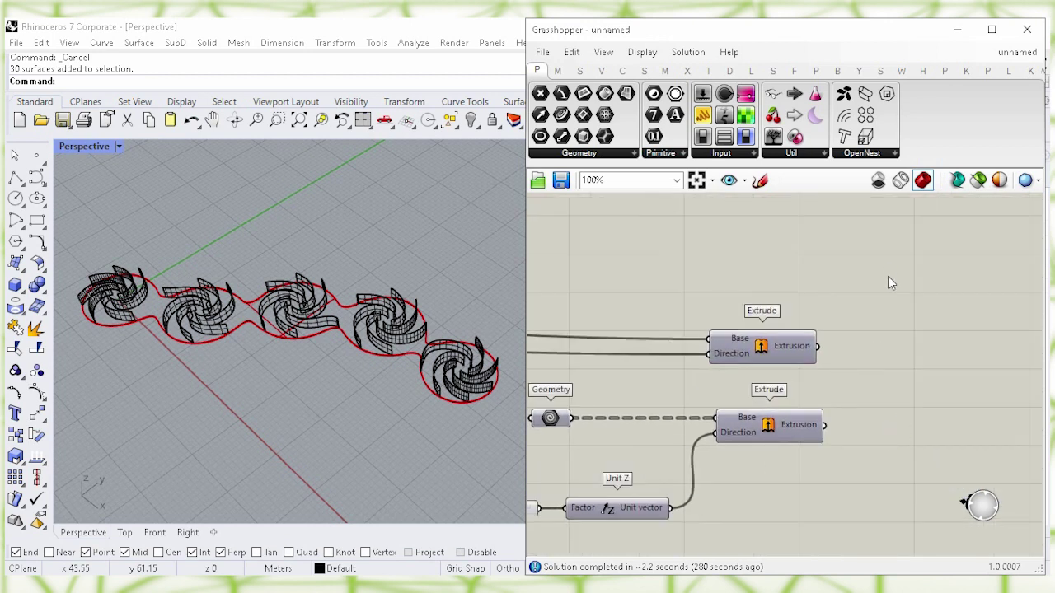
{"action": "right_click_drag", "start_coordinate": [888, 278], "coordinate": [871, 306]}
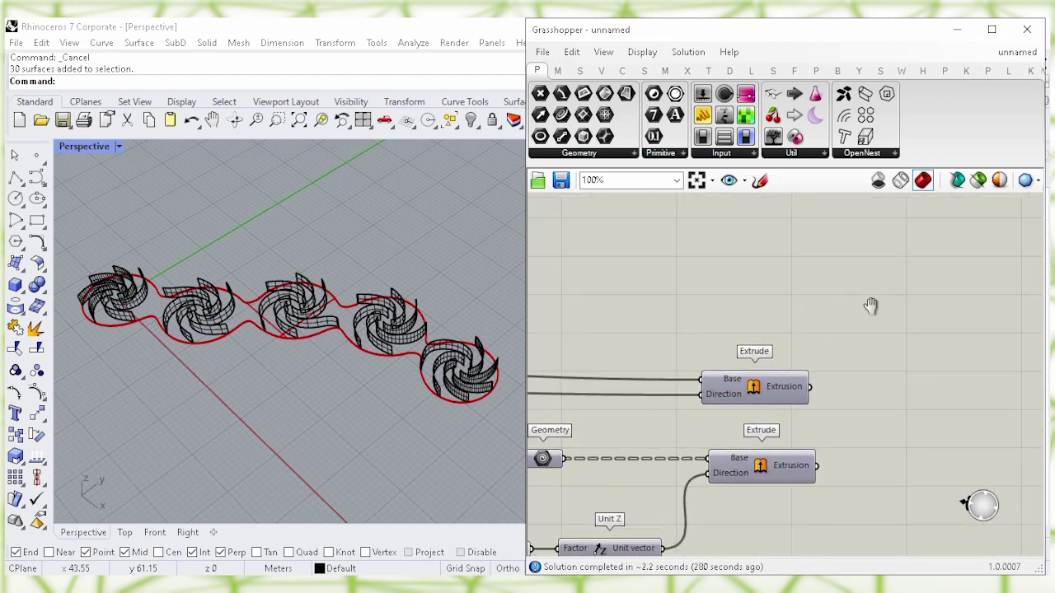
Step: Minimize the Grasshopper window, select all the baked fins and the slab, and turn off their surface isocurves
{"action": "left_click", "coordinate": [957, 30]}
{"action": "right_click_drag", "start_coordinate": [553, 270], "coordinate": [630, 300]}
{"action": "left_click_drag", "start_coordinate": [227, 237], "coordinate": [153, 224]}
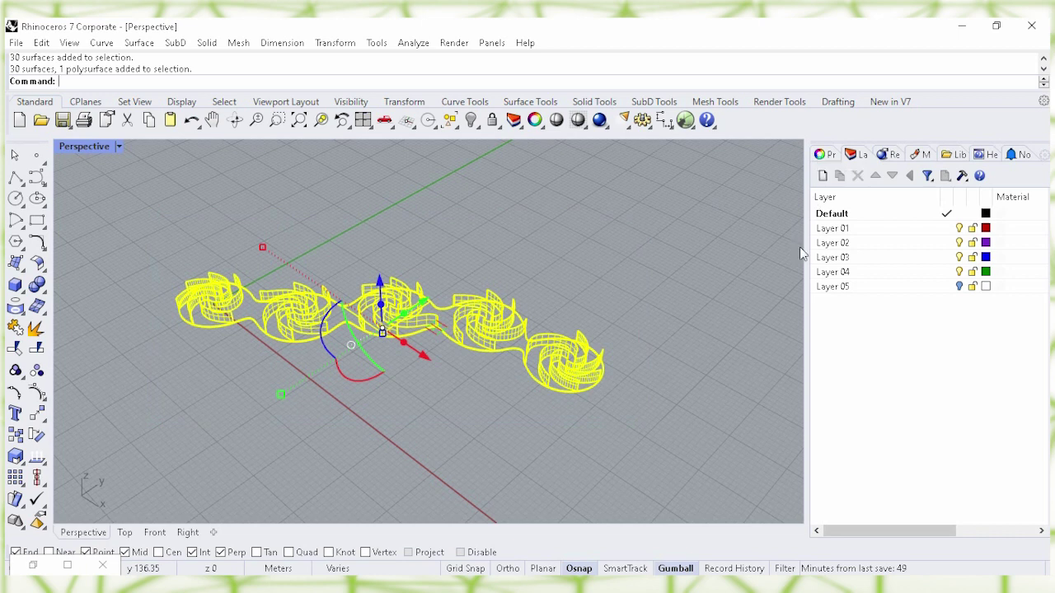
{"action": "left_click", "coordinate": [825, 155]}
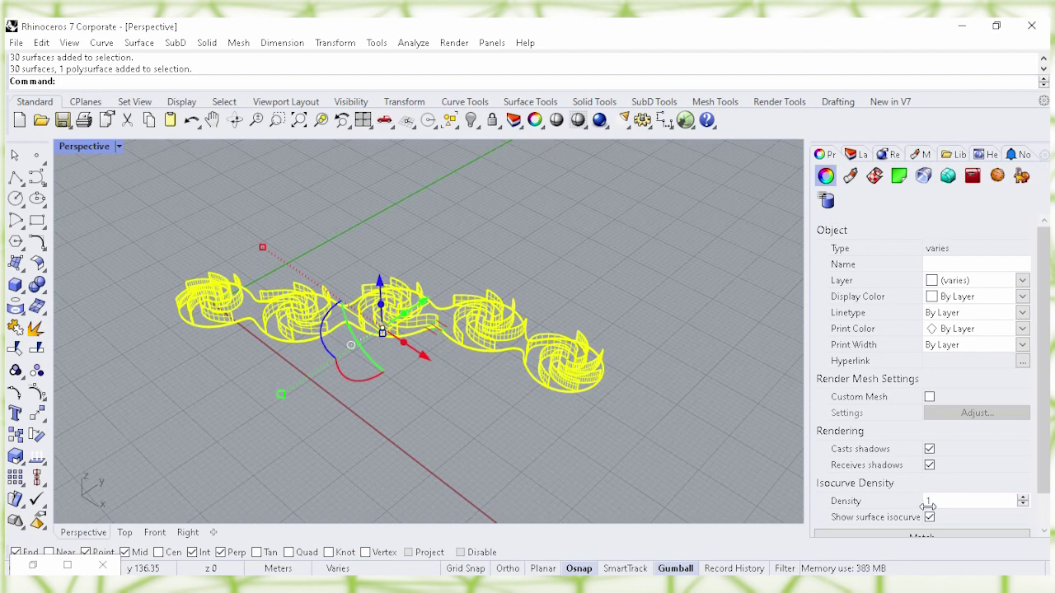
{"action": "left_click", "coordinate": [684, 274]}
{"action": "right_click_drag", "start_coordinate": [600, 240], "coordinate": [635, 290]}
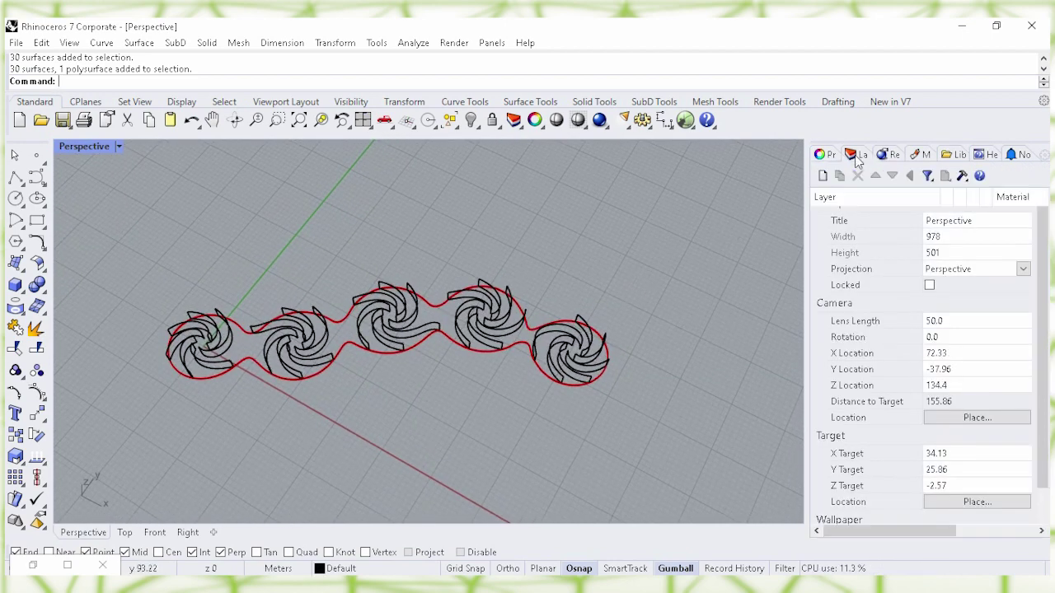
Step: Turn on the visibility of Layer 05
{"action": "left_click", "coordinate": [857, 156]}
{"action": "left_click", "coordinate": [948, 288]}
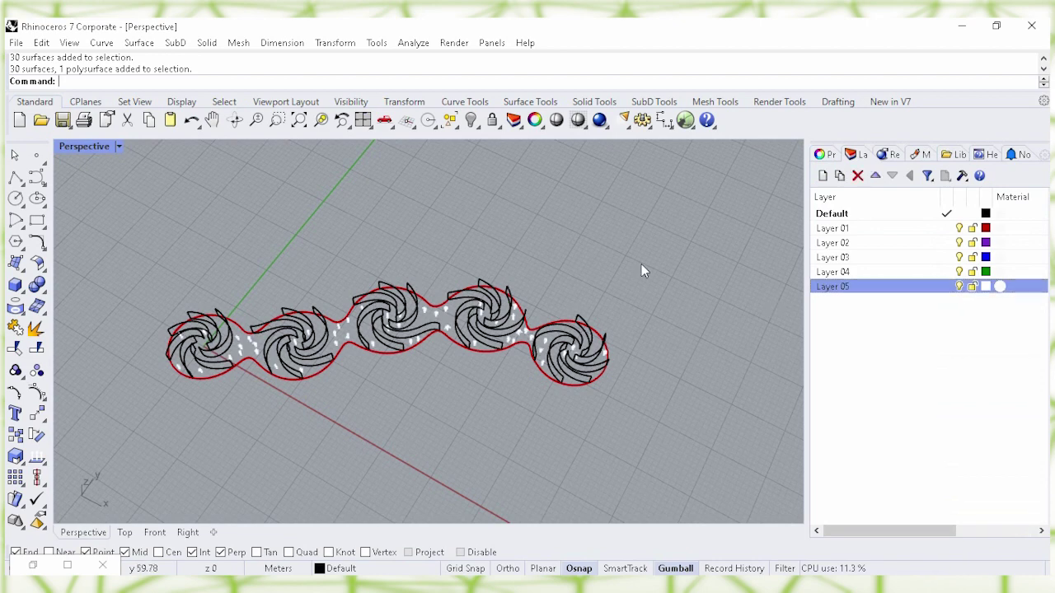
{"action": "right_click_drag", "start_coordinate": [585, 248], "coordinate": [614, 274]}
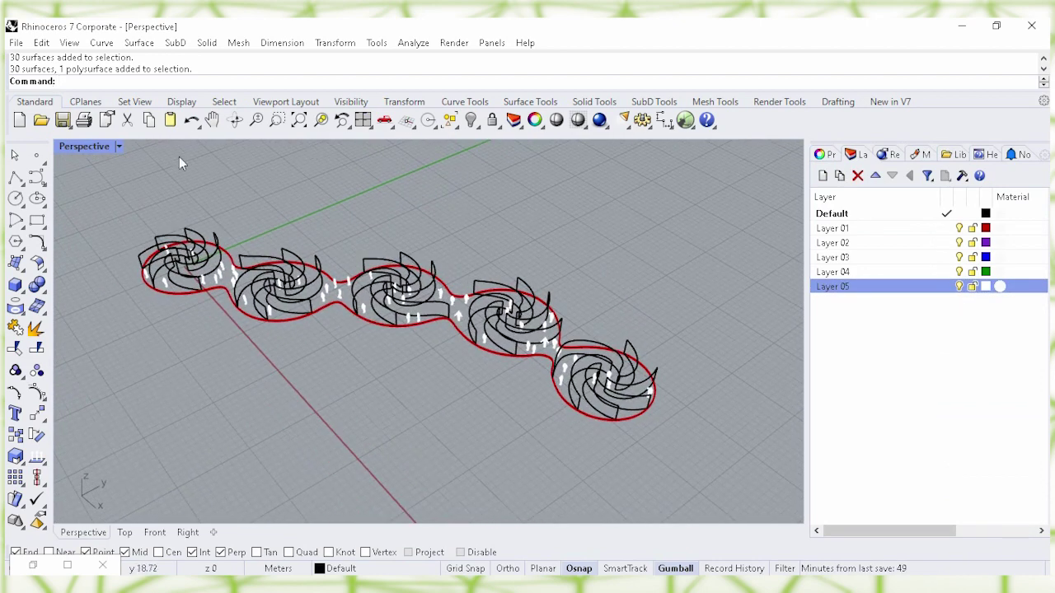
Step: Set the Perspective viewport to the Shaded display mode
{"action": "left_click", "coordinate": [118, 146]}
{"action": "left_click", "coordinate": [284, 82]}
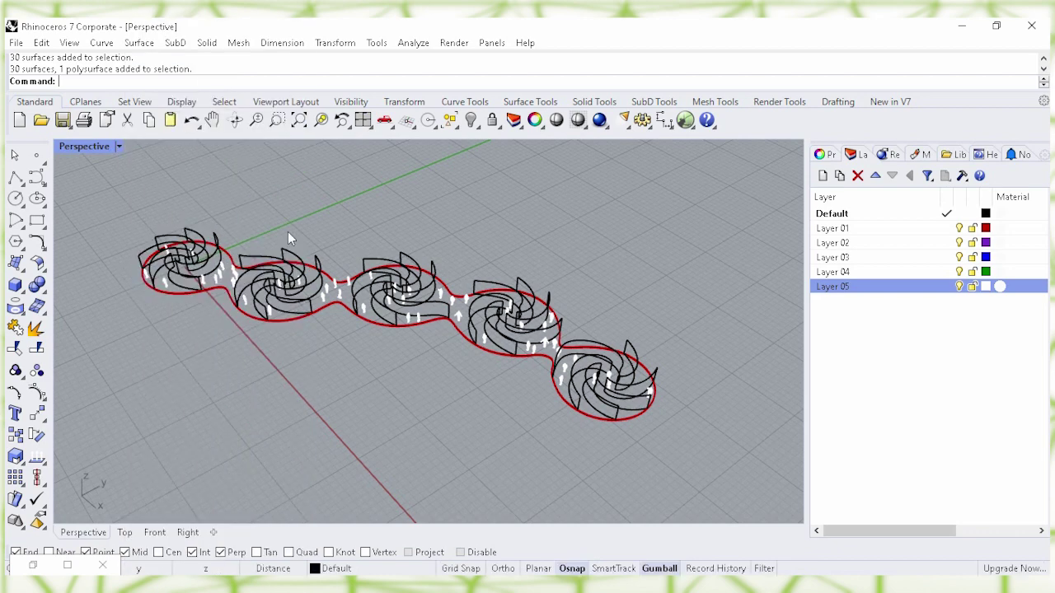
{"action": "scroll", "coordinate": [349, 228], "scroll_direction": "up", "scroll_amount": 4}
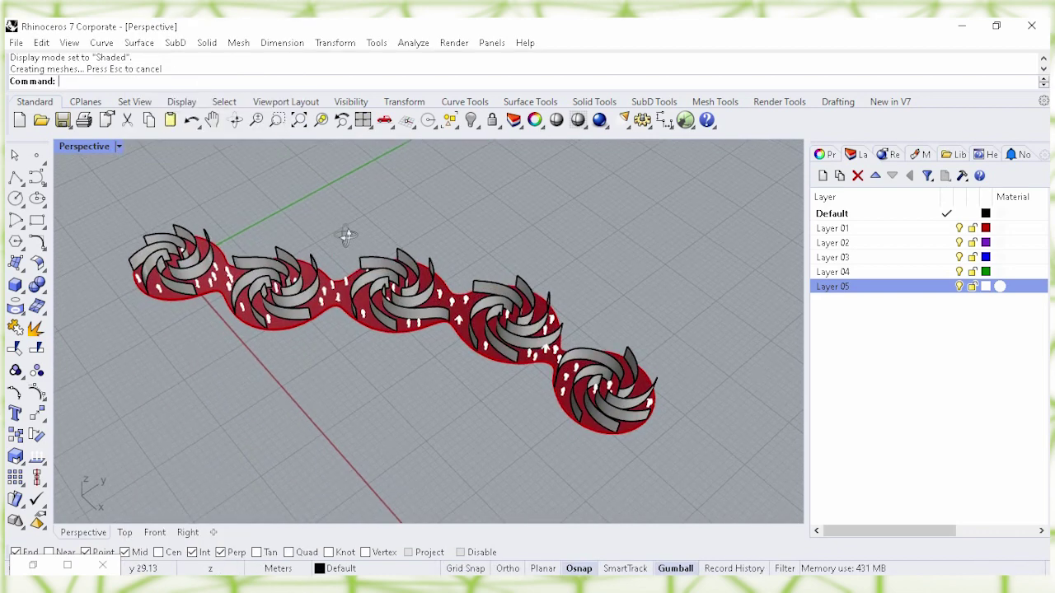
Step: Thicken all the fin surfaces into solids with OffsetSrf, using distance 0.075 and BothSides set to Yes
{"action": "key", "text": "ctrl+a"}
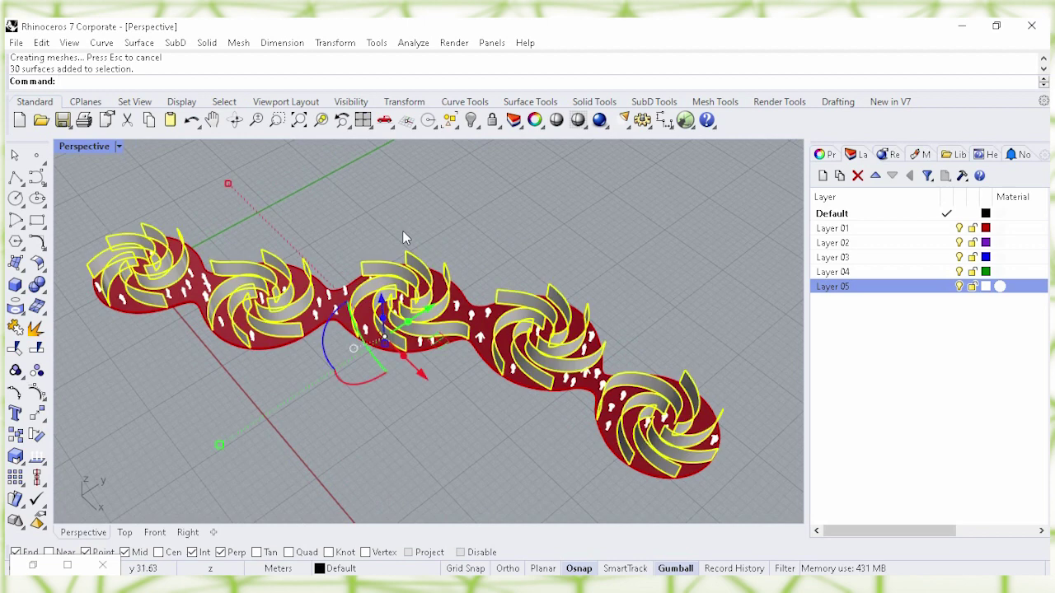
{"action": "type", "text": "Offset"}
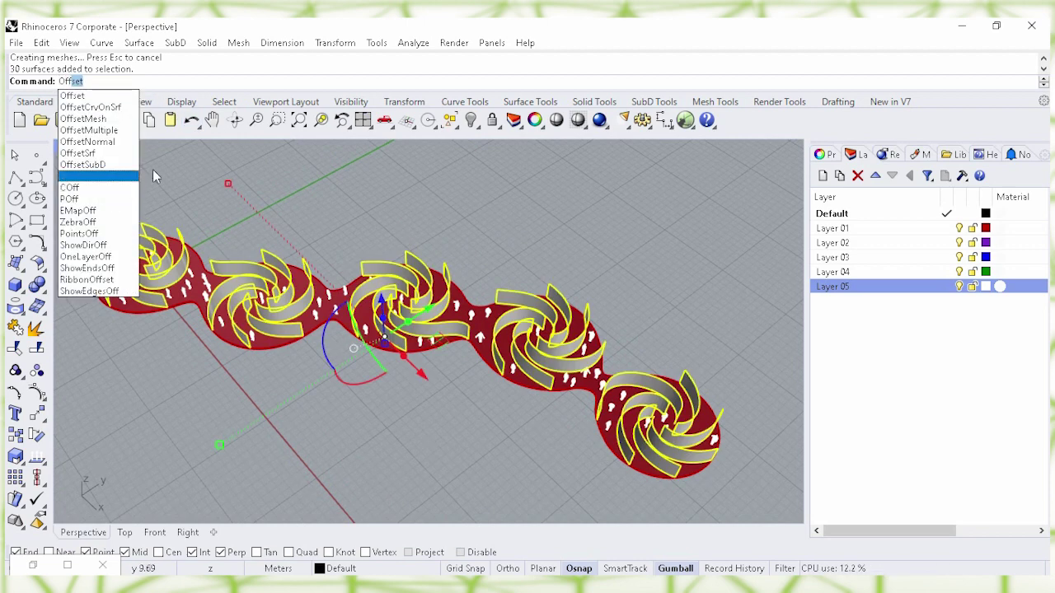
{"action": "left_click", "coordinate": [126, 154]}
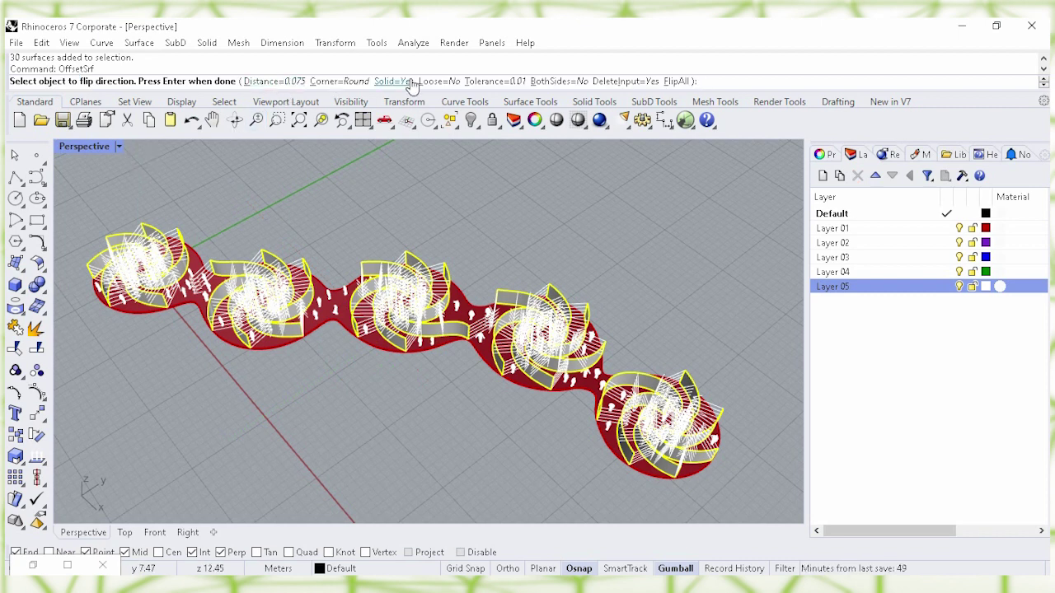
{"action": "left_click", "coordinate": [559, 82]}
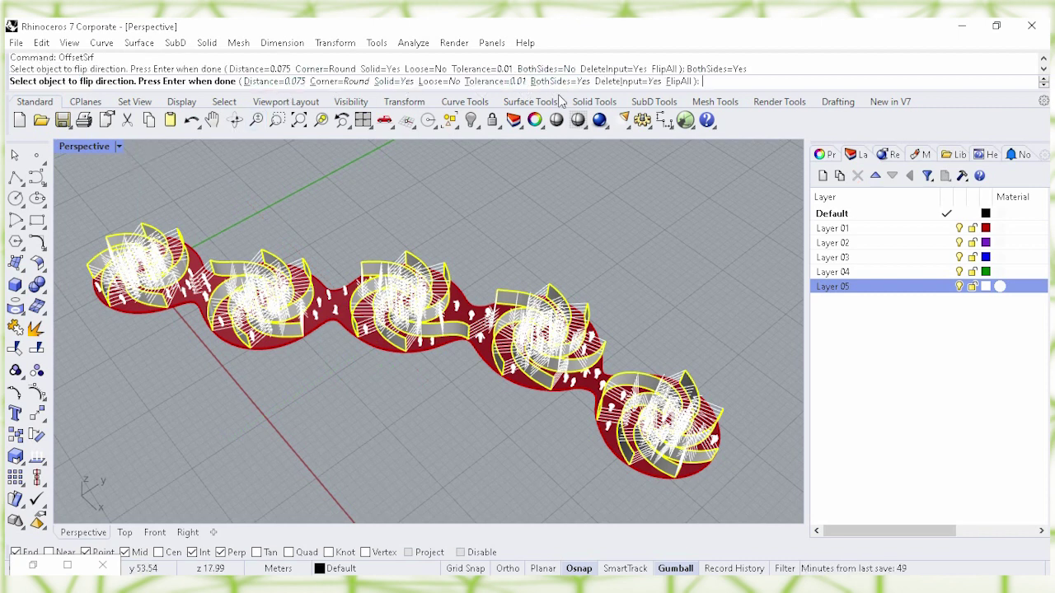
{"action": "right_click", "coordinate": [726, 85]}
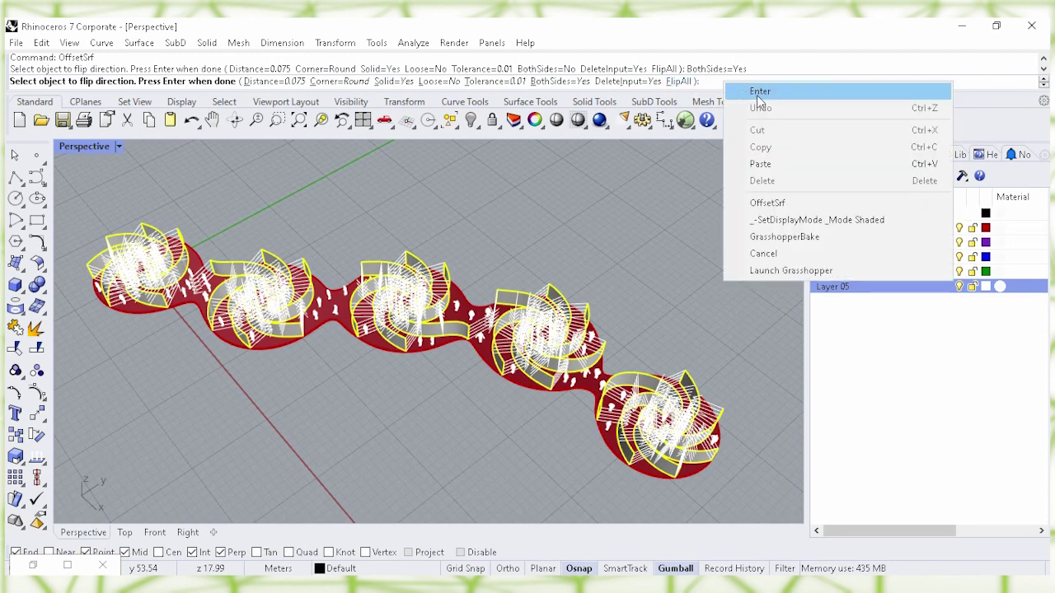
{"action": "left_click", "coordinate": [757, 90]}
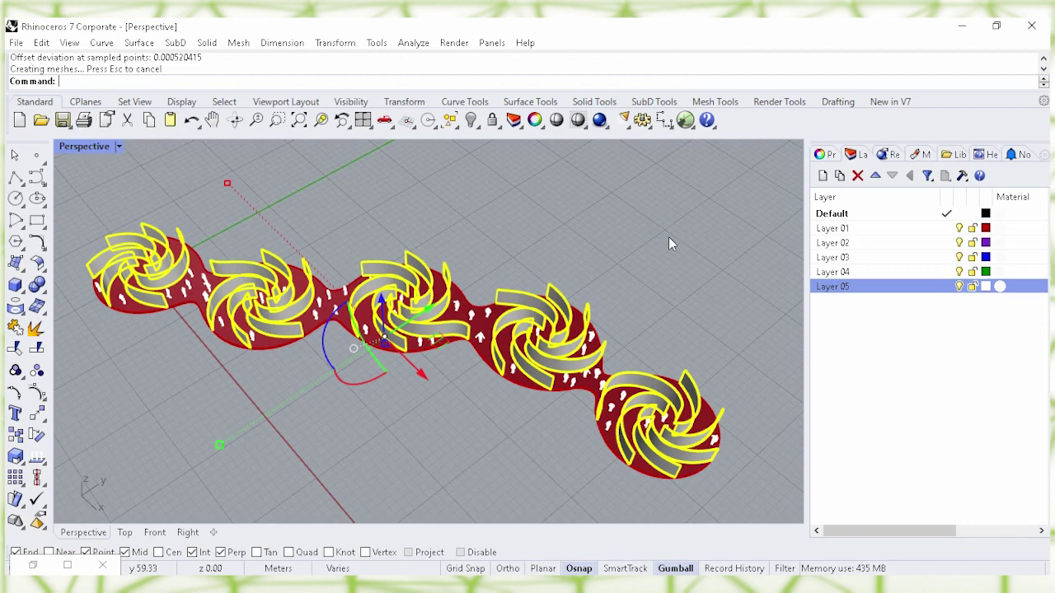
Step: Set the Perspective viewport to the Rendered display mode and view the finished model from above
{"action": "right_click_drag", "start_coordinate": [632, 239], "coordinate": [567, 251]}
{"action": "scroll", "coordinate": [640, 370], "scroll_direction": "up", "scroll_amount": 5}
{"action": "scroll", "coordinate": [569, 284], "scroll_direction": "down", "scroll_amount": 3}
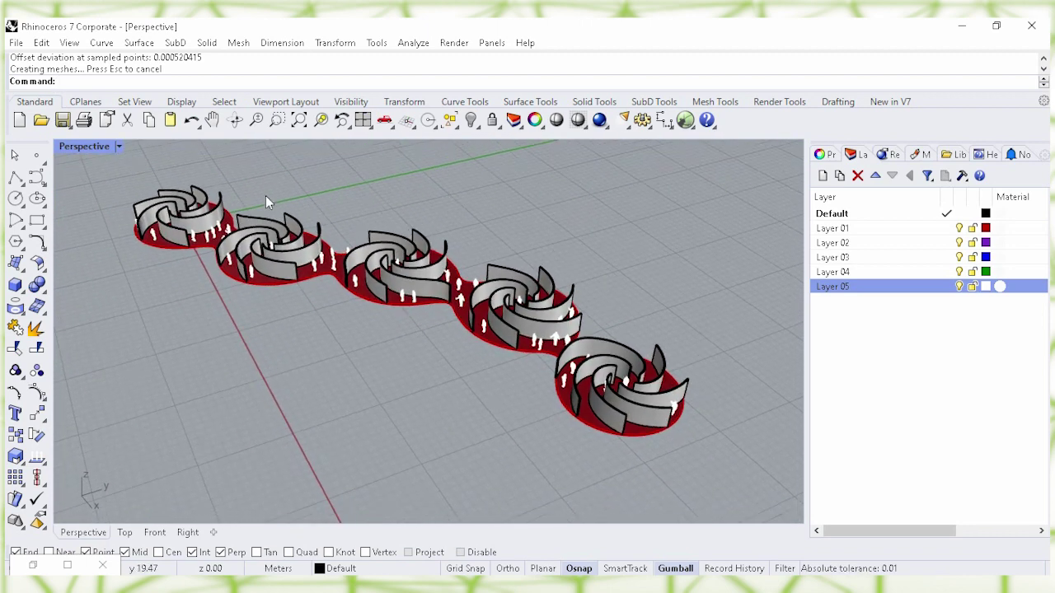
{"action": "left_click", "coordinate": [120, 146]}
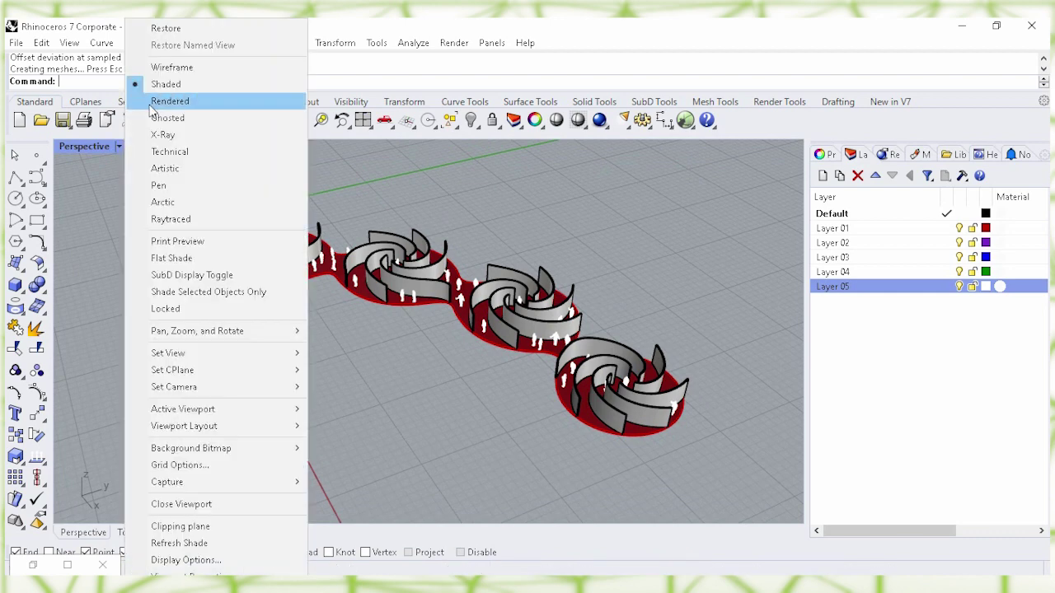
{"action": "left_click", "coordinate": [219, 102]}
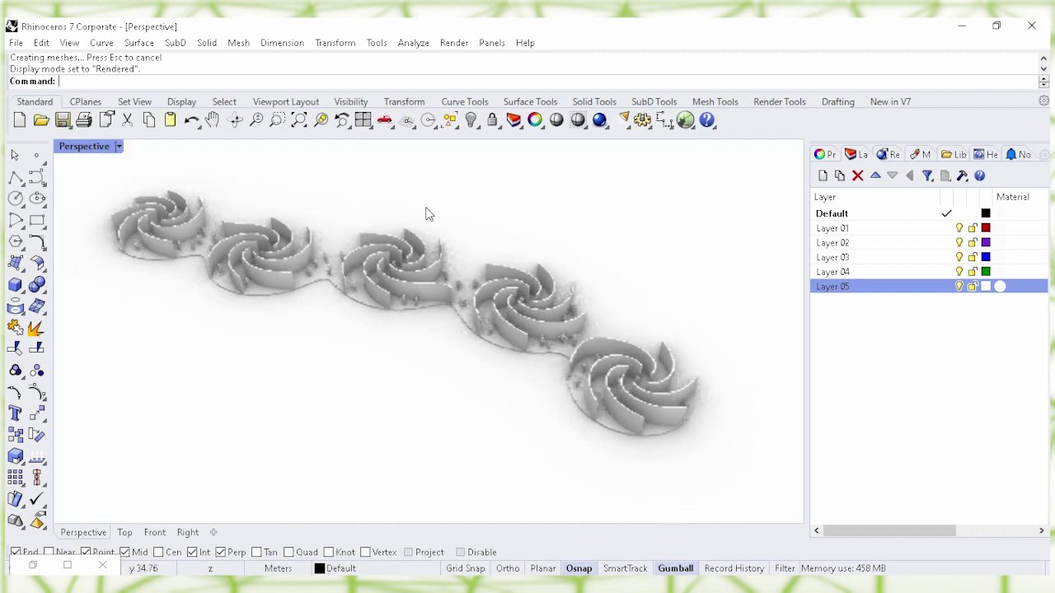
{"action": "right_click_drag", "start_coordinate": [426, 214], "coordinate": [371, 233]}
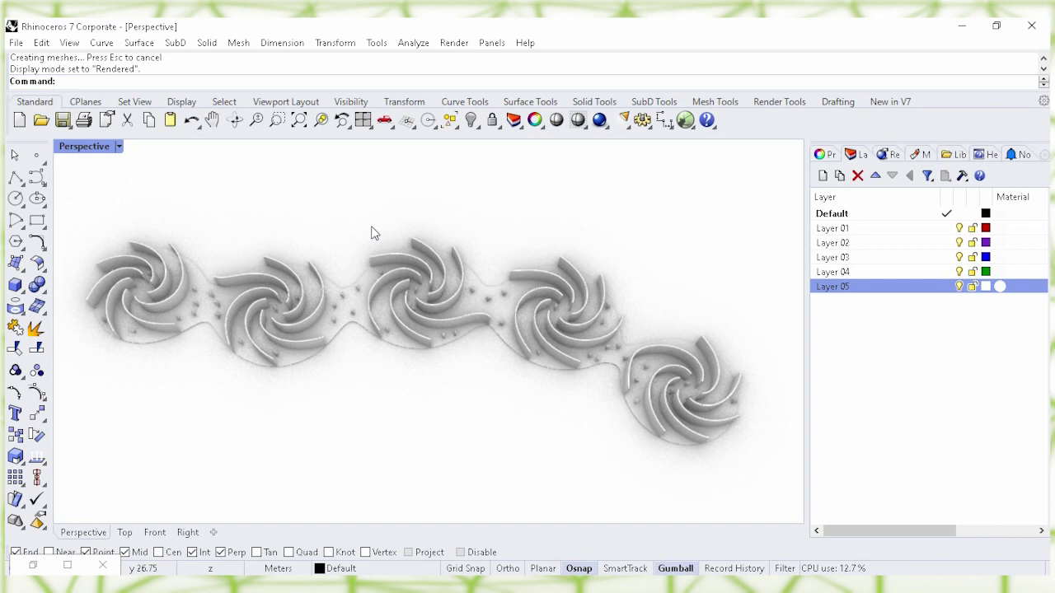